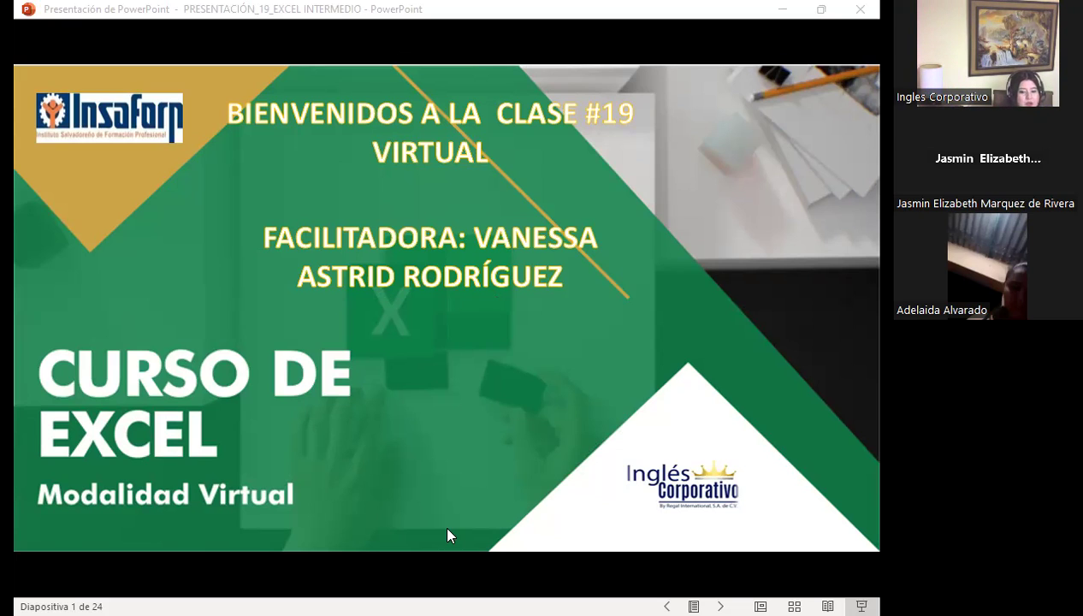
Switch from the PowerPoint slideshow to the 'Curso | FCO-EXCEL2' course page in Firefox.
key(alt+Tab)
click(580, 42)
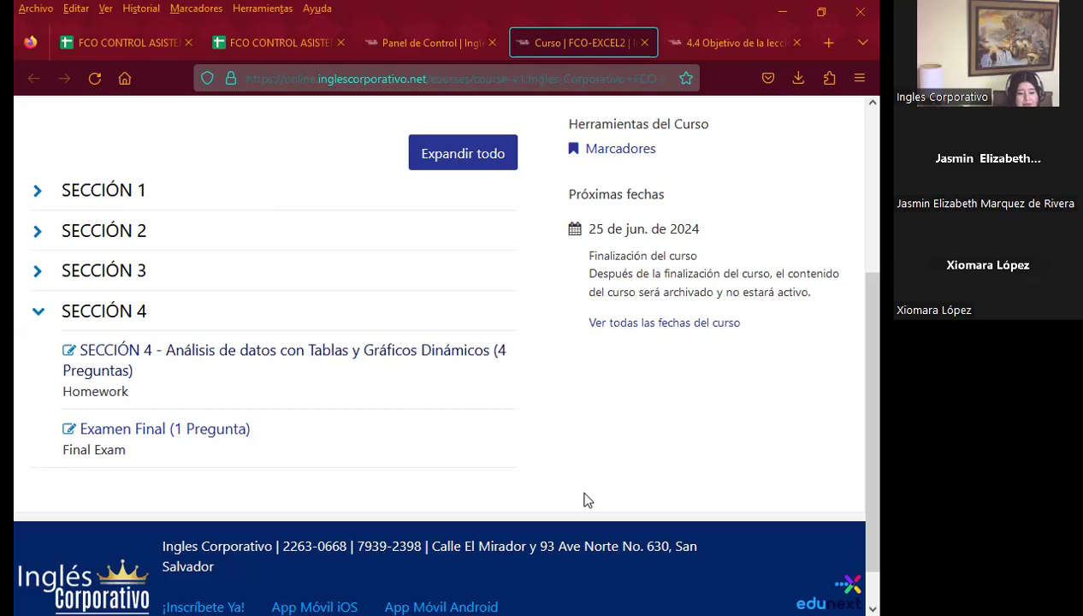
Show the '4.4 Objetivo de la lección: Gráficos dinámicos' page scrolled to its heading.
click(735, 42)
scroll(605, 460, up, 2)
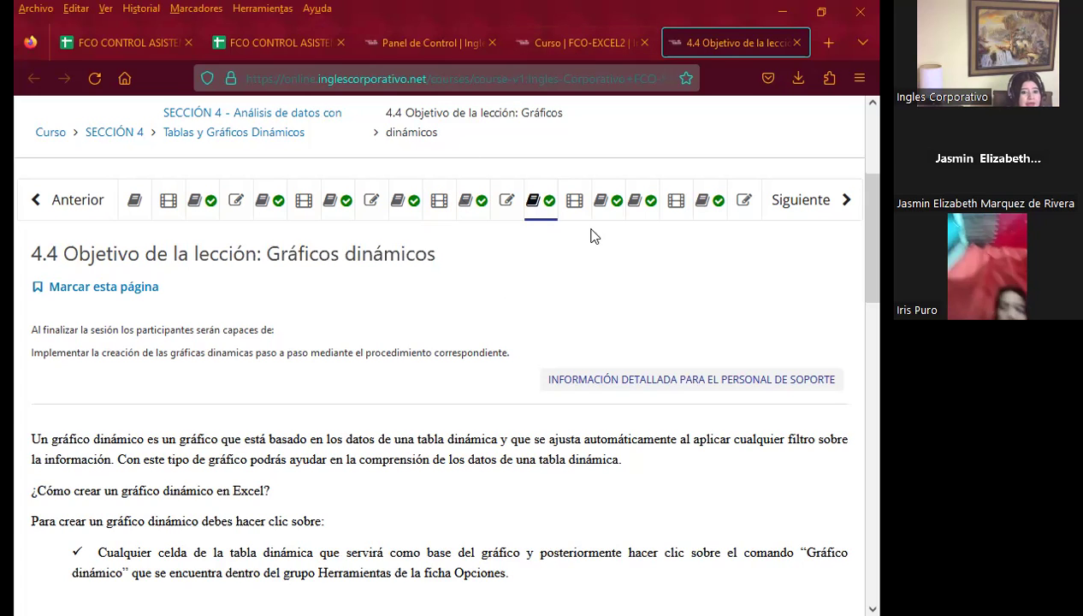
Open the 'Foro de discusión y preguntas clase #19' unit from the lesson navigation bar.
click(603, 200)
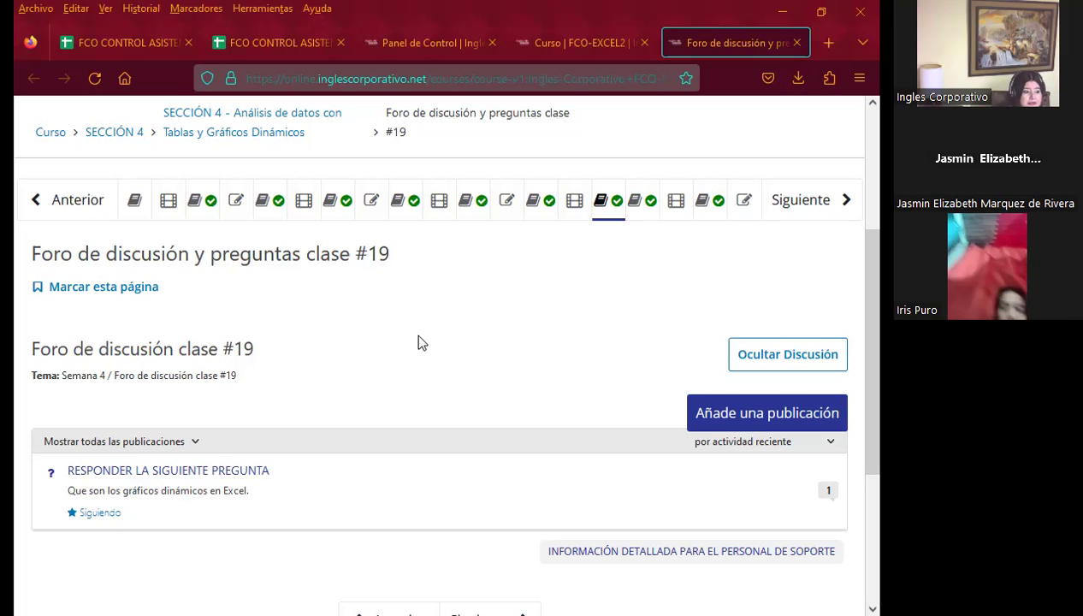
Scroll down the class #19 forum to the post asking what pivot charts are.
scroll(418, 342, down, 2)
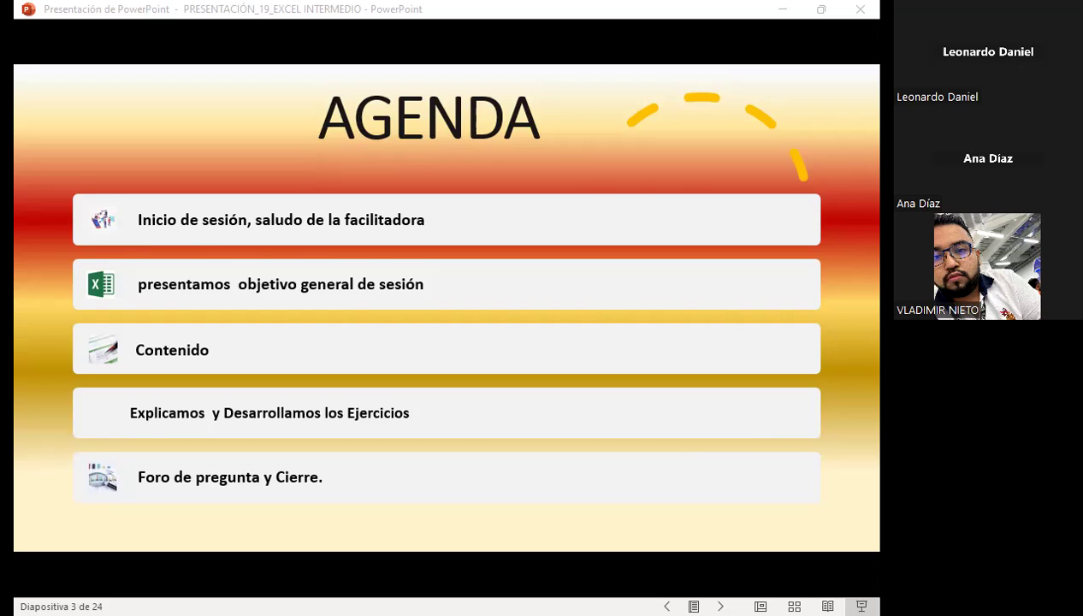
Advance past the session objective slide to slide 5, 'Creación de una Tabla Dinámica'.
click(531, 356)
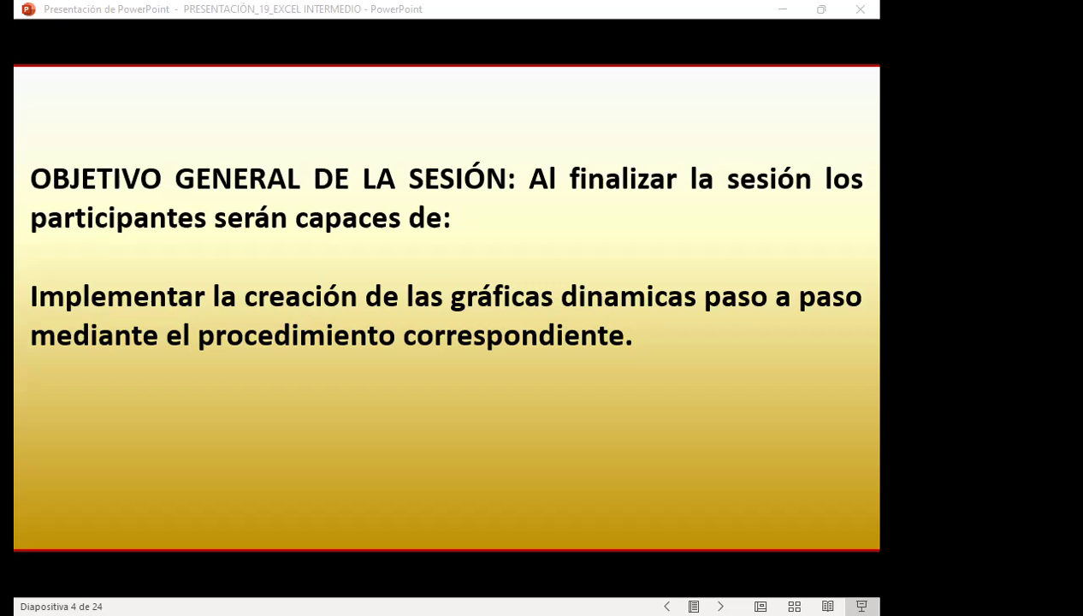
click(549, 437)
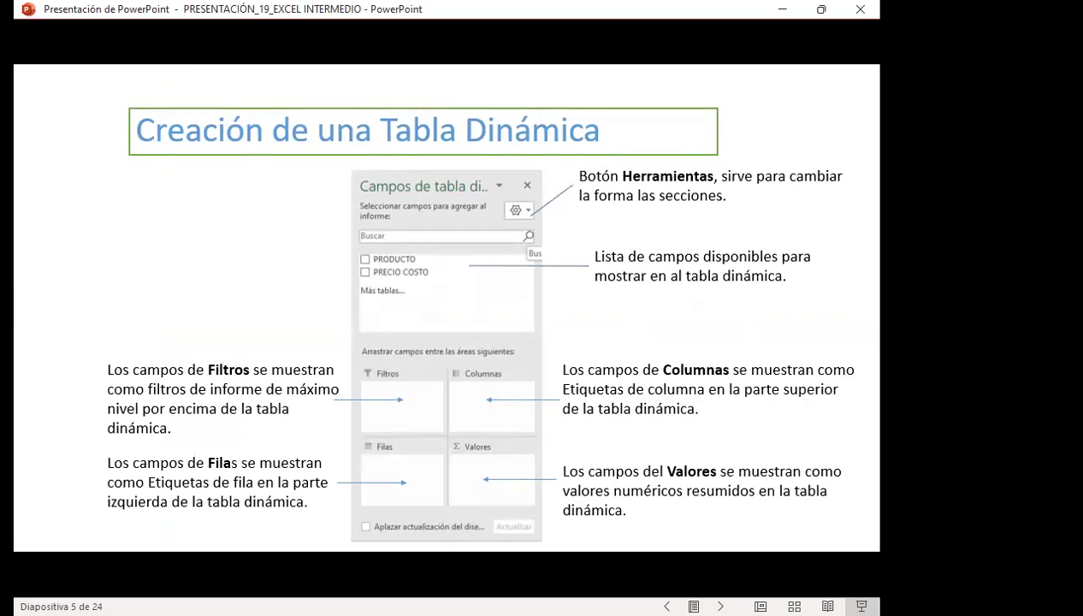
Go to slide 6 of 24, 'Gráficos Dinámicos'.
key(Right)
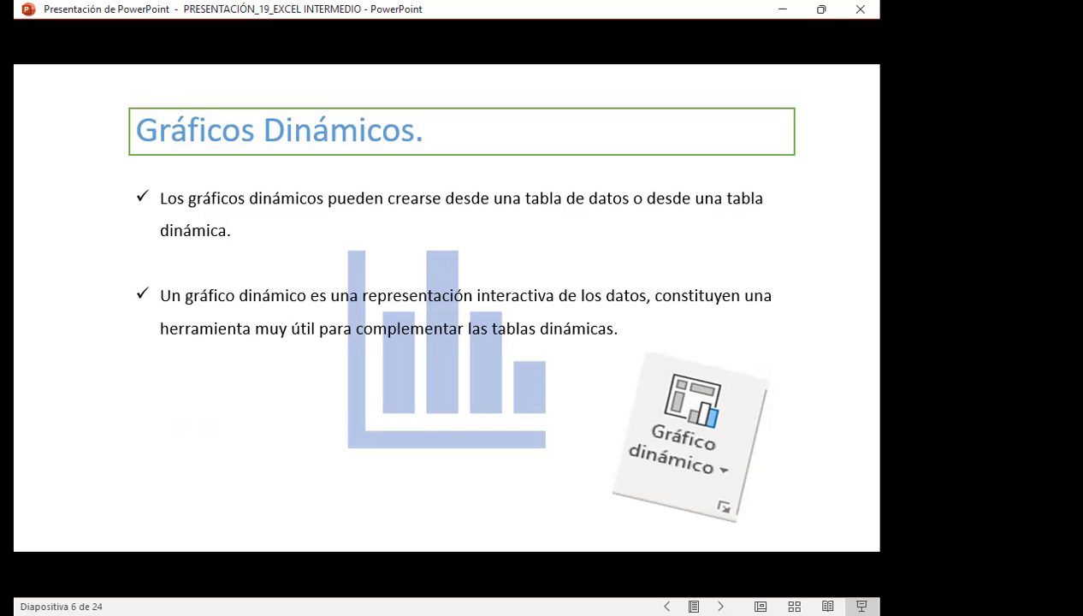
Go to slide 7, listing the four steps for a pivot chart from a pivot table.
key(Right)
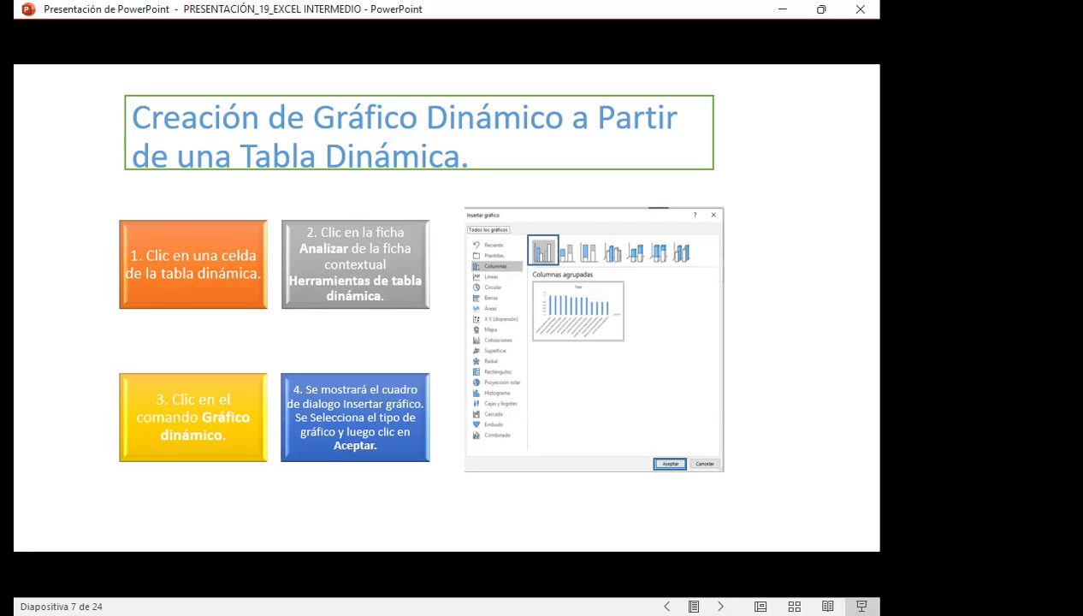
Go to slide 8, with steps 5–7 for moving the pivot chart to a new sheet.
key(Right)
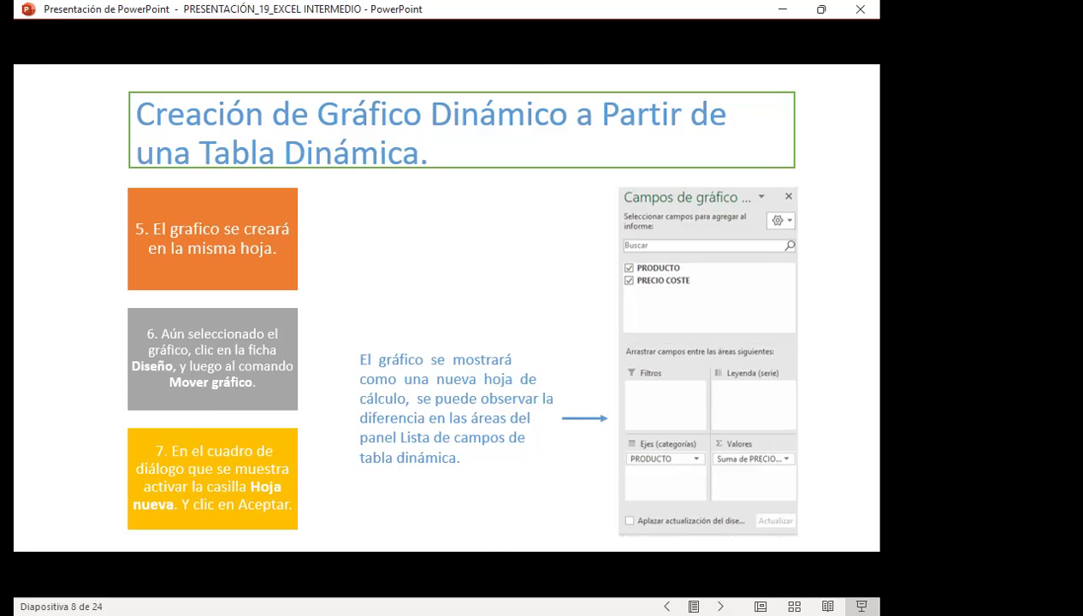
Advance the slideshow past the pivot-chart slide to the next slide.
key(Right)
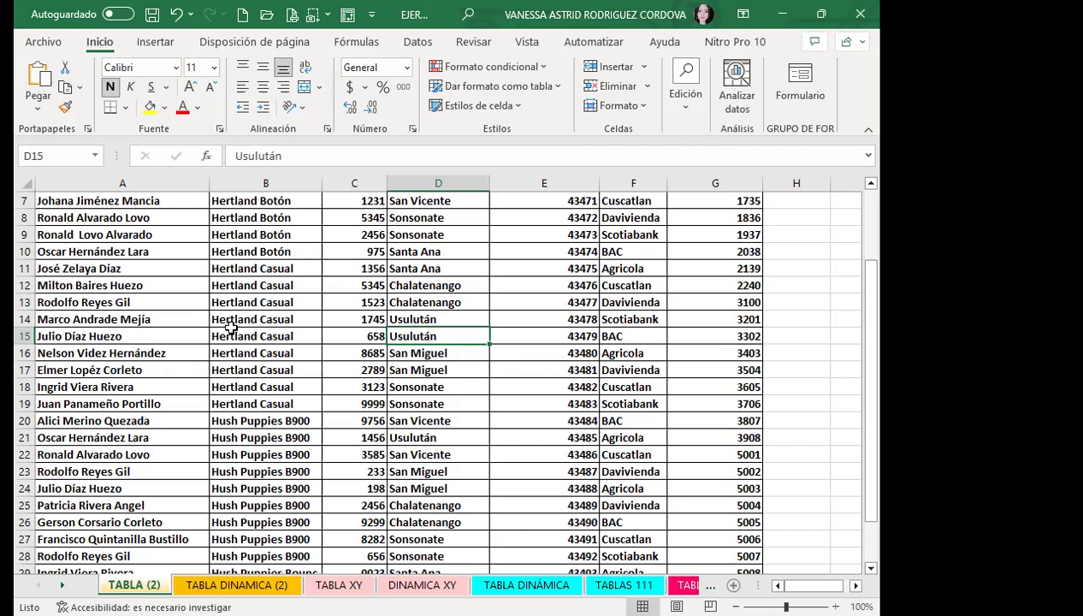
Review the product sales data on the TABLA (2) sheet.
click(230, 350)
scroll(229, 377, up, 2)
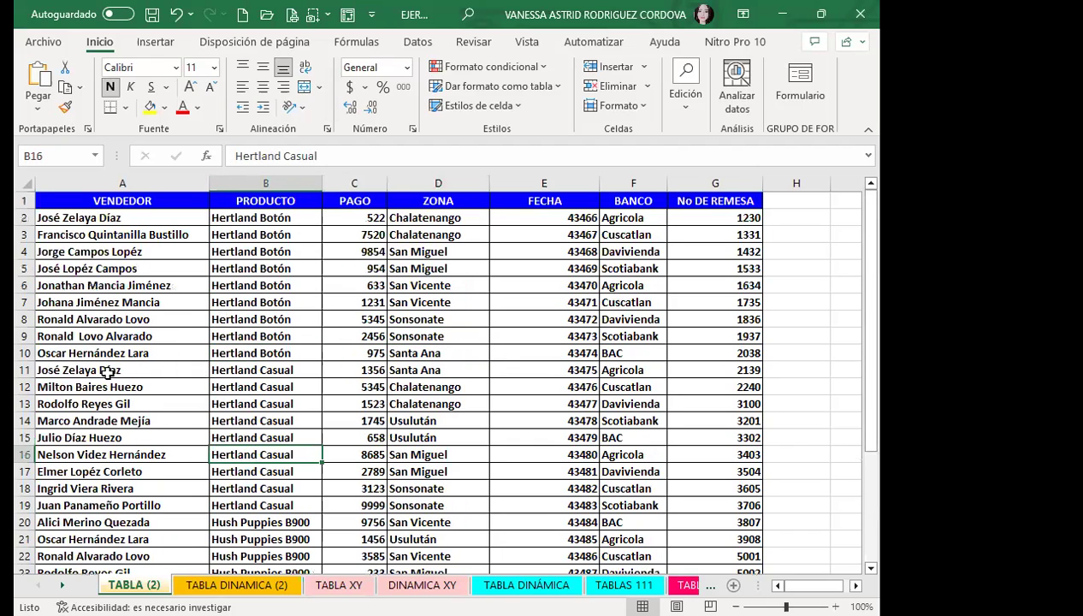
drag(107, 372, 107, 389)
scroll(177, 432, down, 9)
scroll(181, 429, up, 5)
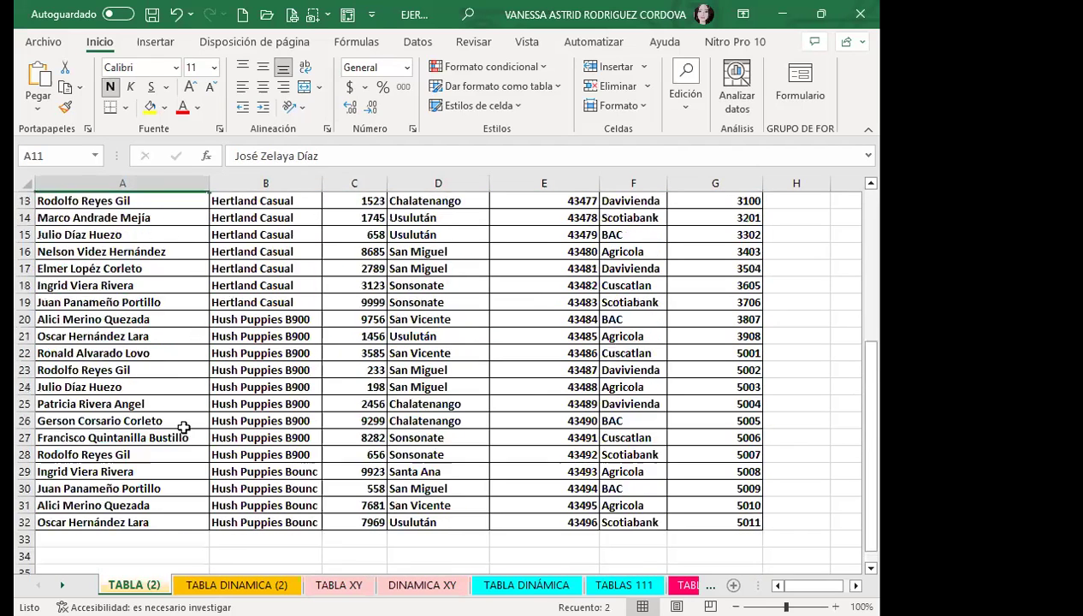
scroll(183, 427, up, 2)
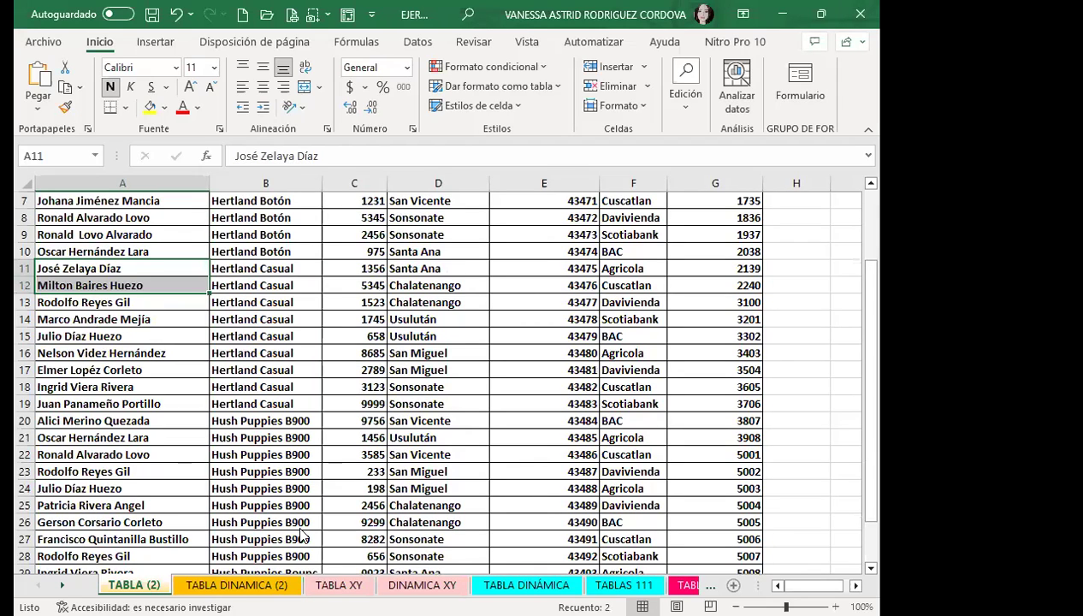
click(246, 586)
Rename the 'TABLA DINAMICA (2)' sheet to 'GRÁFICO DINAMICA (2)'.
click(241, 587)
double_click(241, 587)
drag(216, 585, 109, 556)
text(GRÁFICO)
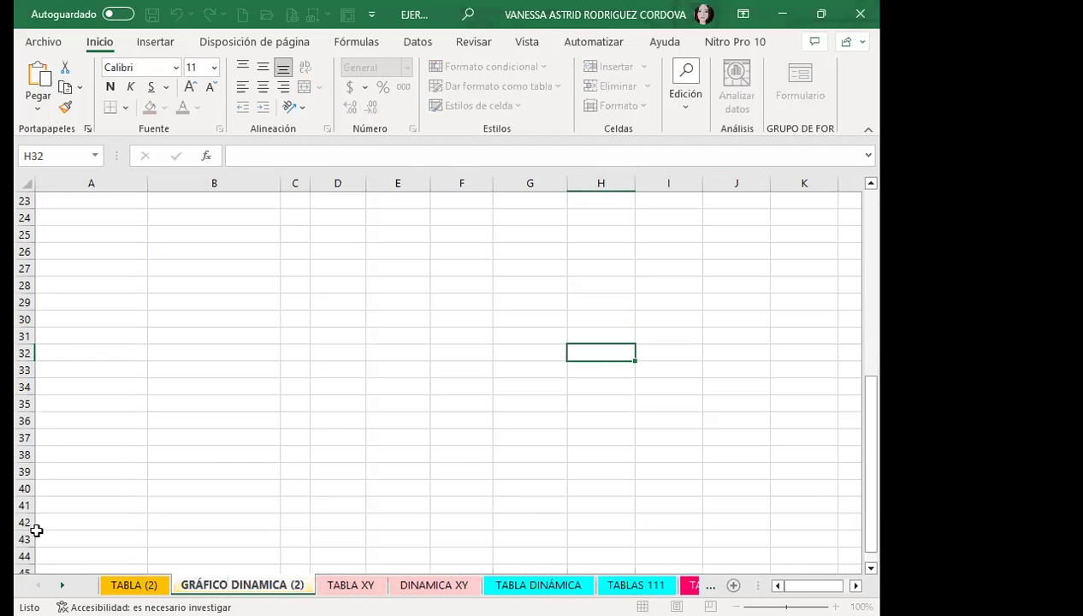
click(193, 377)
Select a cell in the TABLA (2) sales data and show the Insertar ribbon commands.
click(135, 585)
click(193, 302)
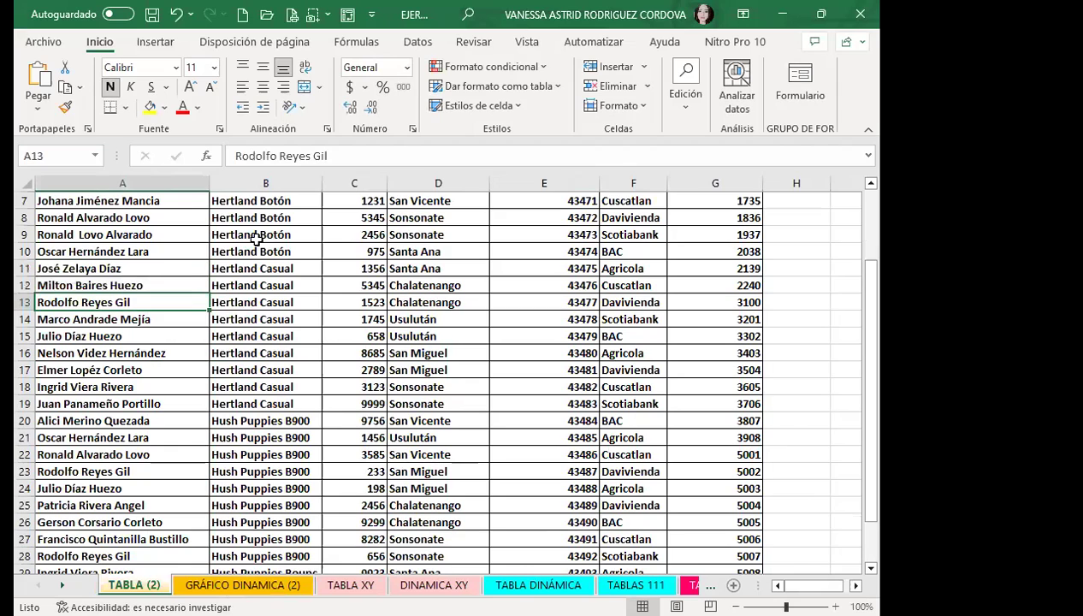
click(156, 39)
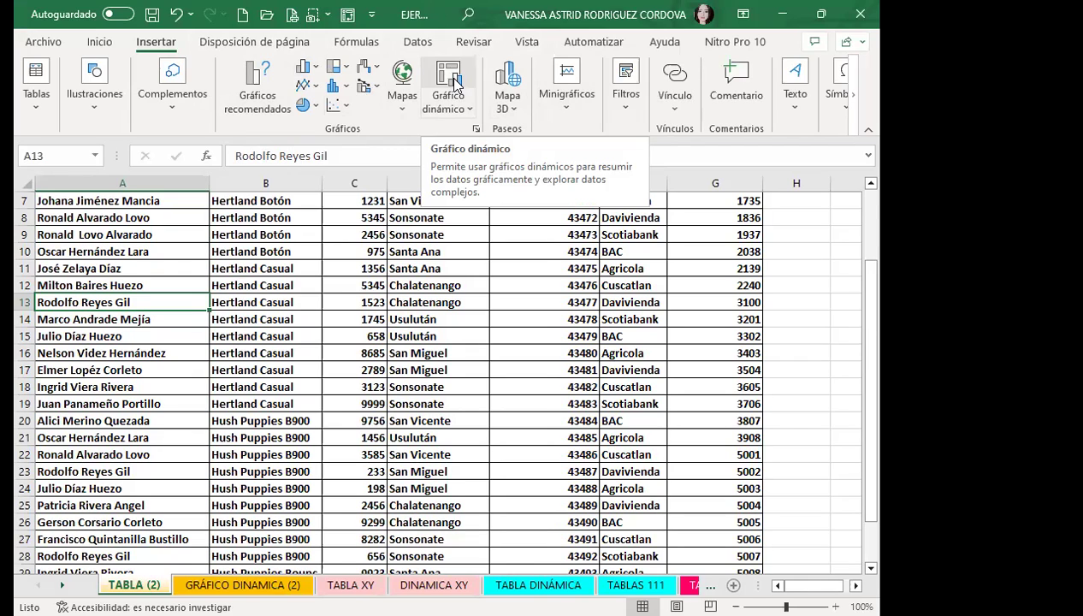
Start a pivot chart from 'TABLA (2)'!$A$1:$G$32 targeting the existing GRÁFICO DINAMICA (2) sheet.
click(449, 77)
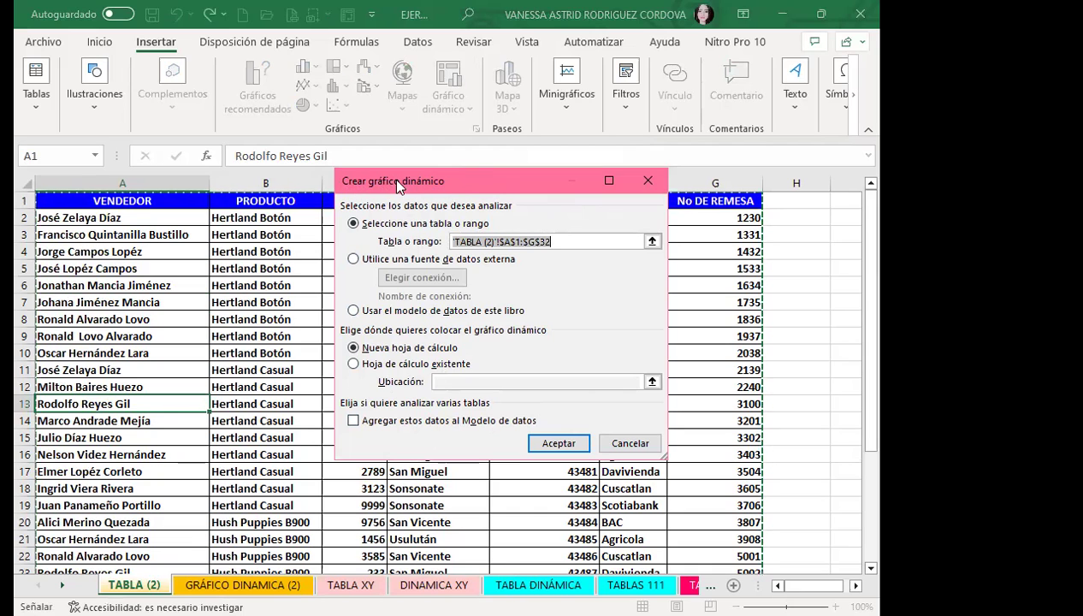
click(353, 364)
click(447, 381)
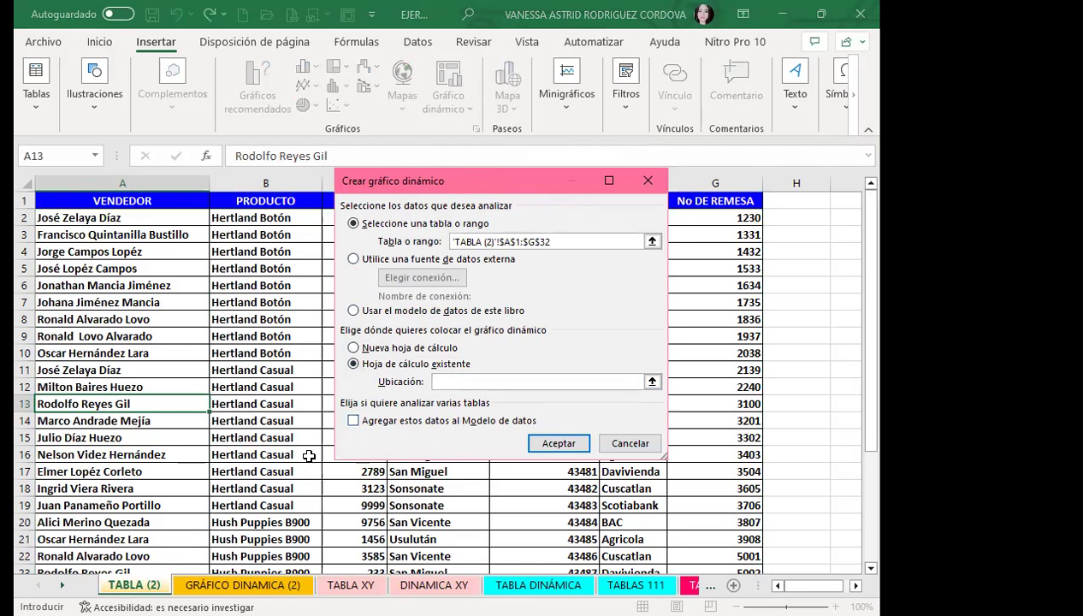
click(242, 585)
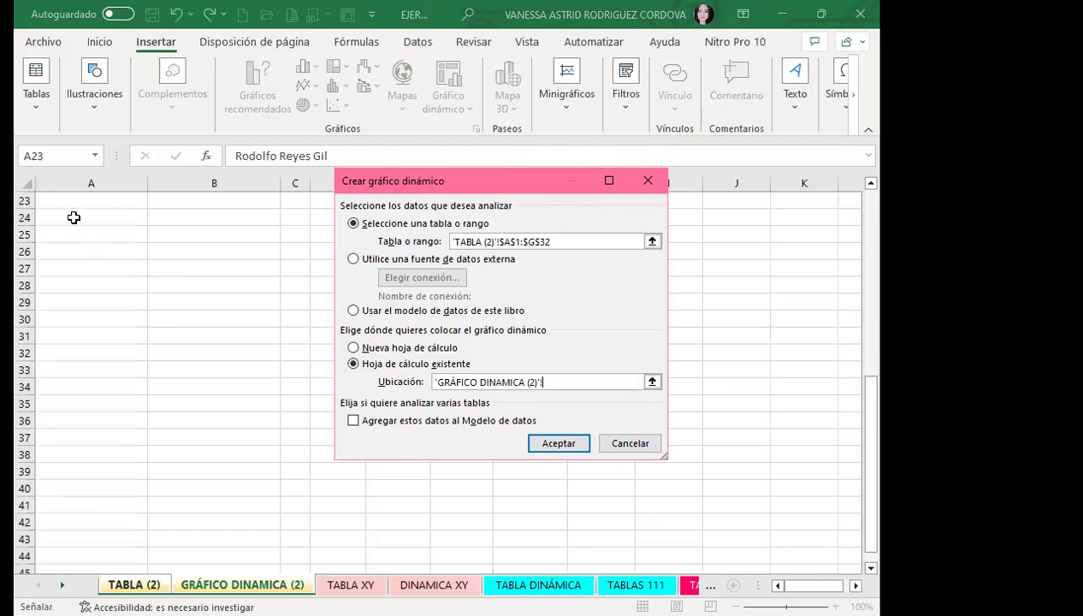
Pick cell A14 as the chart location, then cancel the pivot chart creation.
scroll(67, 261, up, 8)
scroll(73, 308, down, 2)
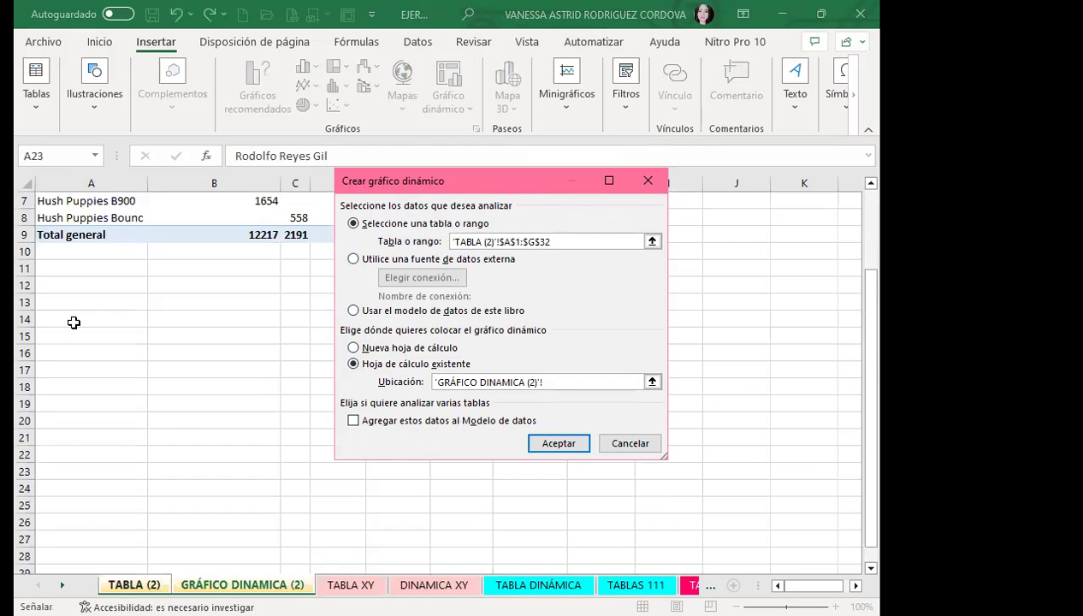
scroll(76, 320, down, 1)
click(46, 269)
click(630, 444)
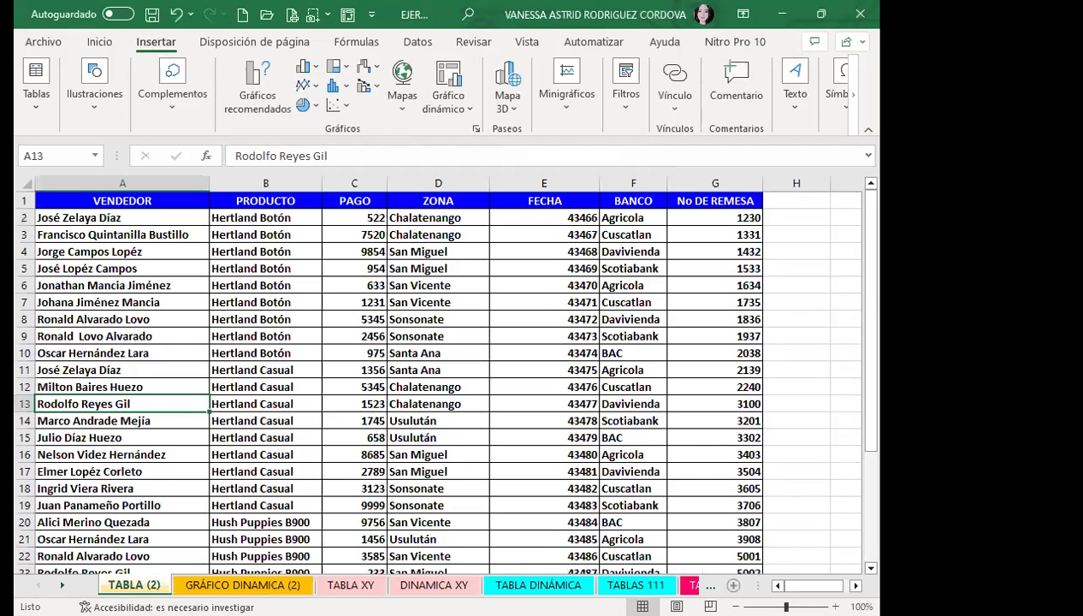
Delete rows 1–14 holding the old pivot table on GRÁFICO DINAMICA (2).
click(23, 200)
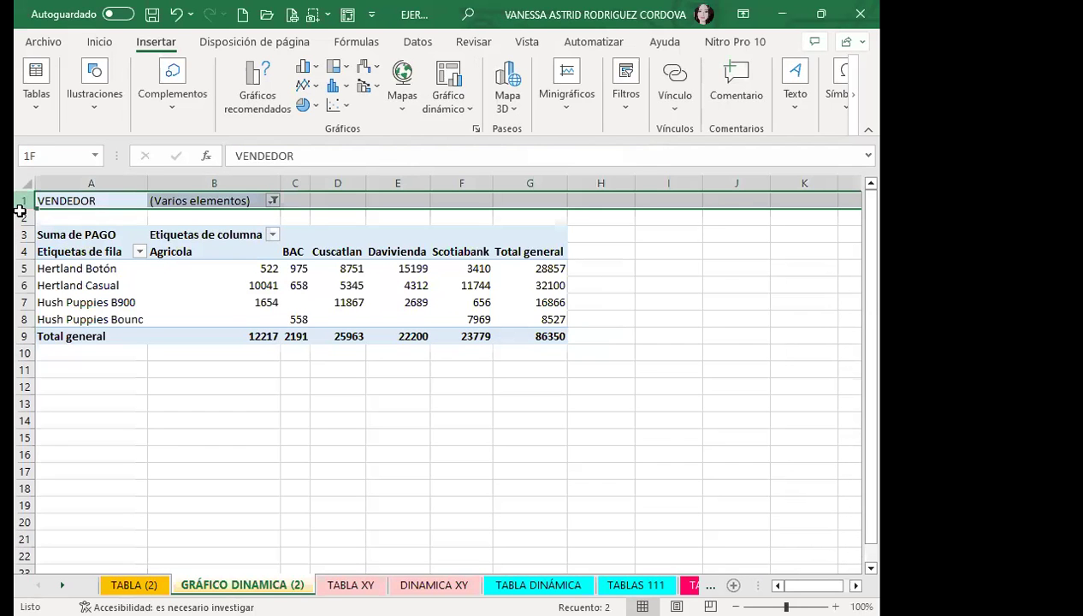
drag(20, 211, 43, 420)
click(93, 42)
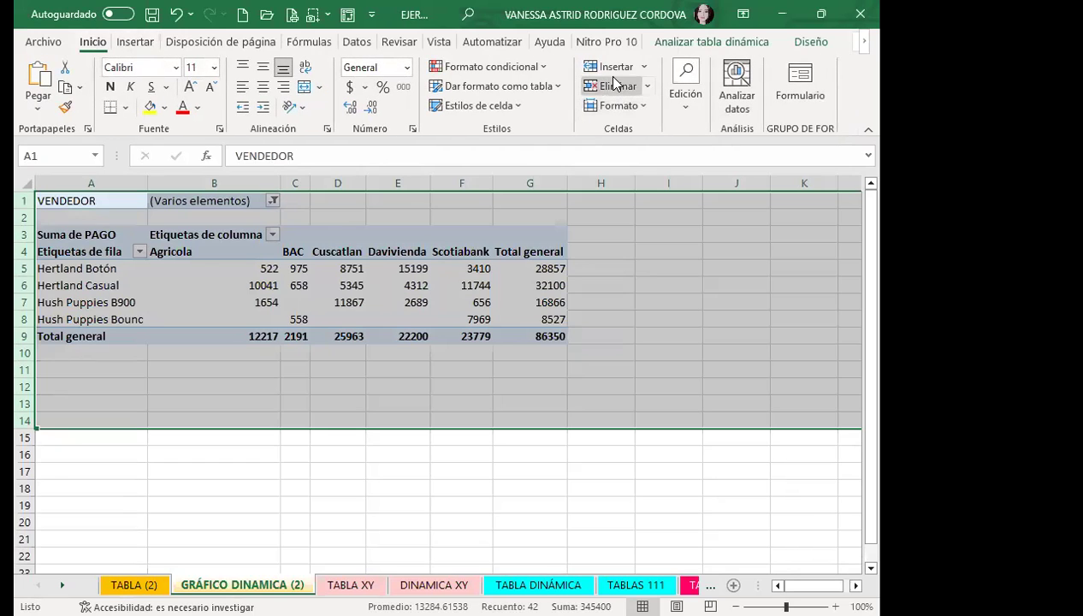
click(615, 83)
Restart a pivot chart from the TABLA (2) data, located at cell A3 of GRÁFICO DINAMICA (2).
click(232, 367)
key(ctrl+Page_Up)
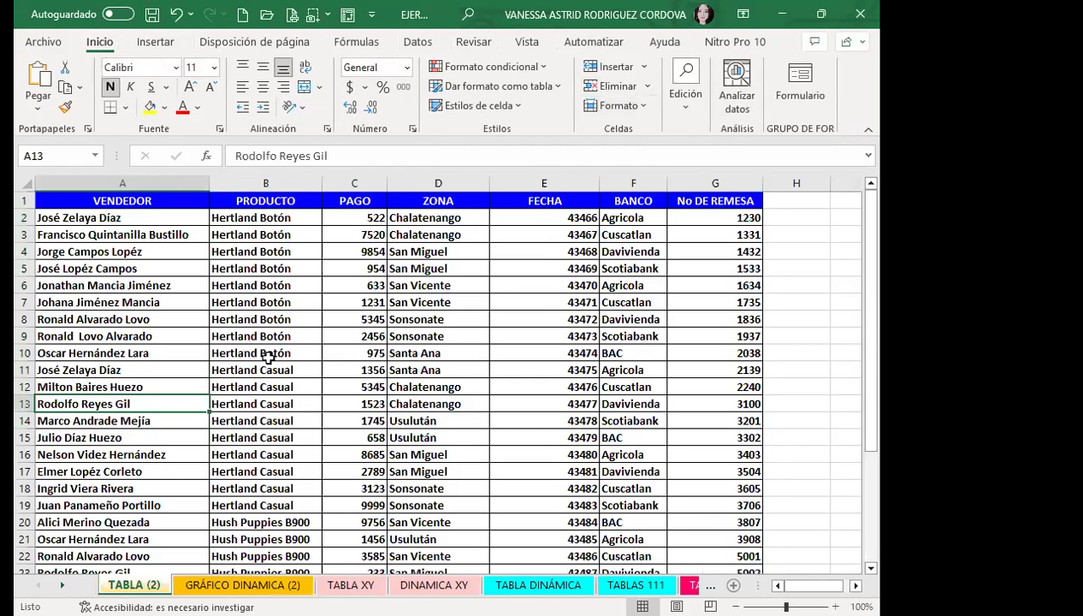
click(268, 357)
click(155, 42)
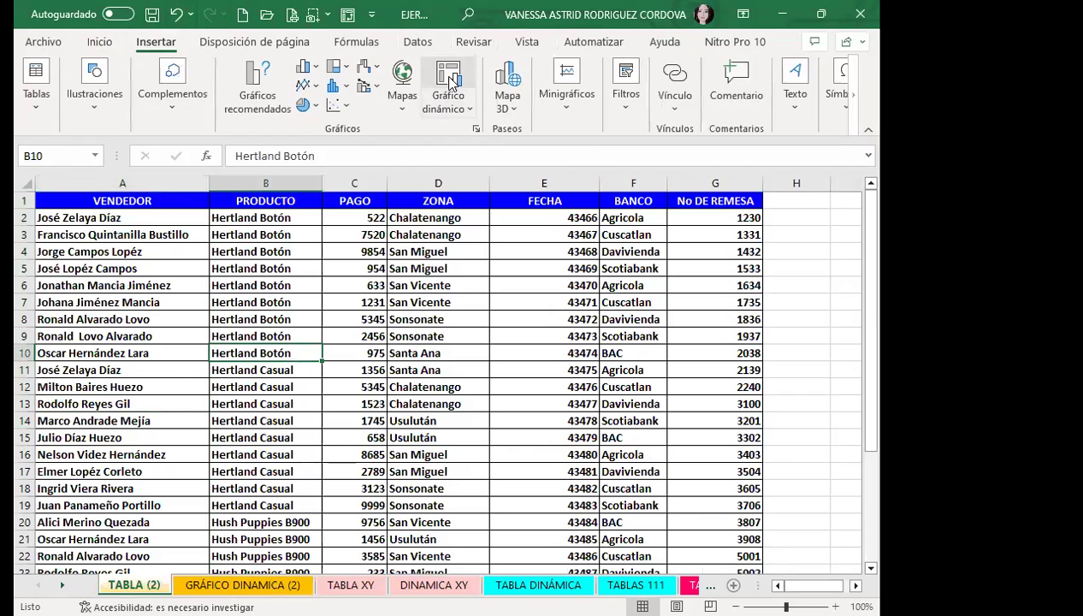
click(451, 81)
click(353, 364)
click(440, 381)
click(242, 584)
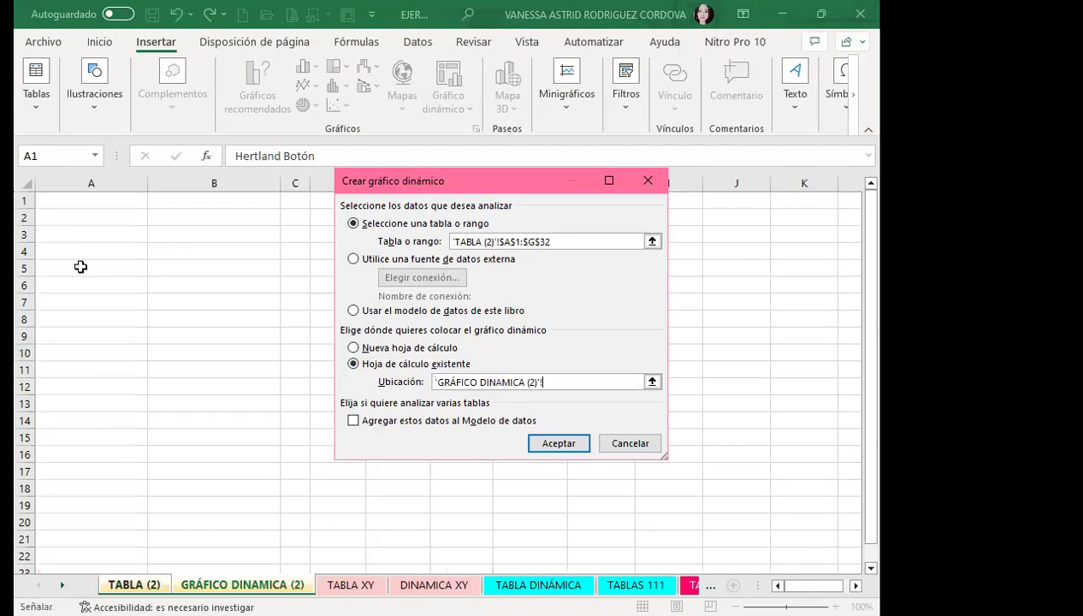
click(48, 236)
Confirm the dialog, inserting an empty pivot chart and pivot table at A3 on GRÁFICO DINAMICA (2).
click(547, 440)
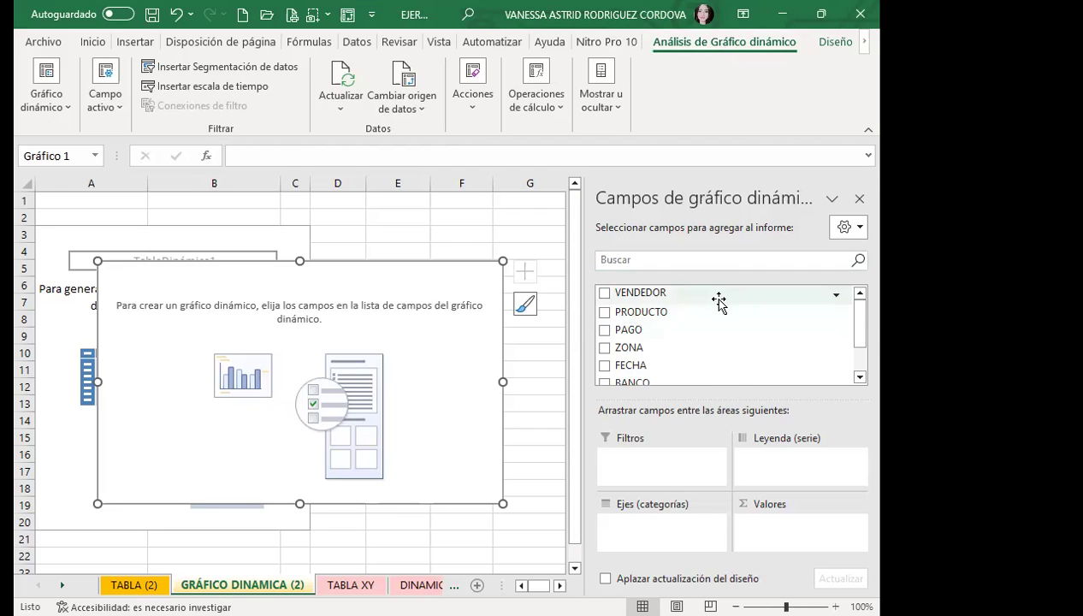
scroll(718, 300, down, 1)
scroll(514, 231, down, 2)
Drag the empty pivot chart down to roughly rows 21–36.
drag(426, 237, 409, 382)
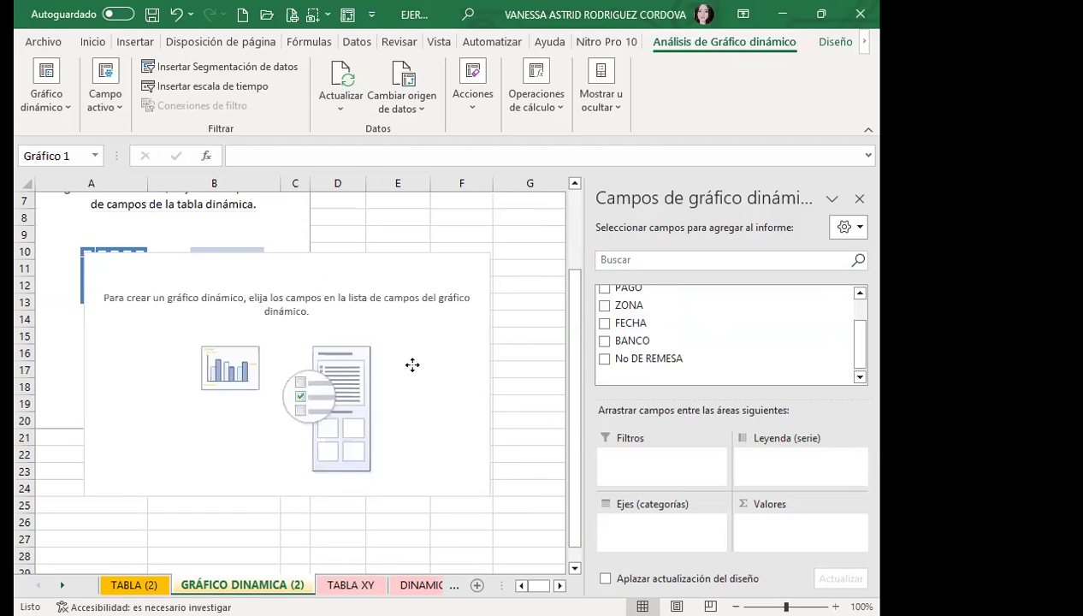
scroll(408, 382, down, 3)
drag(406, 326, 407, 398)
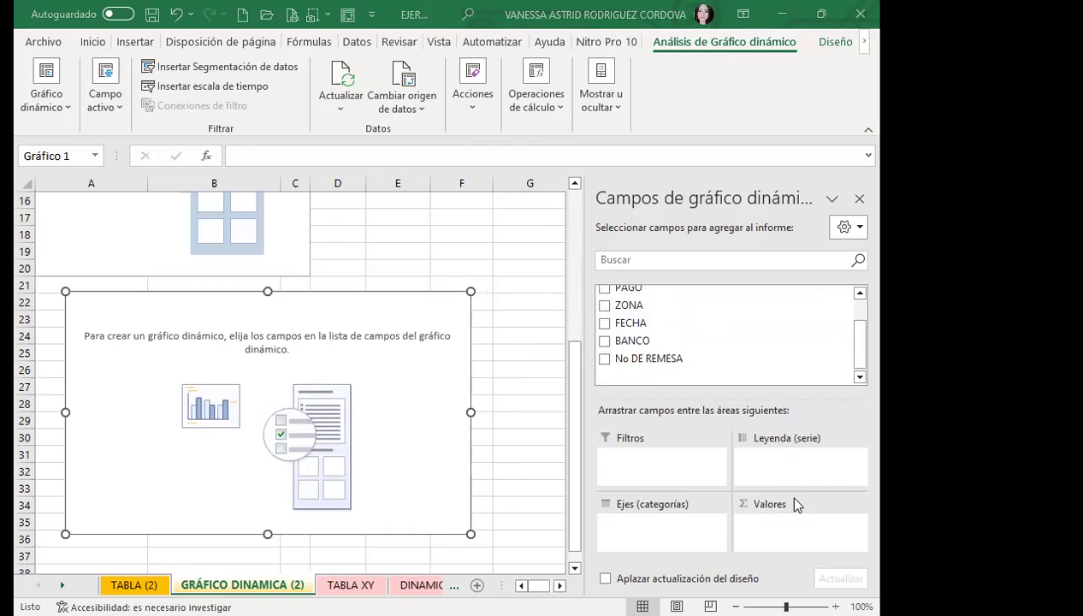
scroll(664, 355, up, 2)
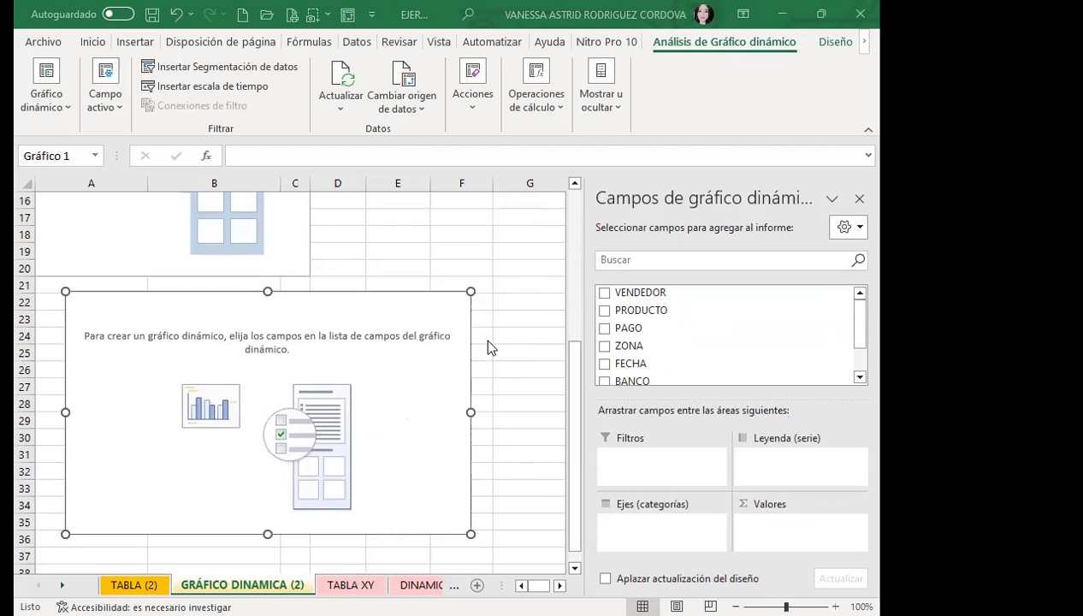
scroll(151, 279, up, 5)
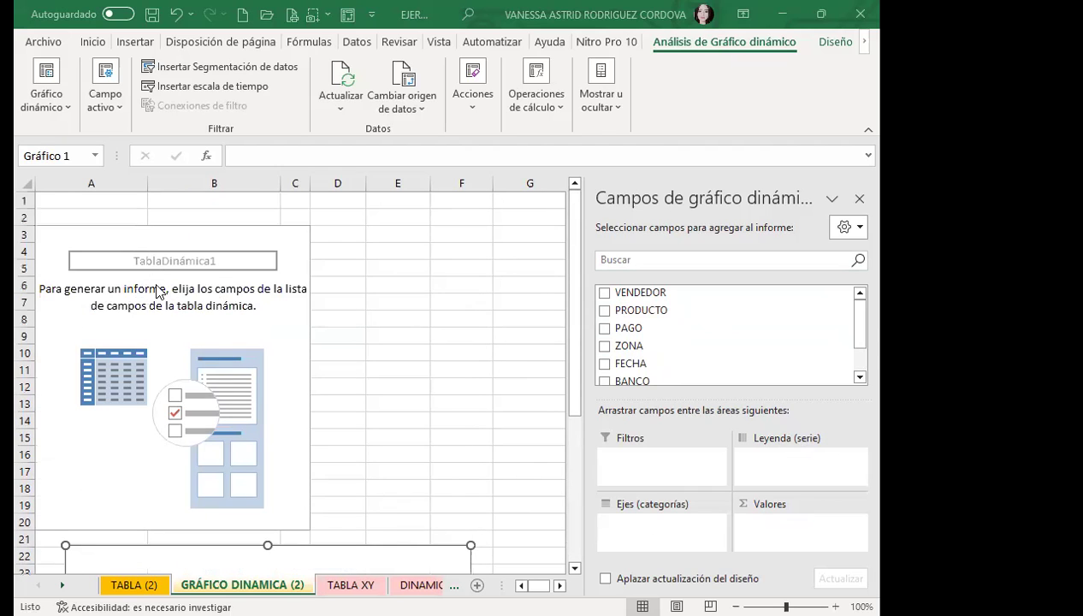
scroll(163, 304, down, 1)
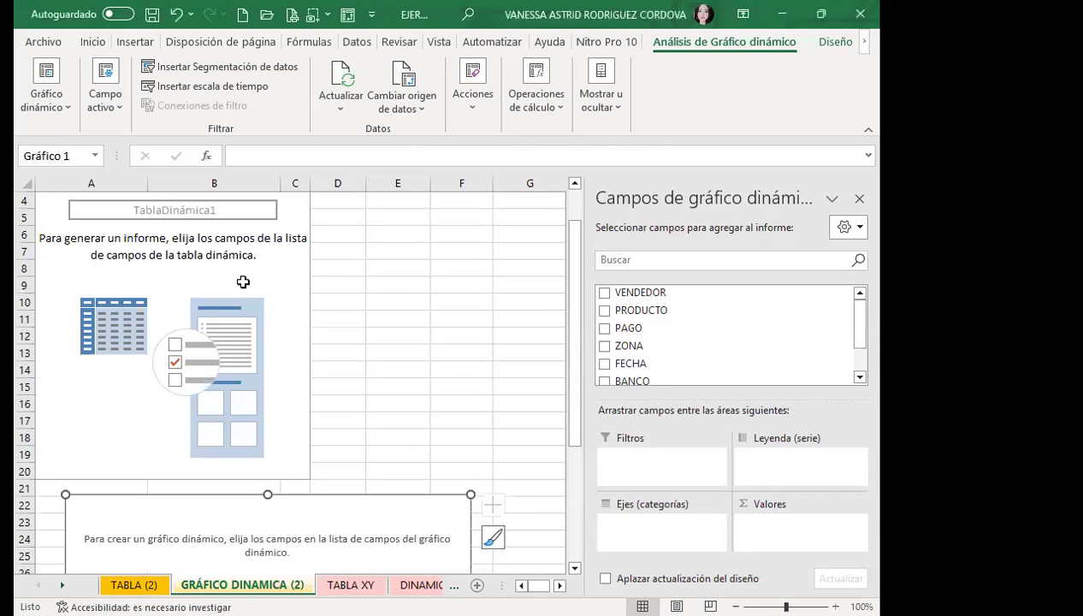
Click cell B8, then reselect the chart and show the Análisis de Gráfico dinámico commands.
click(255, 266)
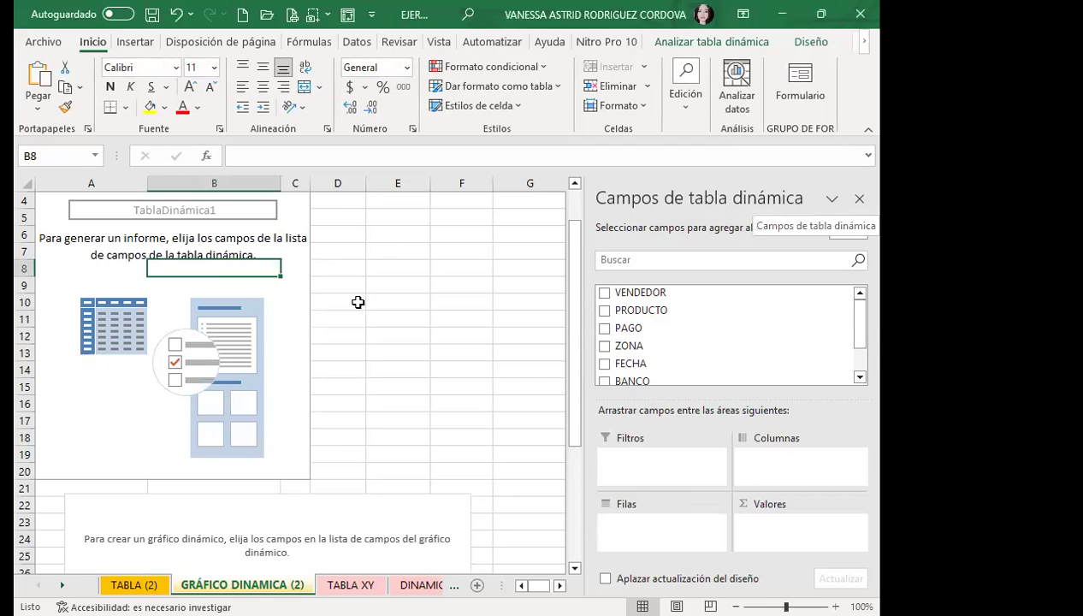
scroll(355, 311, down, 4)
click(392, 396)
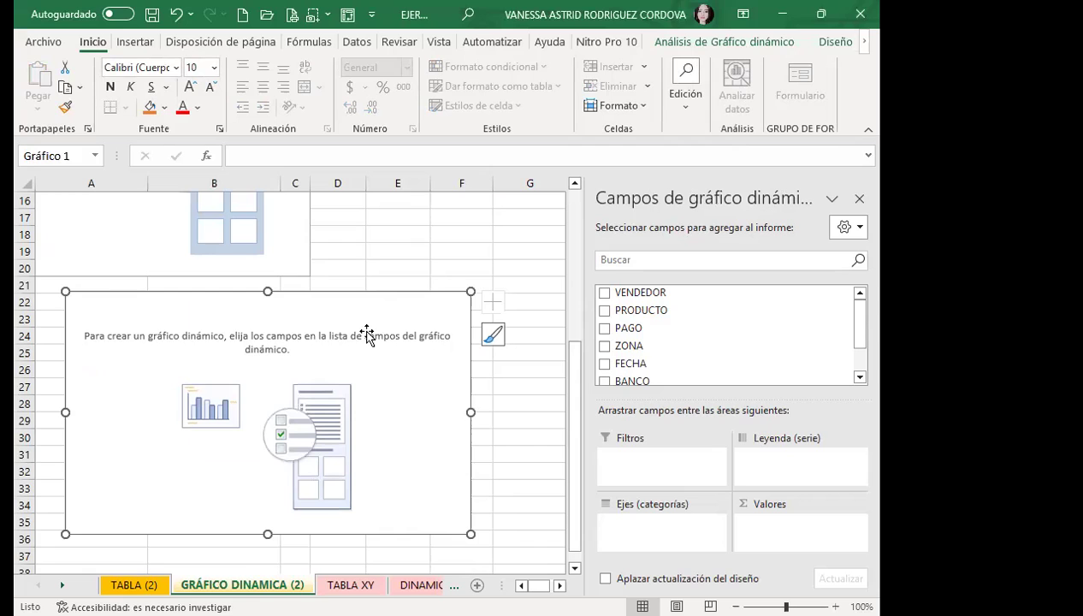
click(684, 41)
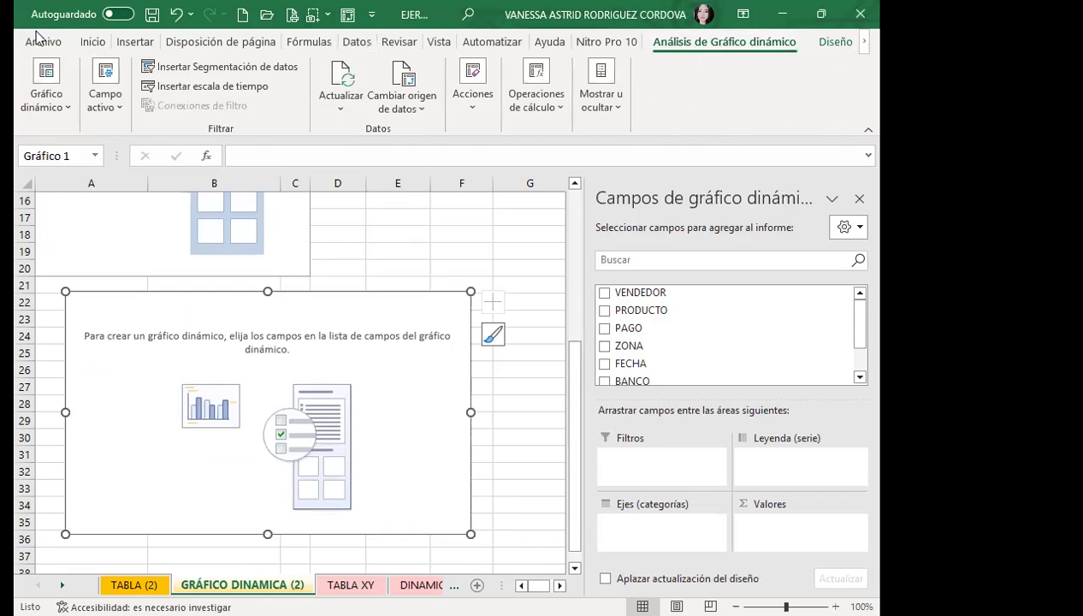
click(62, 109)
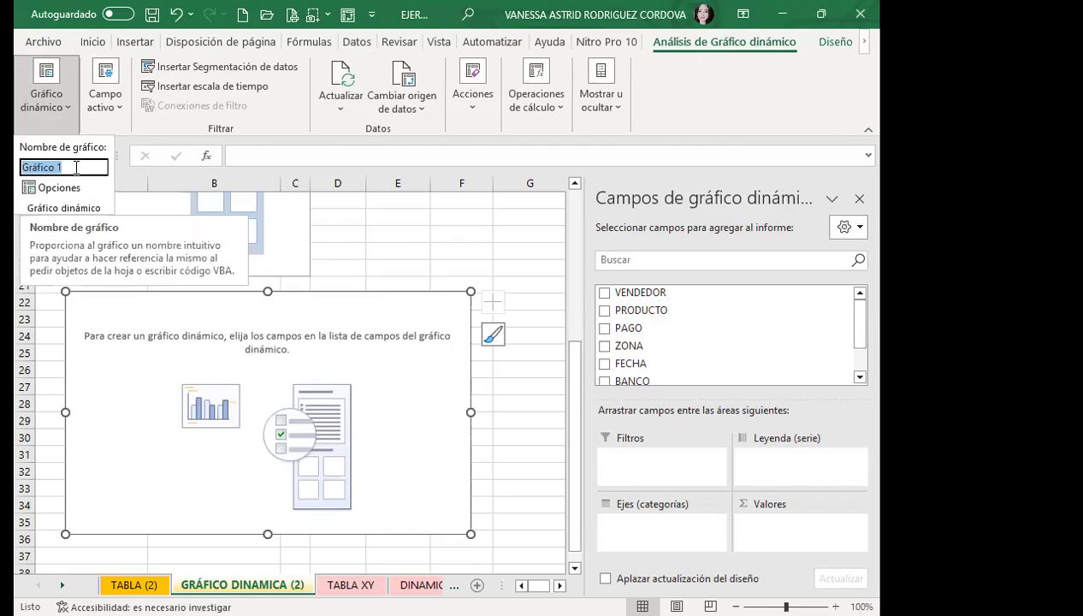
text(EJER_1)
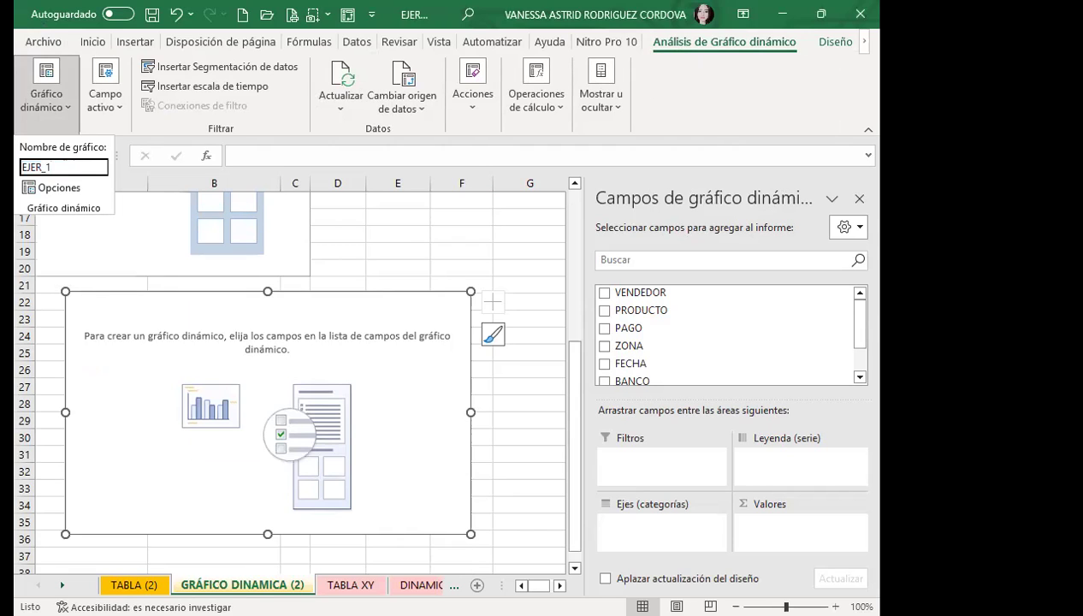
click(369, 324)
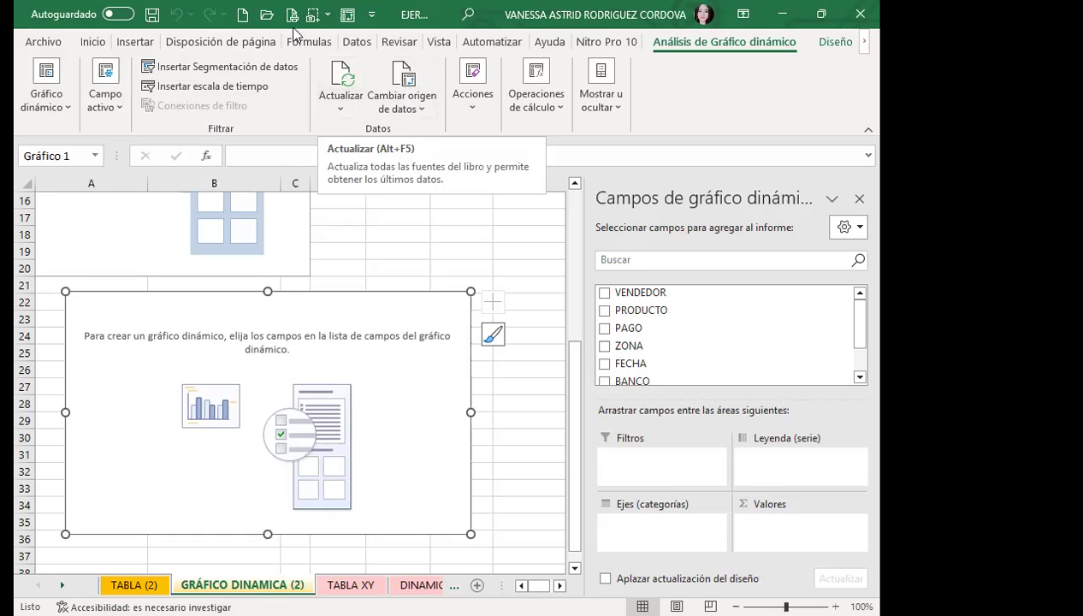
Browse the Acciones and Mostrar u ocultar options, then switch to the Diseño tab.
click(475, 96)
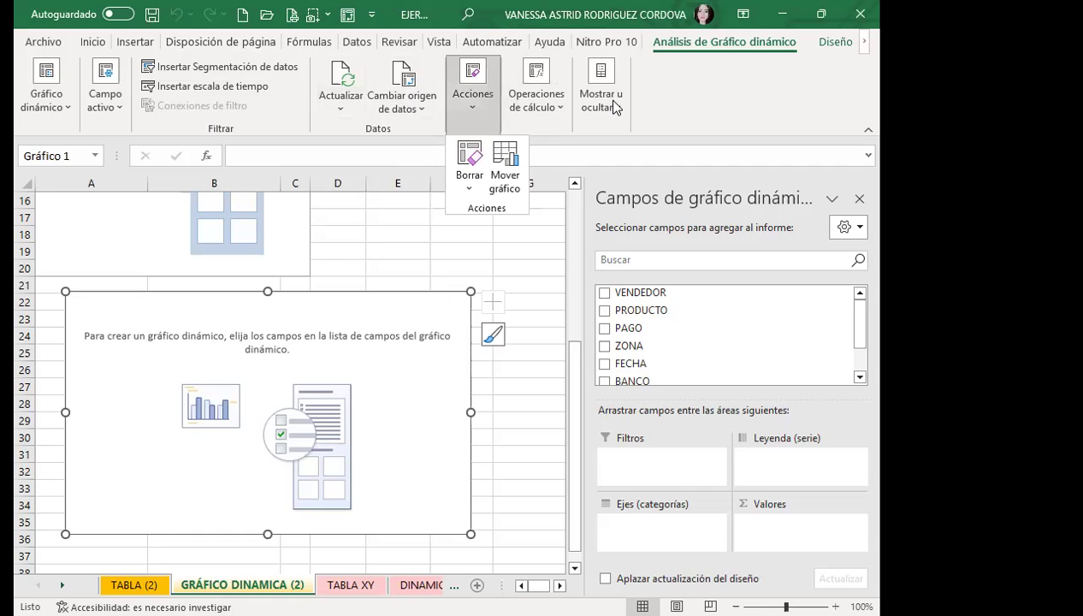
click(613, 106)
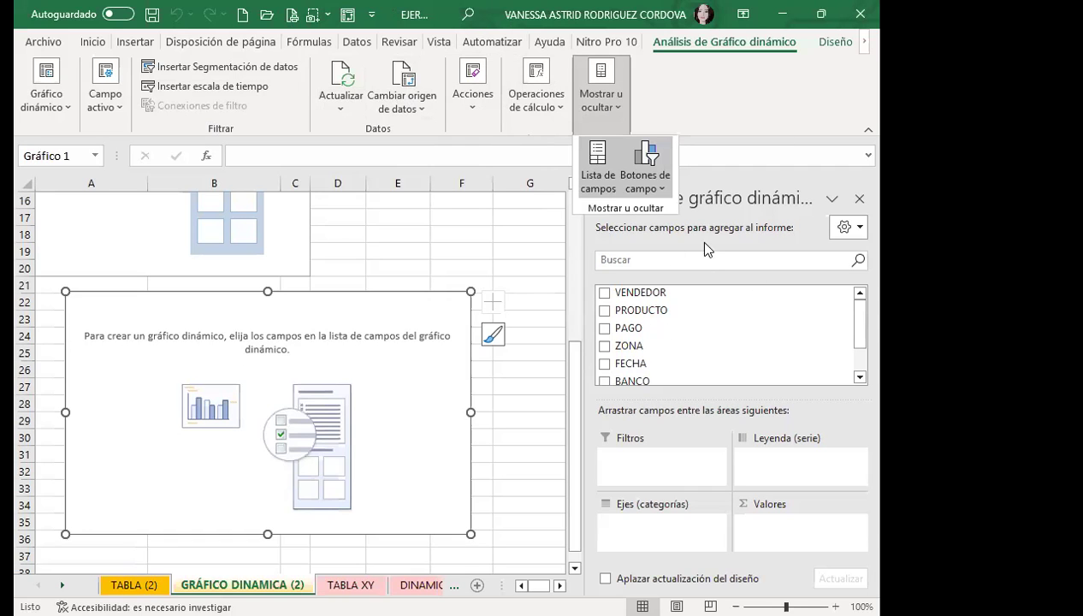
click(831, 45)
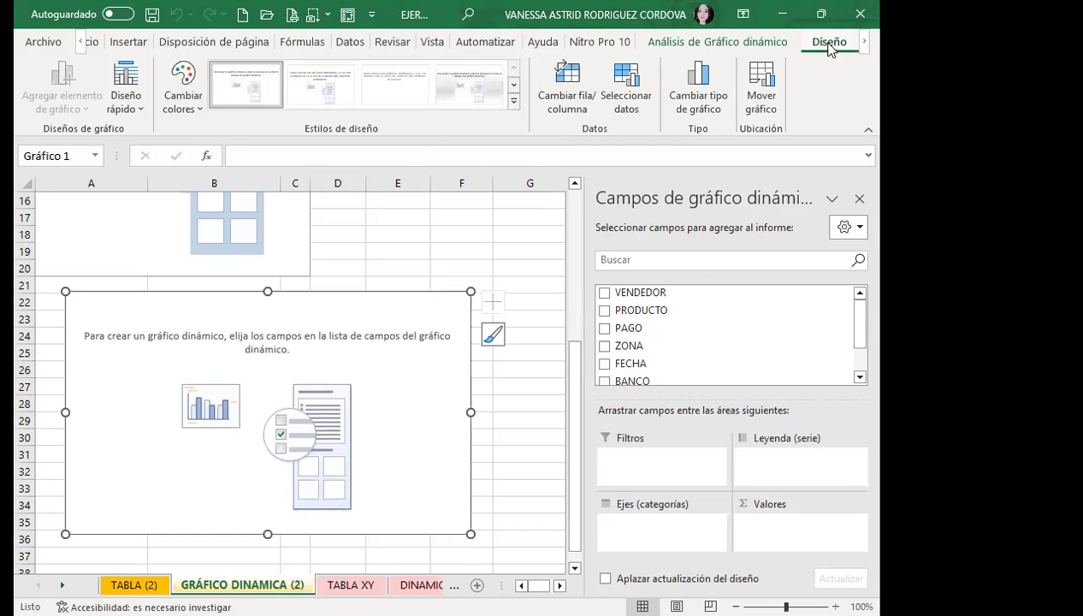
click(130, 108)
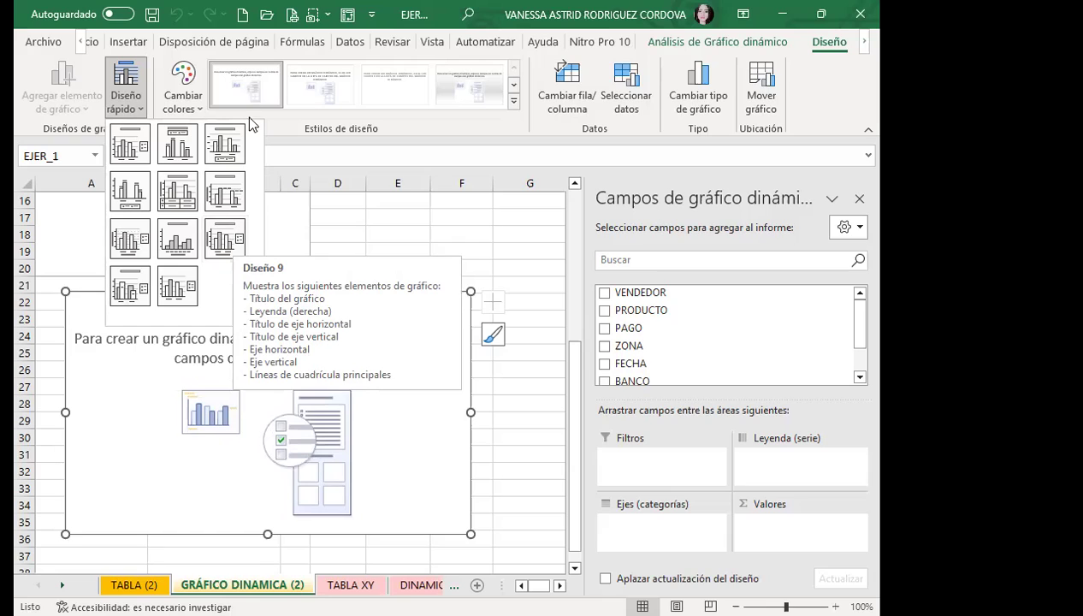
click(419, 369)
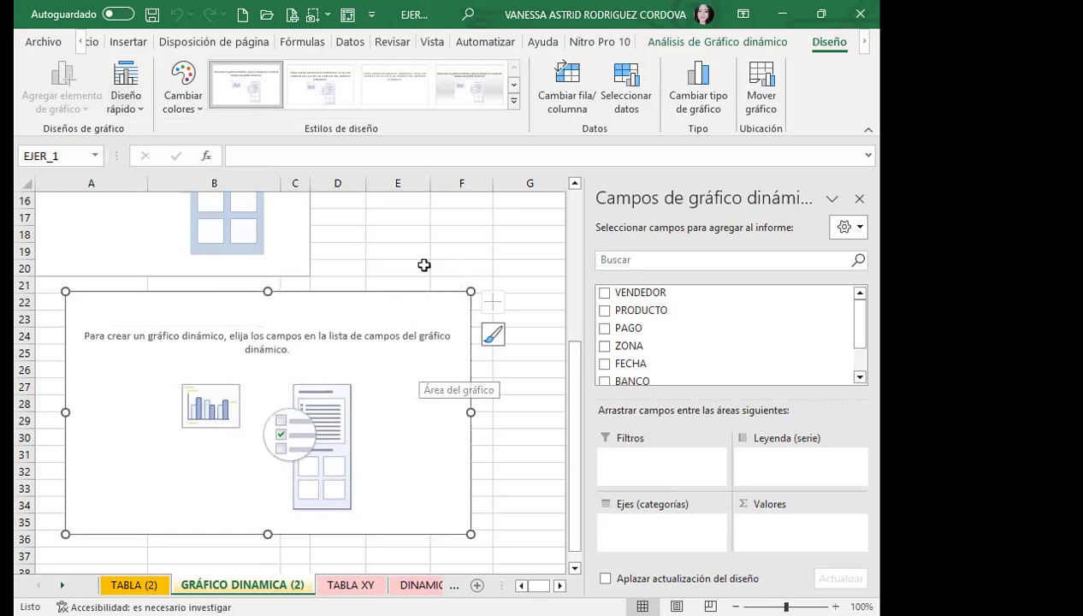
Add the VENDEDOR, PAGO and PRODUCTO fields so the chart plots Suma de PAGO.
click(606, 294)
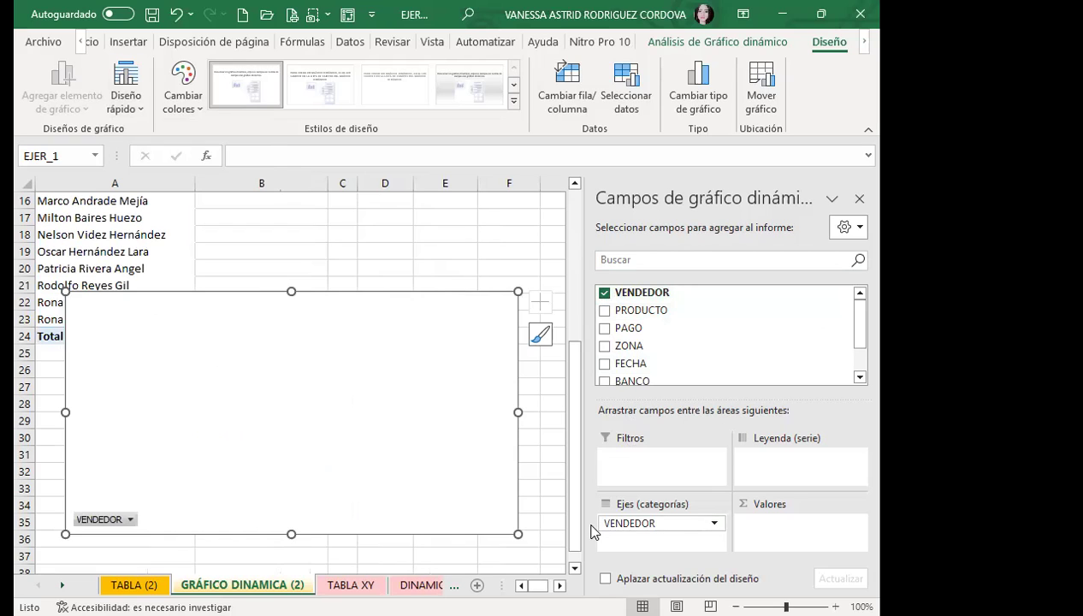
scroll(682, 326, down, 2)
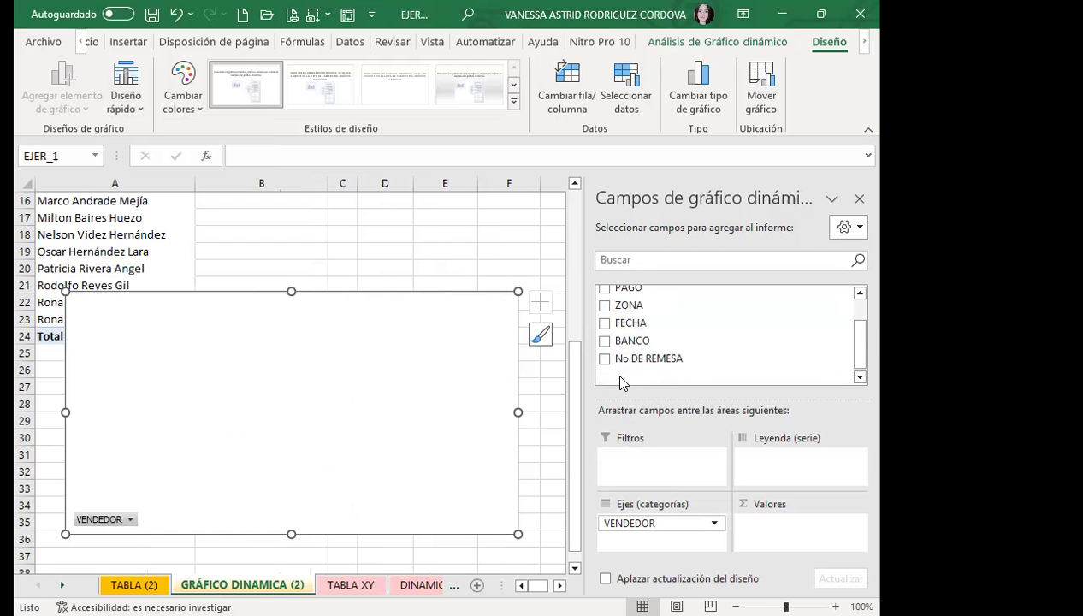
scroll(622, 374, up, 2)
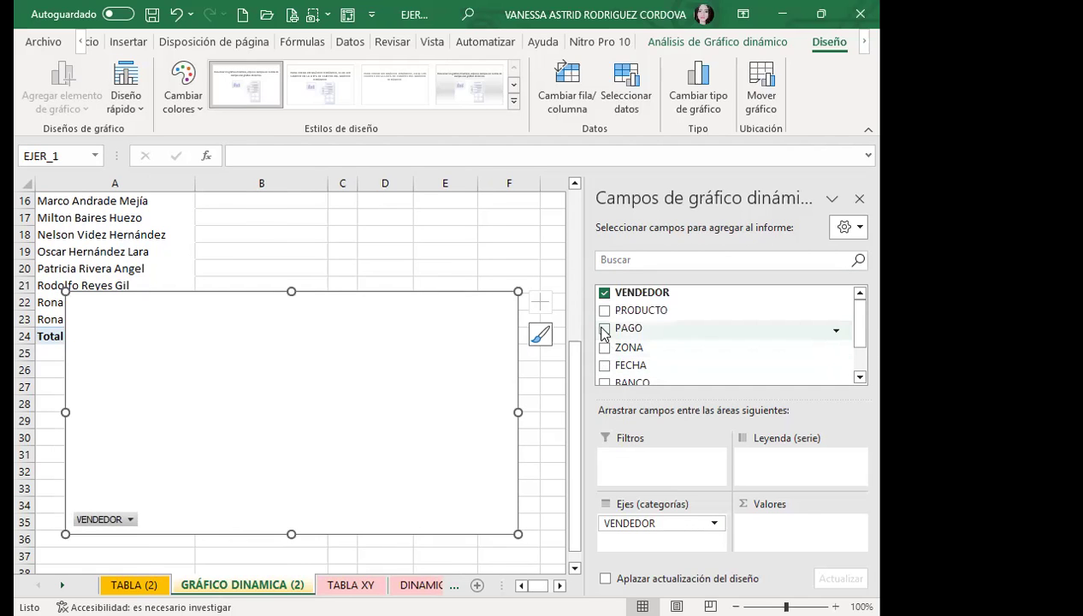
click(604, 330)
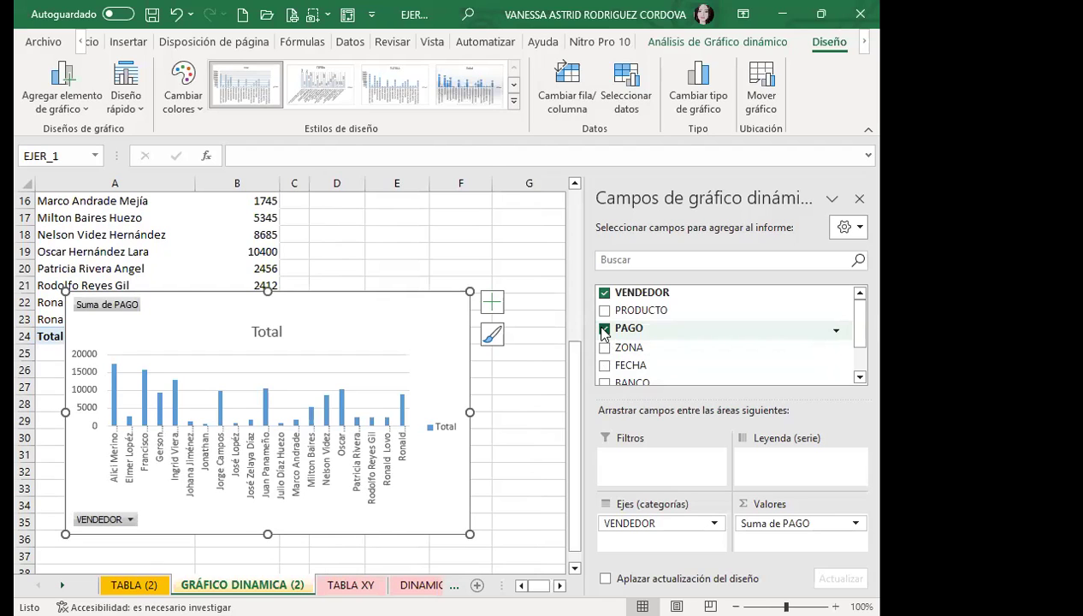
click(604, 311)
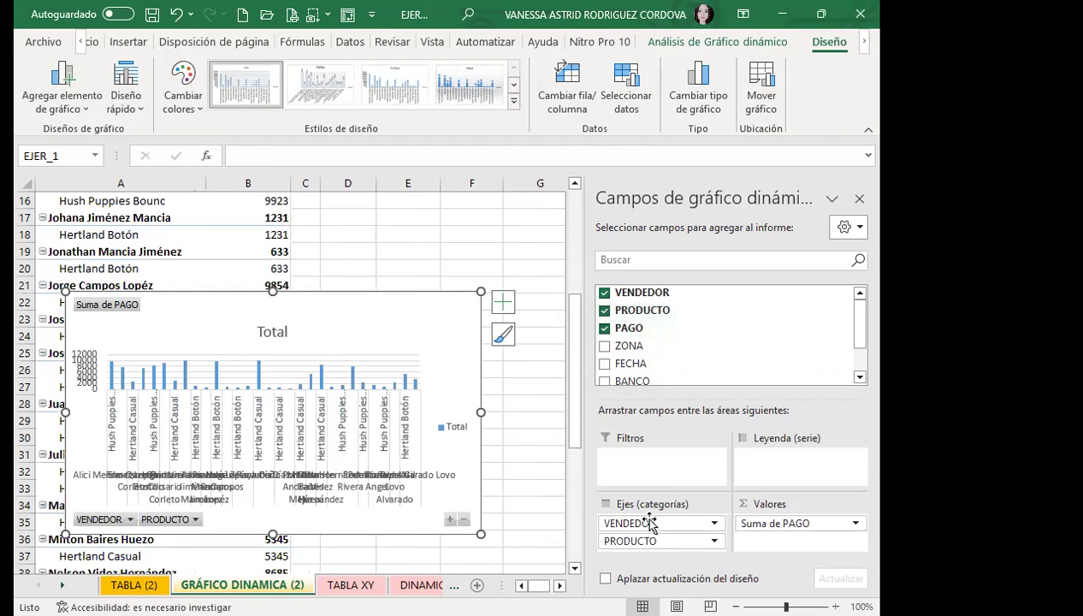
Move PRODUCTO to Leyenda (serie), then place the chart below the pivot table and enlarge it.
drag(659, 541, 809, 455)
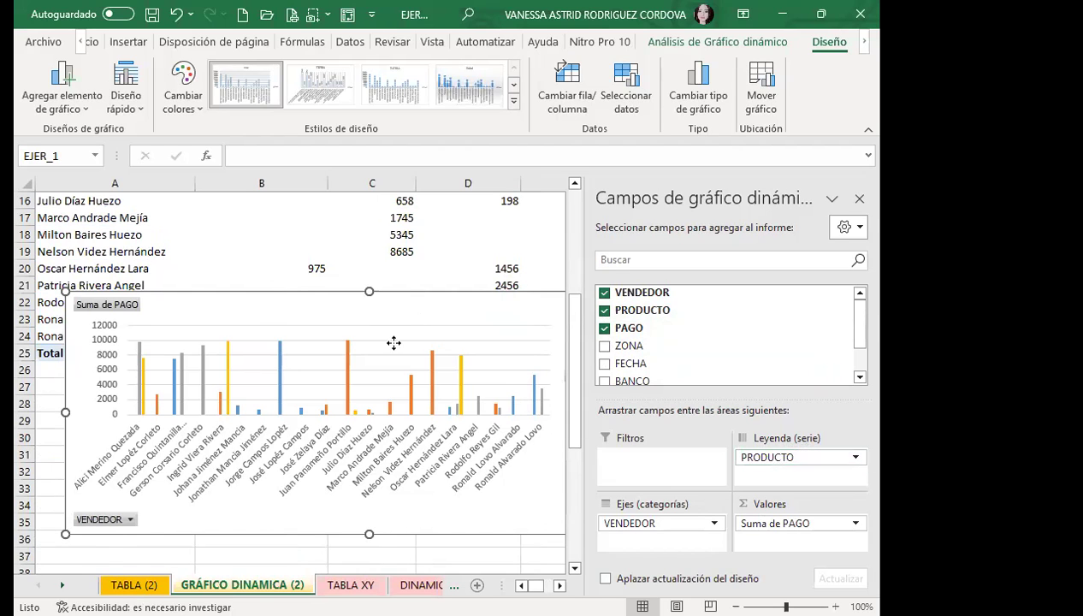
drag(386, 305, 358, 411)
scroll(433, 374, down, 1)
mouse_move(843, 199)
mouse_down()
mouse_move(677, 291)
mouse_move(466, 437)
mouse_up()
scroll(467, 437, down, 3)
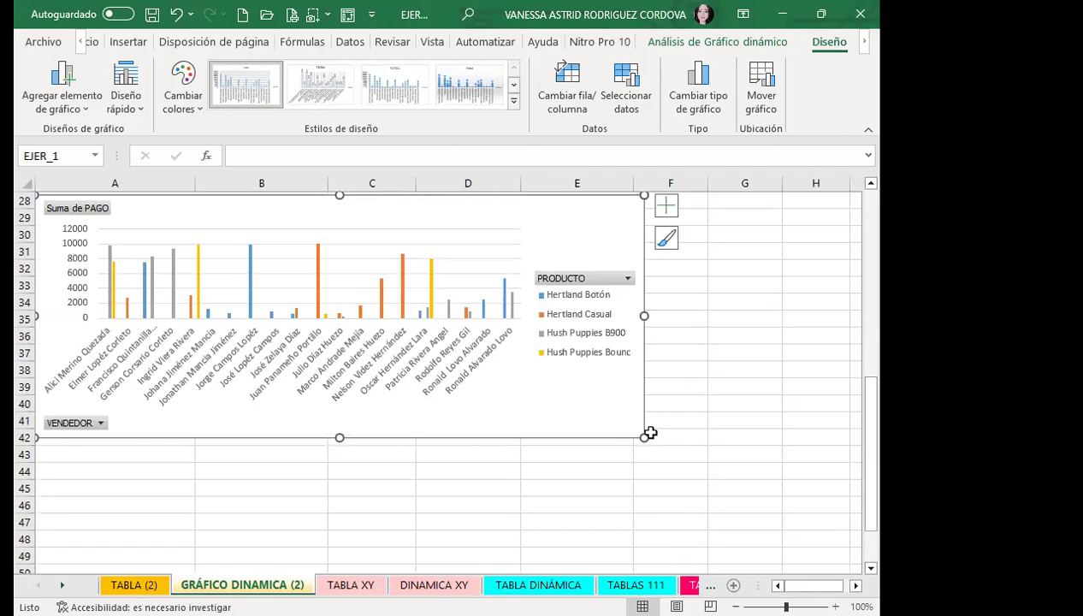
drag(629, 487, 624, 542)
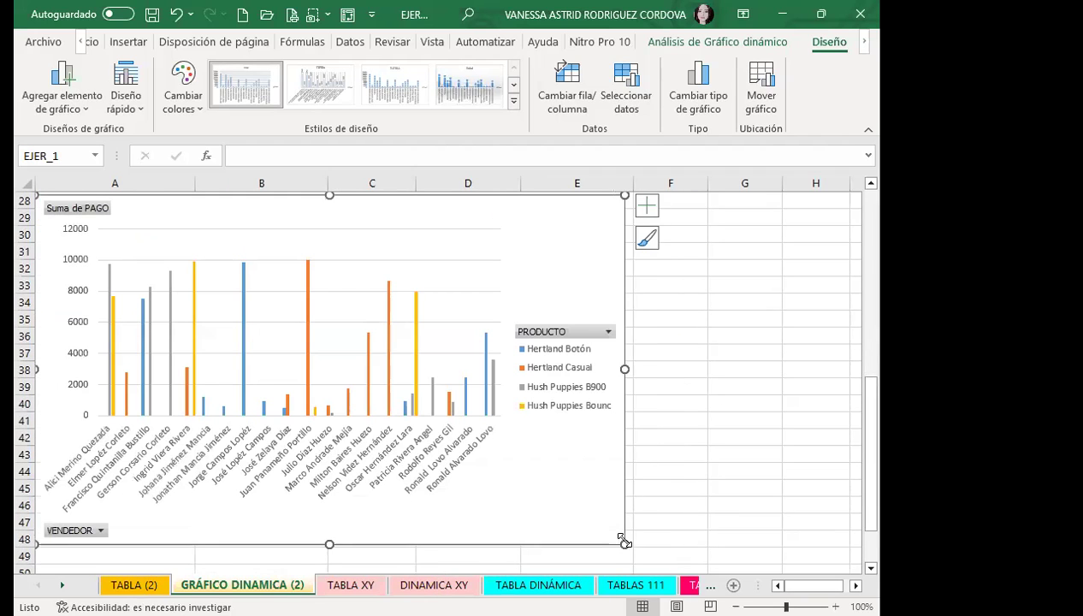
scroll(281, 493, up, 1)
scroll(285, 471, up, 3)
scroll(285, 437, up, 3)
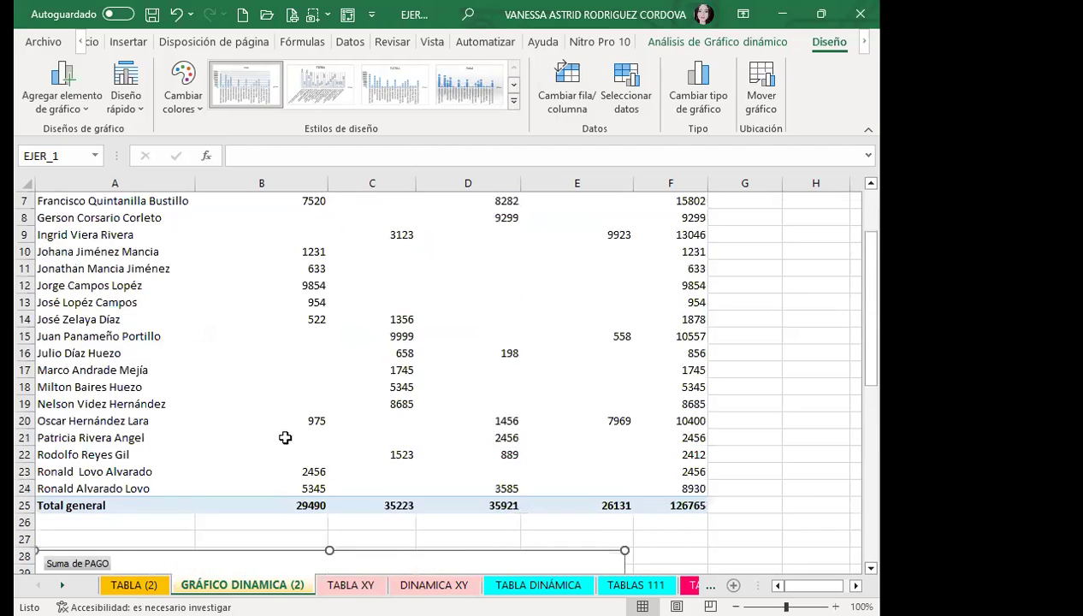
scroll(282, 411, up, 2)
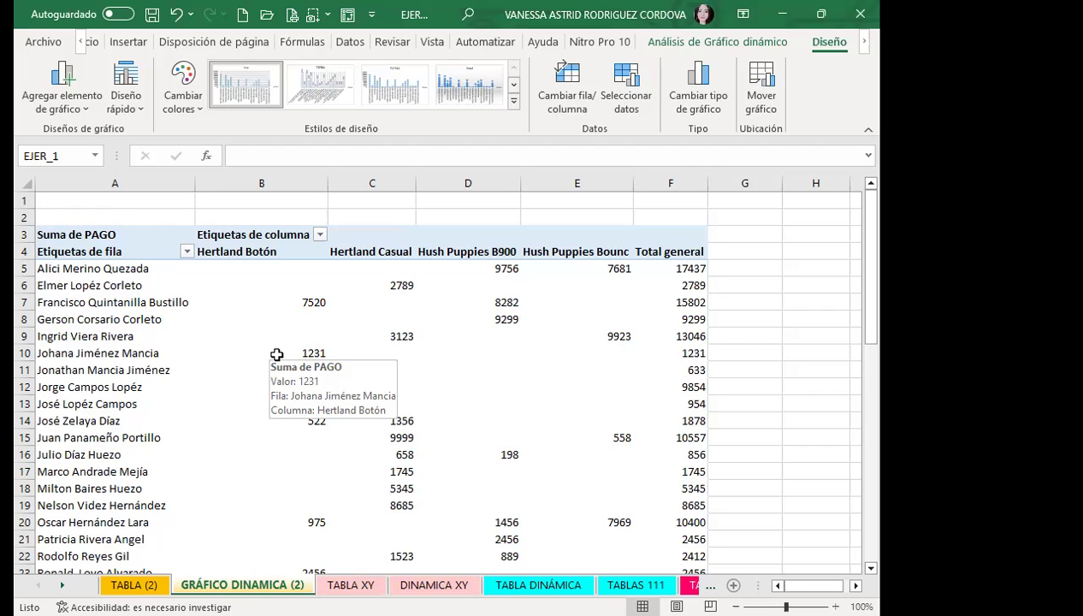
Apply the Diseño 9 quick layout with chart and axis titles, then select the chart title.
scroll(277, 355, down, 2)
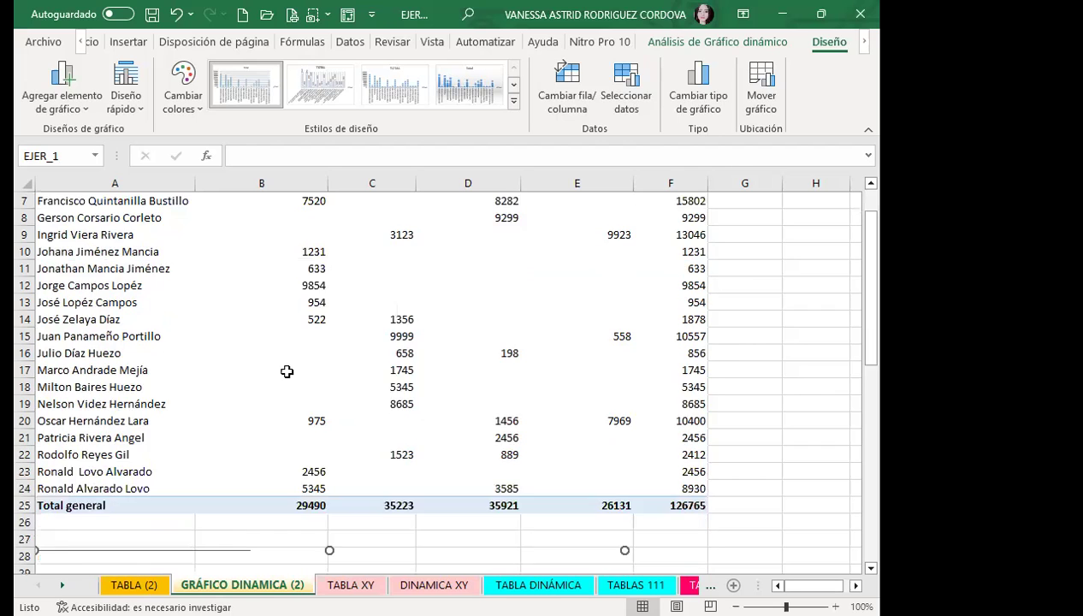
scroll(287, 369, down, 6)
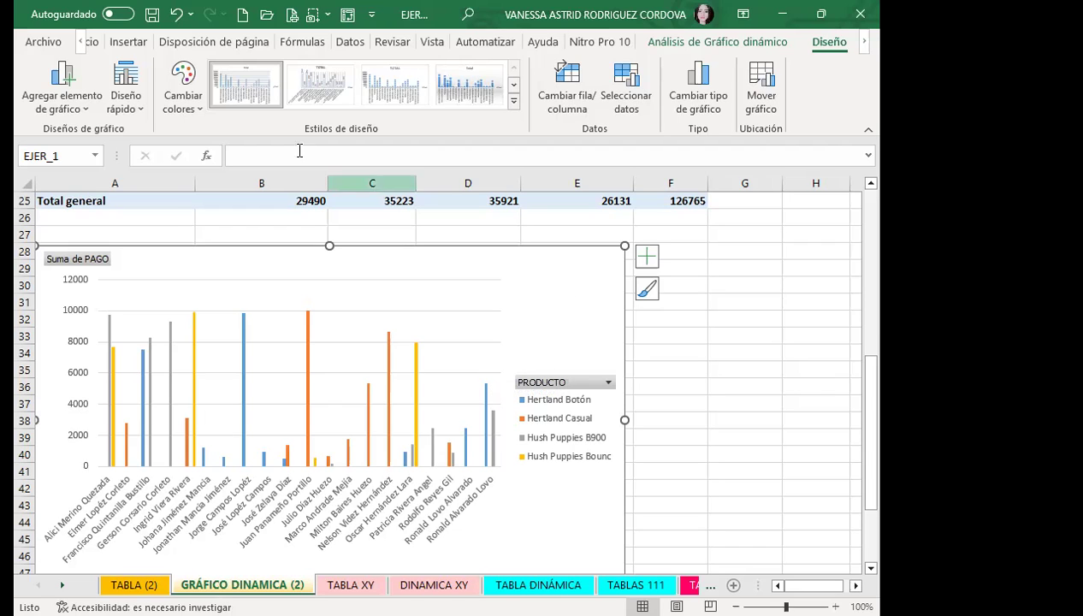
click(124, 105)
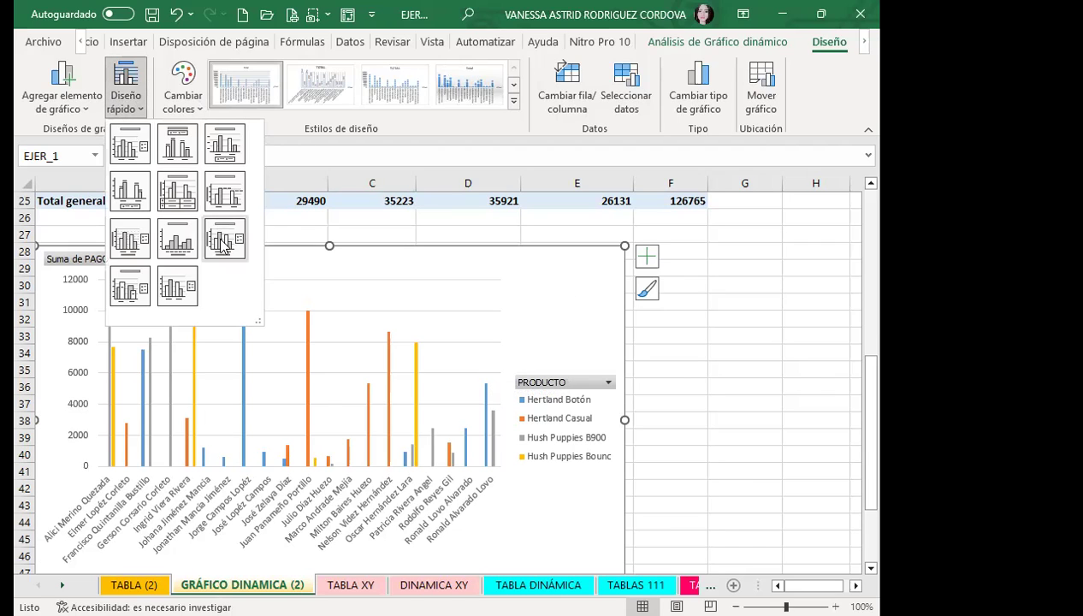
click(221, 246)
click(311, 285)
double_click(311, 286)
Replace the placeholder chart title text with 'GRÁFICO DINÁMICO'.
mouse_move(312, 286)
mouse_down()
mouse_move(379, 276)
mouse_move(313, 280)
mouse_up()
triple_click(293, 289)
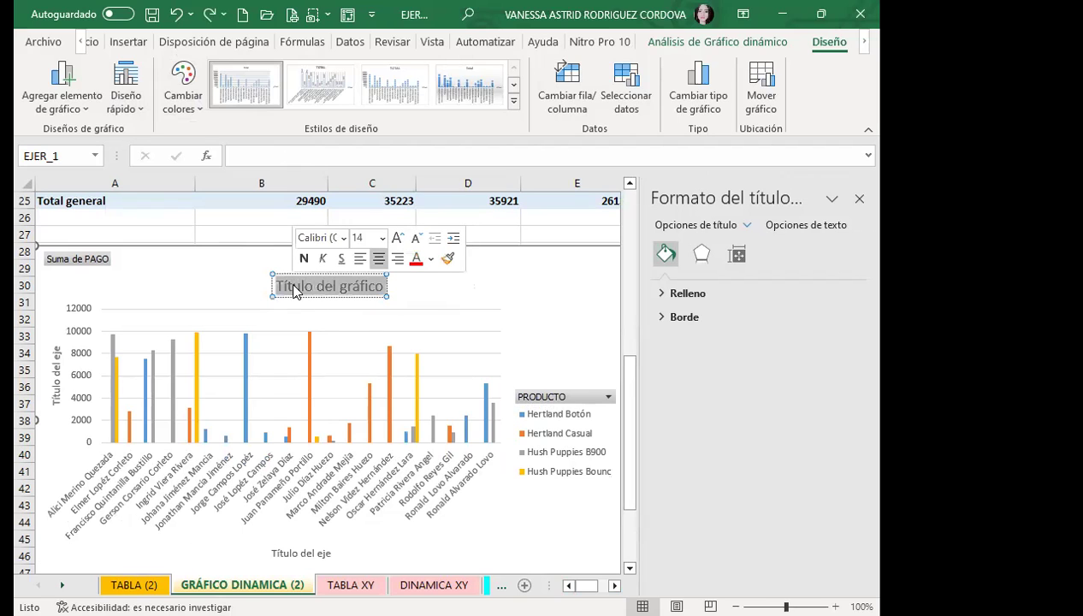
text(GRÁFICO DINAMICO)
key(BackSpace)
key(BackSpace)
key(BackSpace)
key(BackSpace)
key(BackSpace)
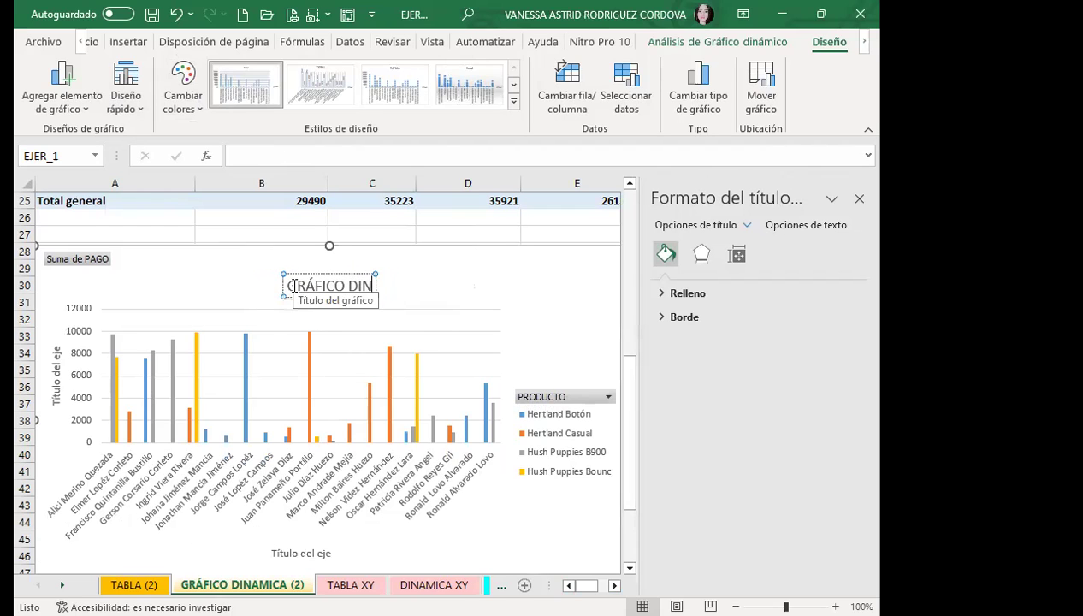
Finish the title GRÁFICO DINÁMICO and give the chart area a gradient fill.
text(ÁMICO)
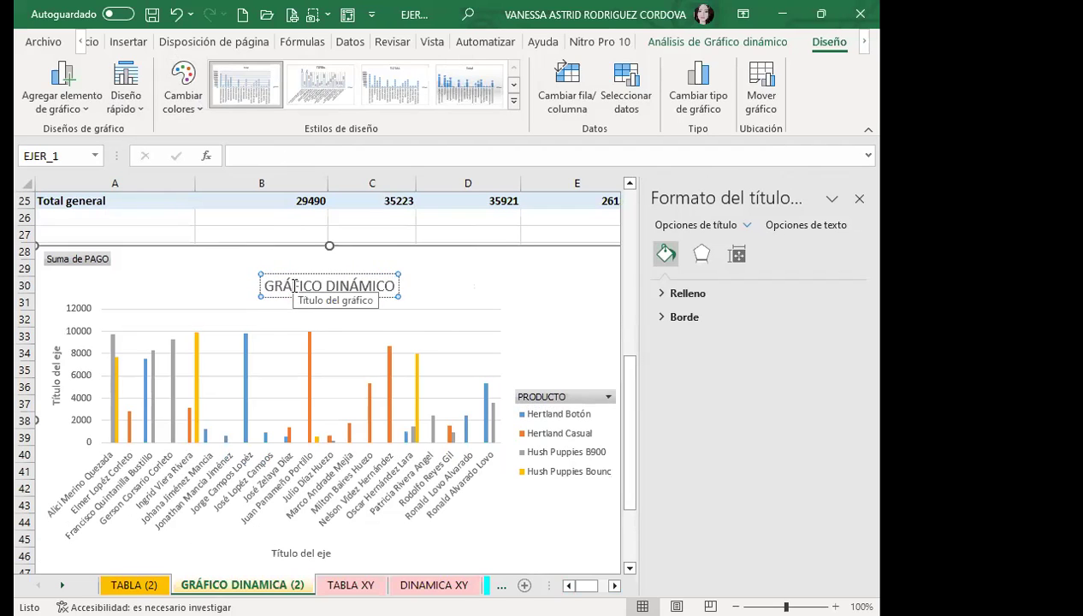
click(409, 271)
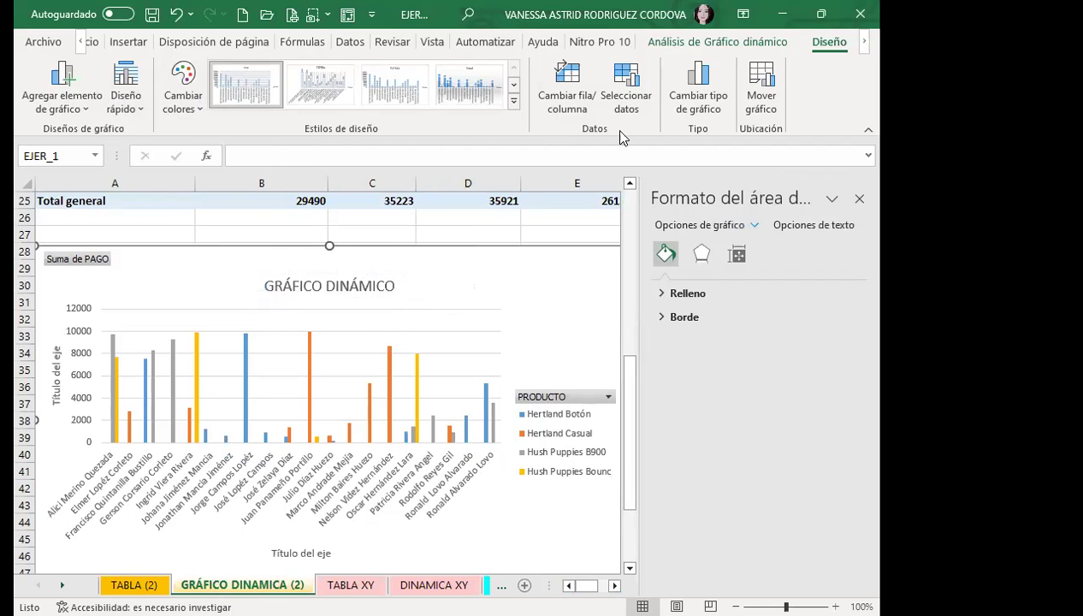
click(667, 295)
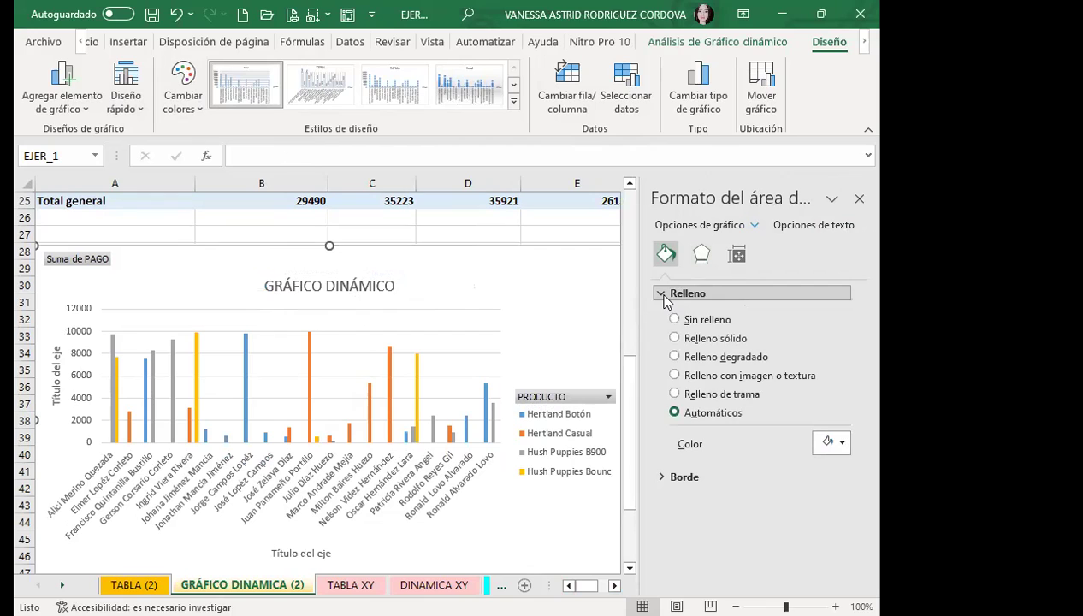
click(674, 357)
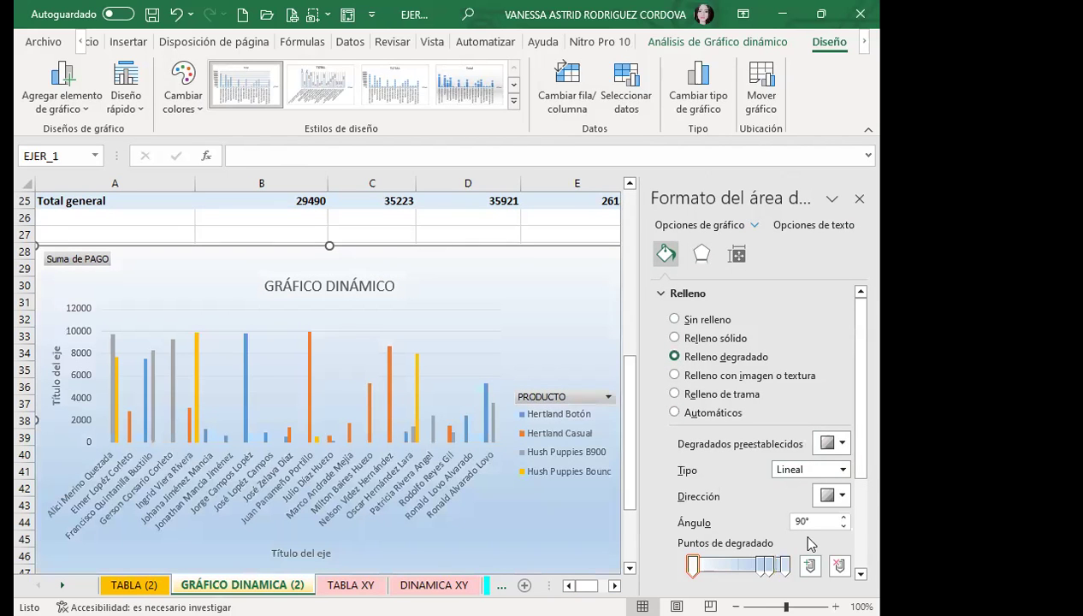
scroll(767, 546, down, 2)
Recolour the 34% gradient stop peach and the 83% stop green.
click(724, 484)
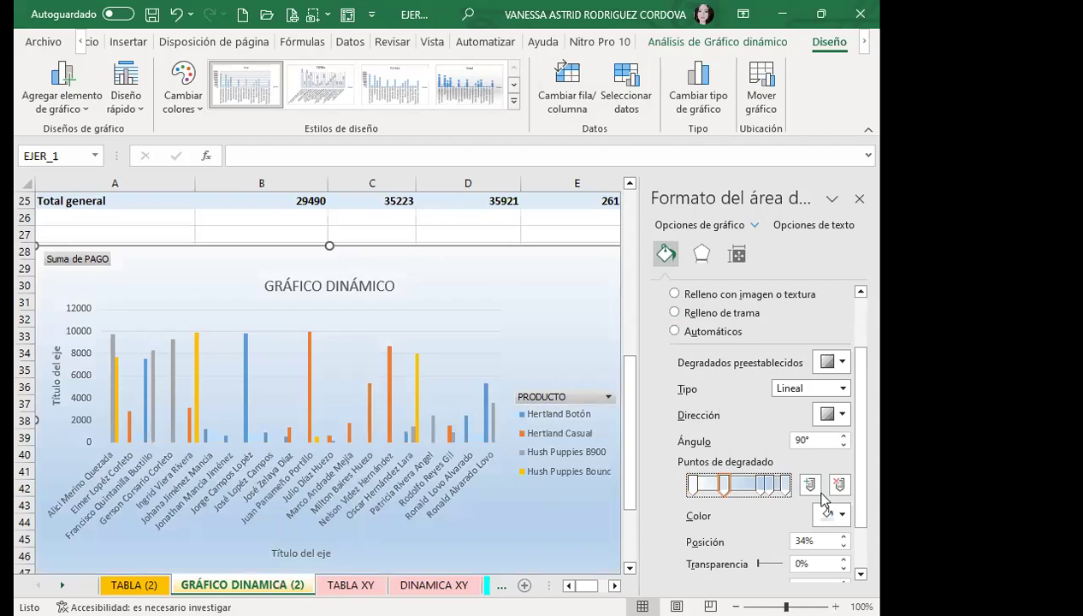
click(841, 518)
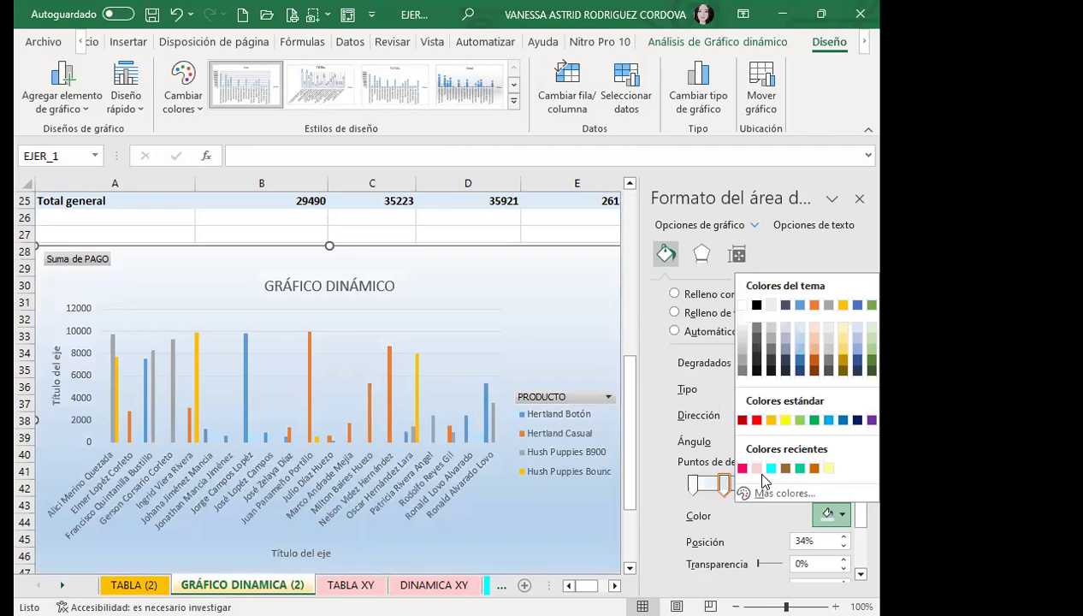
click(757, 469)
click(769, 484)
click(837, 517)
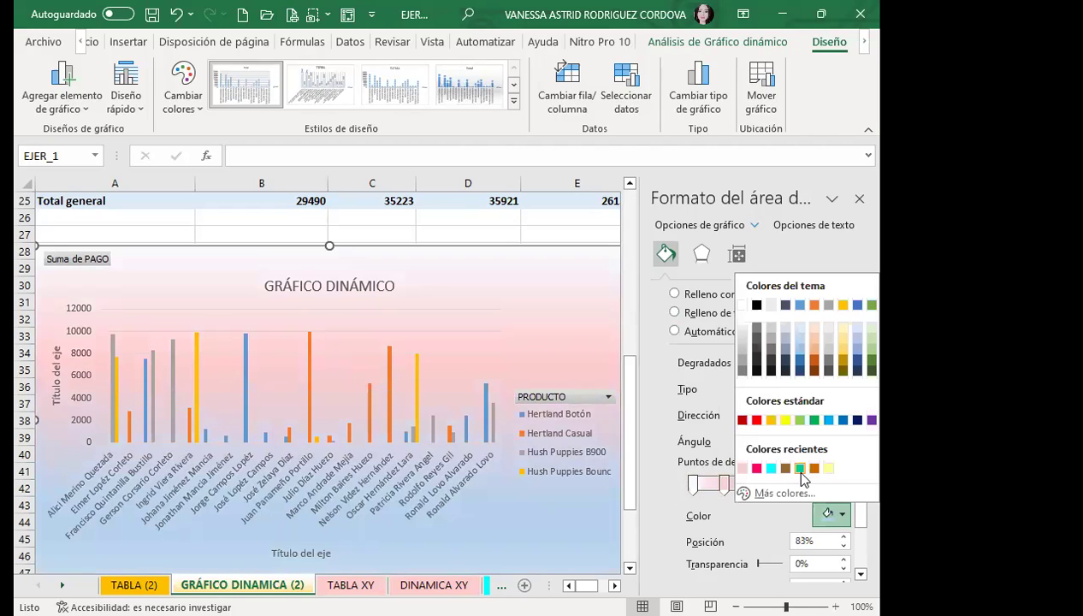
click(800, 468)
click(859, 199)
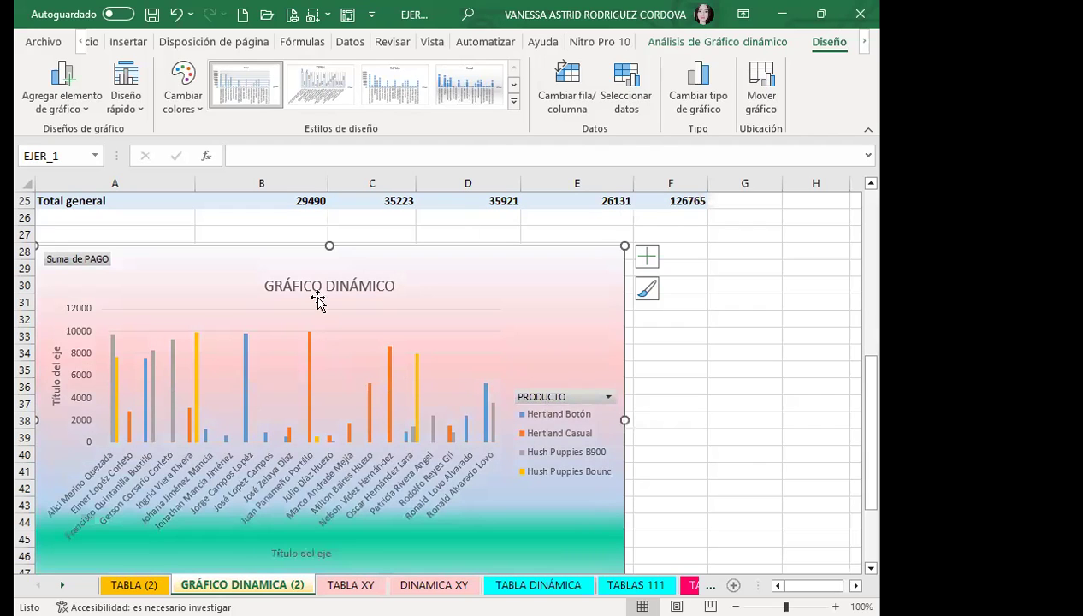
Bold the seller names on the category axis and the product legend entries.
click(266, 505)
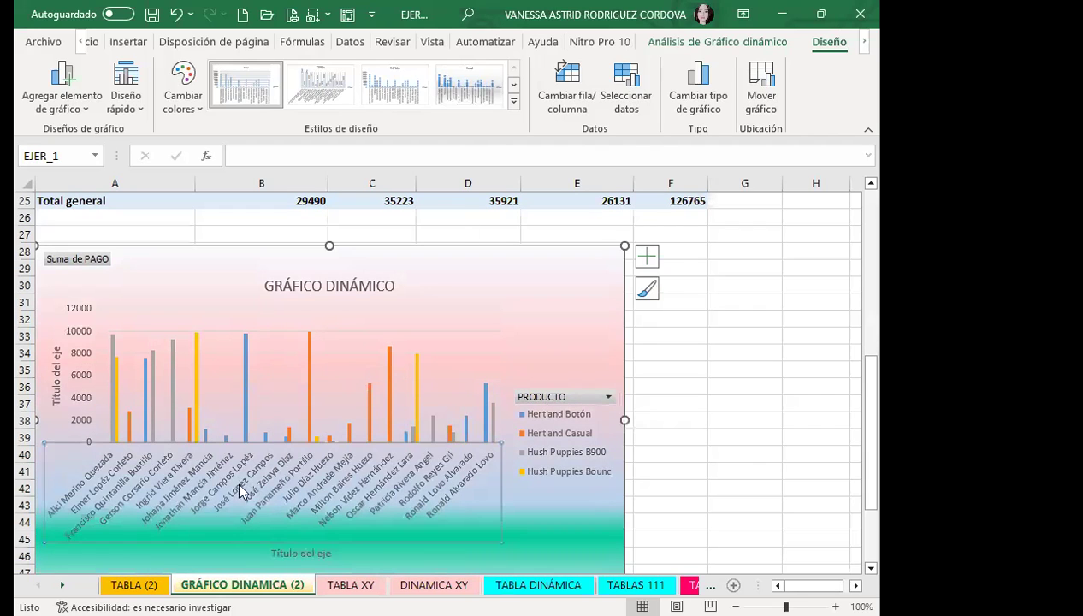
click(89, 41)
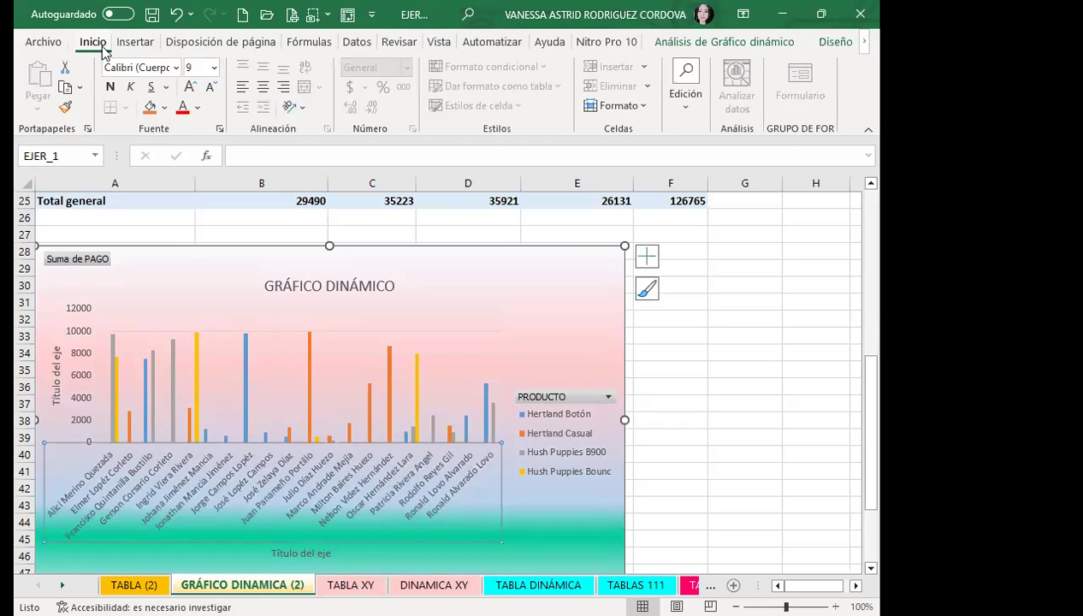
click(109, 87)
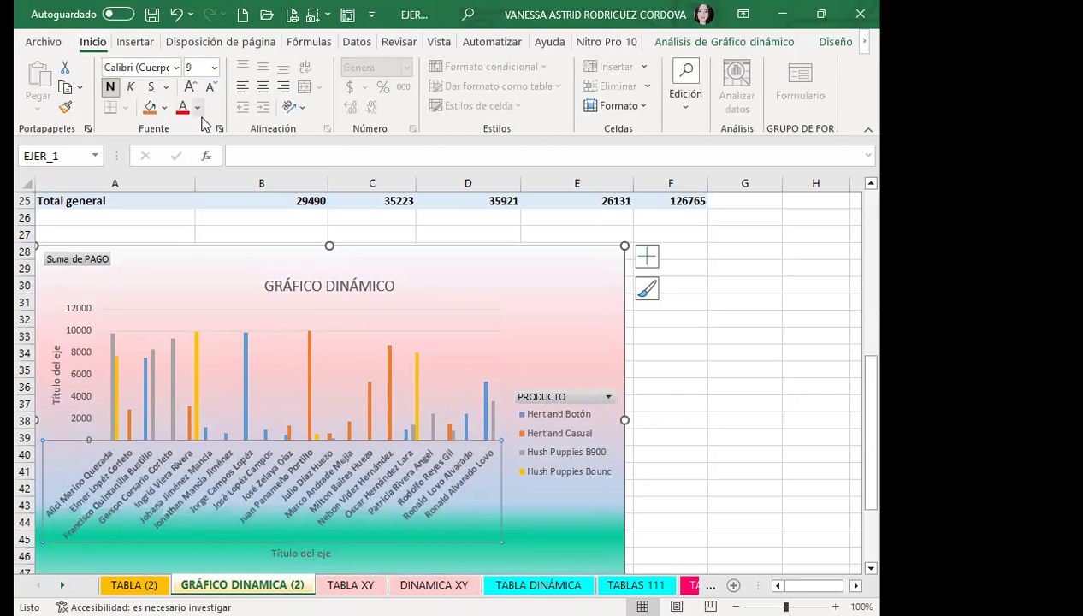
click(545, 423)
click(109, 87)
click(65, 399)
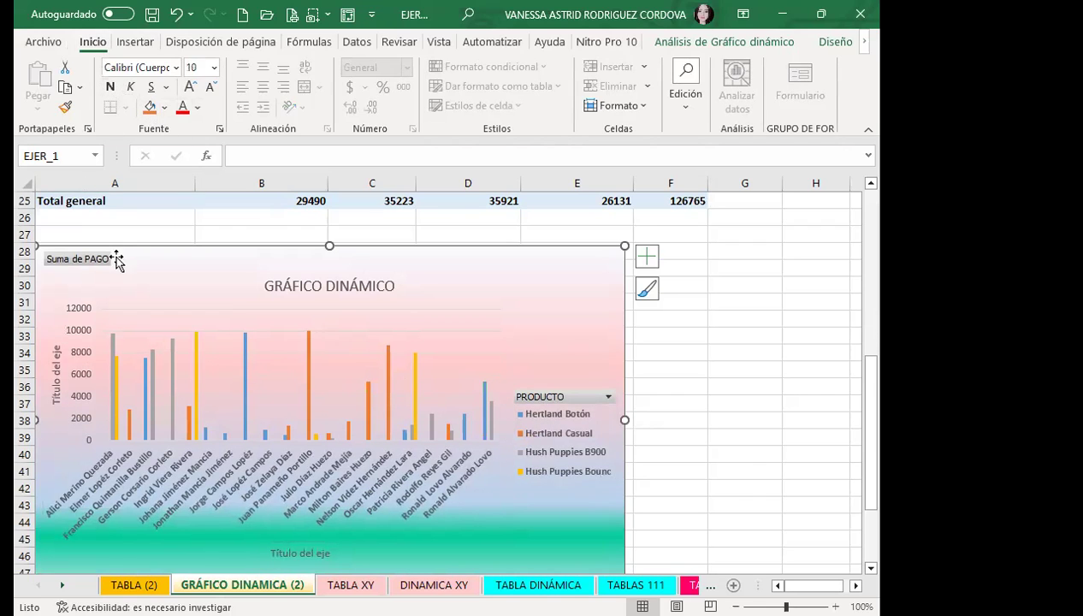
click(167, 394)
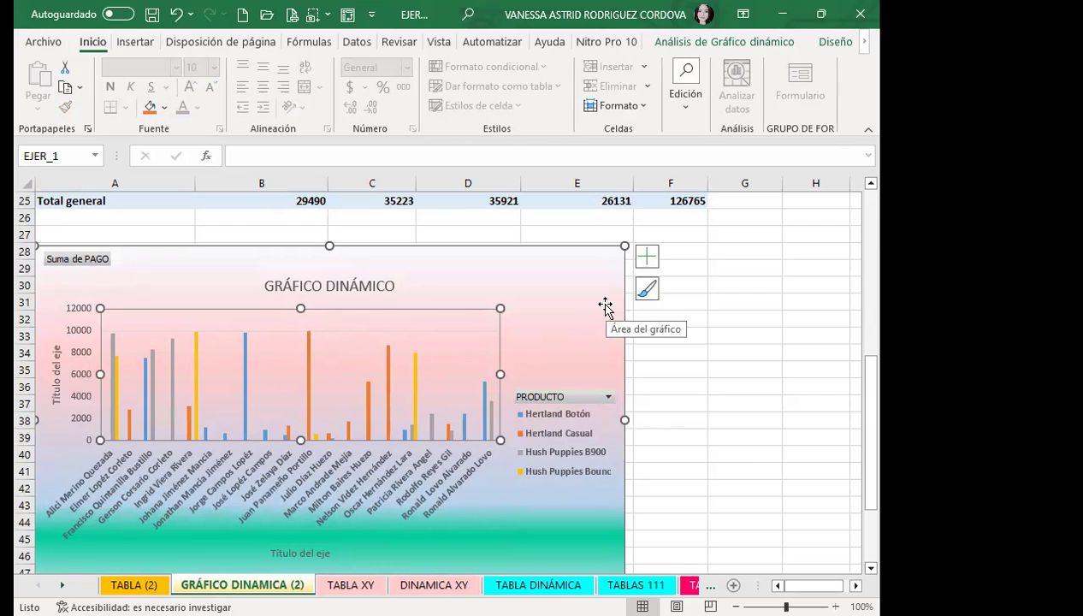
Turn off Líneas de cuadrícula under Vista > Mostrar so the sheet is plain white.
scroll(699, 471, up, 2)
click(735, 378)
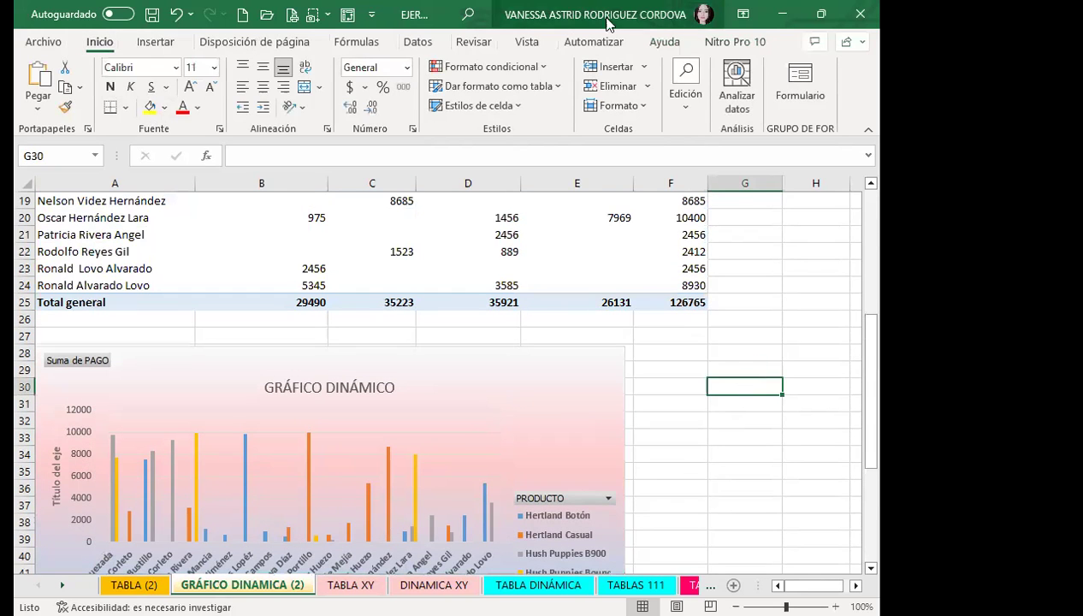
click(526, 42)
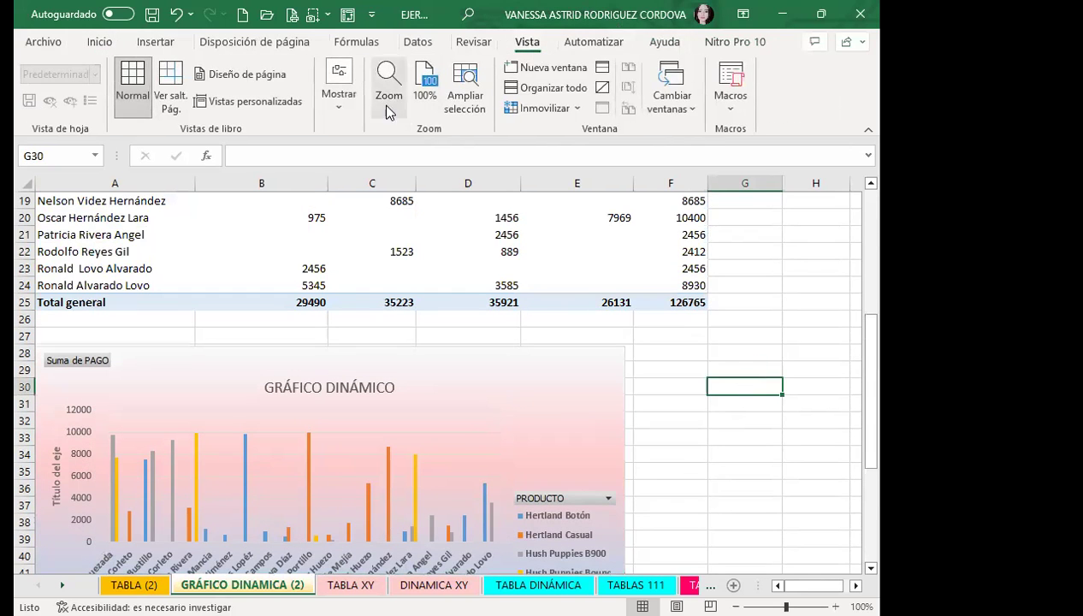
click(339, 96)
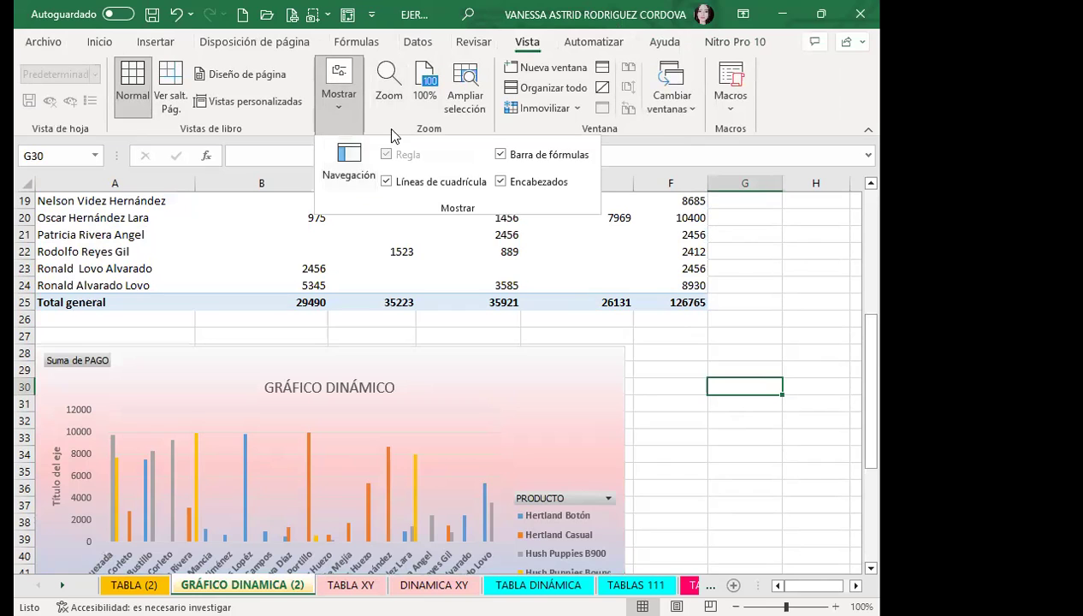
click(385, 182)
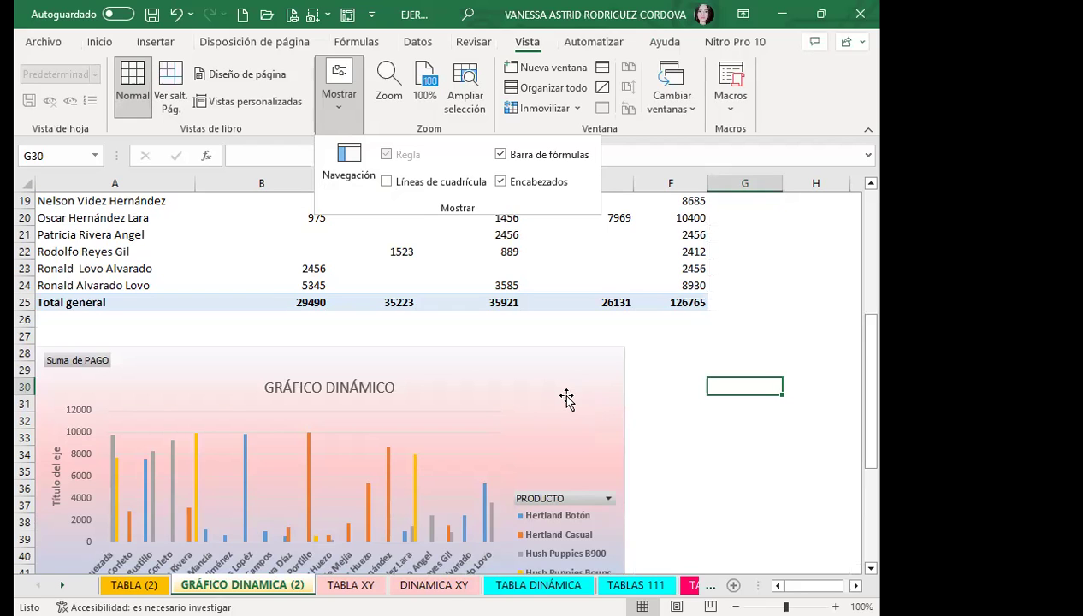
scroll(567, 398, down, 1)
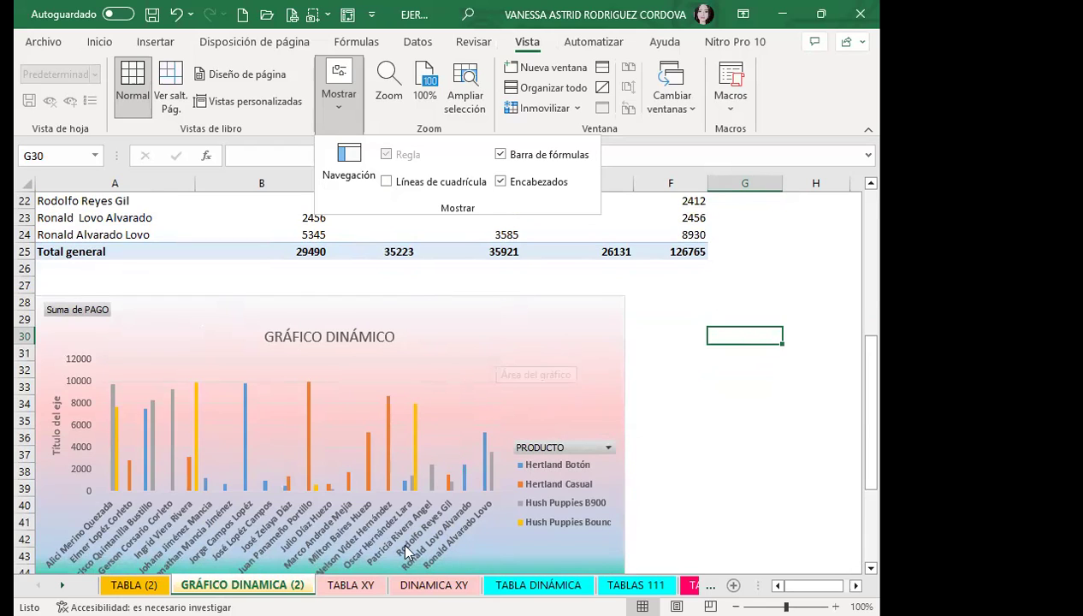
click(518, 243)
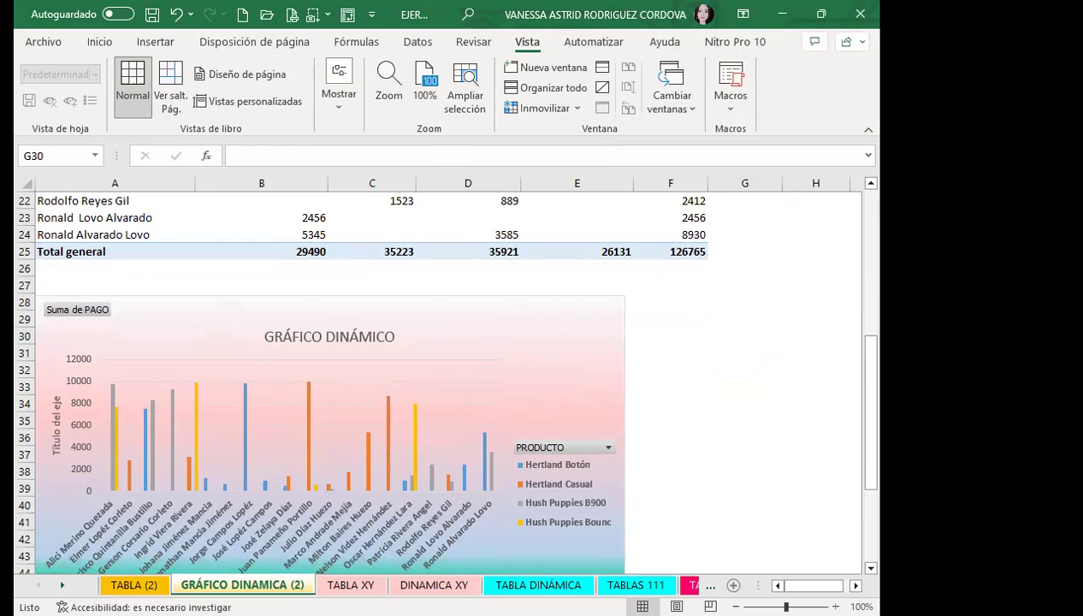
Apply the orange, yellow, green and brown Multicolor palette from Cambiar colores.
click(551, 354)
scroll(553, 377, down, 3)
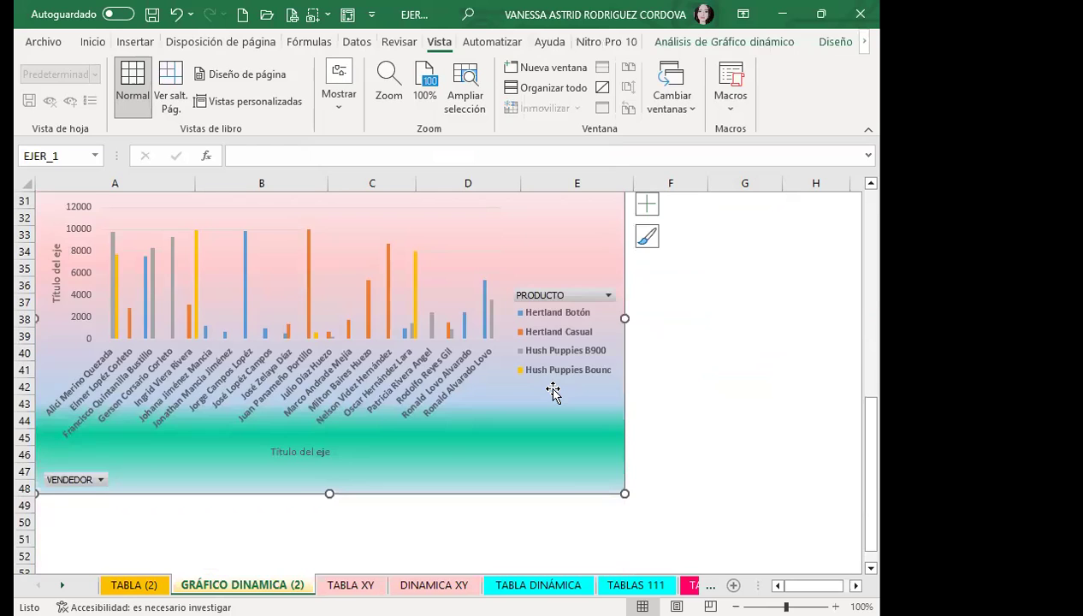
scroll(633, 314, up, 3)
click(760, 41)
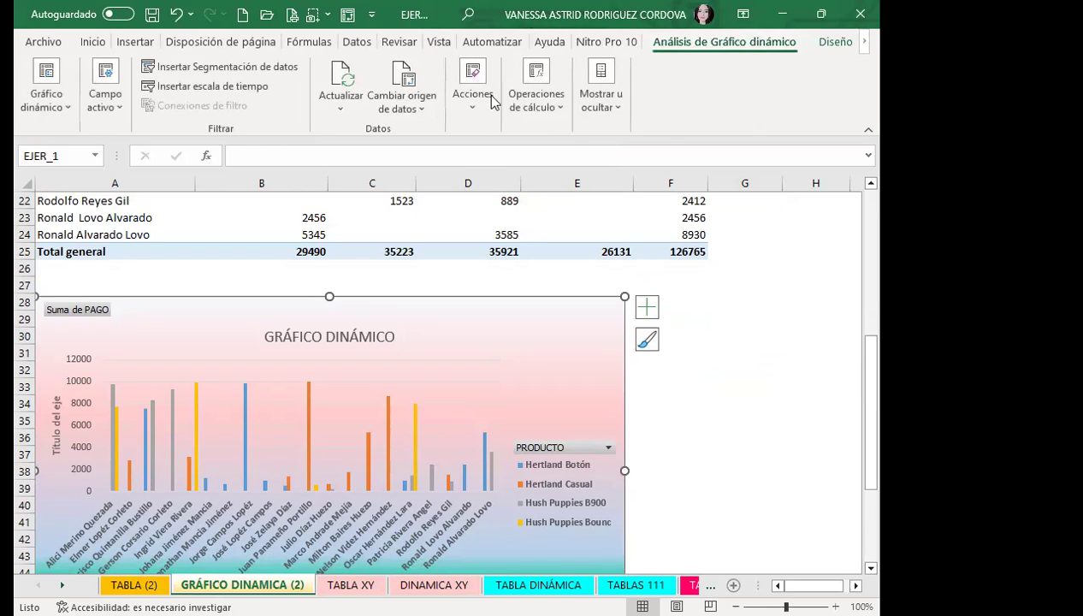
click(836, 41)
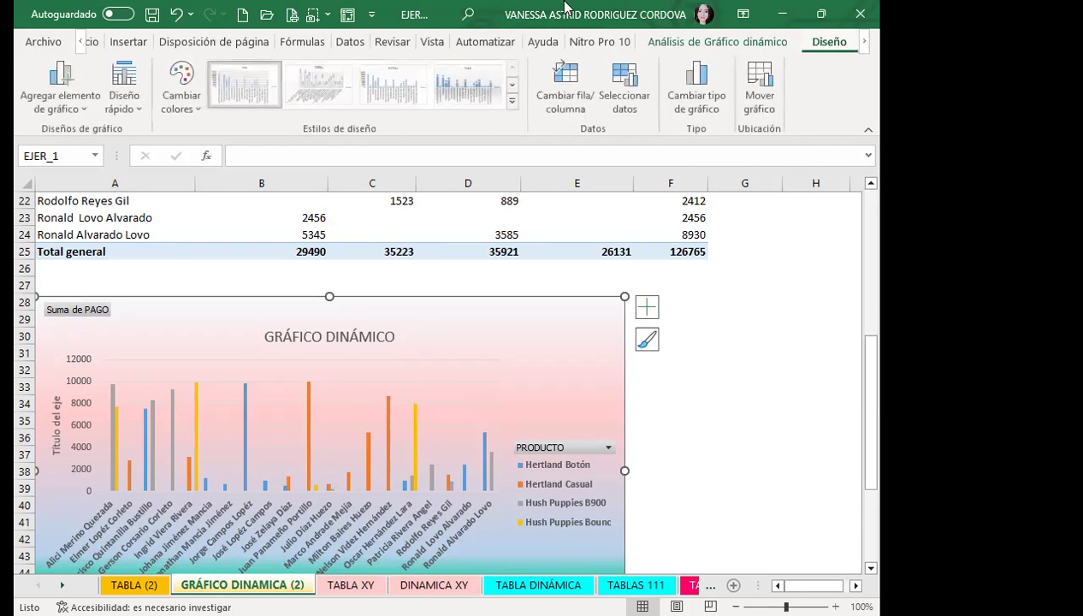
click(196, 117)
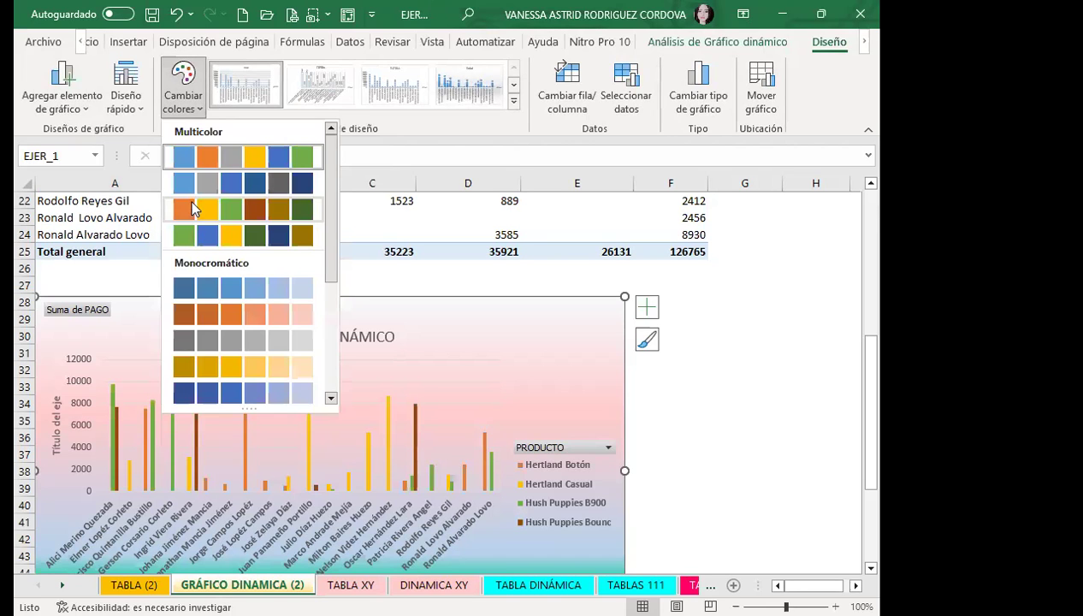
click(191, 205)
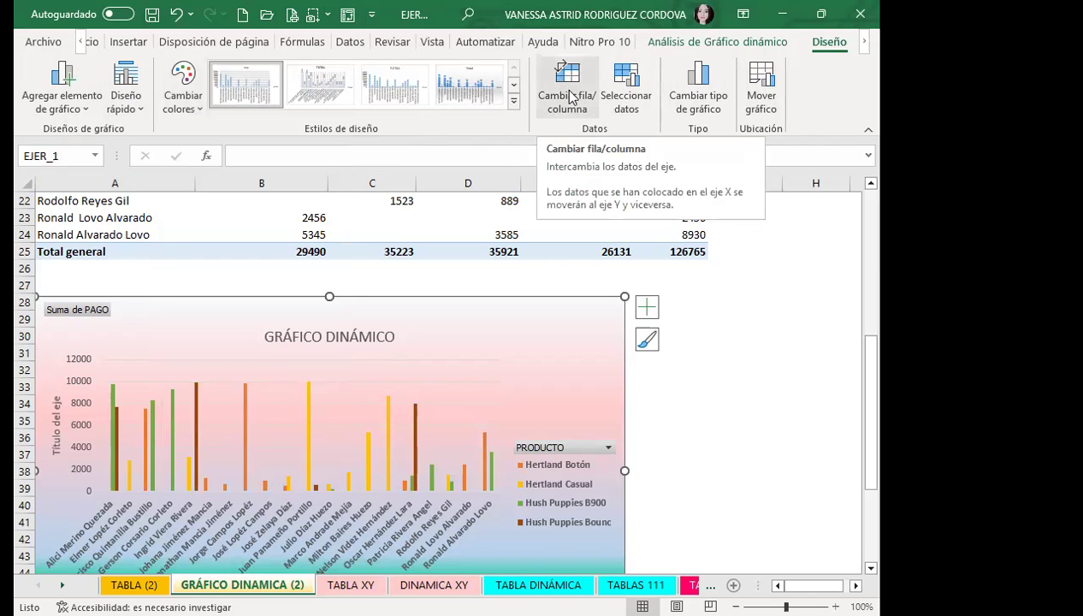
Swap the chart's rows and columns and back, then review the series in Seleccionar datos.
click(572, 97)
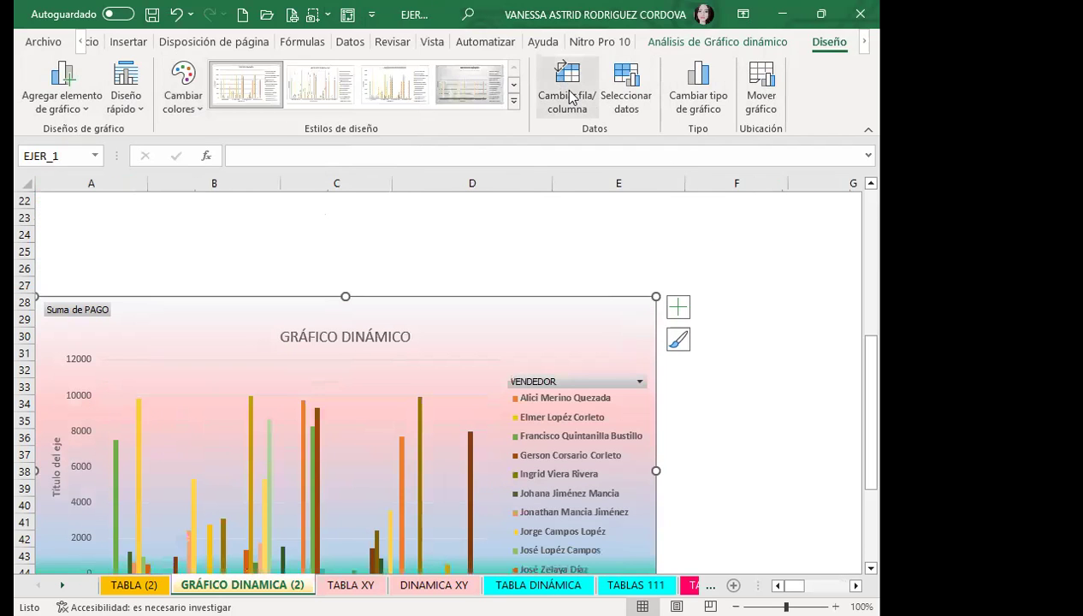
click(572, 97)
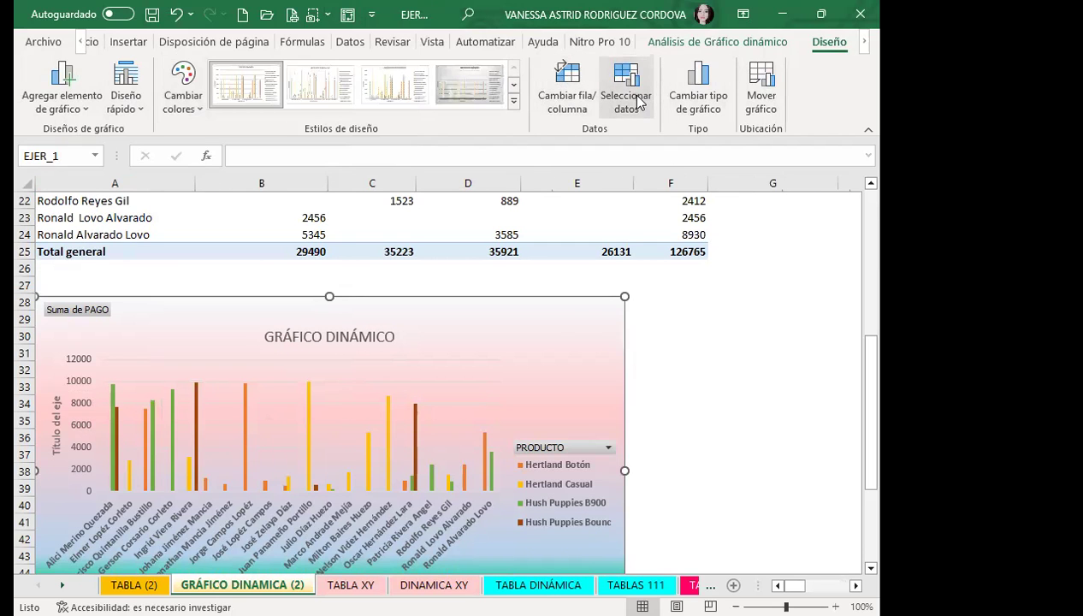
click(638, 98)
click(279, 381)
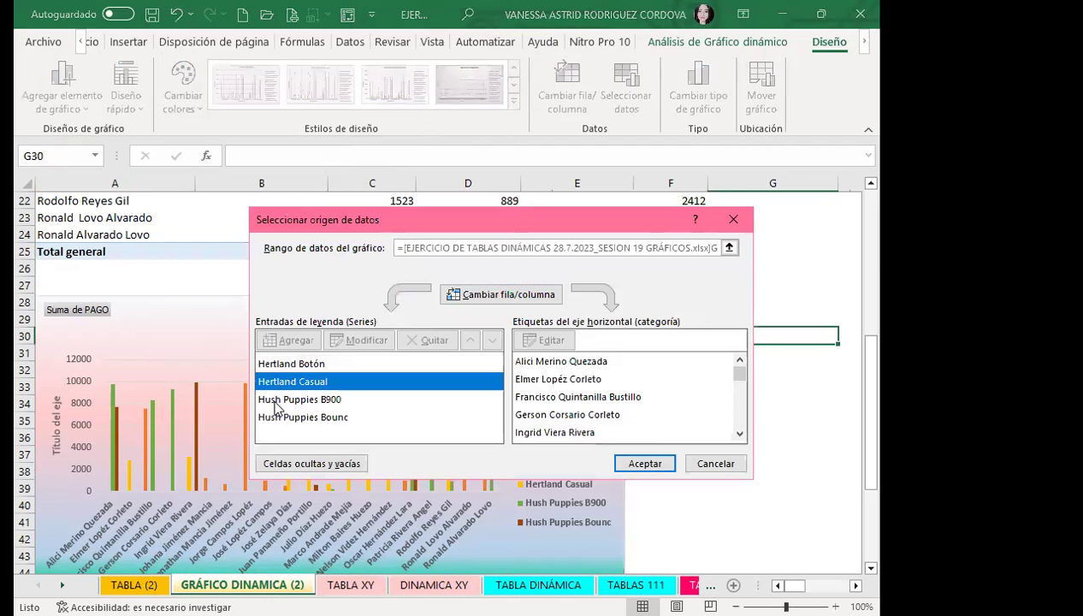
click(273, 399)
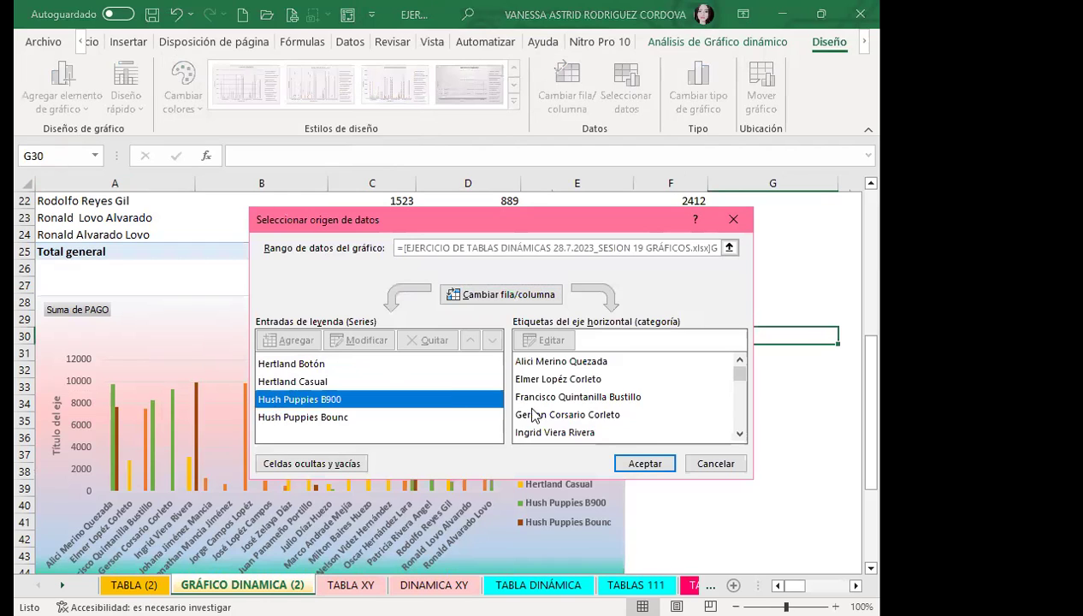
click(646, 464)
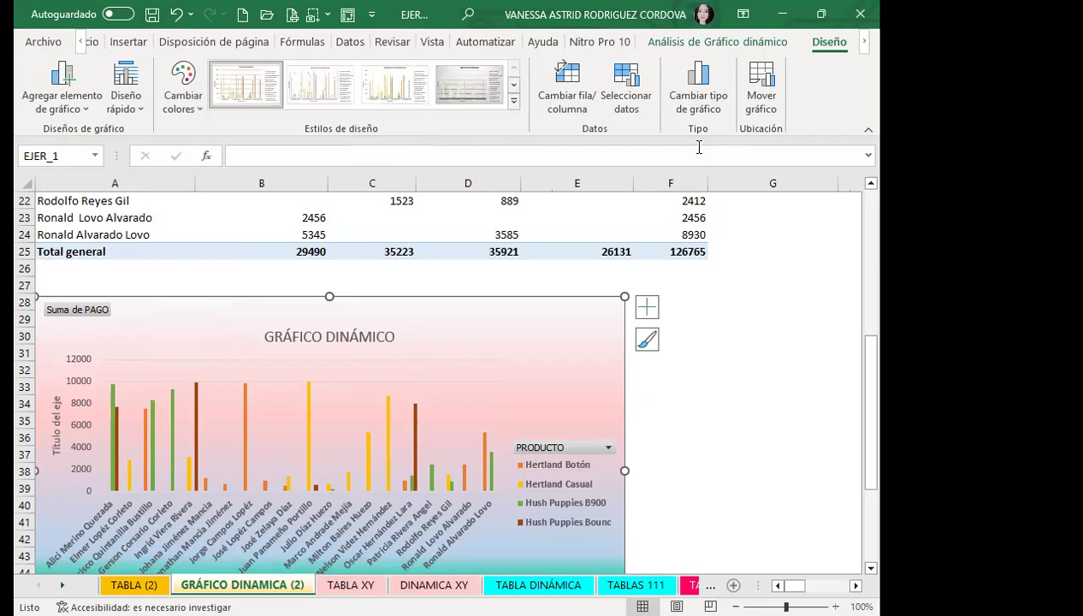
Recheck the Hertland series in Seleccionar datos, then bring up Mover gráfico.
click(627, 81)
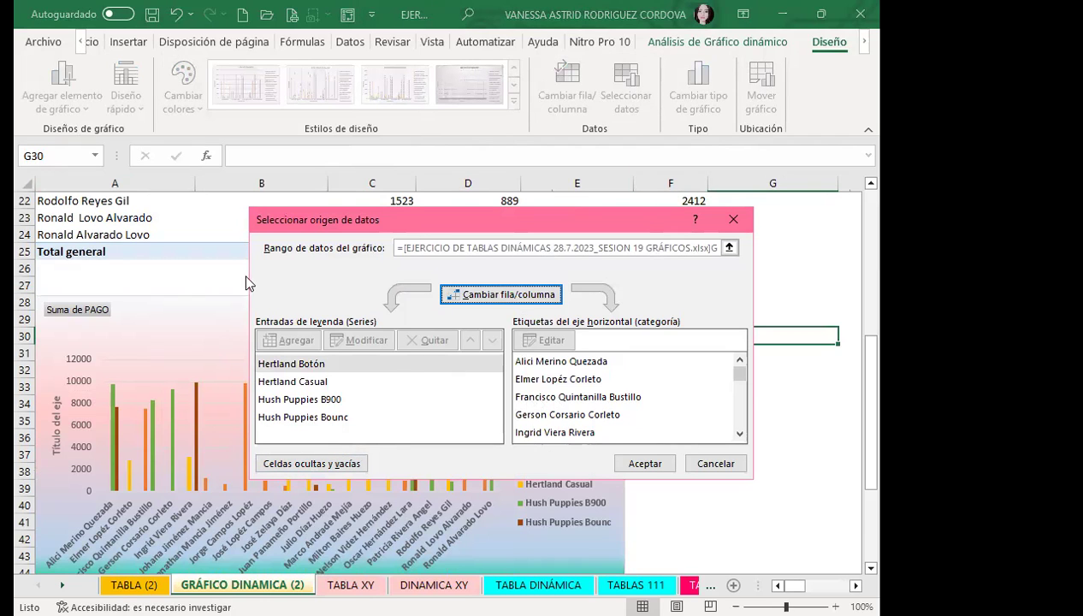
click(292, 366)
click(291, 382)
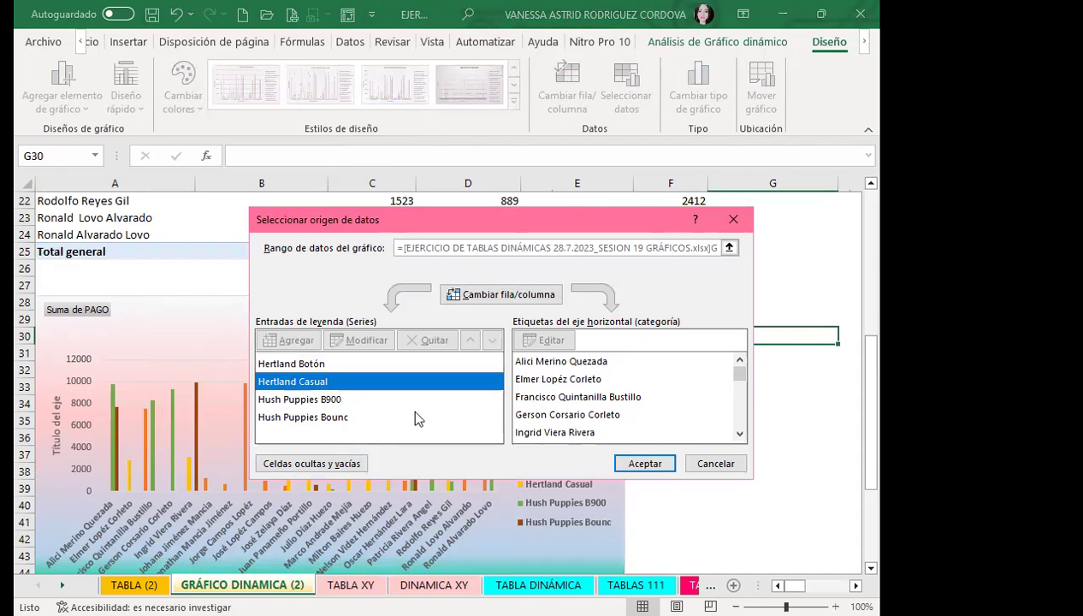
click(655, 464)
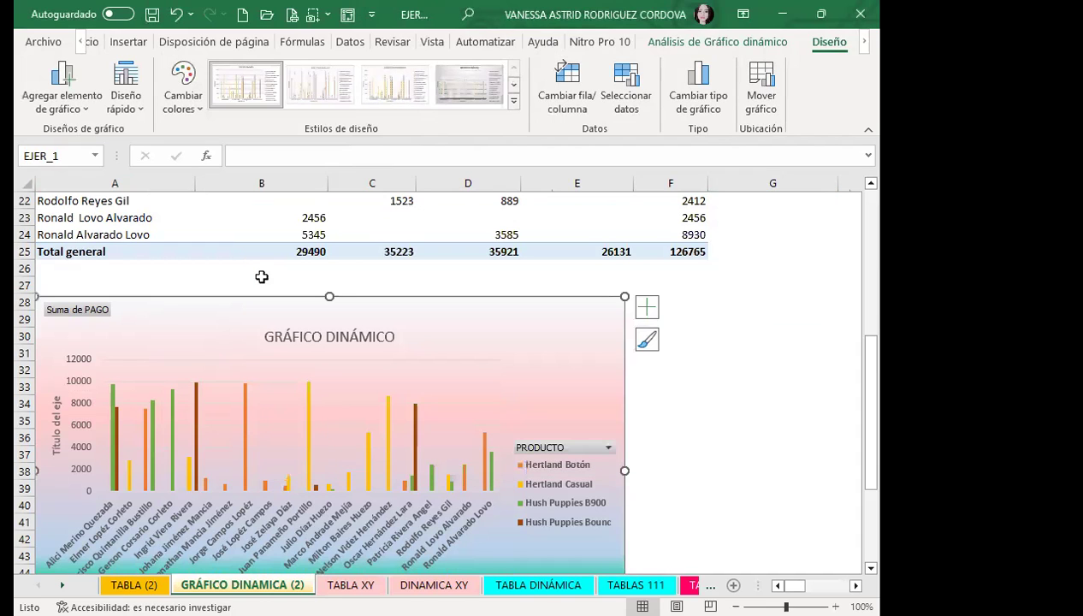
click(764, 98)
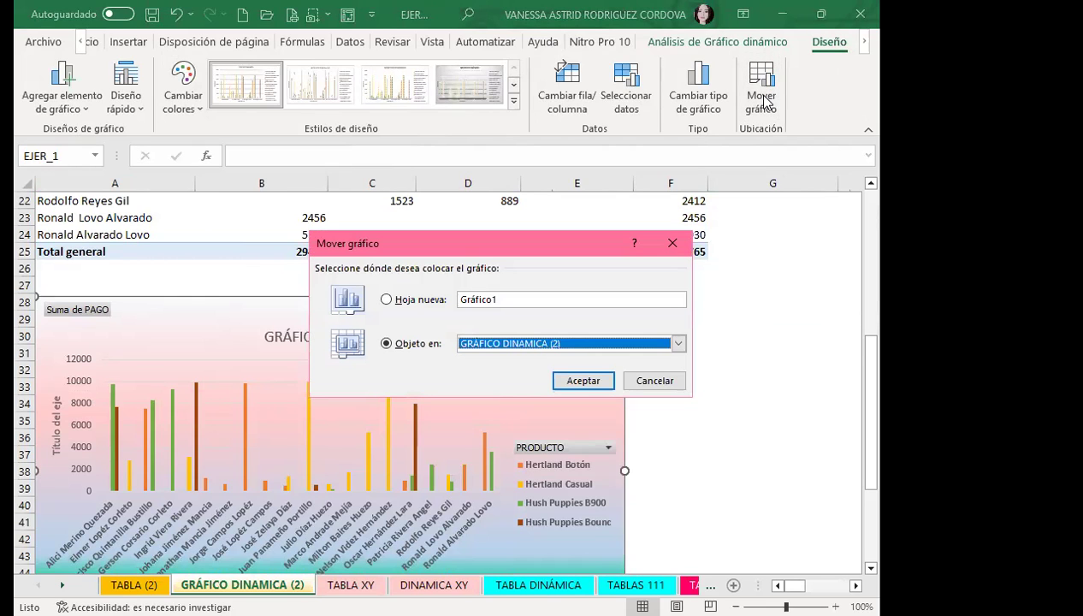
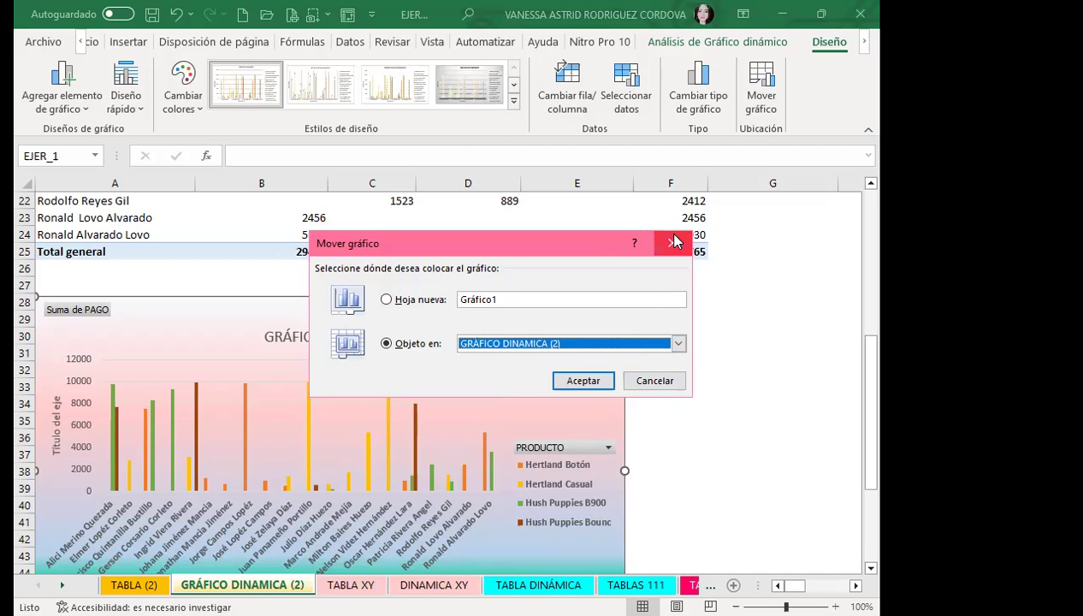
Dismiss Mover gráfico without moving the chart and open the chart area's 90° pink-to-blue gradient settings.
key(Return)
double_click(451, 340)
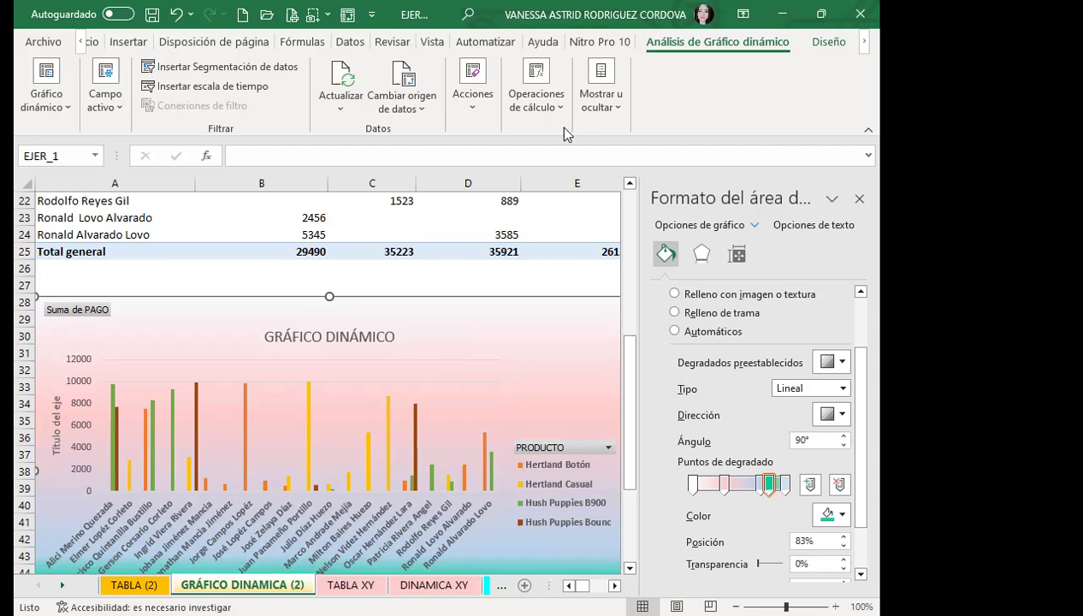
Browse the Diseño chart styles gallery without applying one, then close the Formato del área del gráfico pane.
click(828, 41)
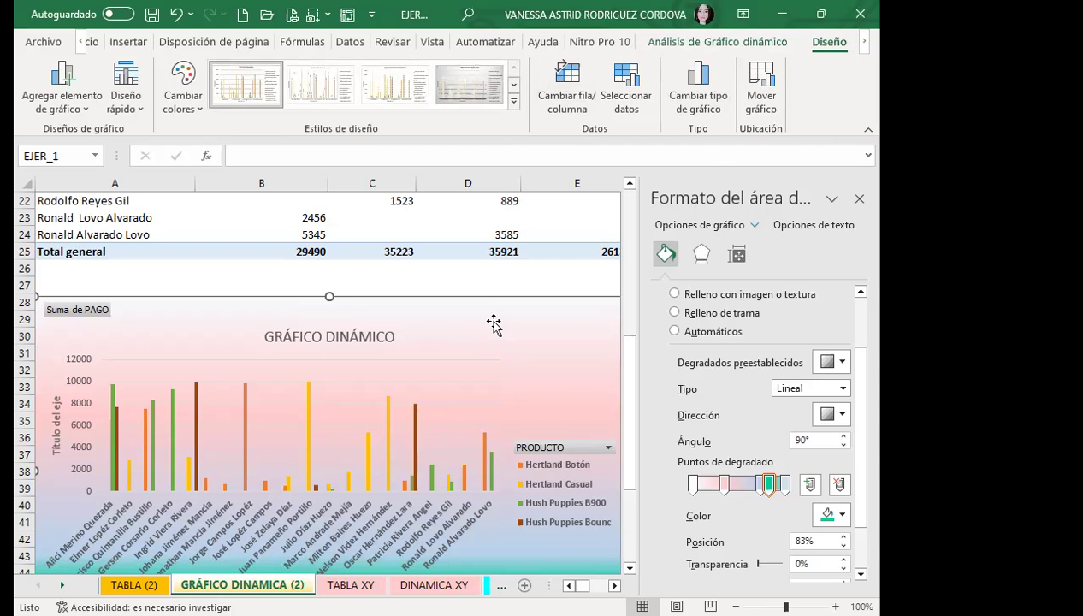
click(514, 103)
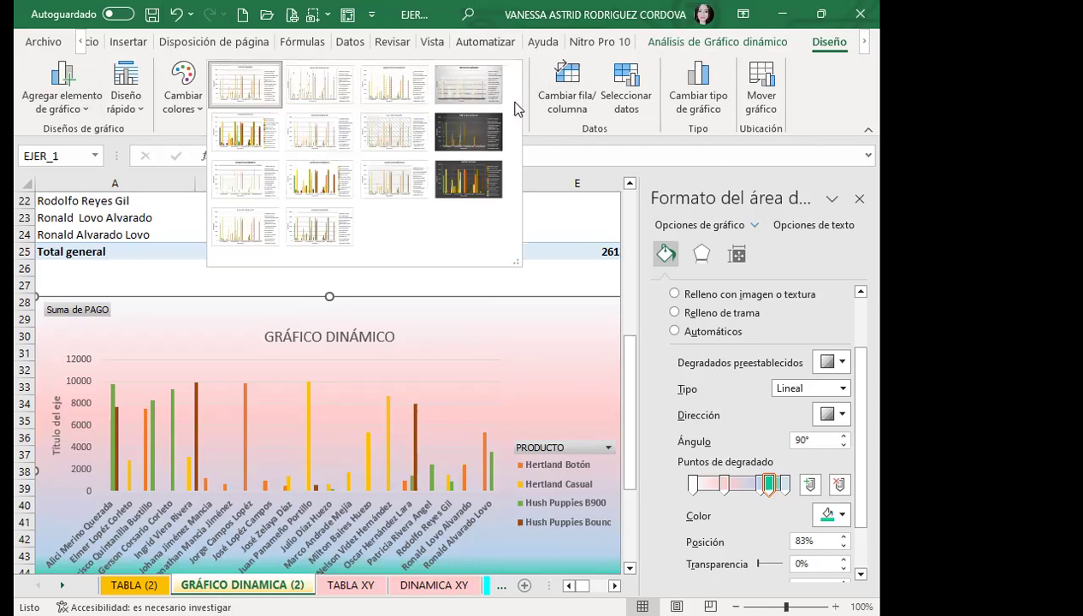
click(560, 305)
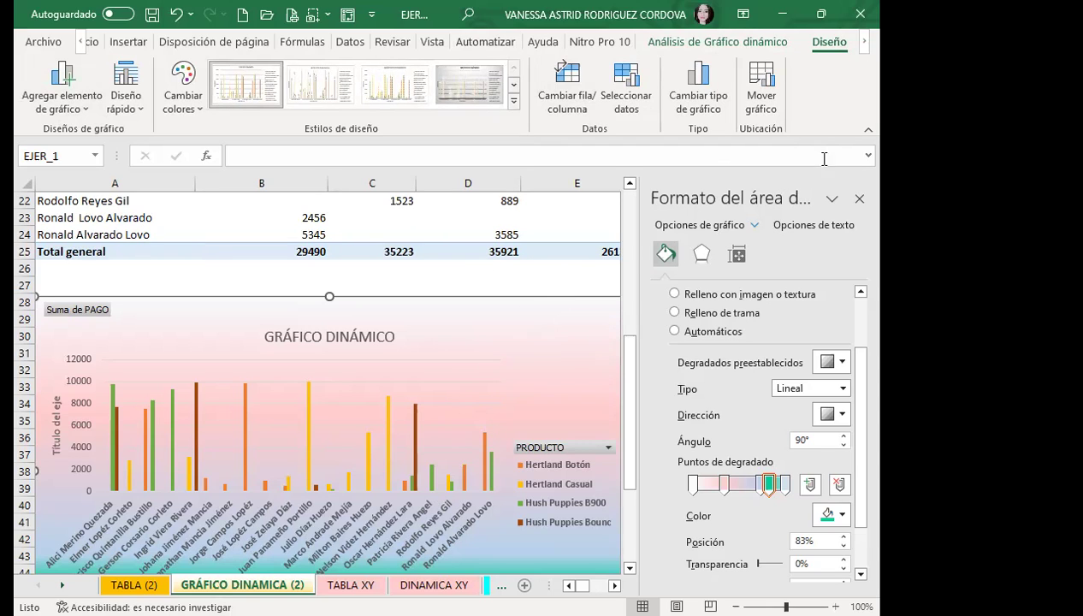
click(859, 198)
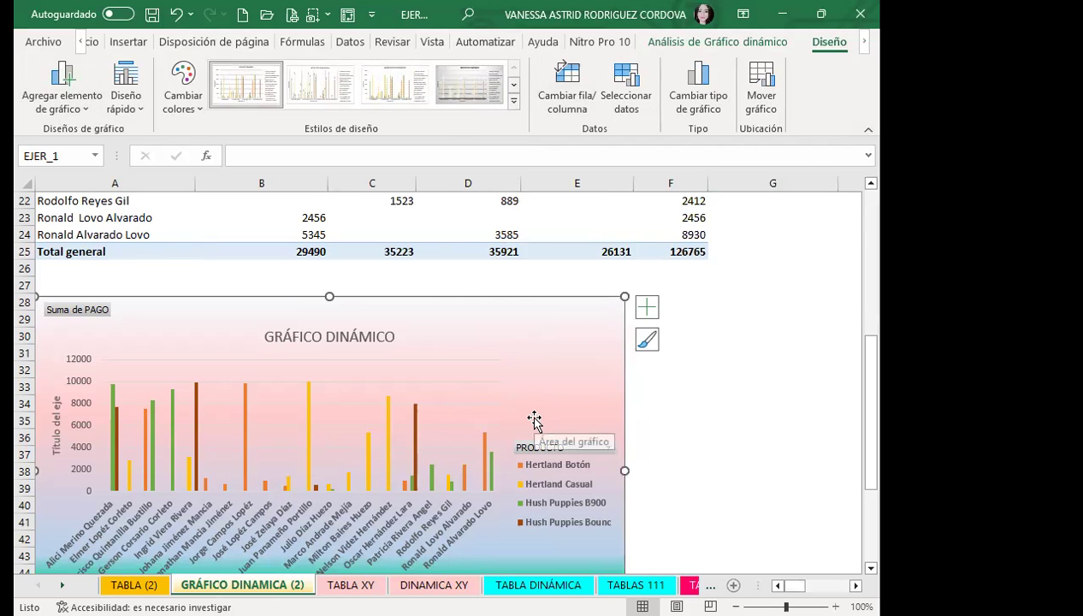
scroll(534, 419, up, 3)
scroll(539, 417, up, 2)
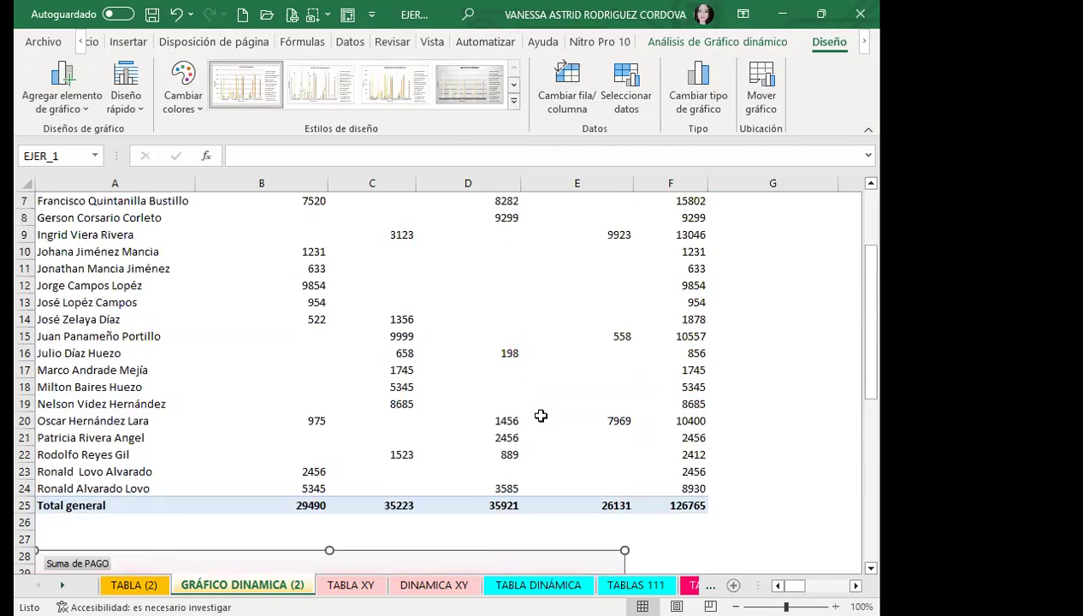
scroll(541, 416, up, 2)
click(423, 384)
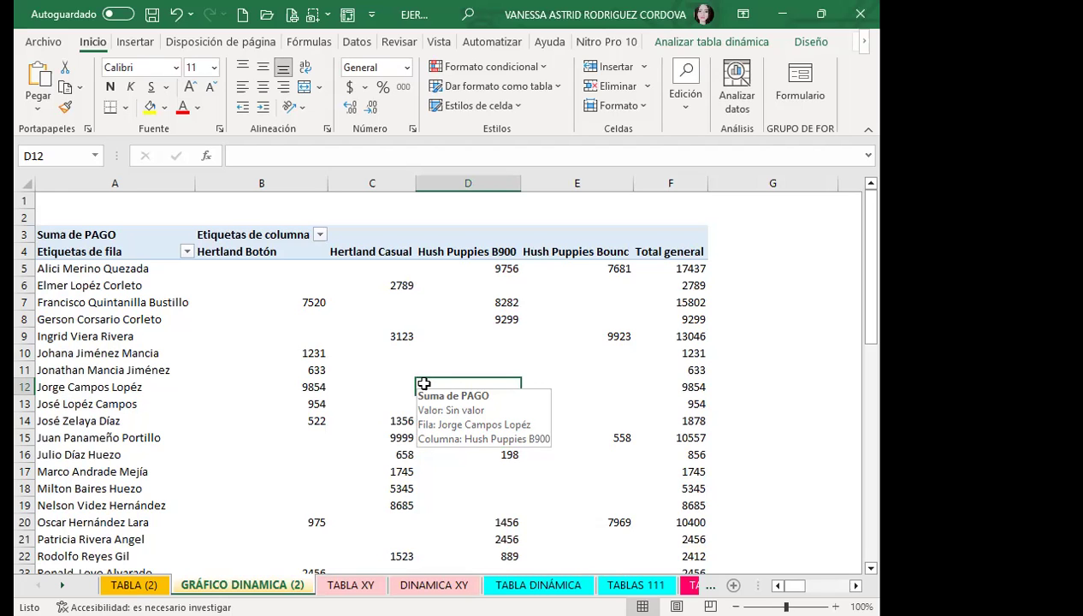
scroll(423, 384, down, 2)
scroll(424, 384, down, 7)
click(575, 248)
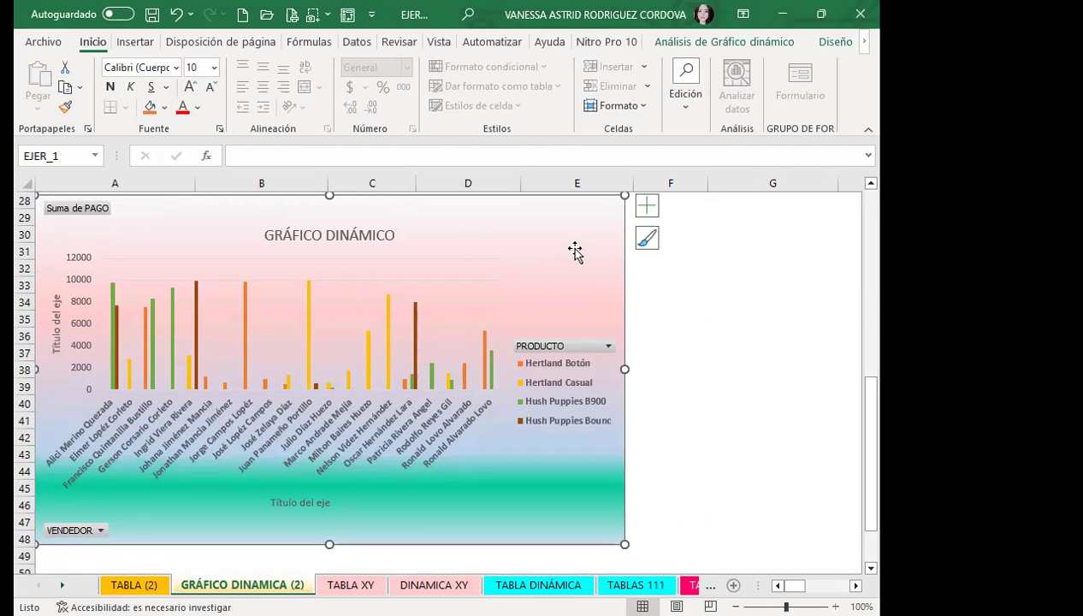
scroll(455, 292, up, 4)
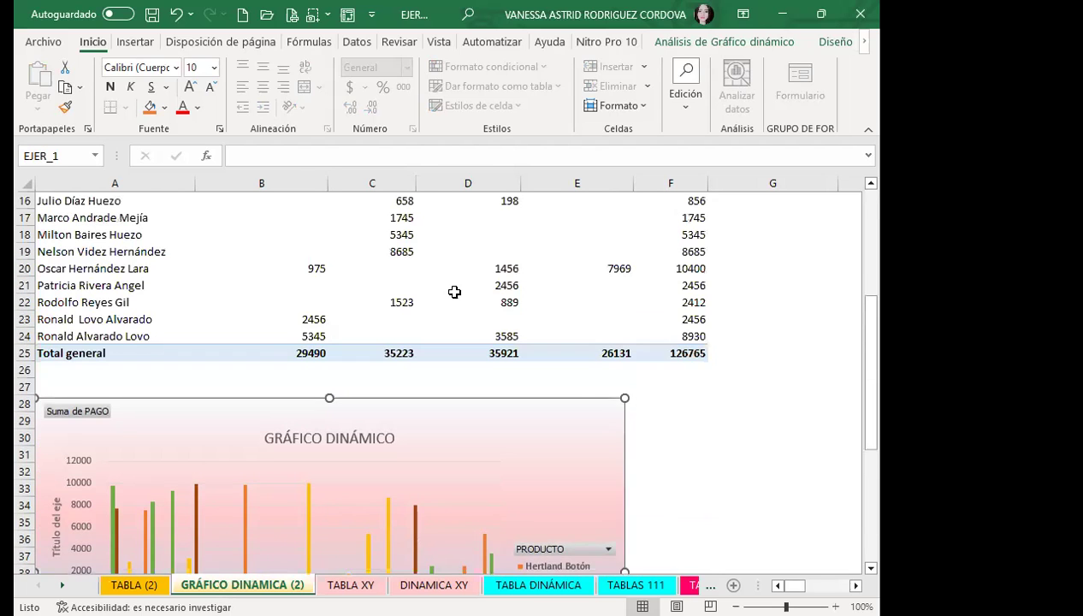
scroll(454, 293, up, 2)
click(428, 318)
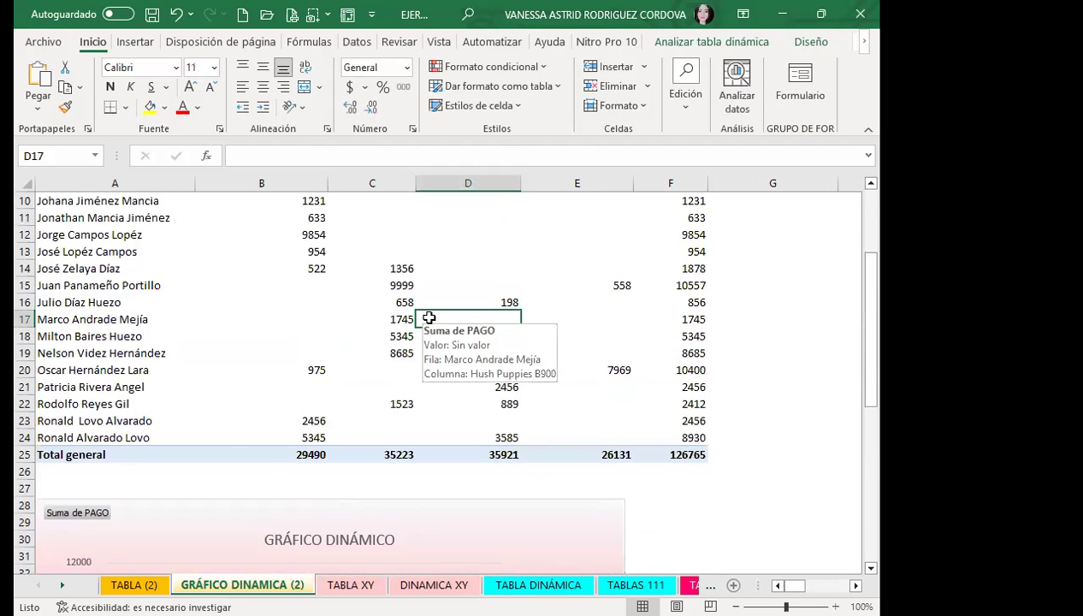
scroll(428, 316, down, 3)
scroll(479, 345, down, 1)
click(542, 365)
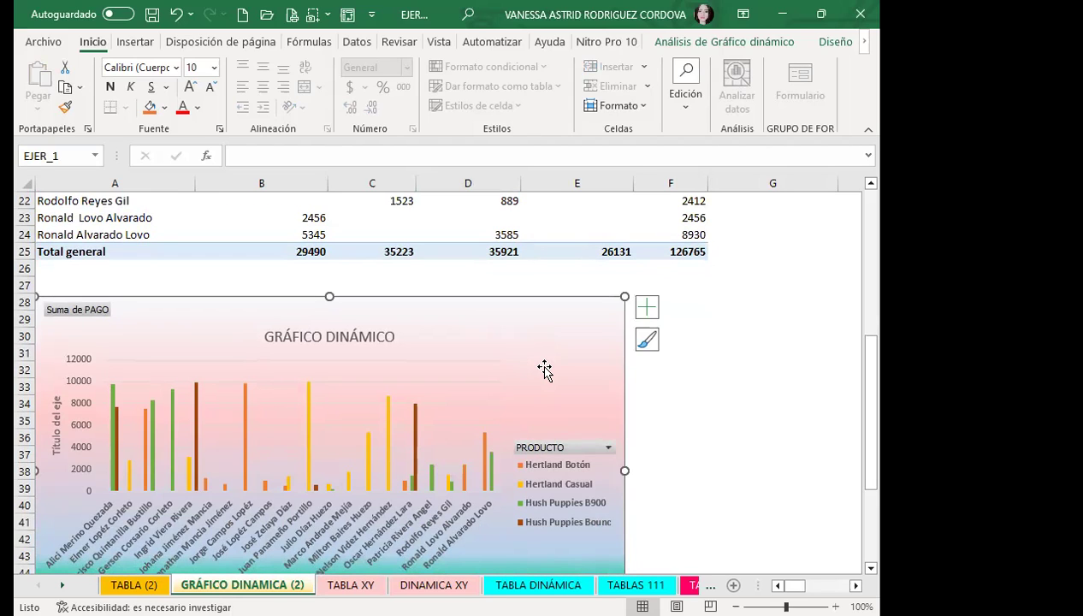
scroll(545, 368, down, 4)
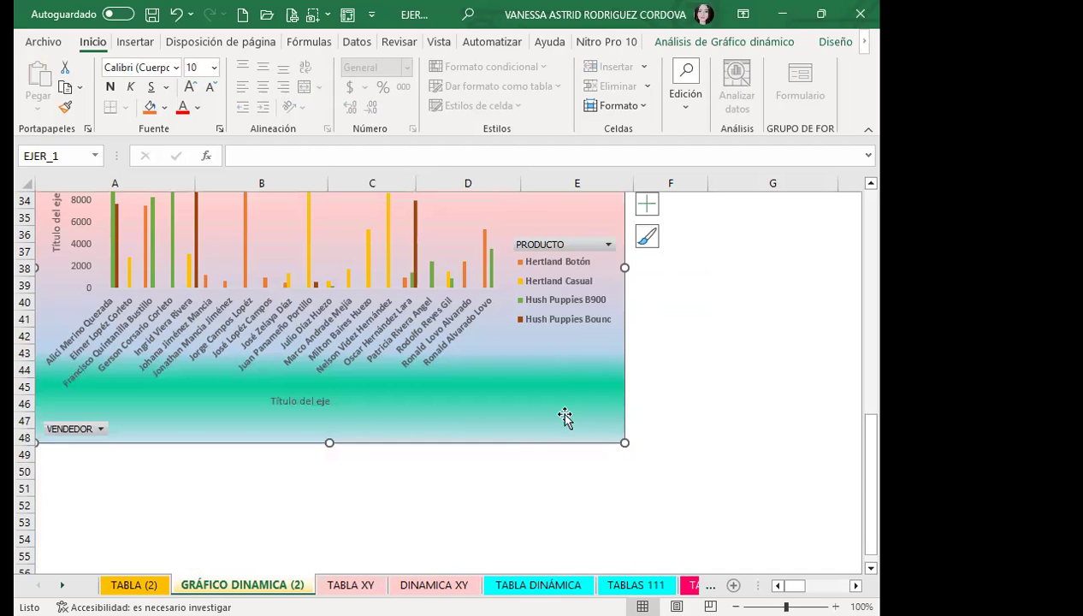
scroll(484, 272, up, 3)
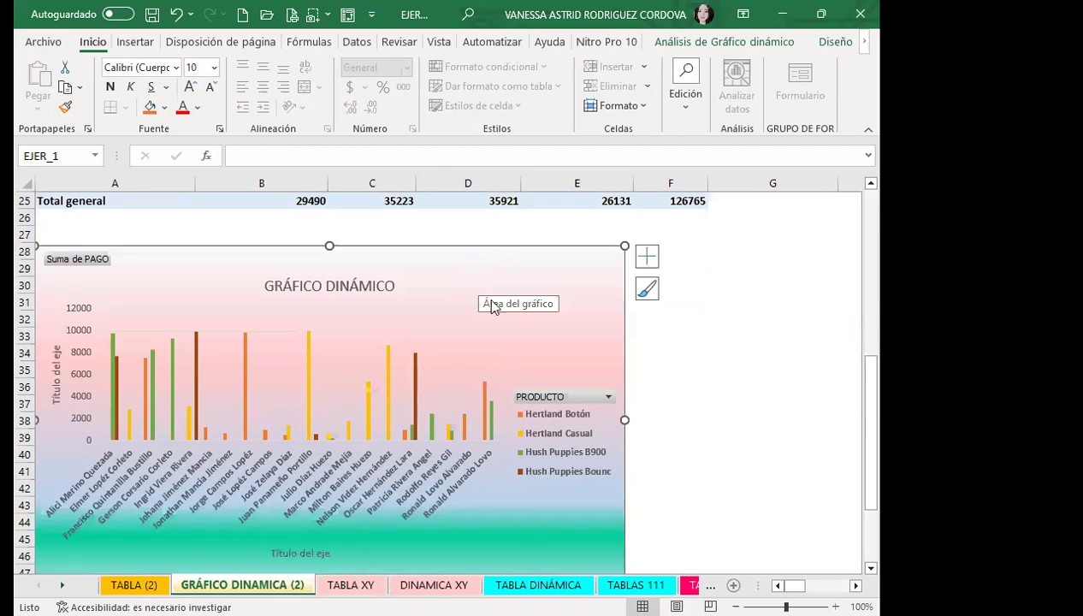
scroll(479, 282, up, 3)
scroll(331, 447, up, 5)
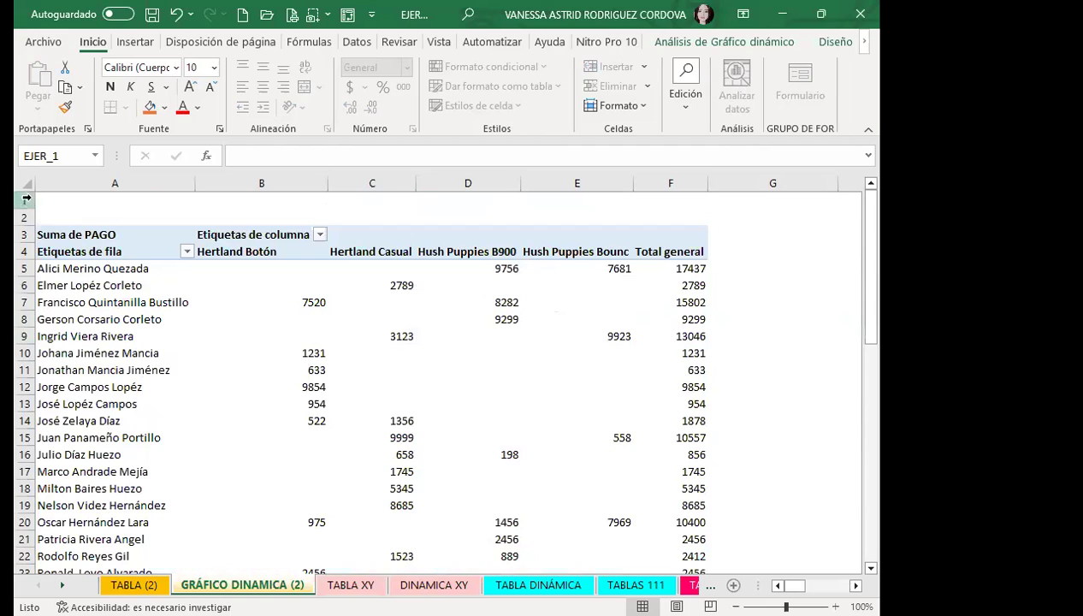
Insert two blank rows above the pivot table and merge and centre A1:F1 for a title.
click(57, 199)
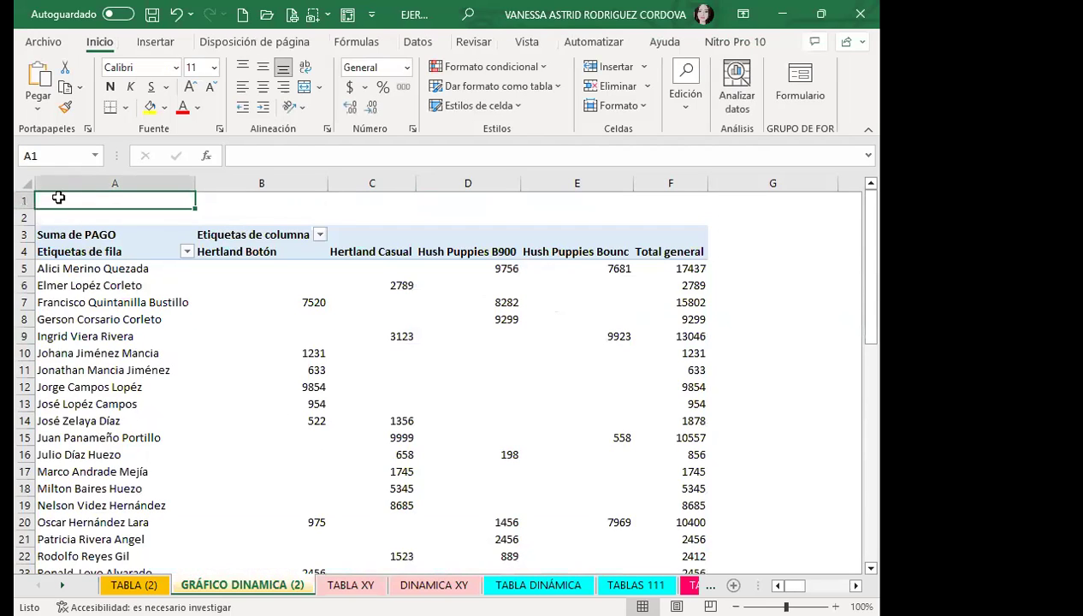
mouse_move(56, 199)
mouse_down()
mouse_move(746, 183)
mouse_move(702, 183)
mouse_up()
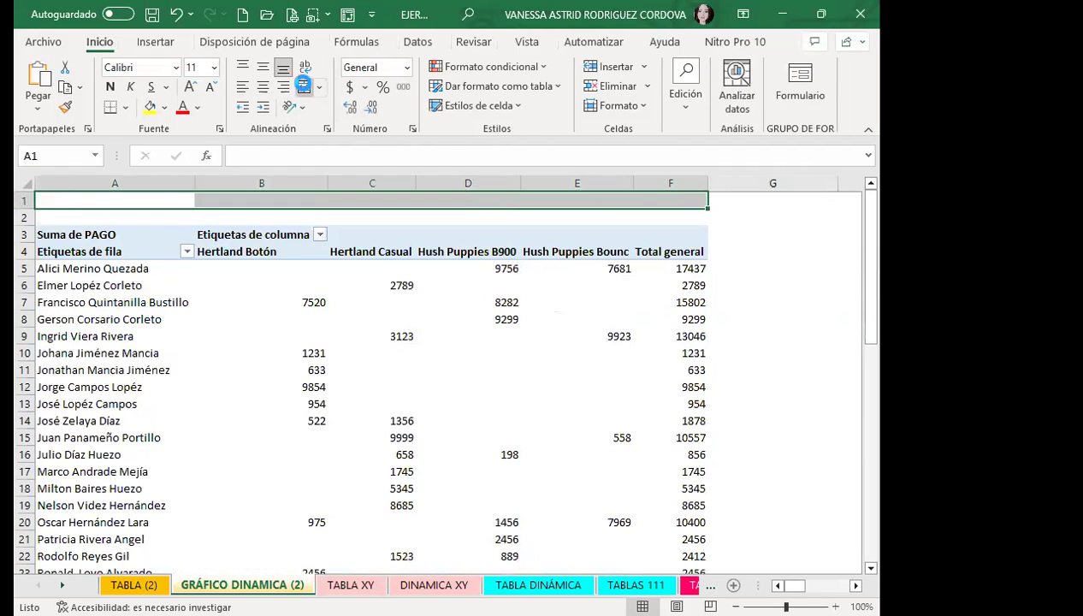
click(304, 86)
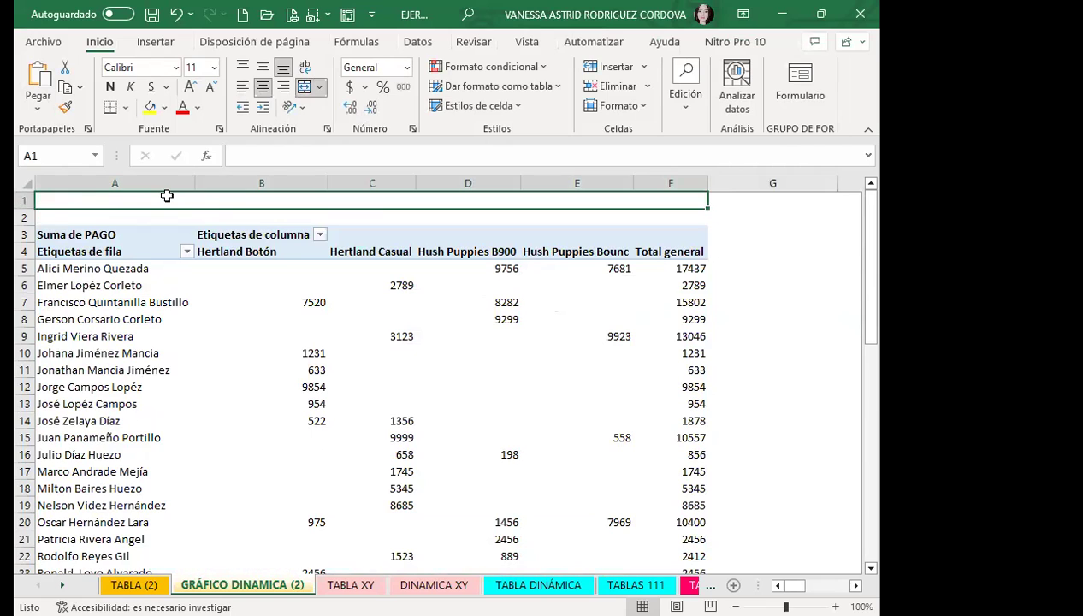
click(25, 200)
click(615, 66)
click(614, 67)
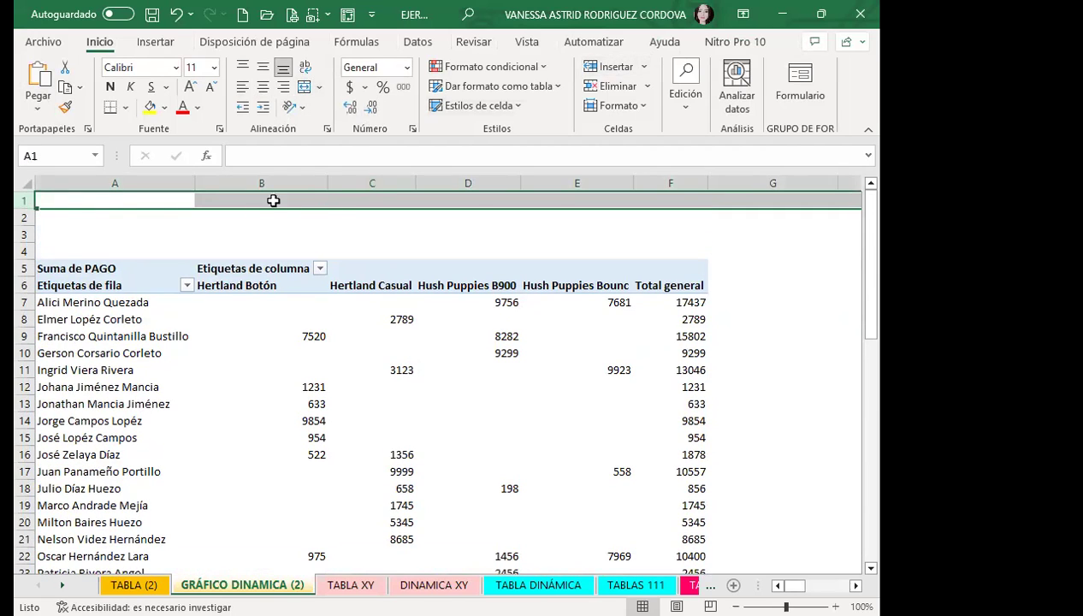
drag(104, 196, 643, 200)
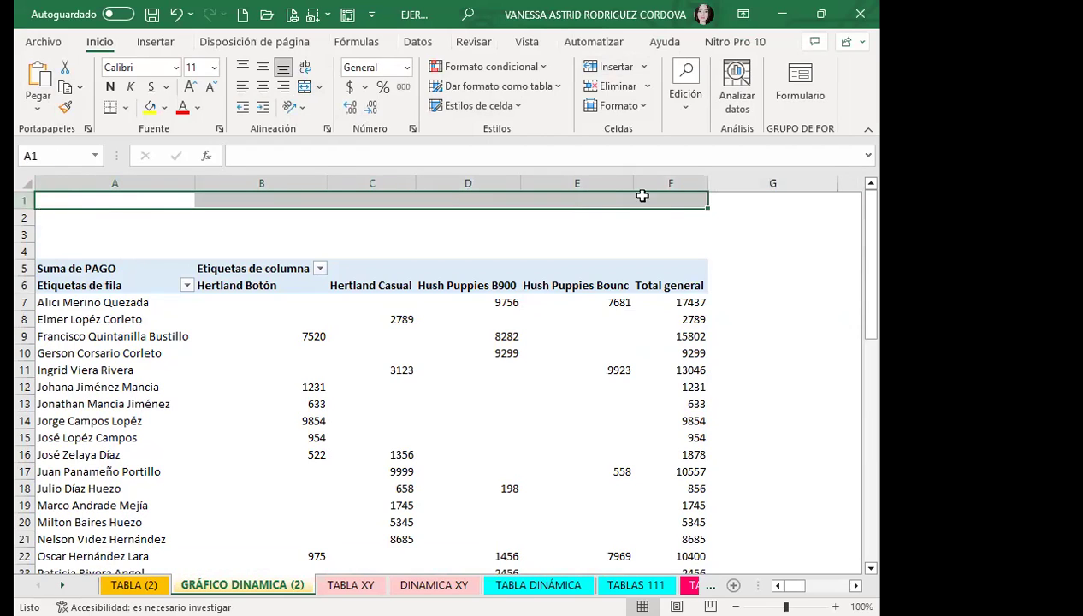
click(304, 87)
click(106, 231)
click(45, 200)
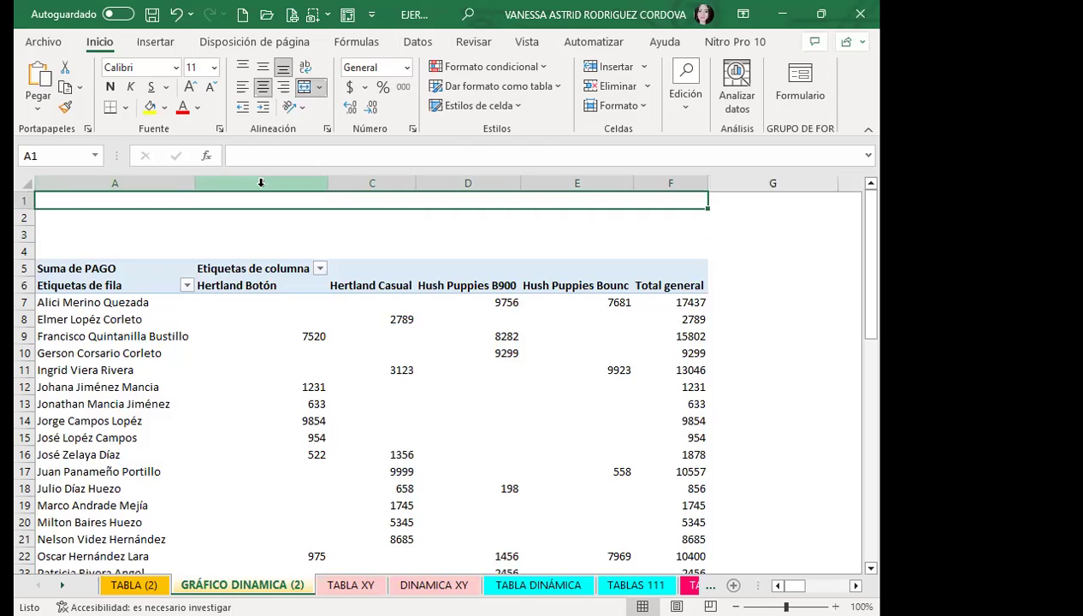
Enter the title 'SE HA CREADO EL GRÁFICO DINÁMICO' in the merged A1 cell.
text(SE HA CREADO EL GRÁFICO DINA)
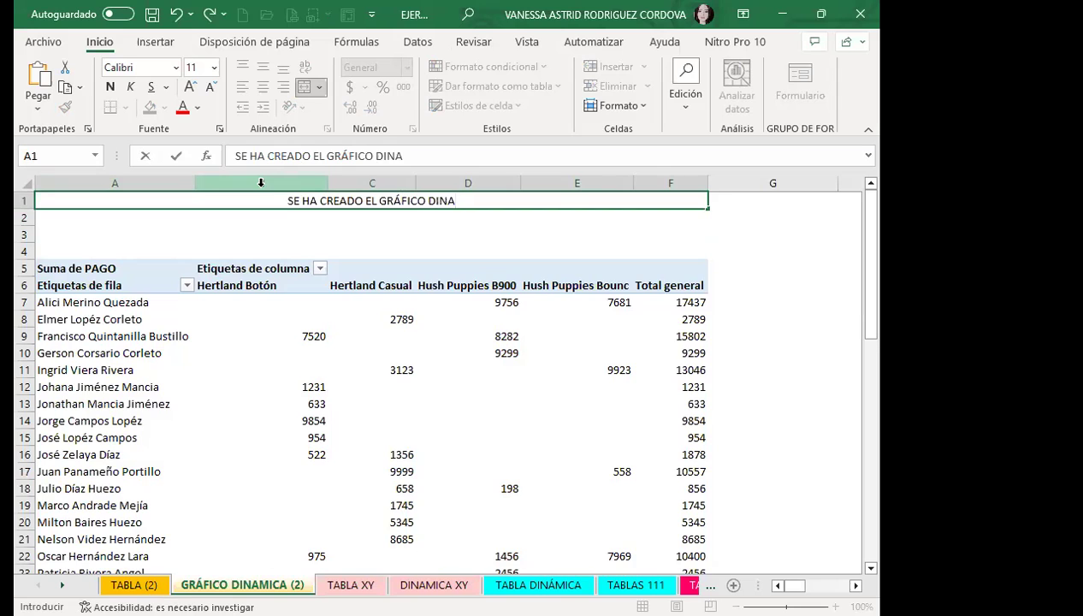
key(BackSpace)
text(ÁMICO)
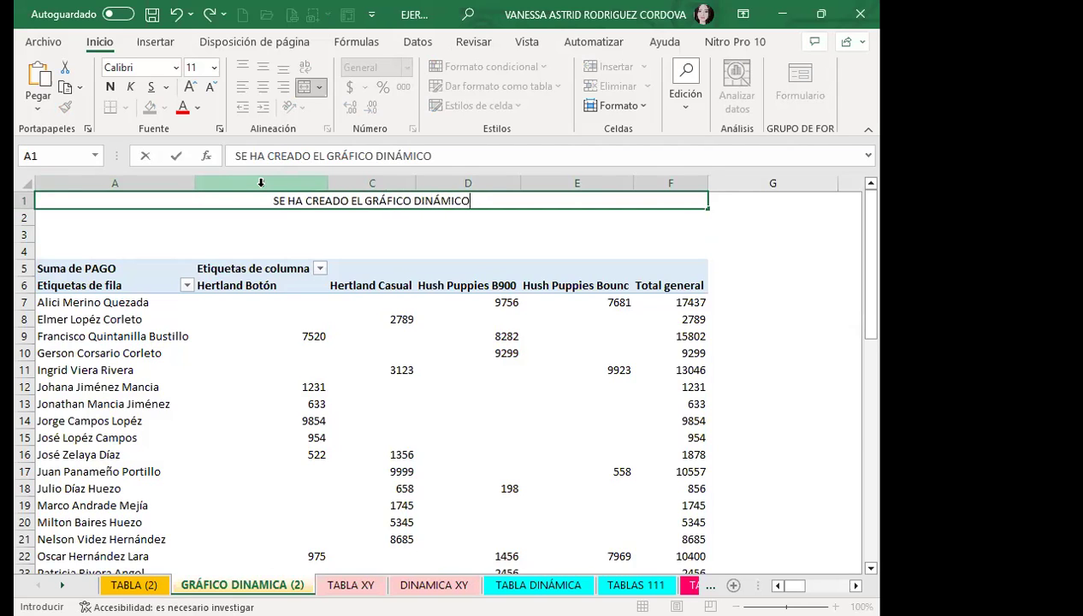
click(285, 214)
click(240, 202)
Format the title cell with a yellow fill, bold text and 16-point font size.
click(303, 87)
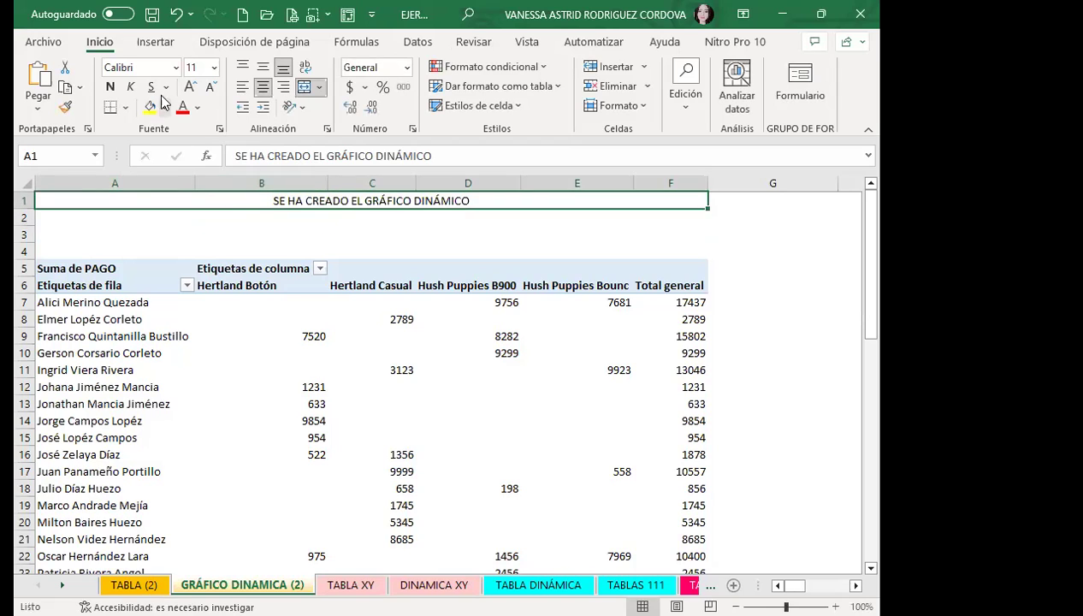
click(150, 107)
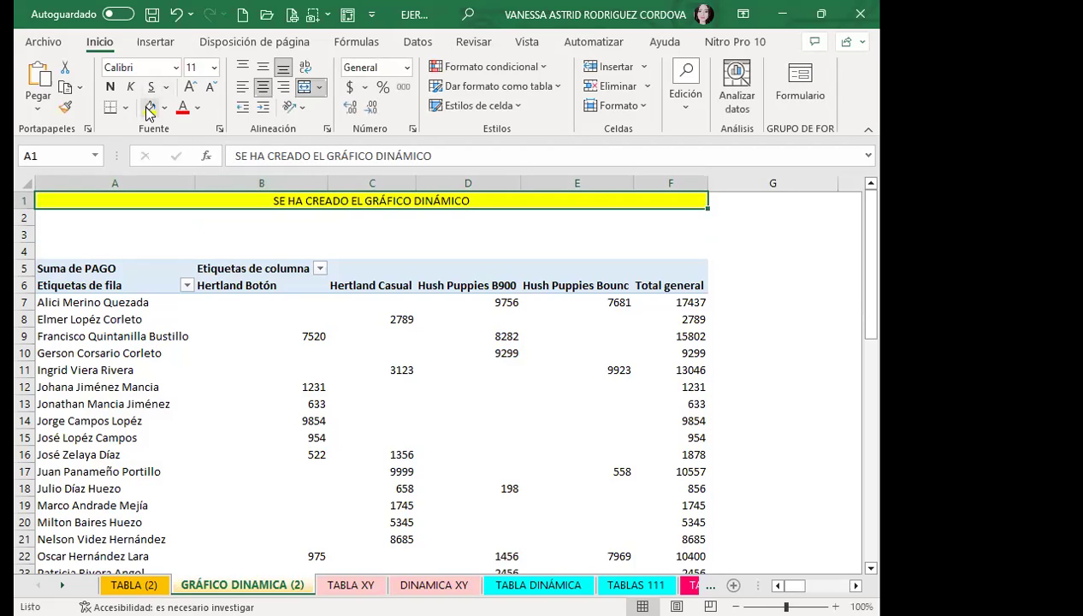
click(197, 108)
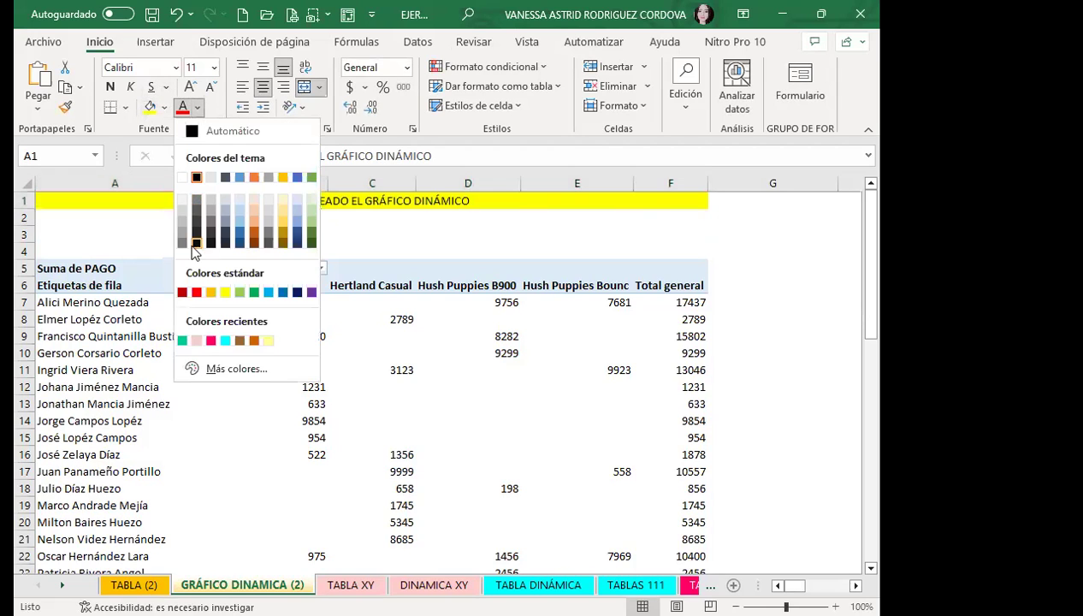
click(109, 89)
click(110, 88)
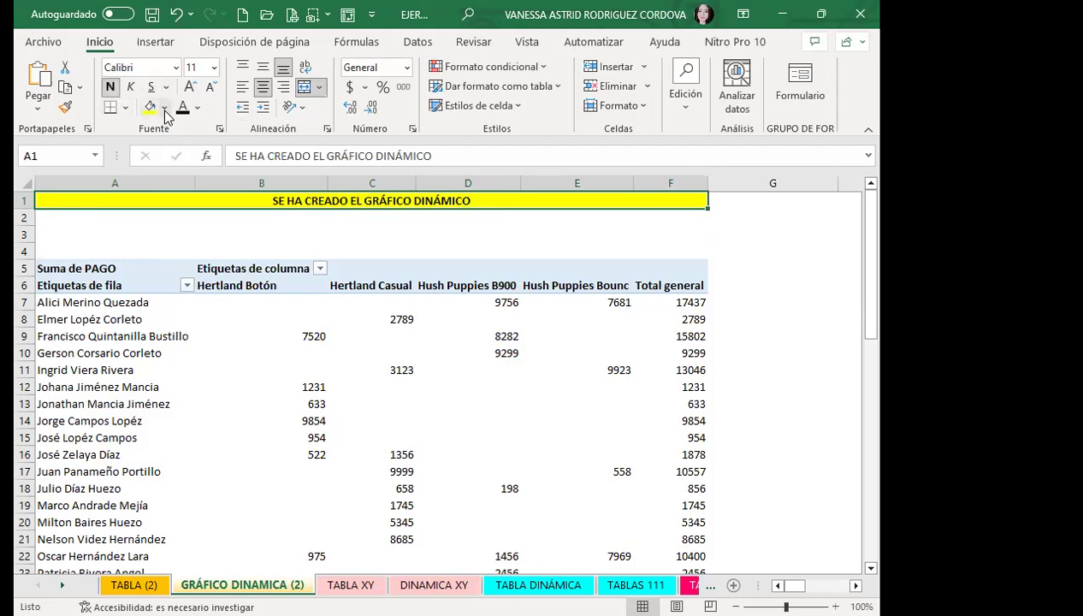
click(190, 86)
click(190, 87)
click(190, 86)
click(204, 221)
click(476, 205)
scroll(745, 390, down, 1)
scroll(745, 390, down, 3)
scroll(769, 435, down, 4)
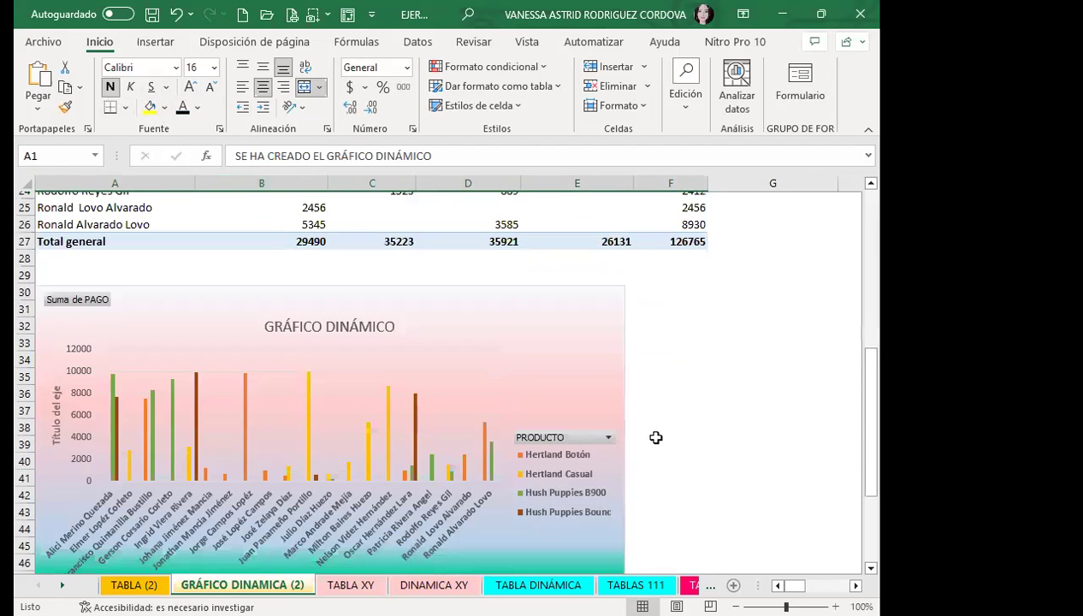
click(532, 321)
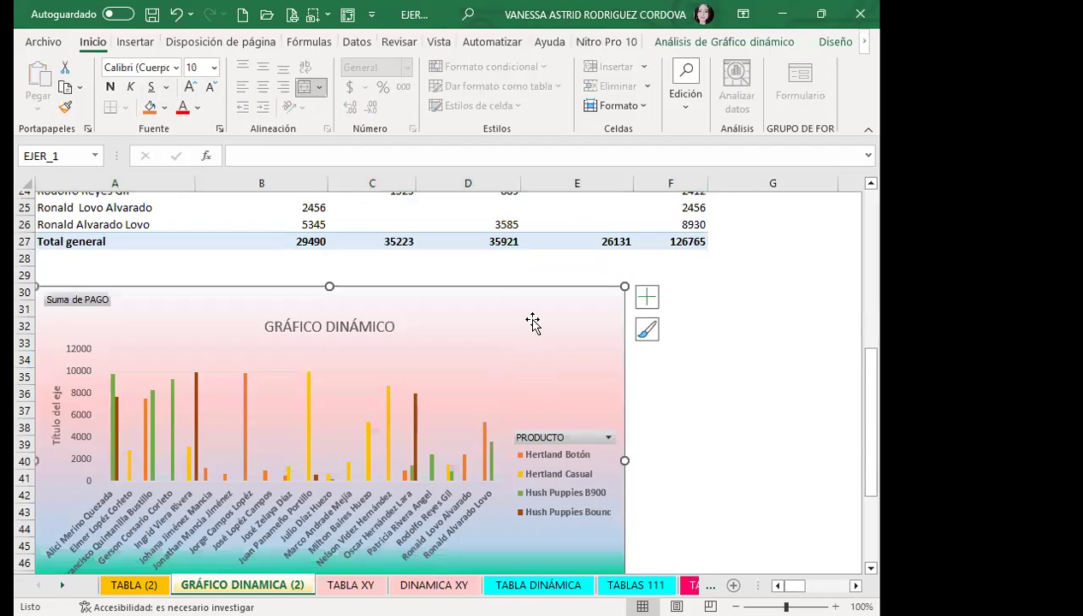
scroll(535, 325, down, 2)
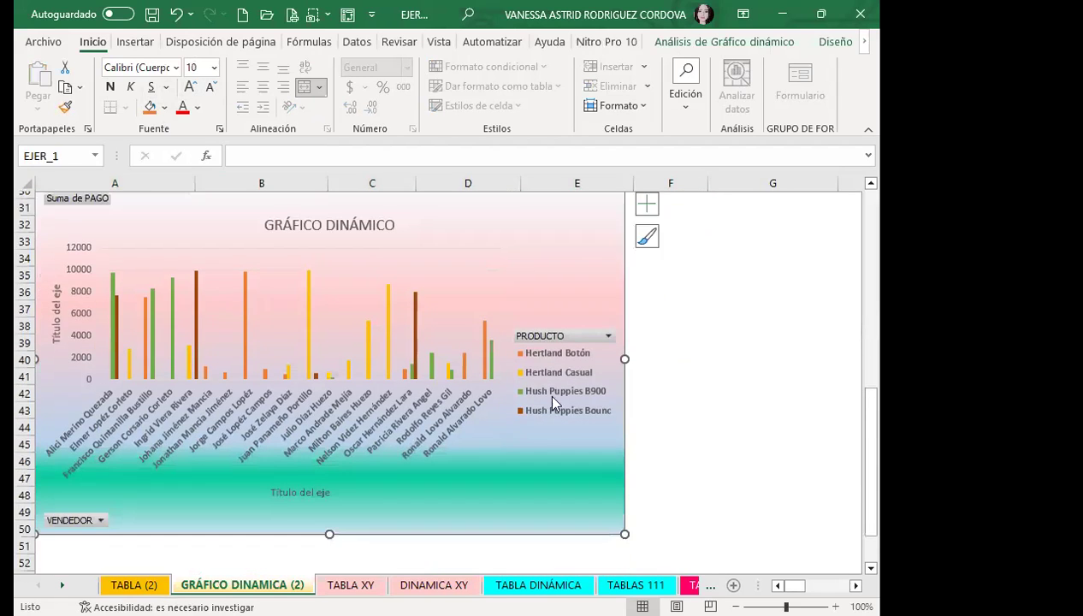
scroll(546, 392, down, 3)
scroll(556, 438, up, 3)
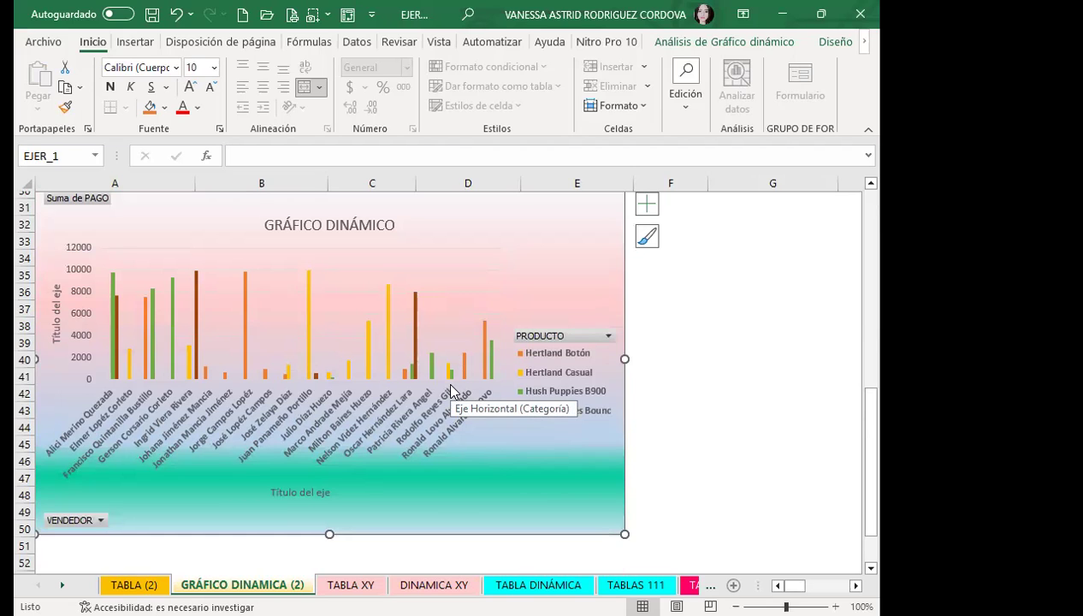
click(724, 42)
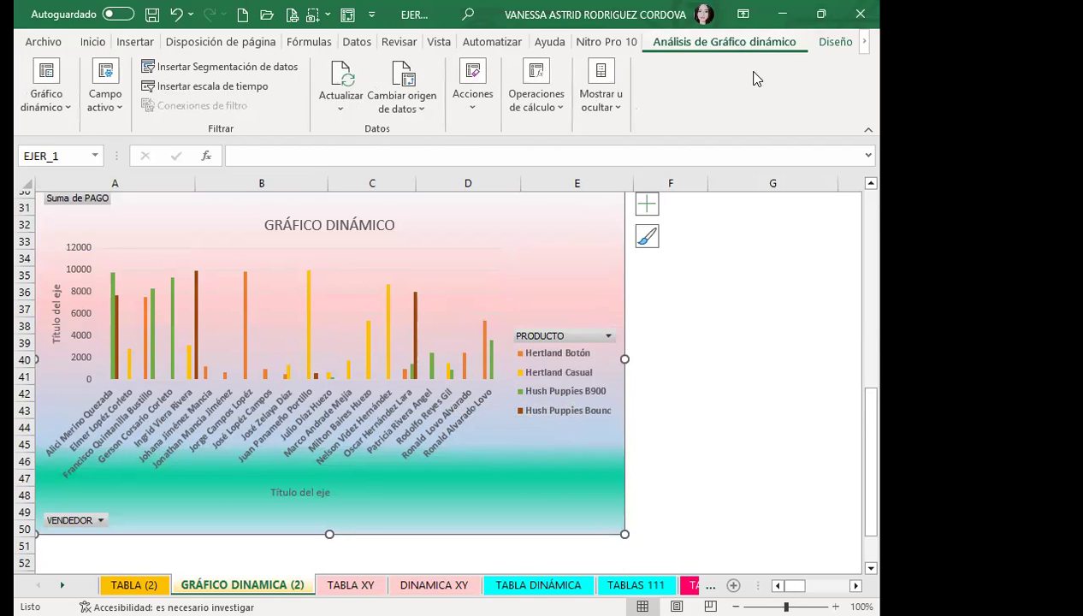
click(579, 106)
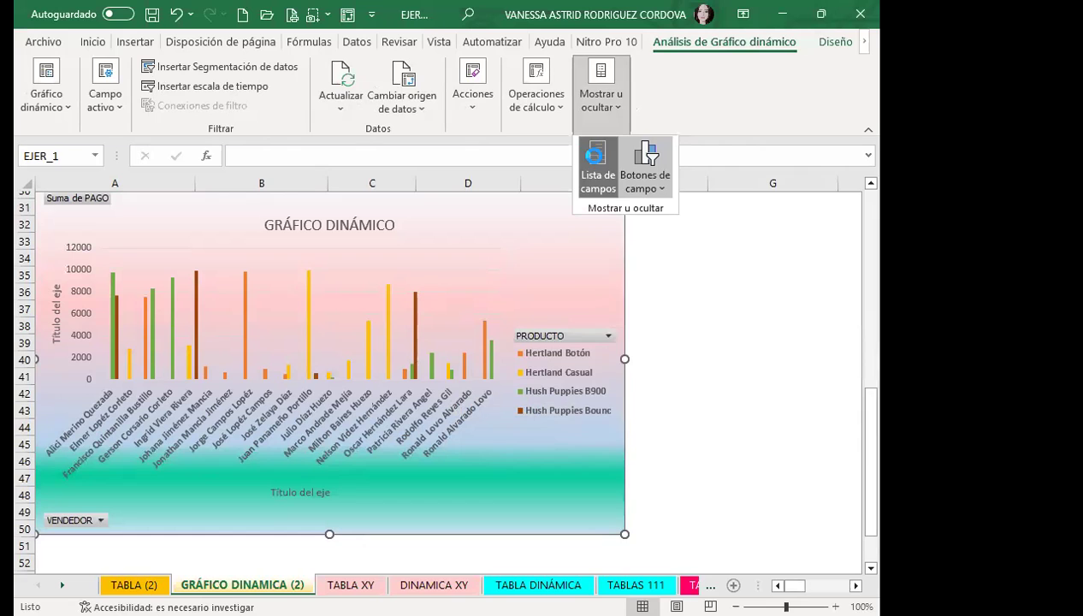
click(588, 154)
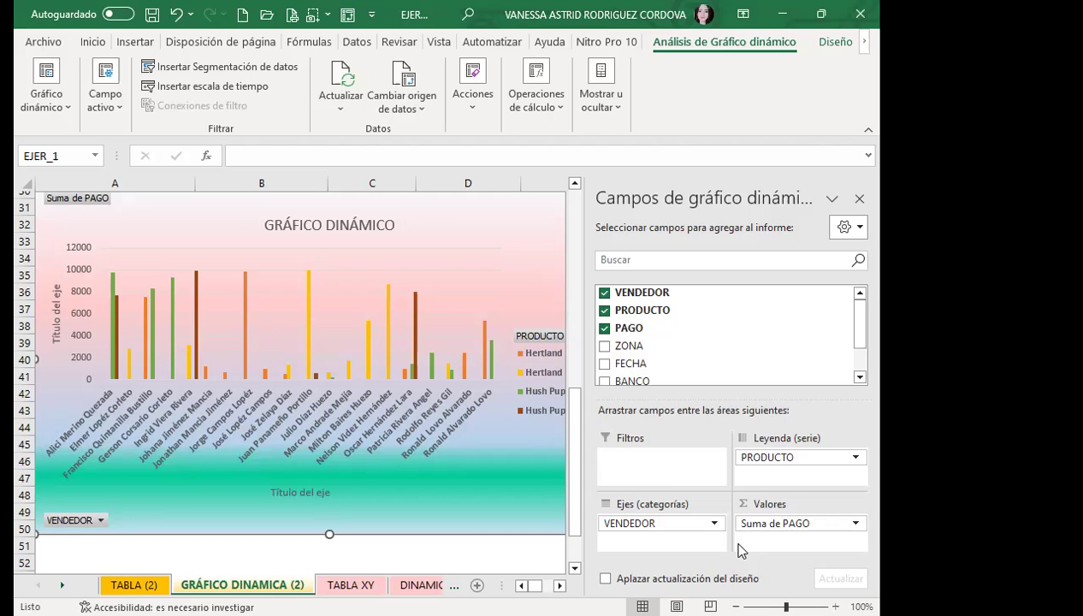
Close the pivot chart field list and deselect the chart by clicking an empty cell.
click(859, 197)
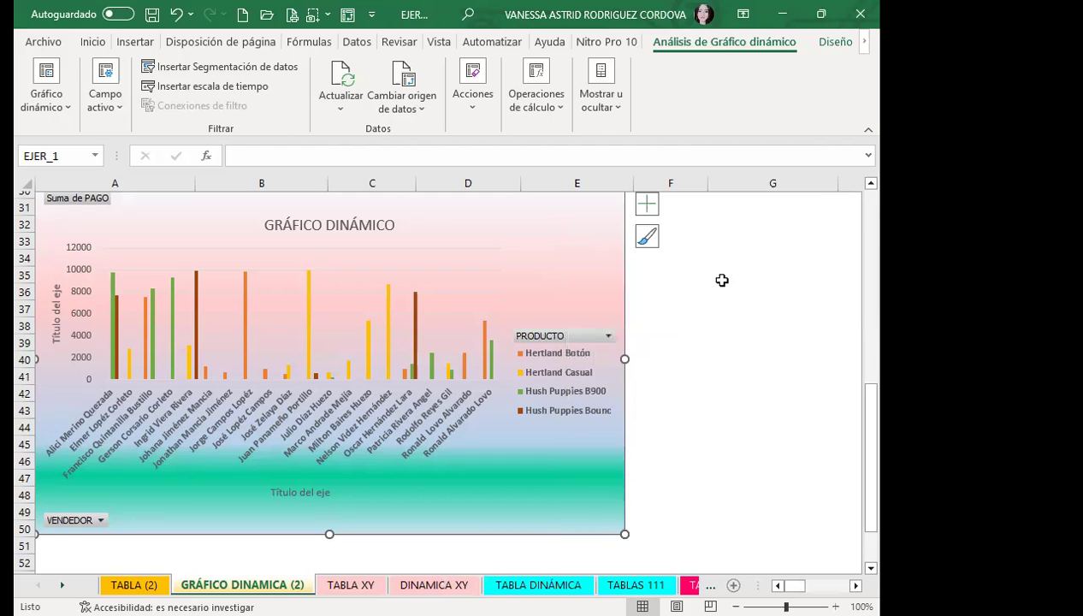
click(696, 360)
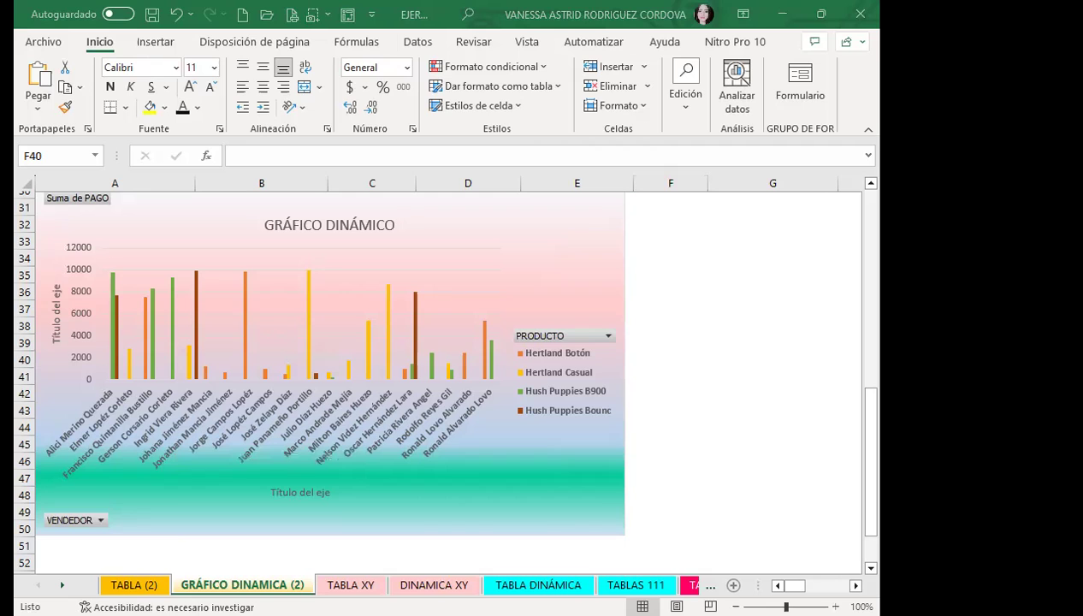
Switch to the DINAMICA XY sheet and scroll up to row 1 to show the table and slicers.
click(403, 584)
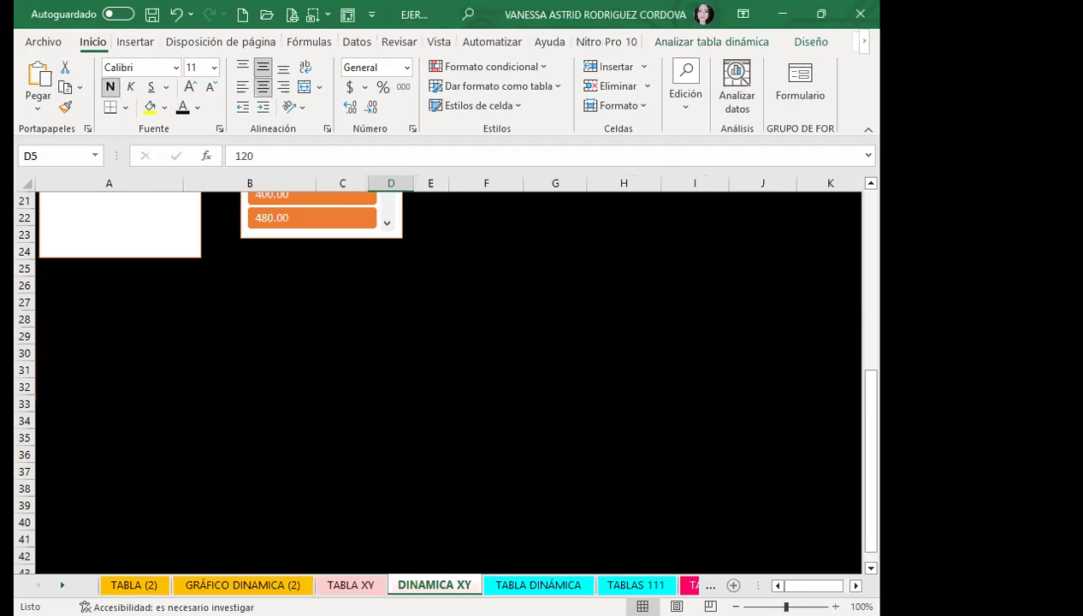
scroll(413, 377, up, 2)
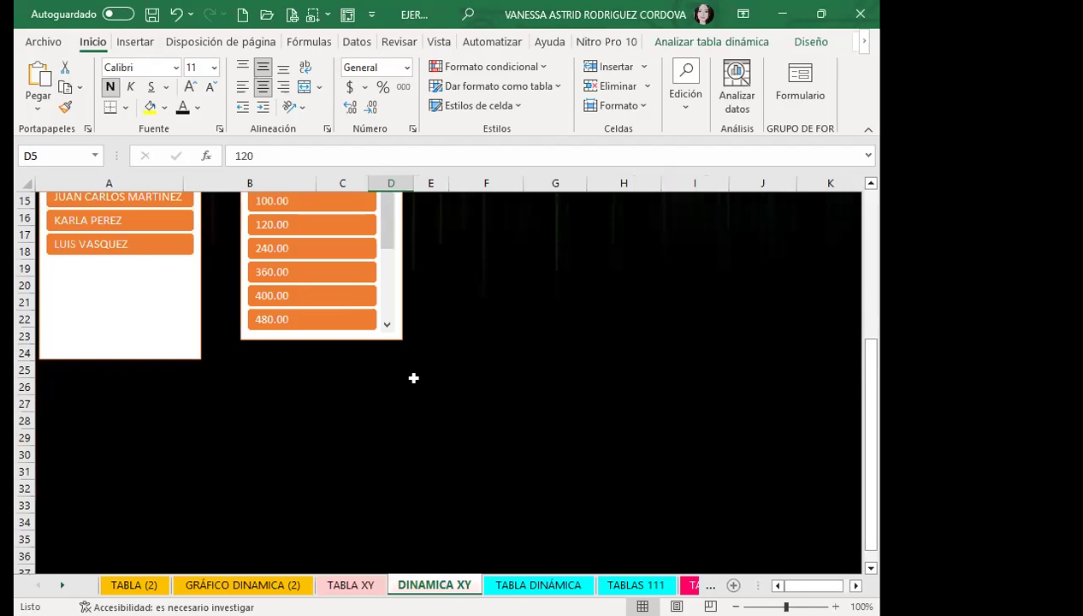
scroll(556, 543, up, 4)
scroll(171, 397, up, 1)
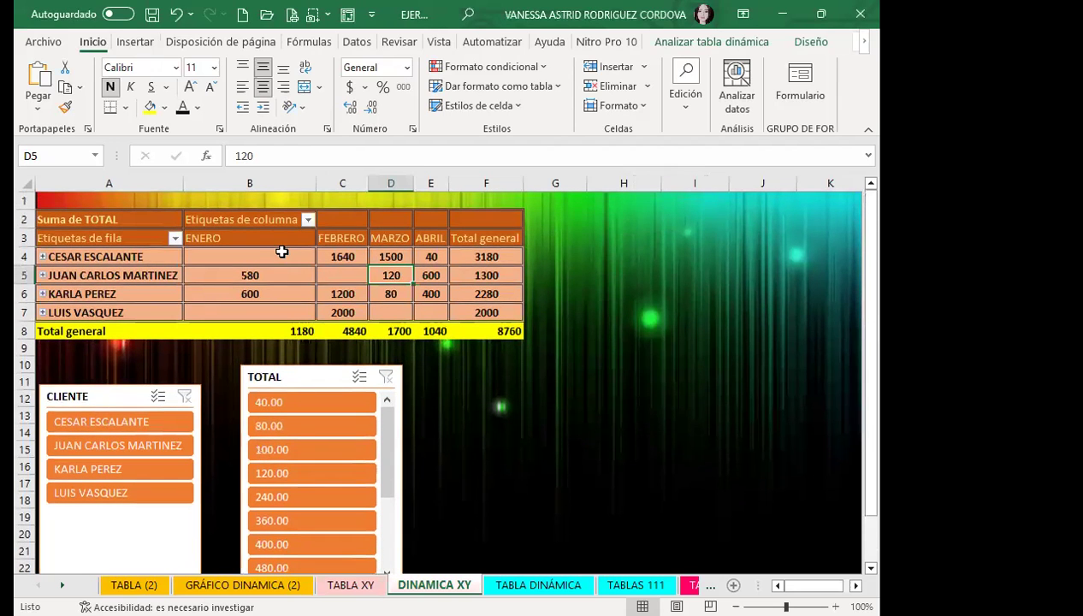
mouse_move(281, 252)
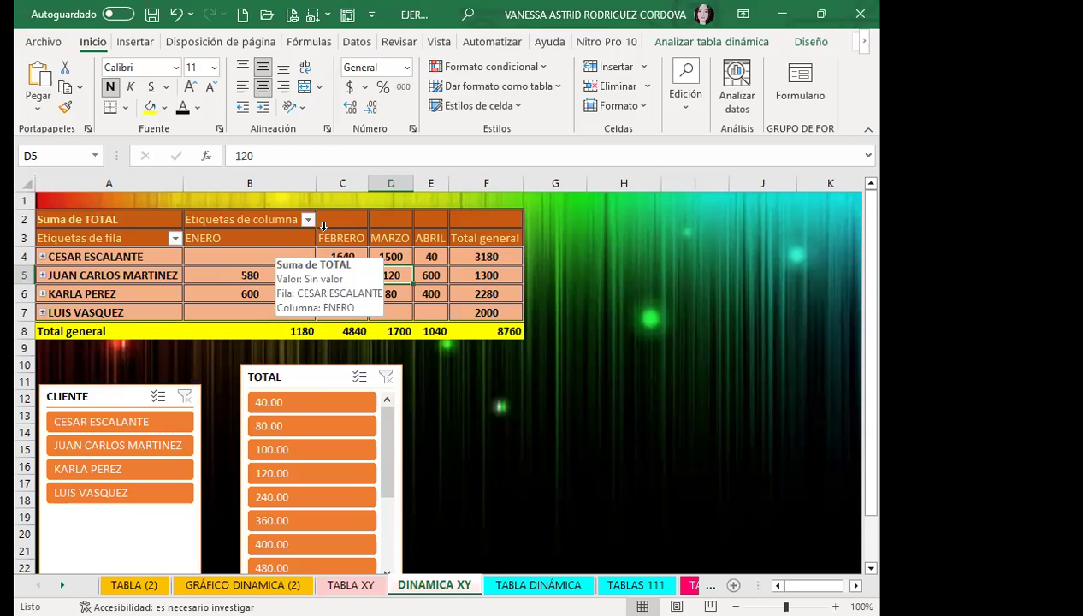
Move the CLIENTE slicer up under the table and place the TOTAL slicer beside it.
drag(108, 395, 108, 355)
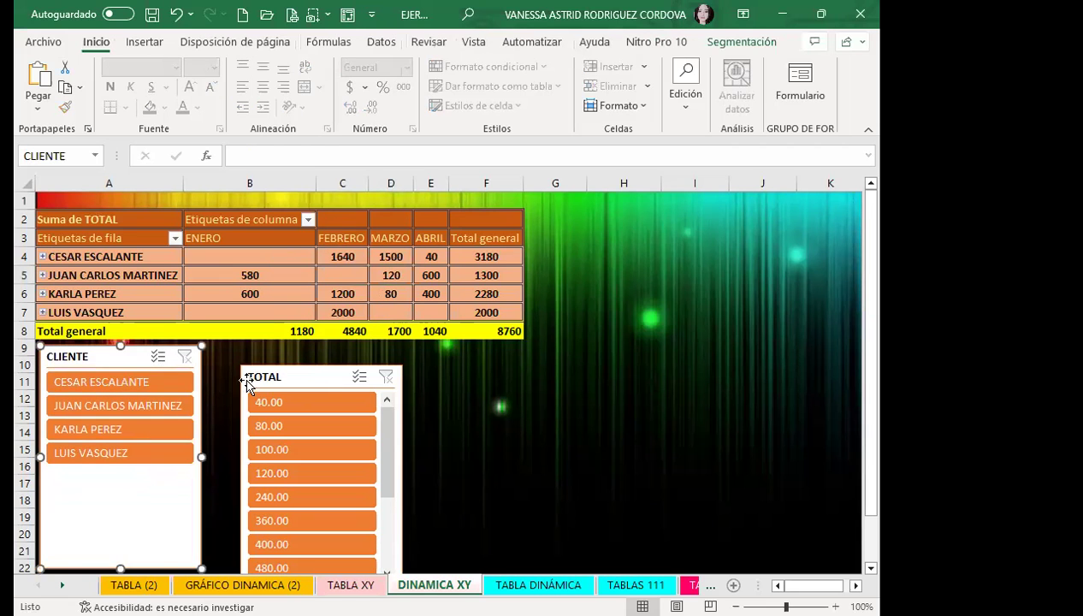
drag(290, 376, 247, 357)
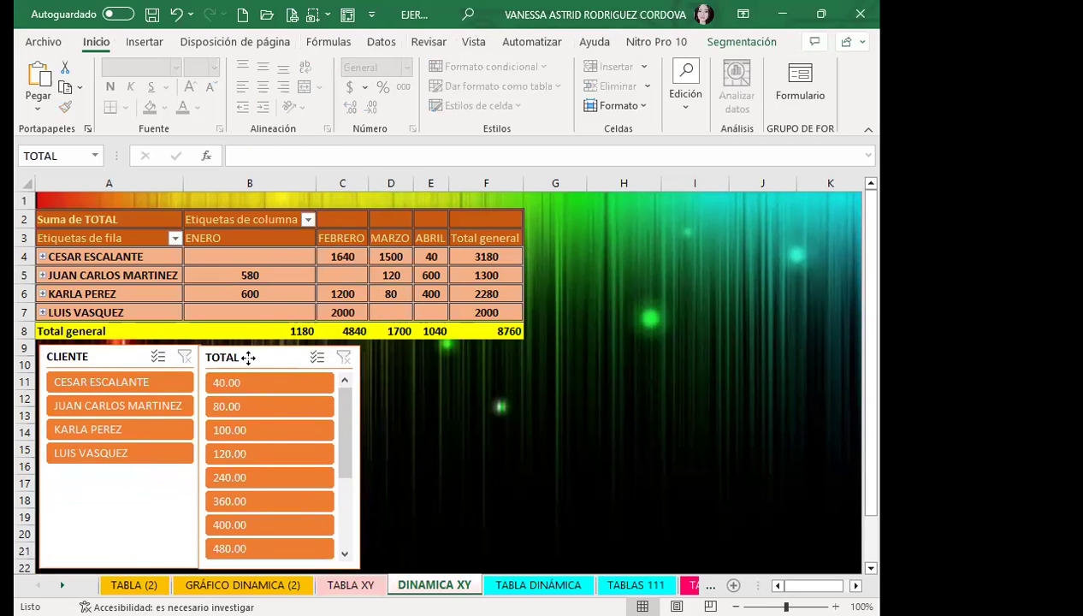
click(411, 387)
click(299, 278)
Start a Gráfico dinámico from the Analizar tabla dinámica tab to bring up Insertar gráfico.
mouse_move(299, 278)
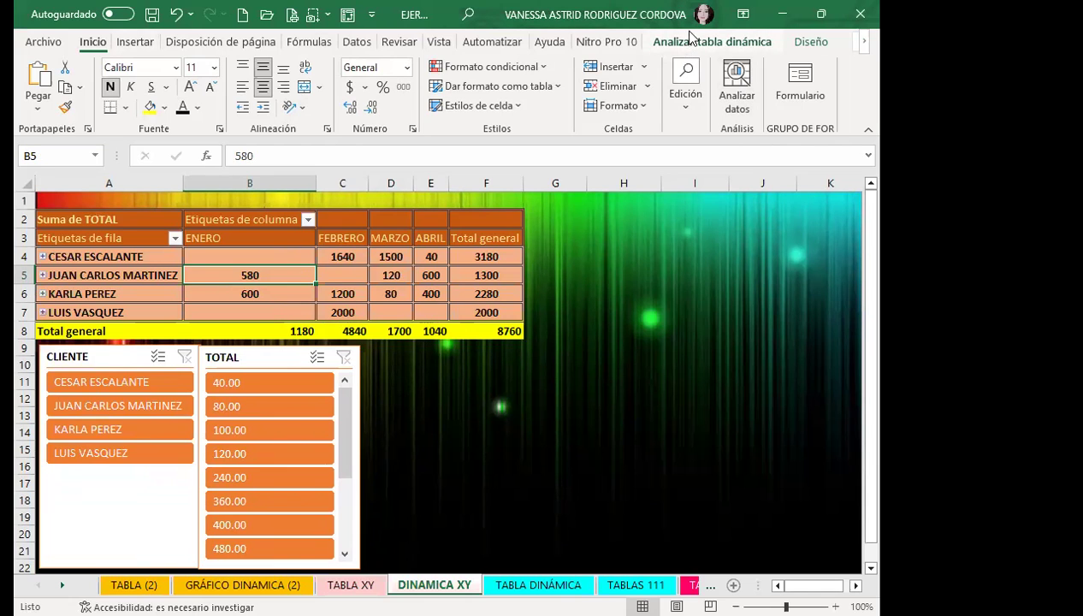
click(690, 36)
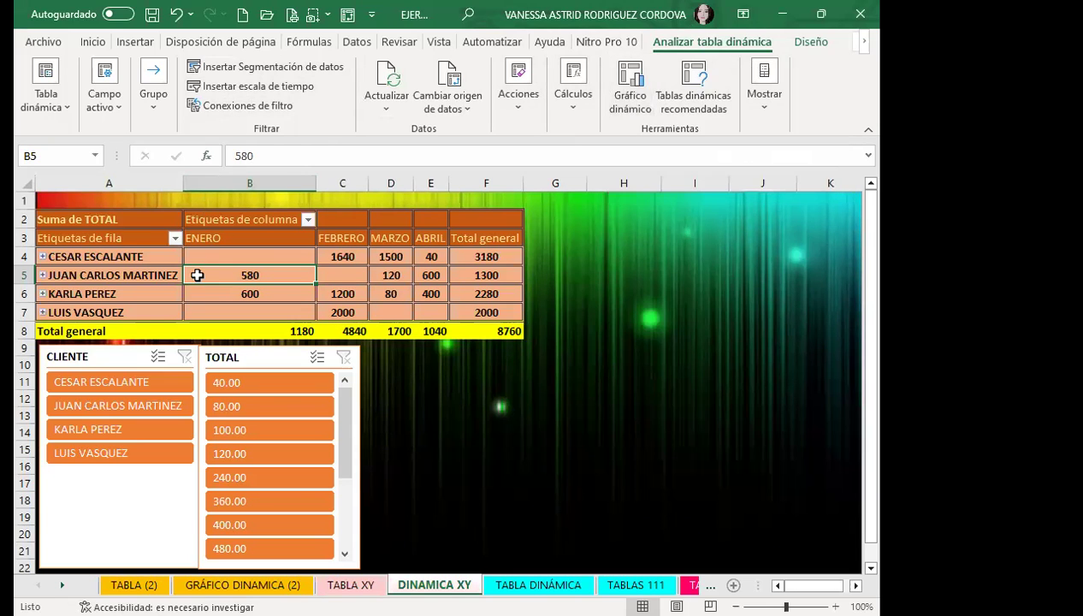
mouse_move(196, 275)
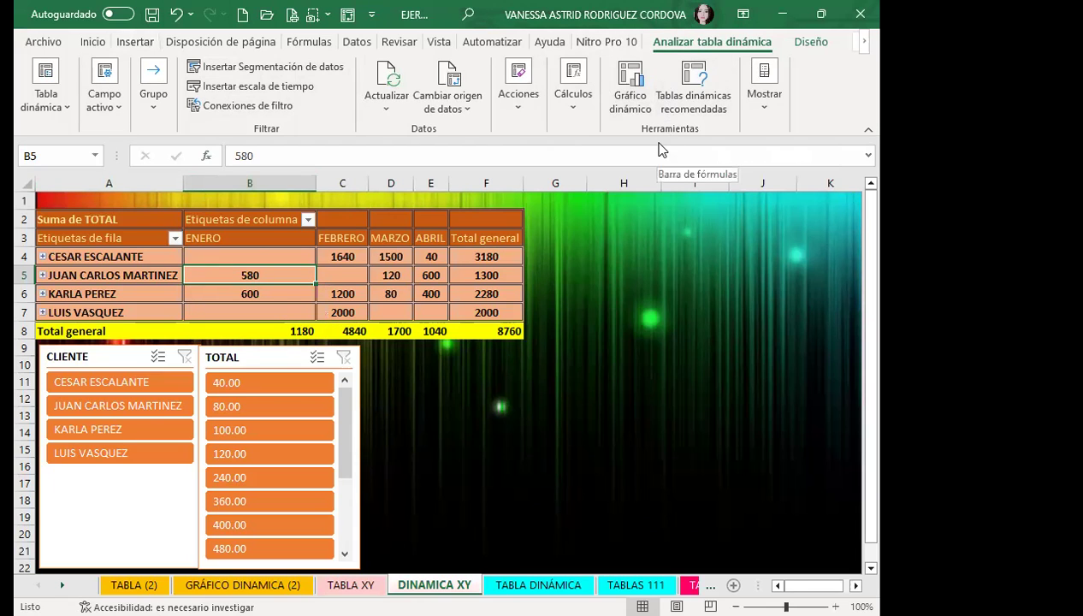
click(637, 81)
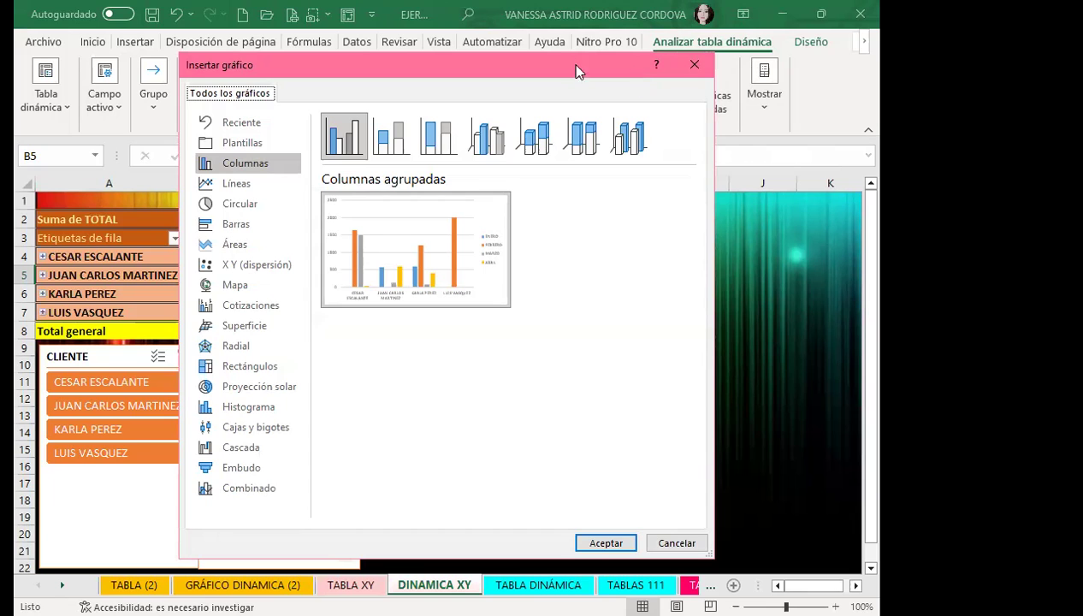
click(231, 183)
click(232, 228)
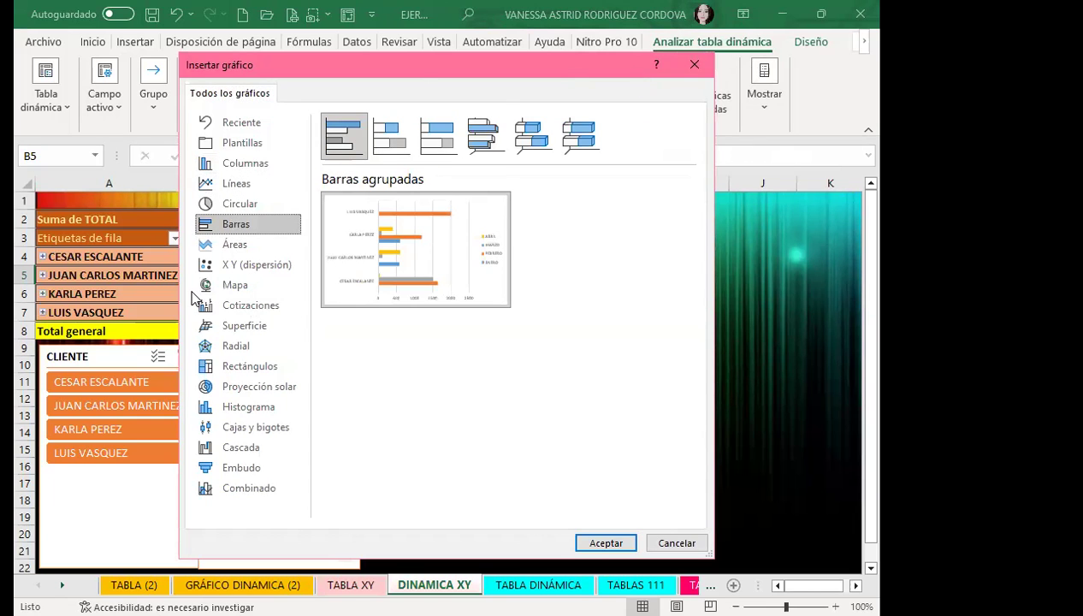
click(233, 185)
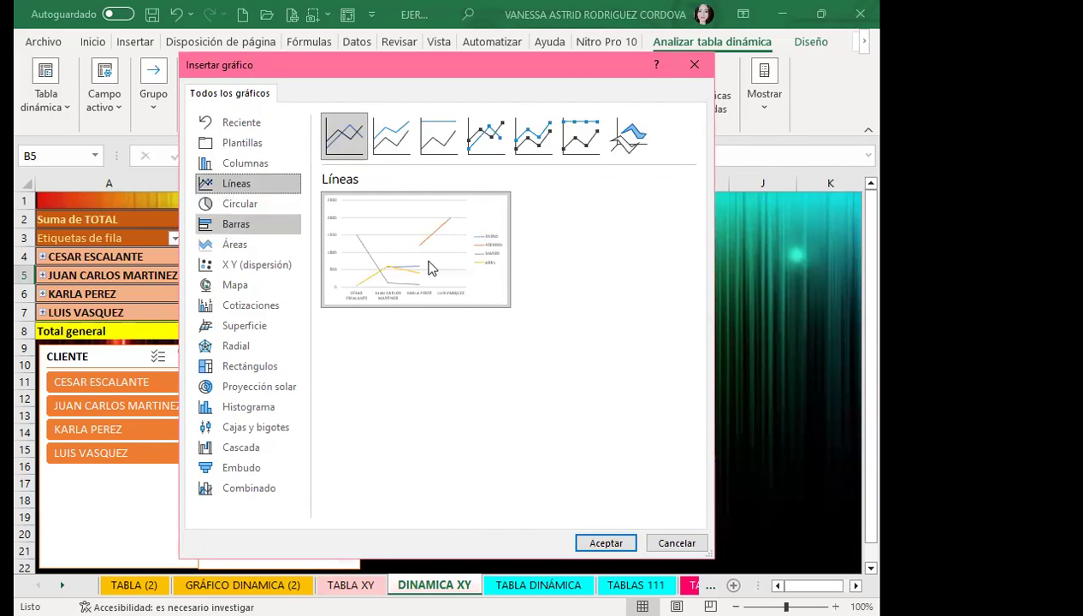
mouse_move(420, 291)
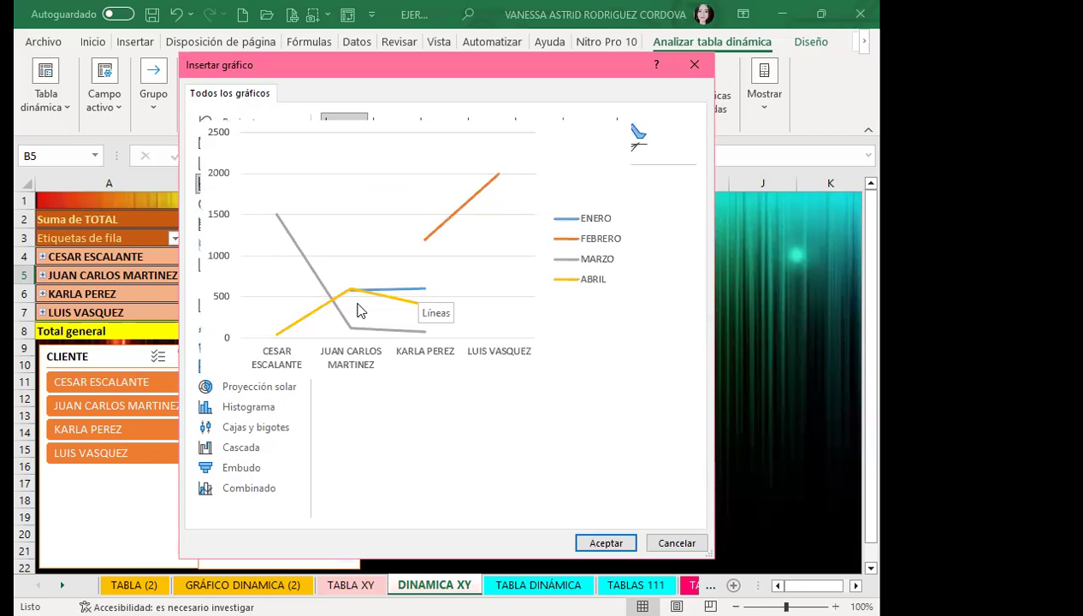
click(241, 206)
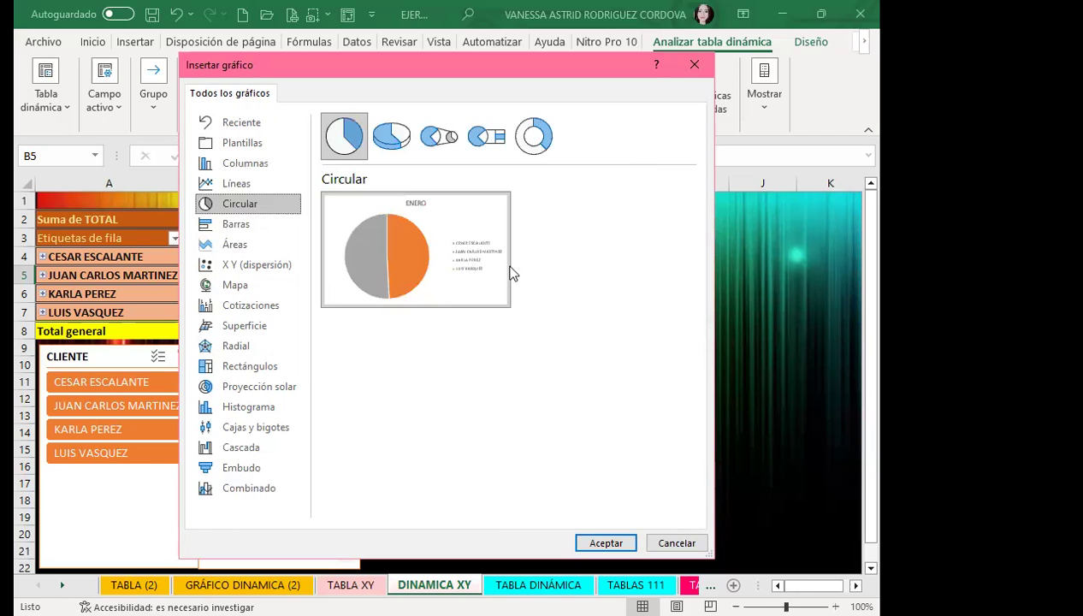
mouse_move(414, 268)
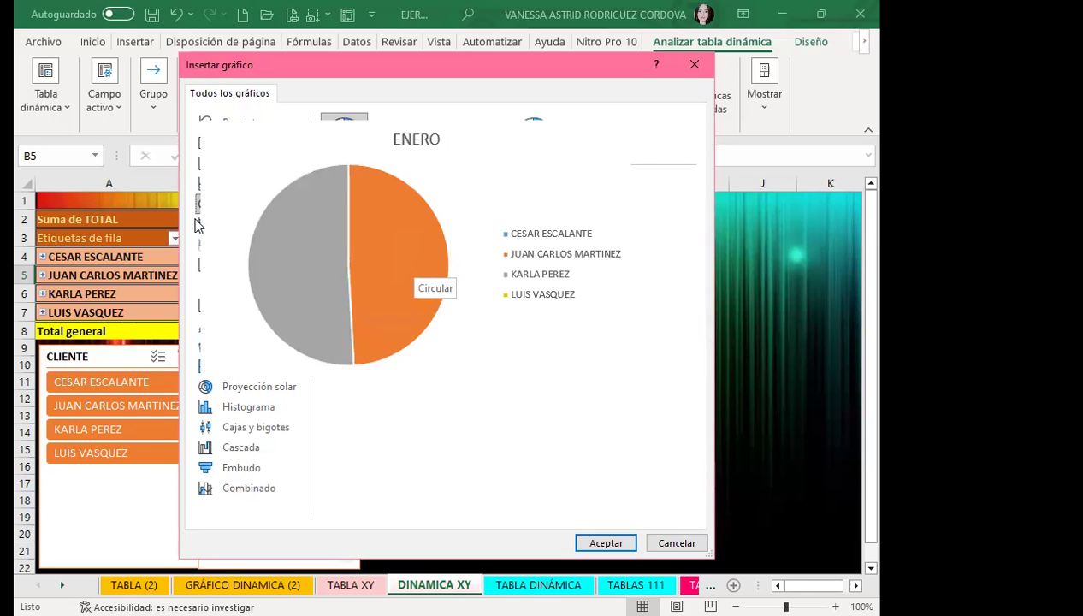
click(213, 246)
click(242, 266)
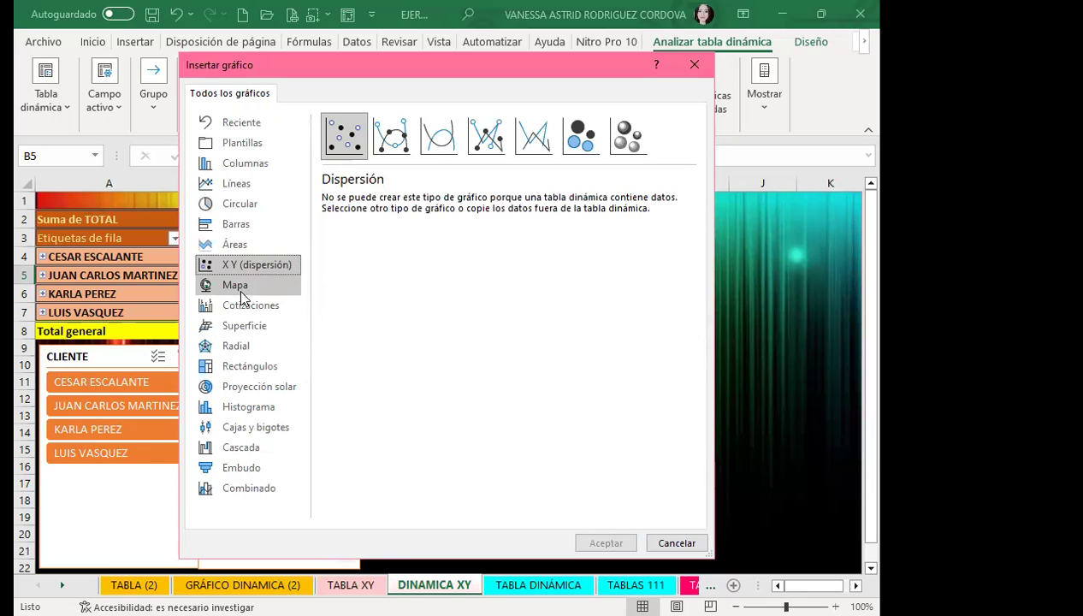
click(241, 287)
click(242, 325)
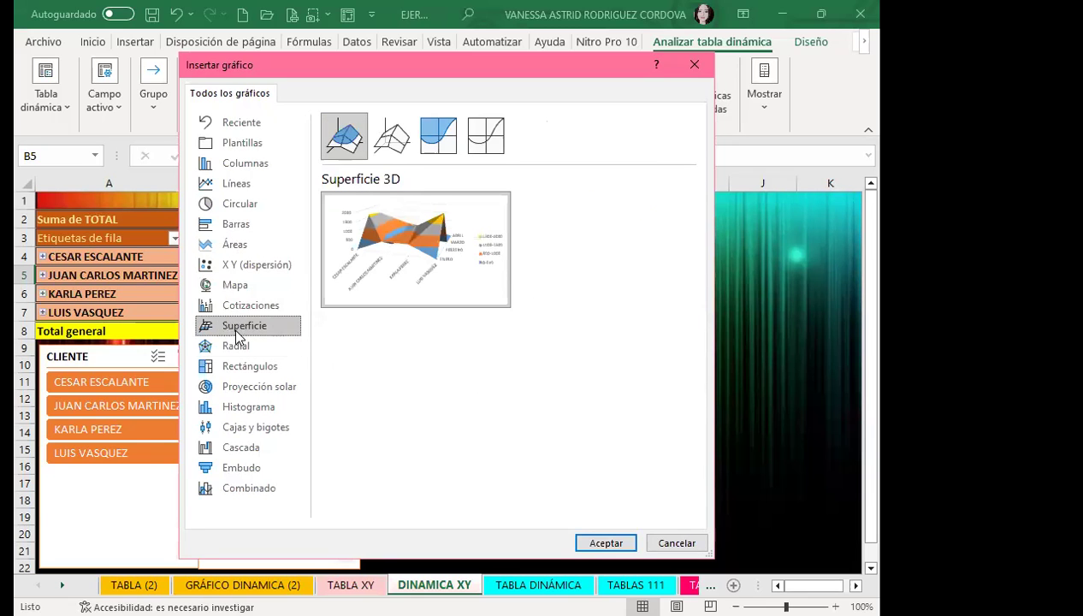
click(243, 409)
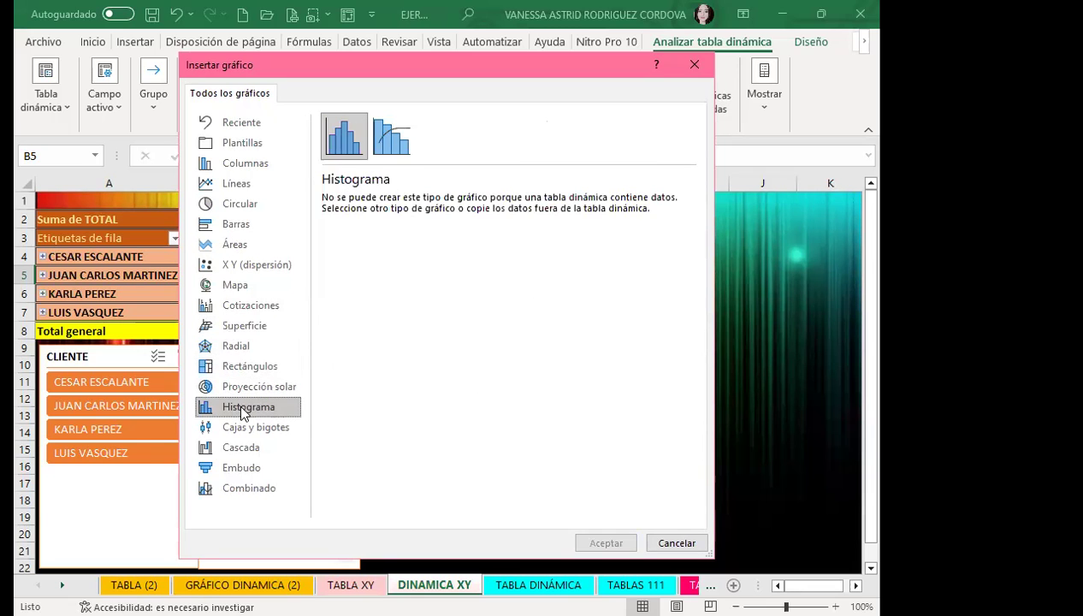
click(242, 491)
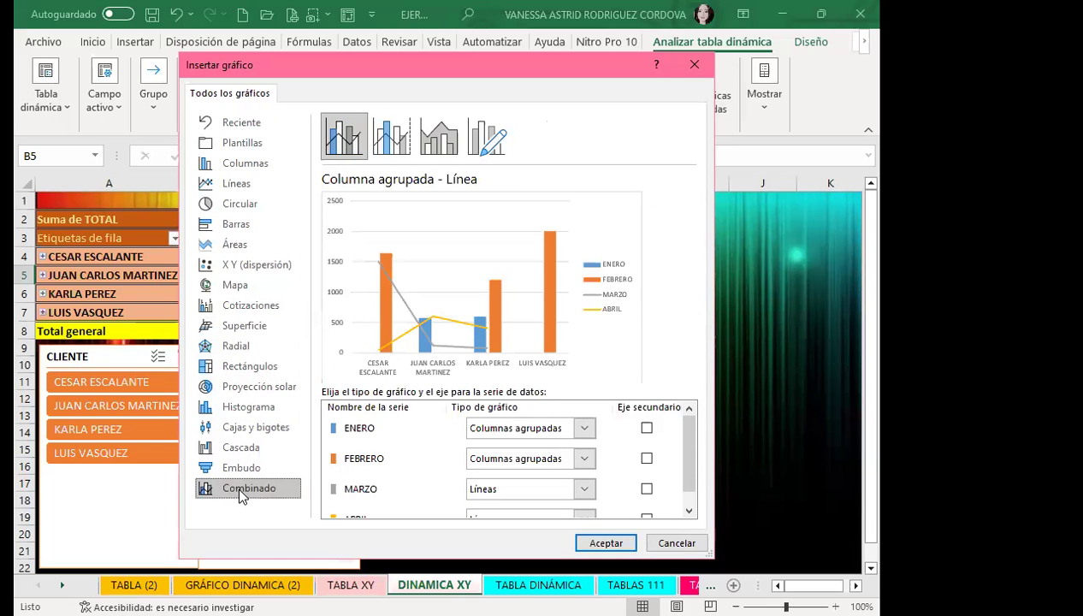
click(403, 143)
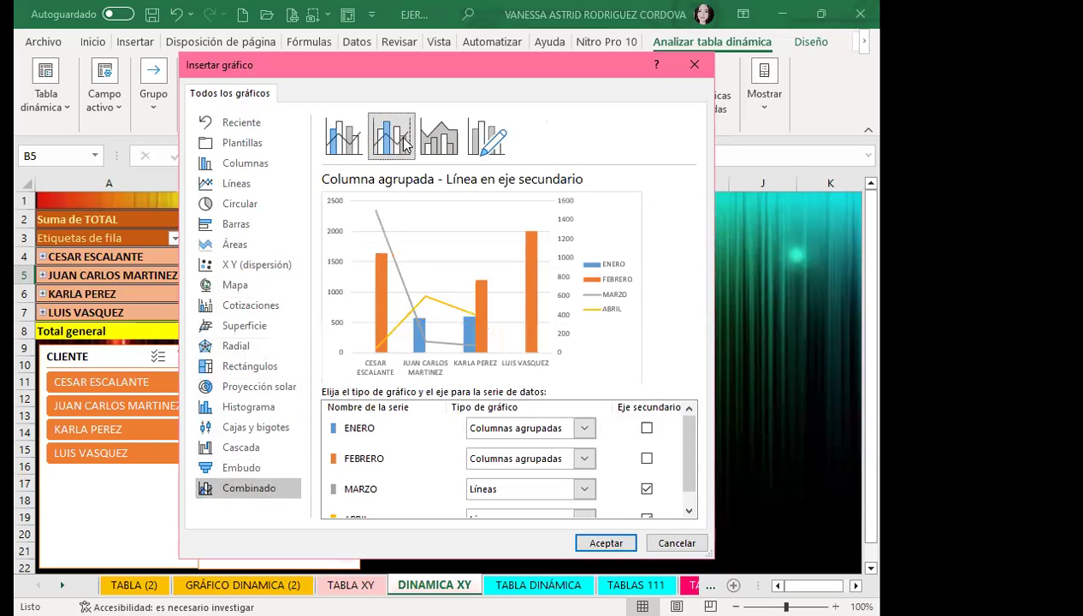
click(234, 164)
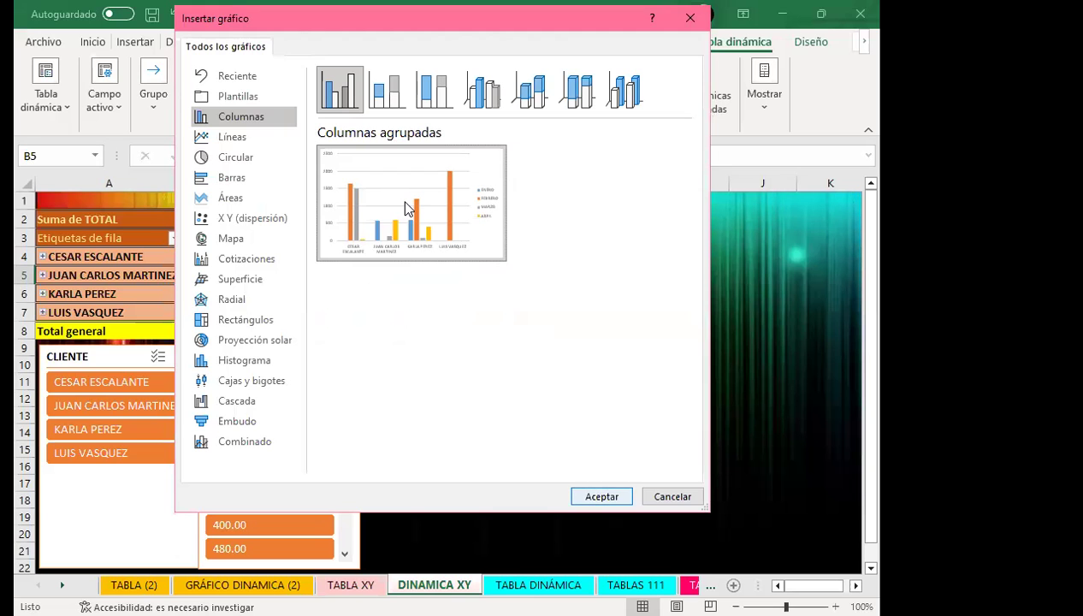
Insert the clustered column pivot chart of Suma de TOTAL and move it beside the slicers.
click(603, 500)
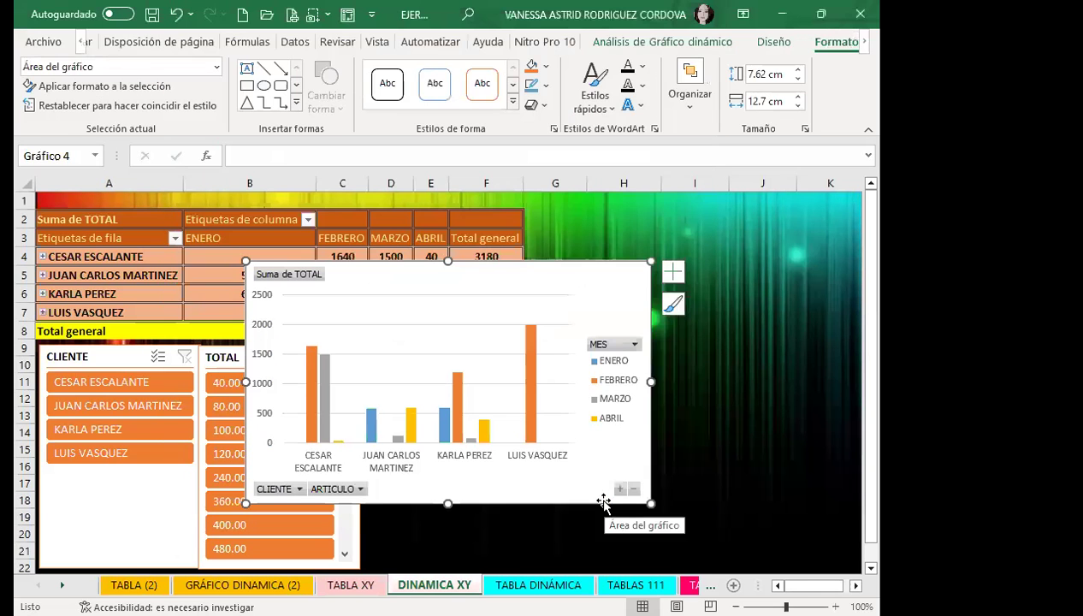
drag(525, 267, 664, 324)
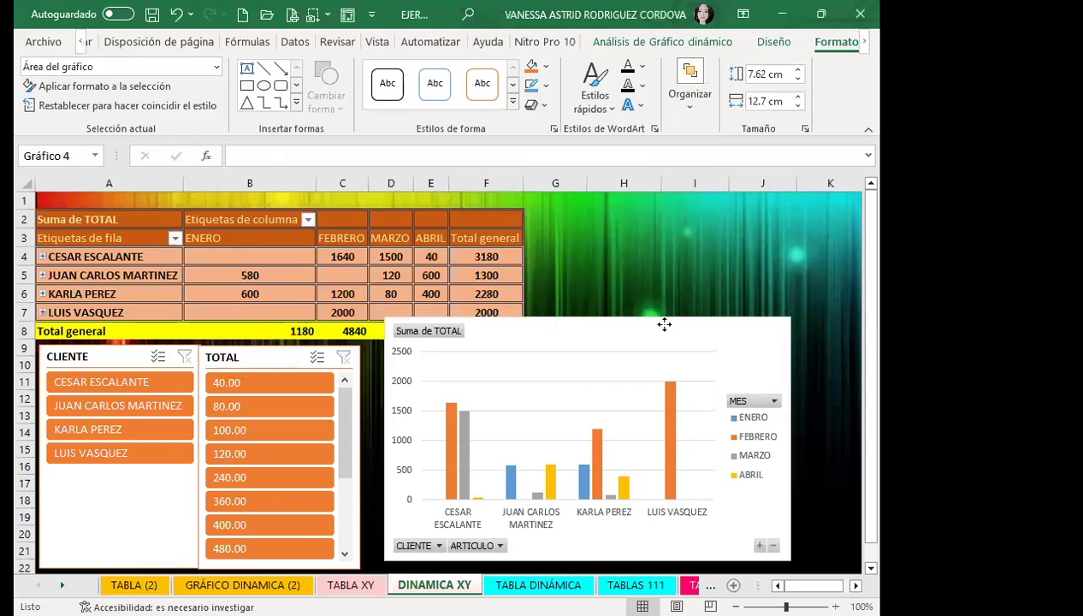
scroll(664, 324, down, 1)
mouse_move(717, 279)
mouse_down()
mouse_move(662, 361)
mouse_move(714, 331)
mouse_up()
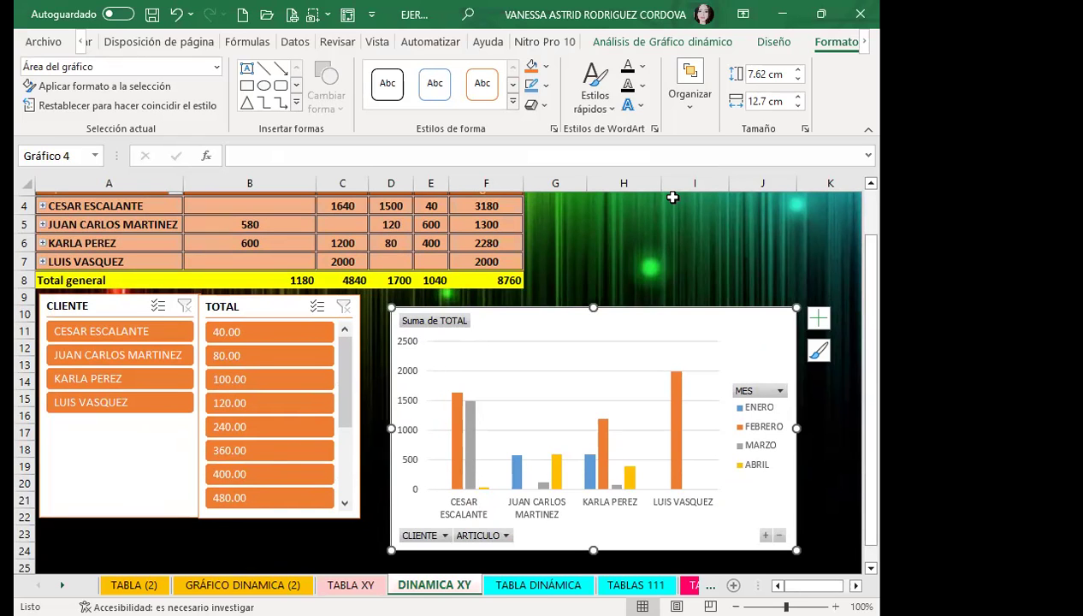
scroll(672, 198, down, 1)
scroll(599, 86, up, 2)
scroll(513, 333, up, 2)
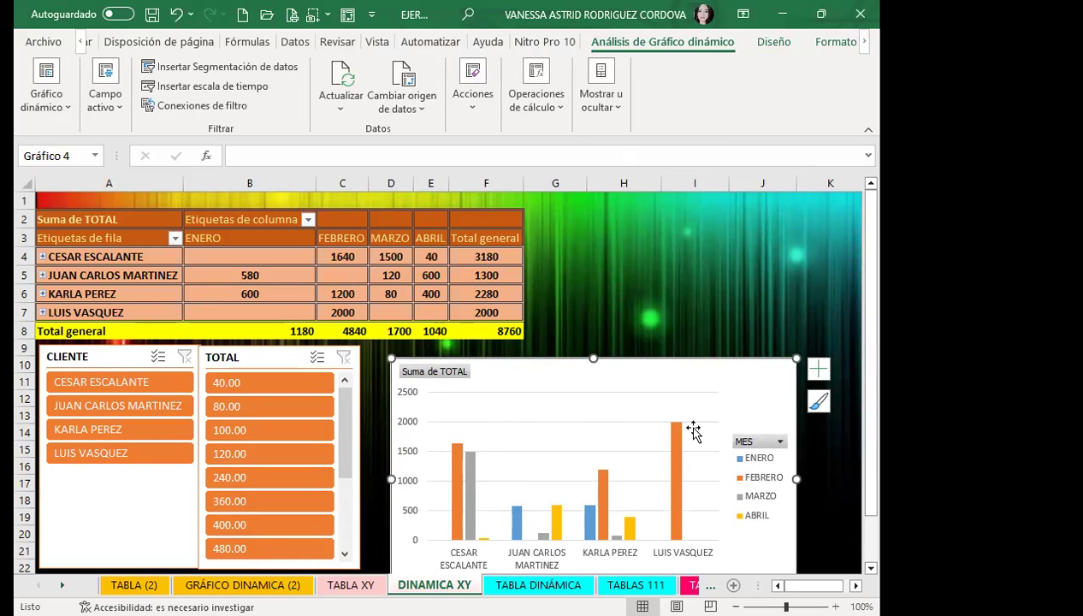
mouse_move(671, 425)
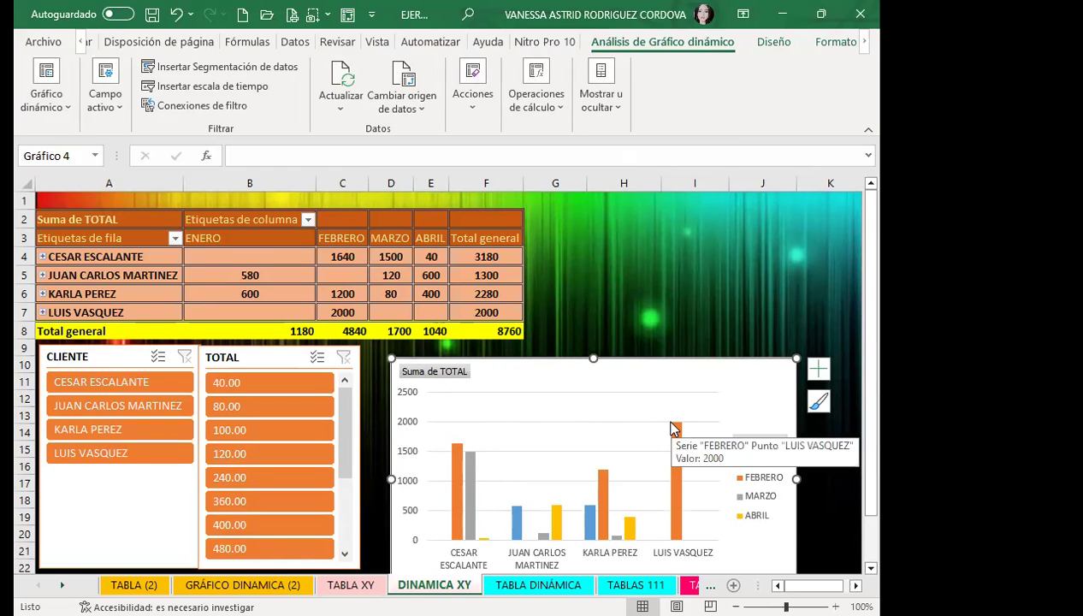
scroll(672, 428, down, 2)
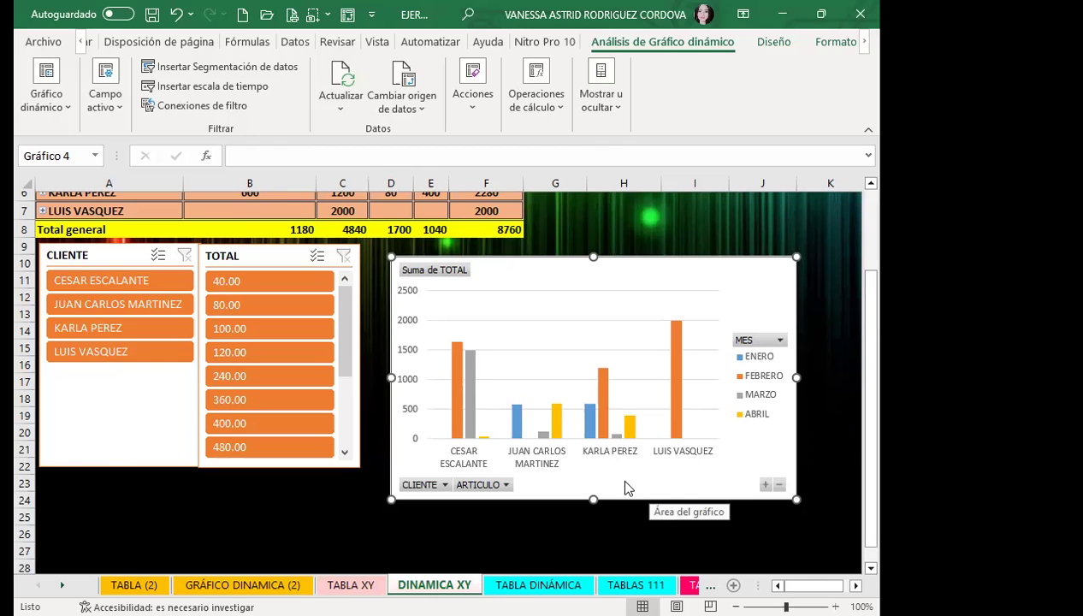
scroll(631, 471, up, 1)
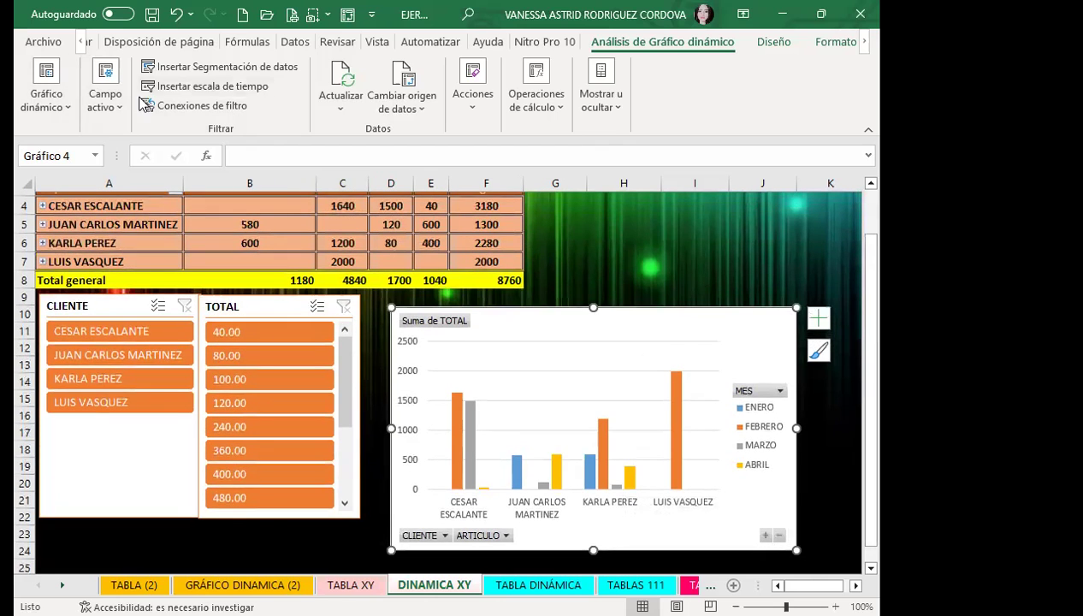
Apply a Diseño rápido layout with chart and axis titles and the grey gradient Estilo 4.
click(777, 43)
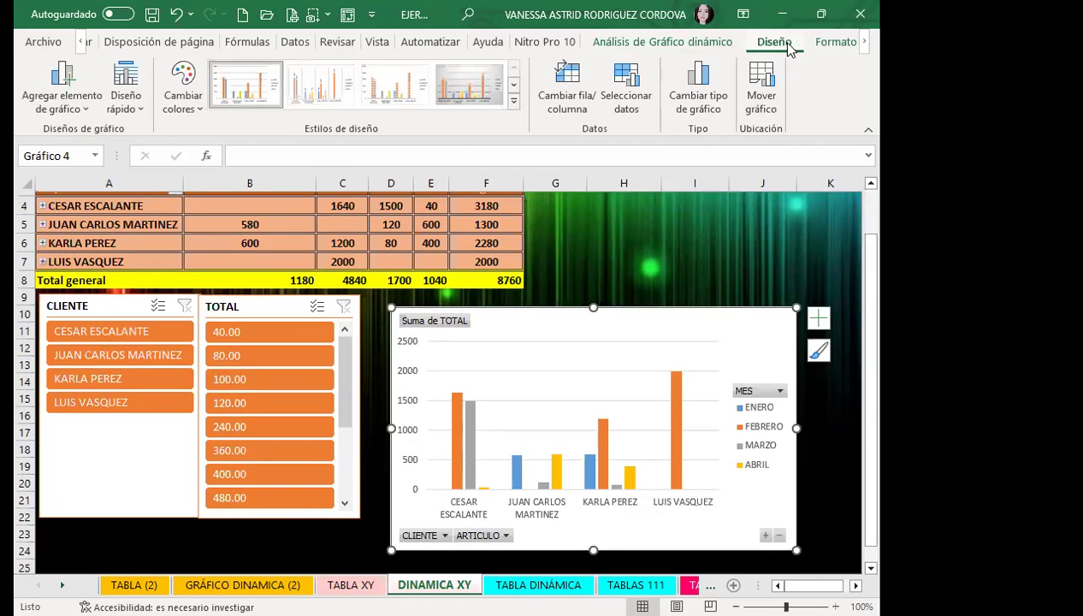
click(120, 107)
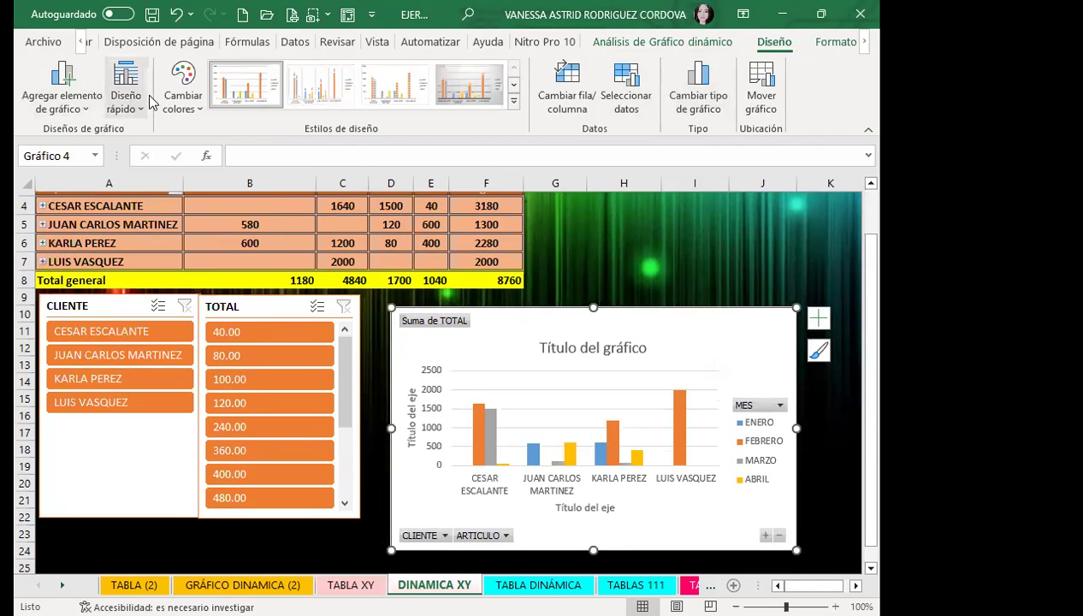
click(514, 101)
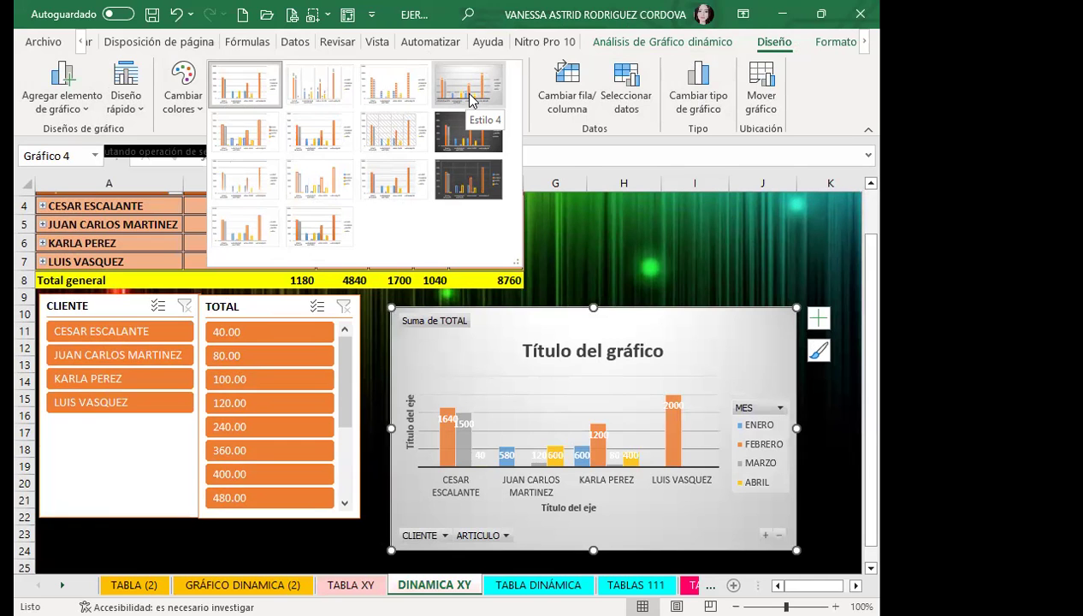
click(469, 99)
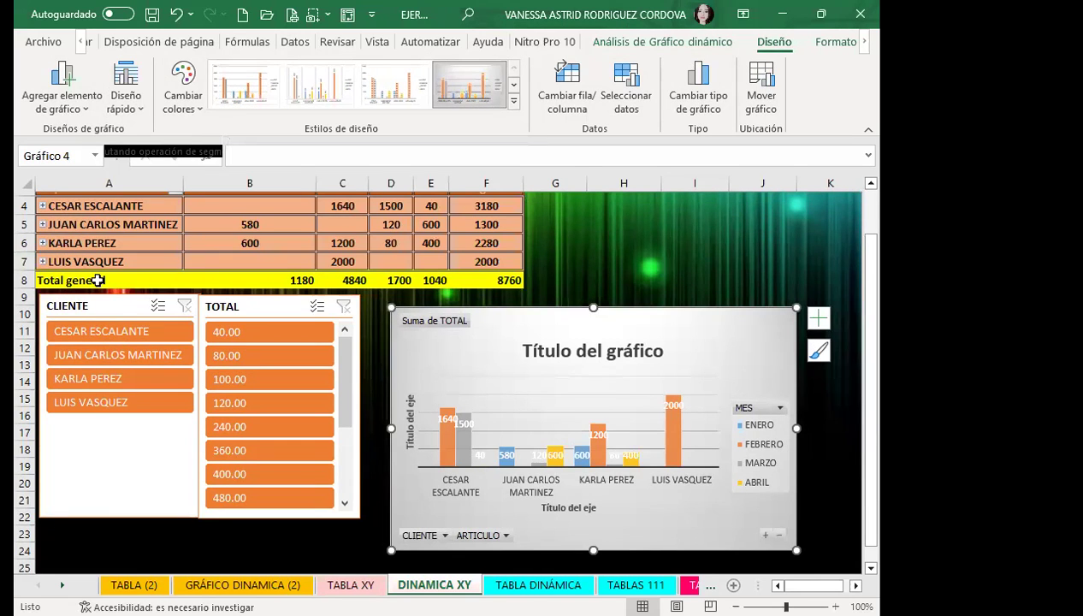
Nudge the pivot chart slightly left and up into its final position.
scroll(421, 303, up, 1)
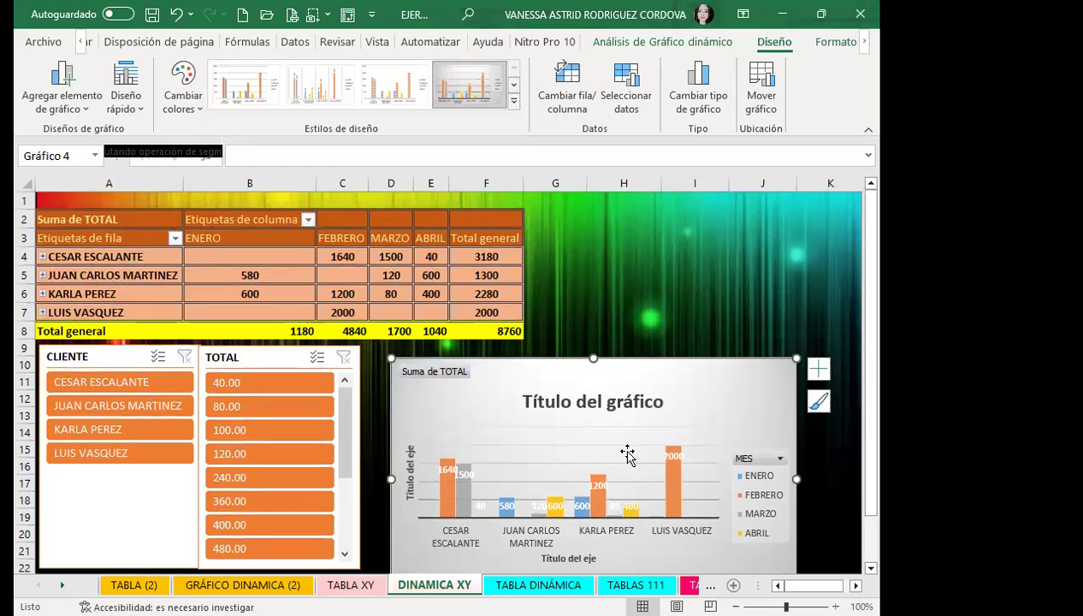
scroll(590, 505, down, 2)
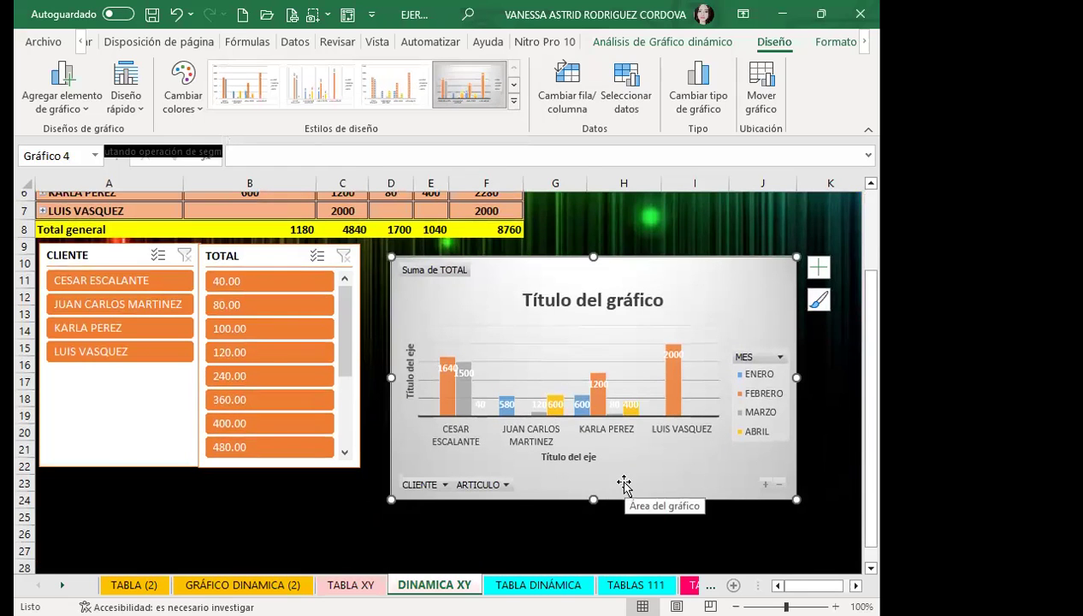
drag(726, 273, 693, 264)
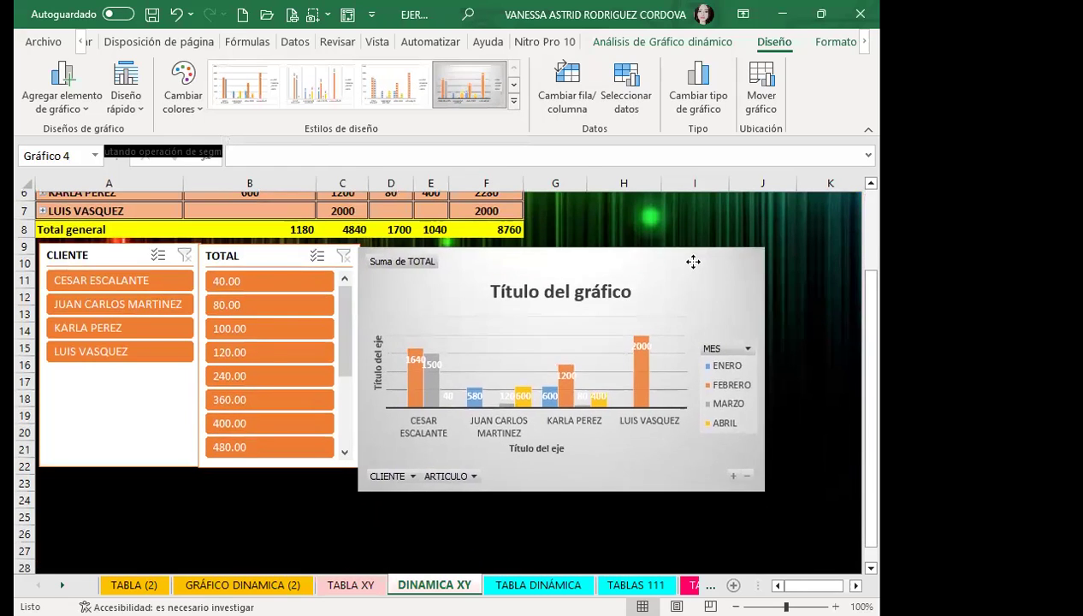
scroll(826, 437, up, 2)
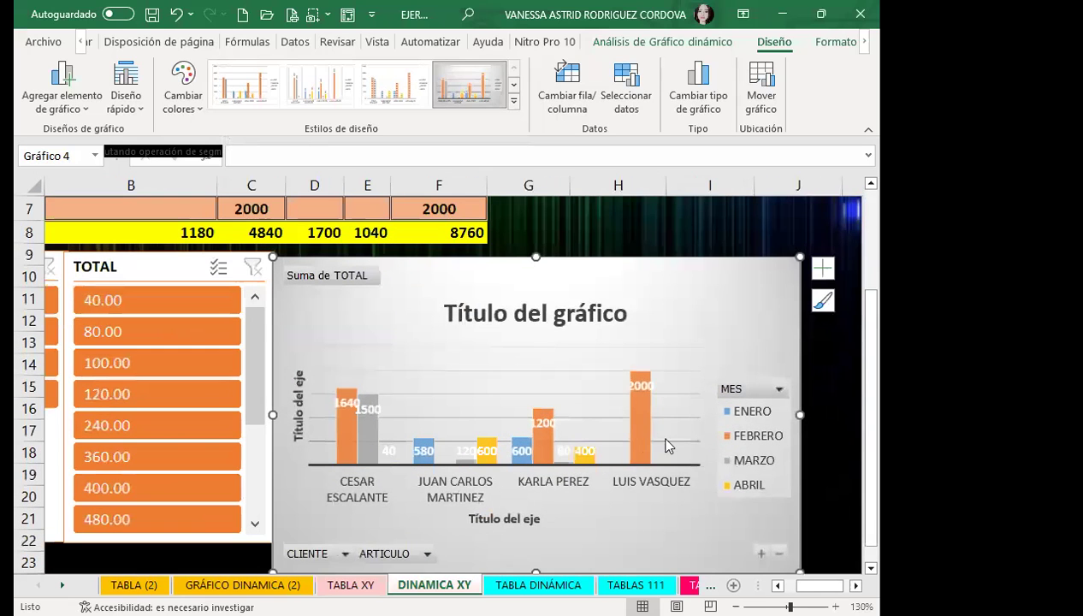
drag(691, 311, 693, 302)
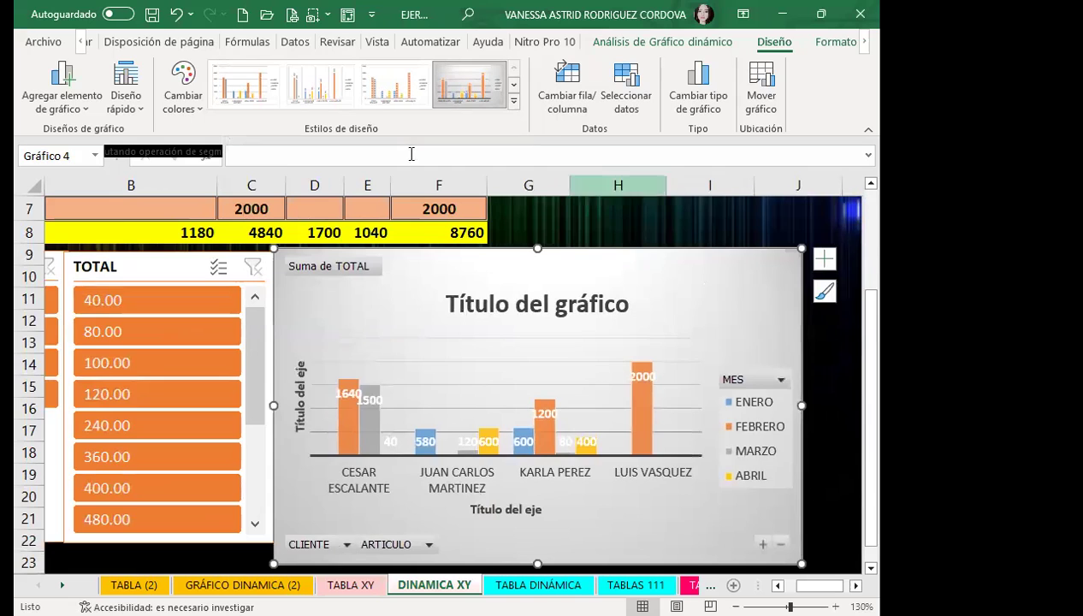
scroll(121, 308, up, 2)
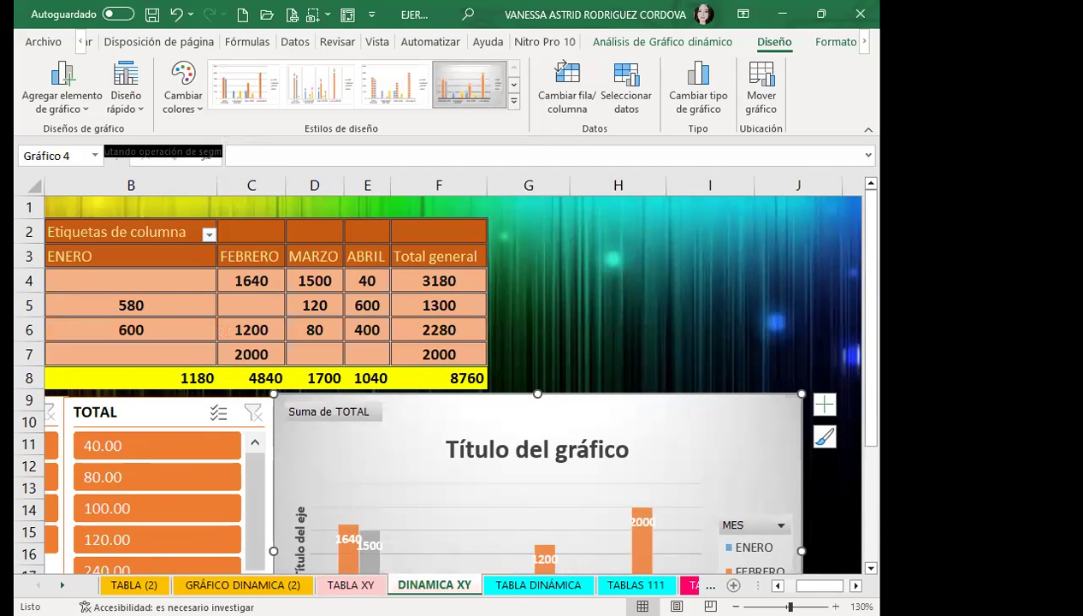
drag(820, 585, 804, 586)
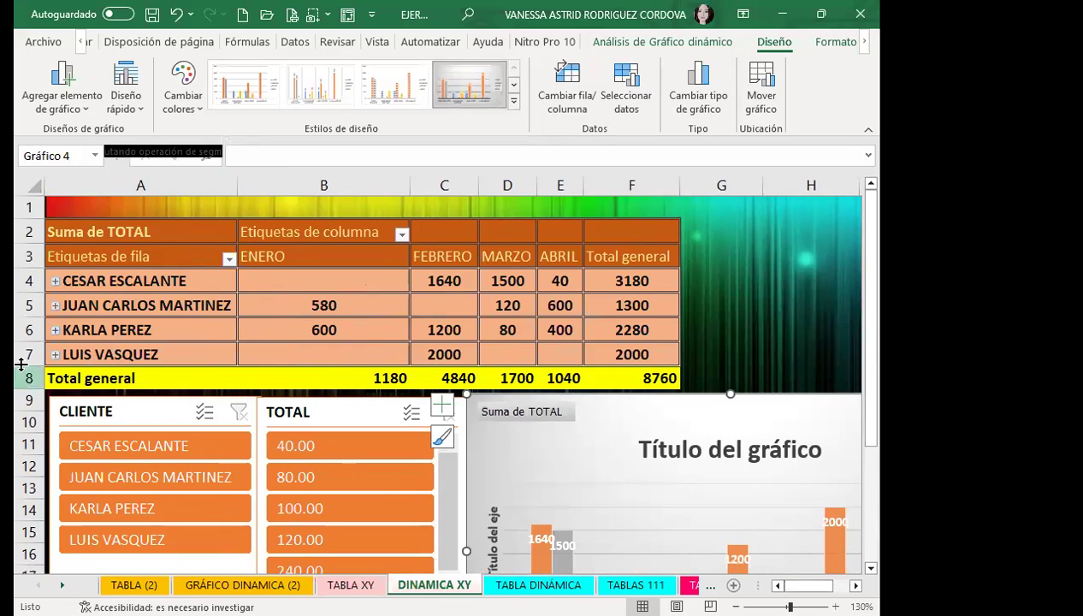
click(55, 282)
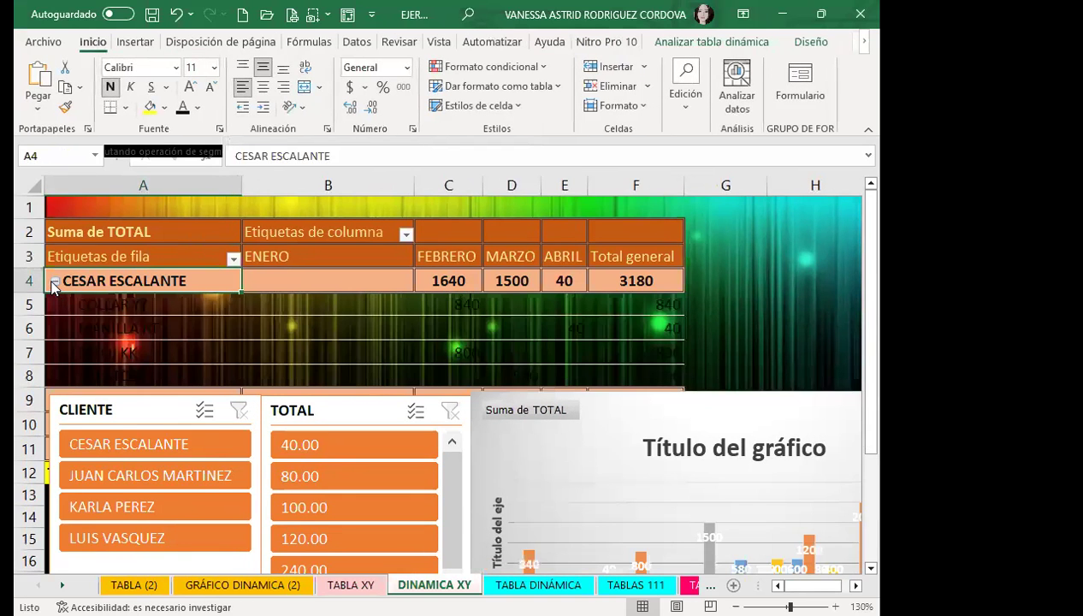
click(54, 282)
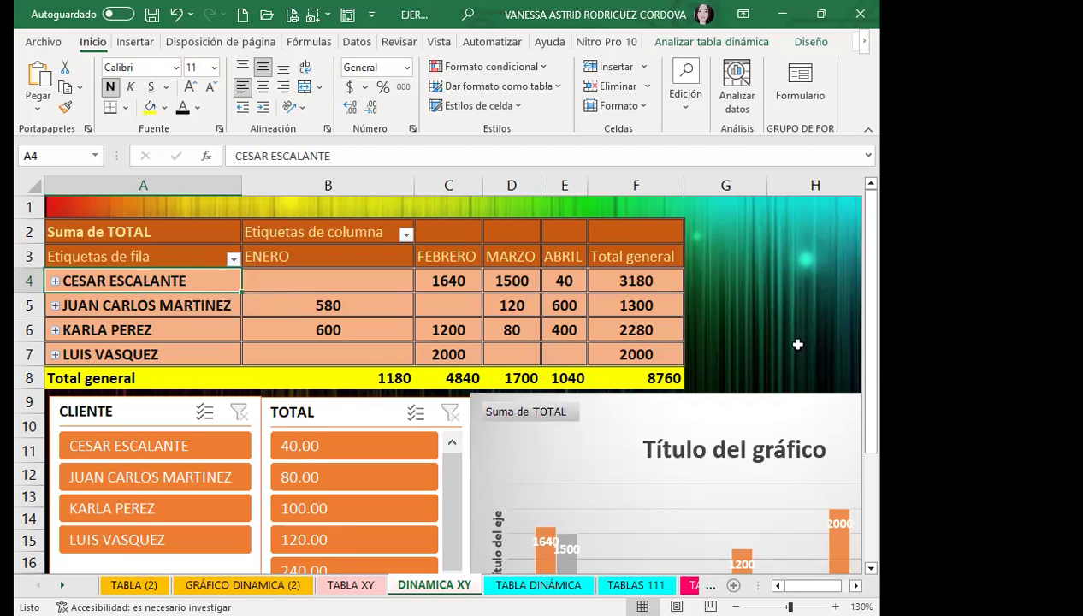
scroll(881, 373, down, 2)
scroll(877, 374, down, 2)
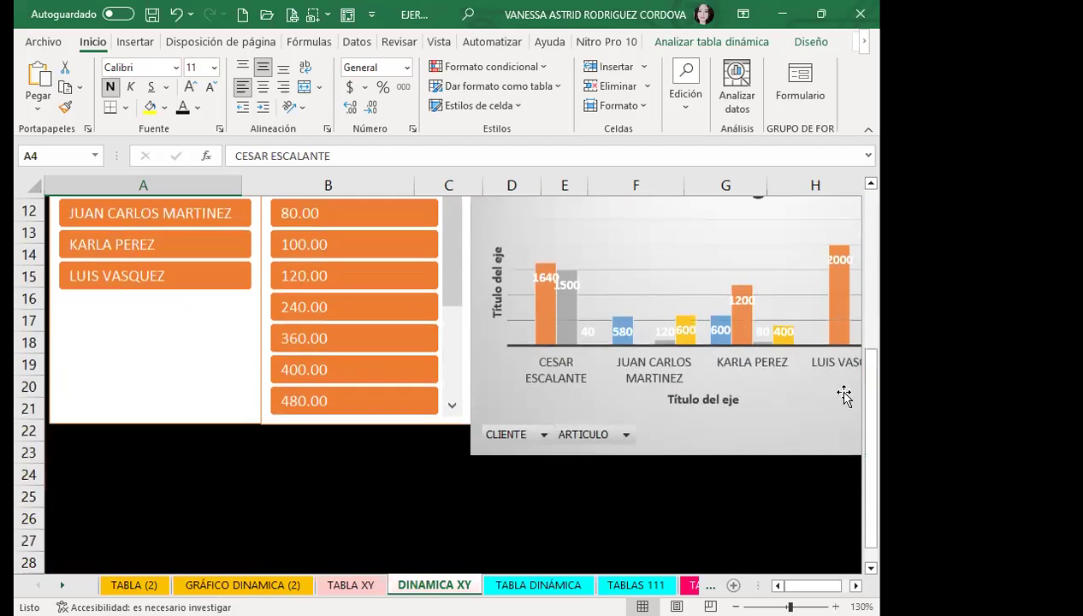
scroll(843, 394, up, 2)
scroll(878, 425, up, 2)
ctrl+scroll(822, 430, down, 1)
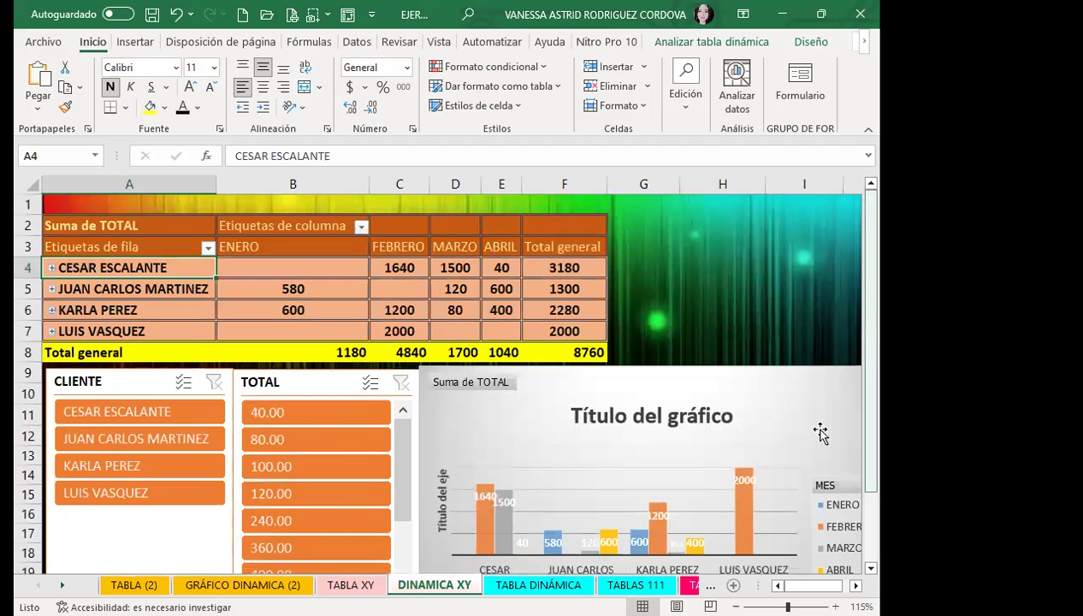
ctrl+scroll(804, 438, down, 2)
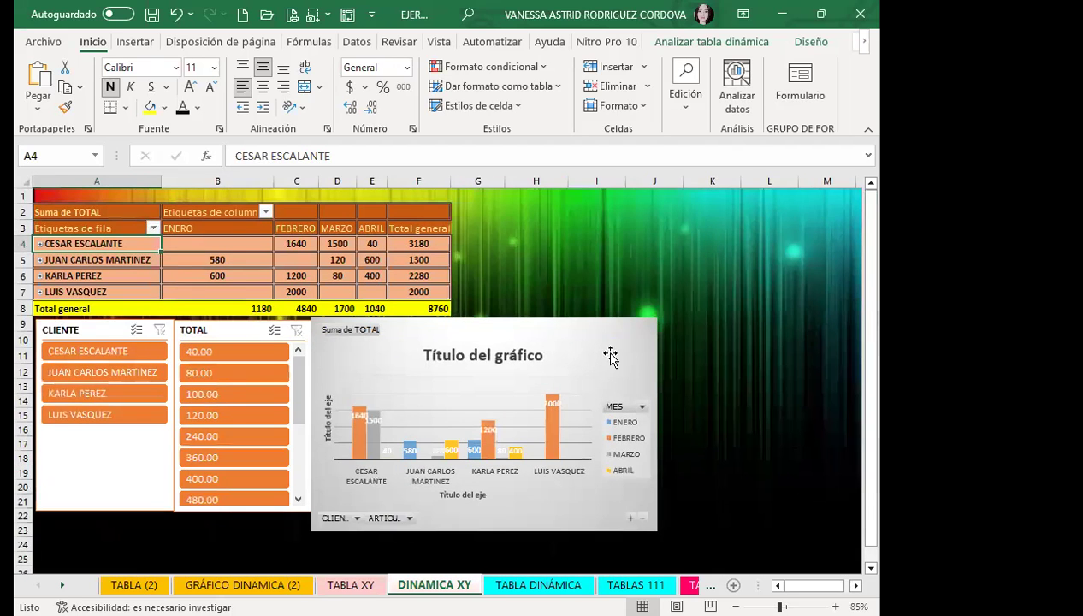
ctrl+scroll(615, 354, up, 1)
scroll(710, 402, down, 1)
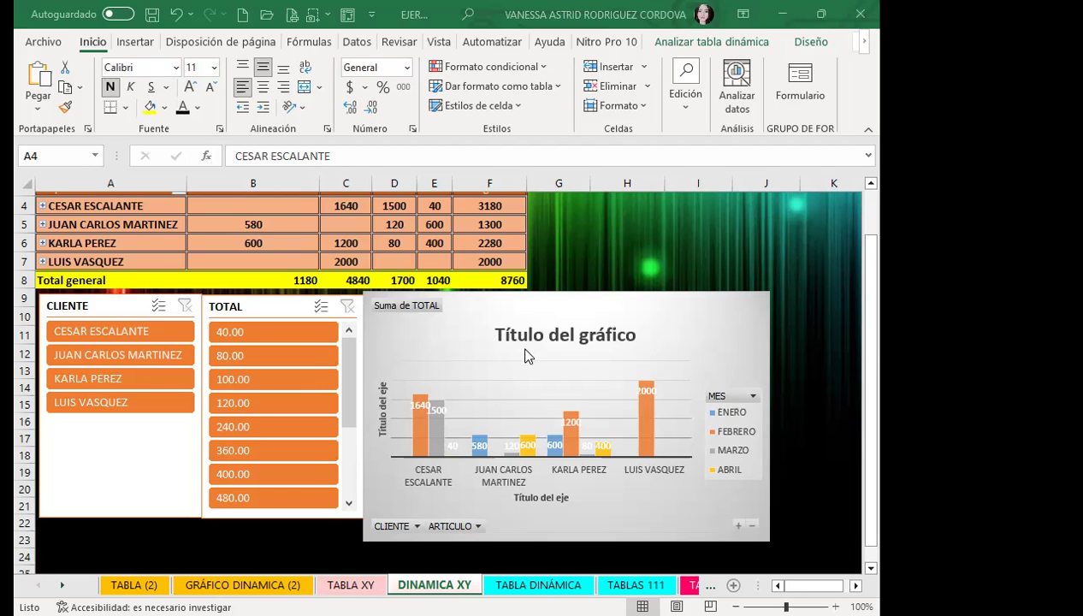
Delete the client pivot chart, then go via TABLA DINÁMICA to the TABLAS 111 sheet.
click(675, 311)
key(Delete)
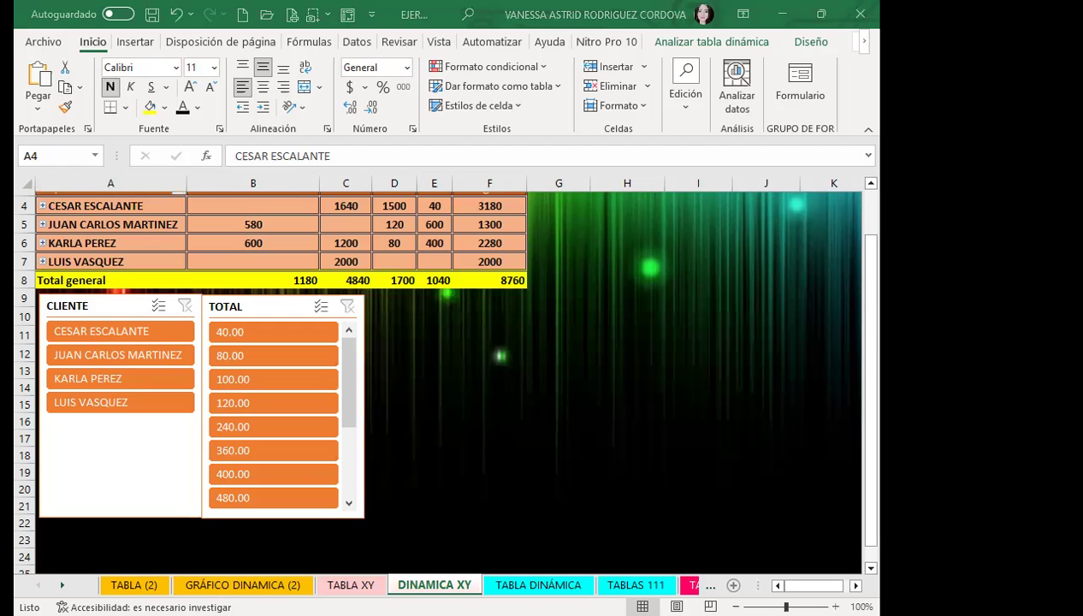
click(524, 584)
click(609, 584)
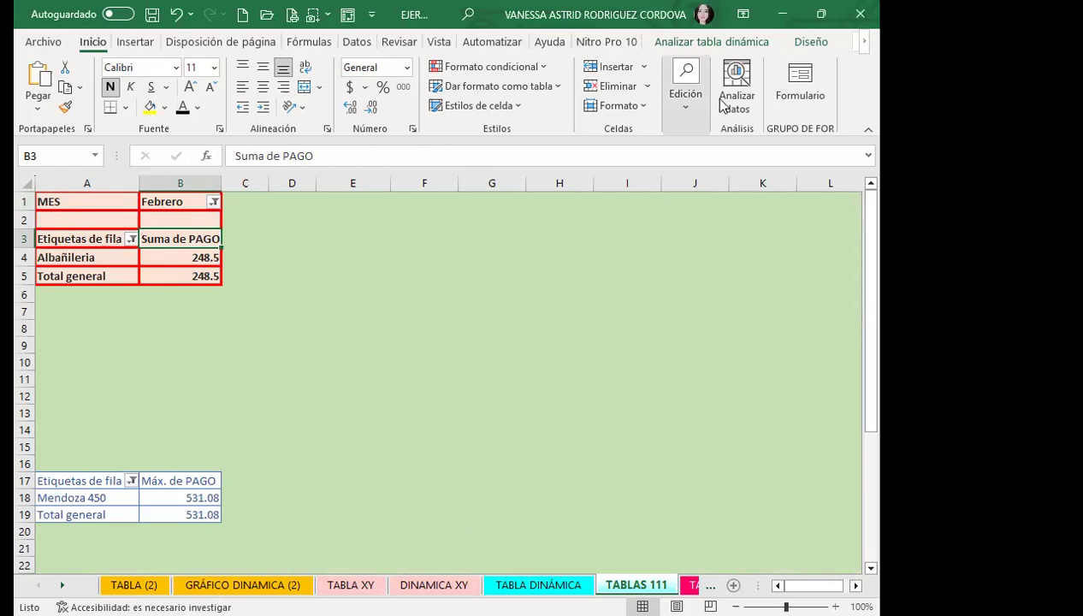
Insert a clustered column pivot chart for the Albañilería payment table.
click(735, 42)
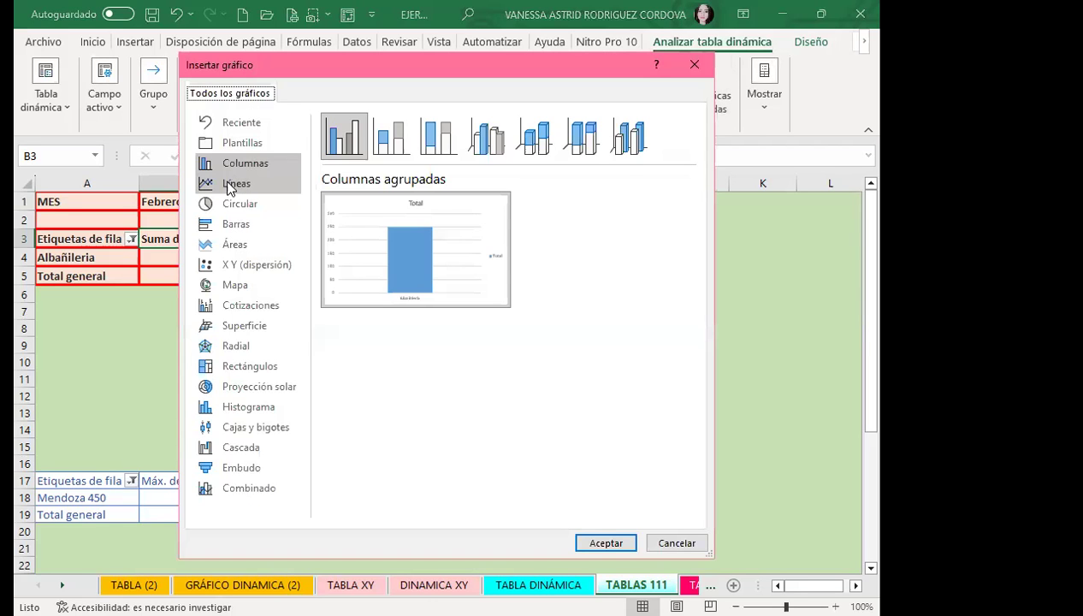
click(229, 185)
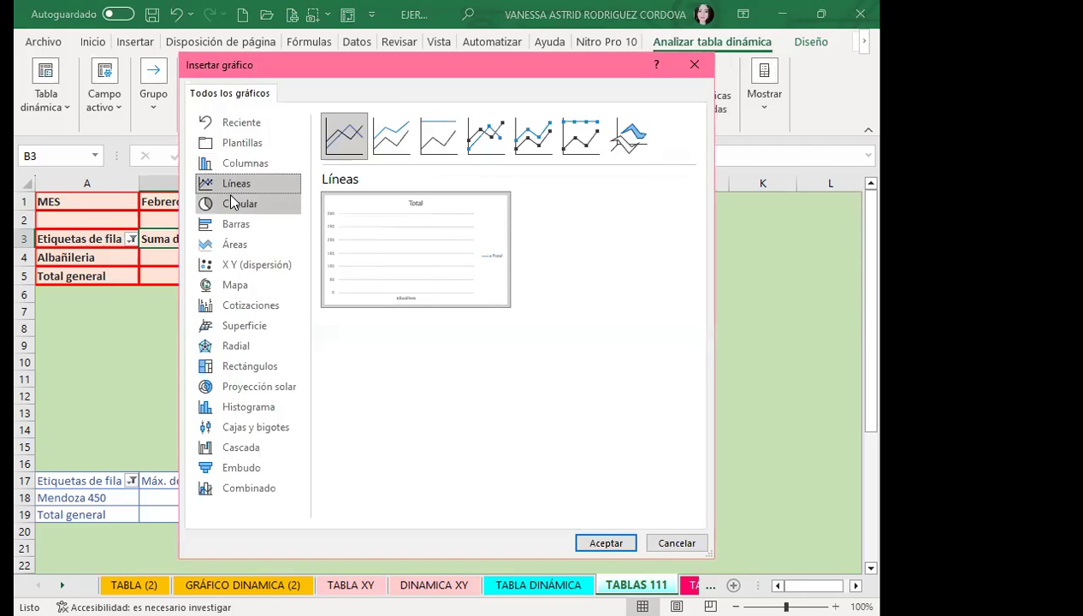
click(229, 204)
click(243, 165)
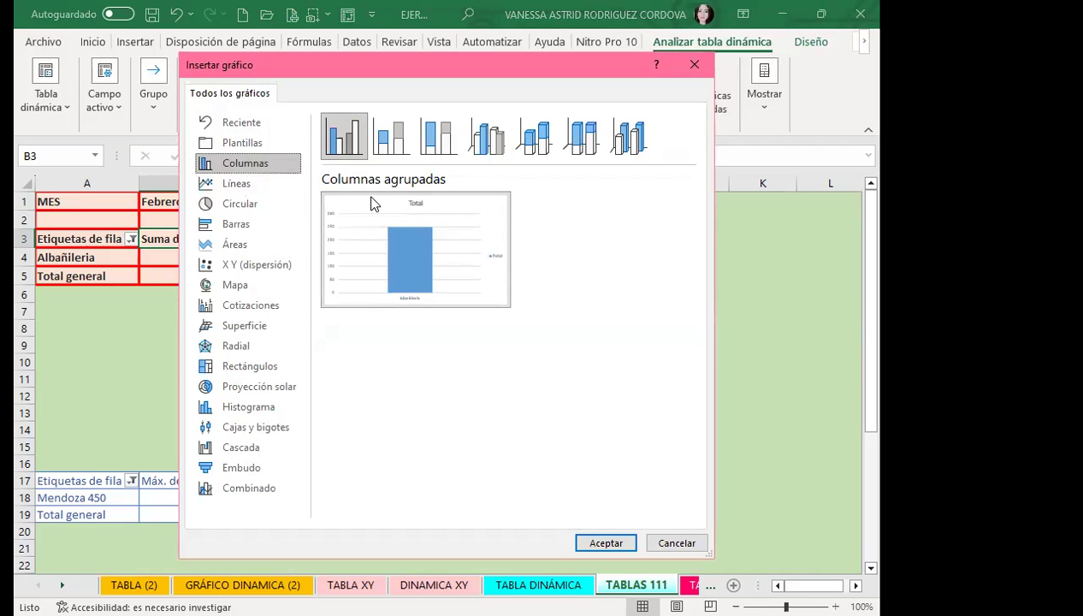
click(260, 223)
click(252, 162)
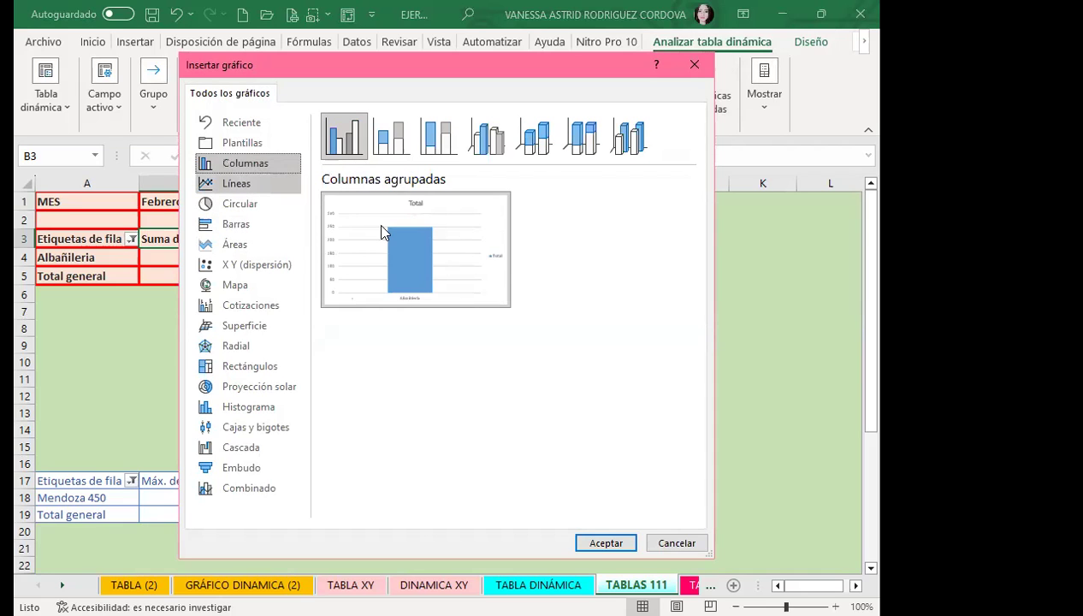
click(606, 542)
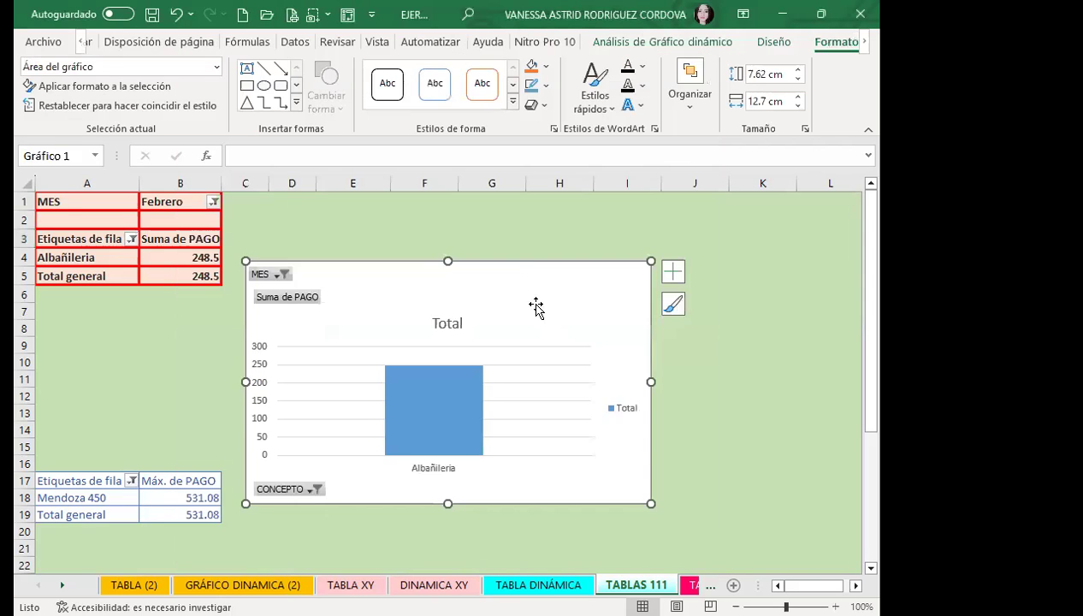
Add a clustered bar pivot chart for the Mendoza 450 table and place it below the column chart.
click(110, 498)
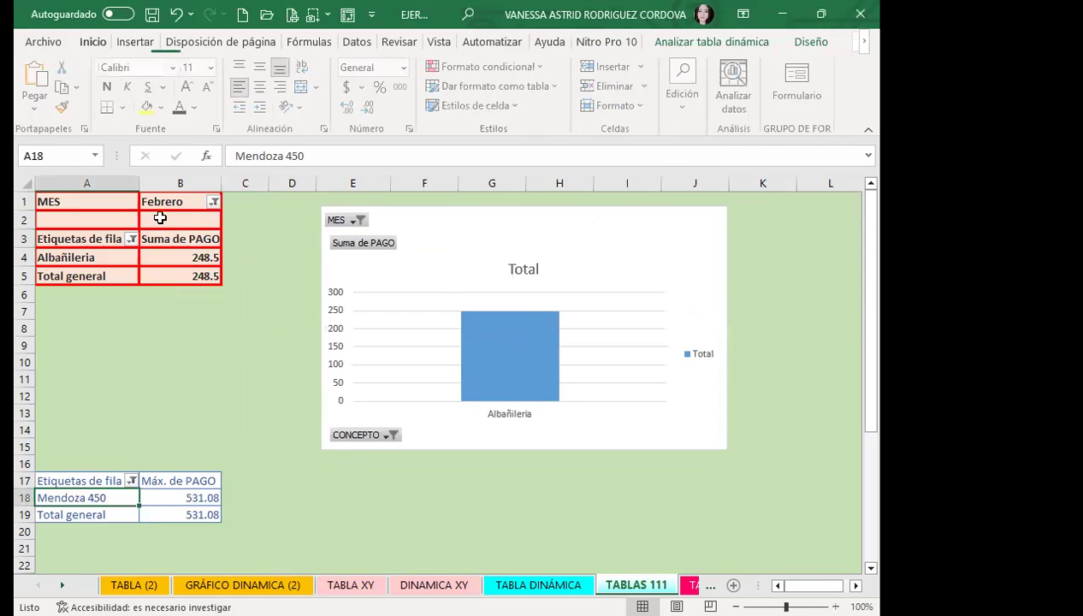
click(750, 43)
click(629, 93)
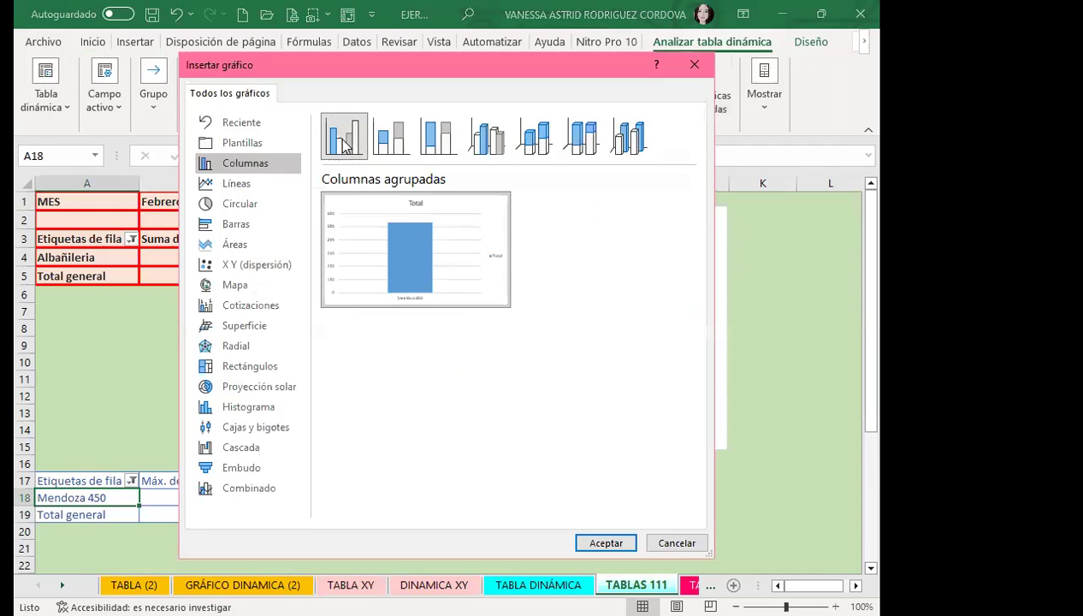
click(241, 204)
click(390, 136)
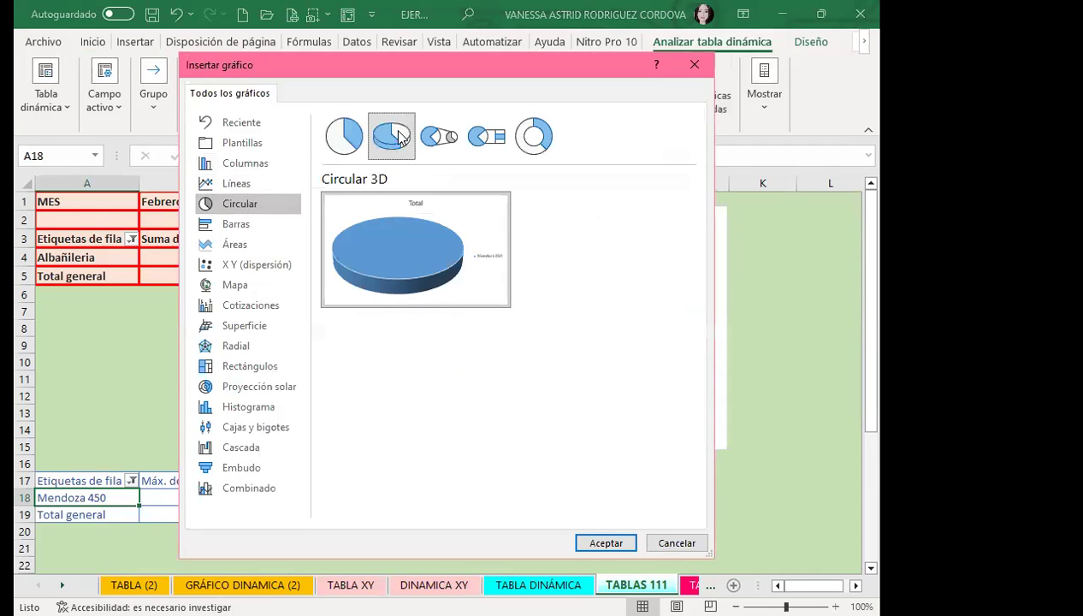
click(233, 226)
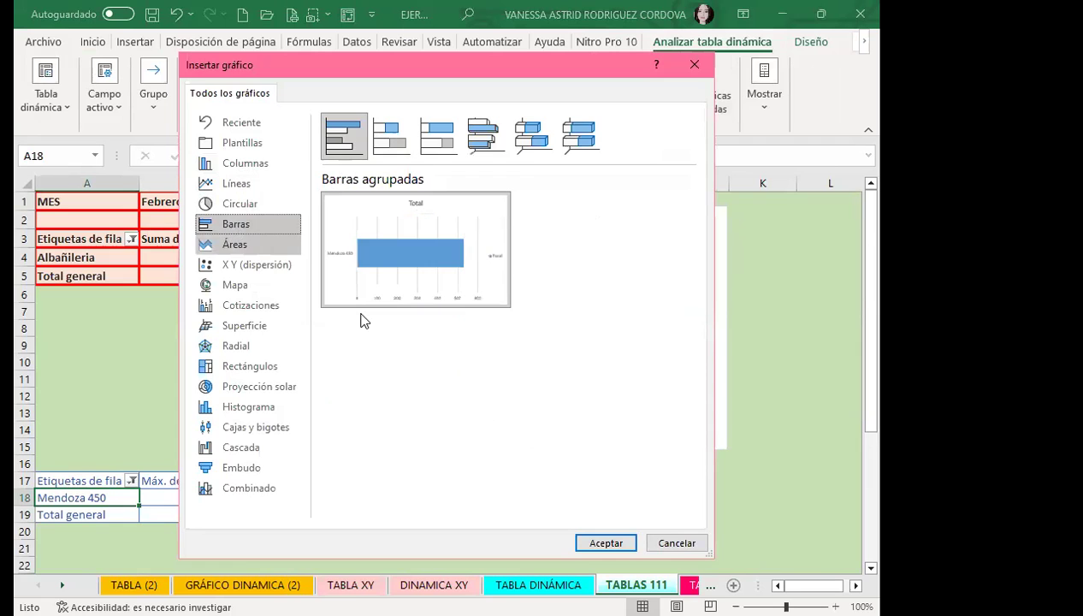
click(588, 545)
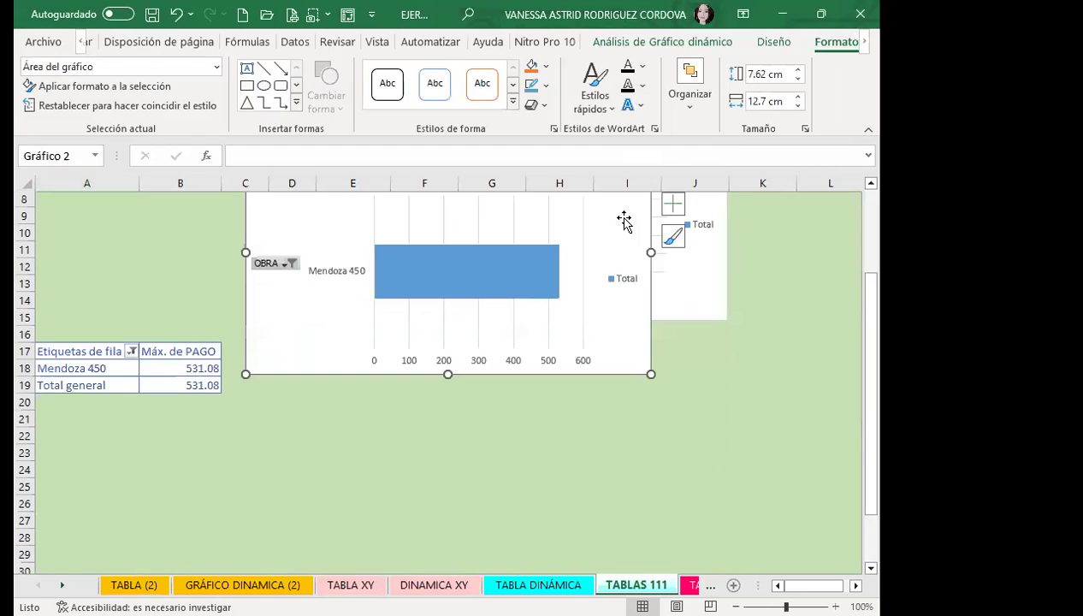
drag(623, 220, 691, 425)
scroll(132, 488, up, 2)
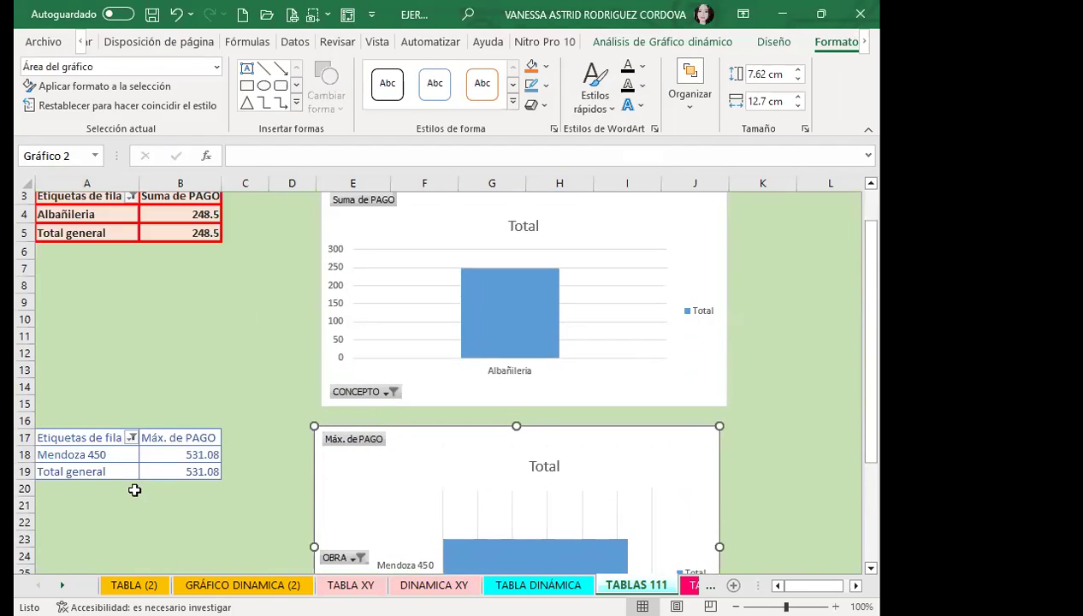
scroll(135, 465, up, 1)
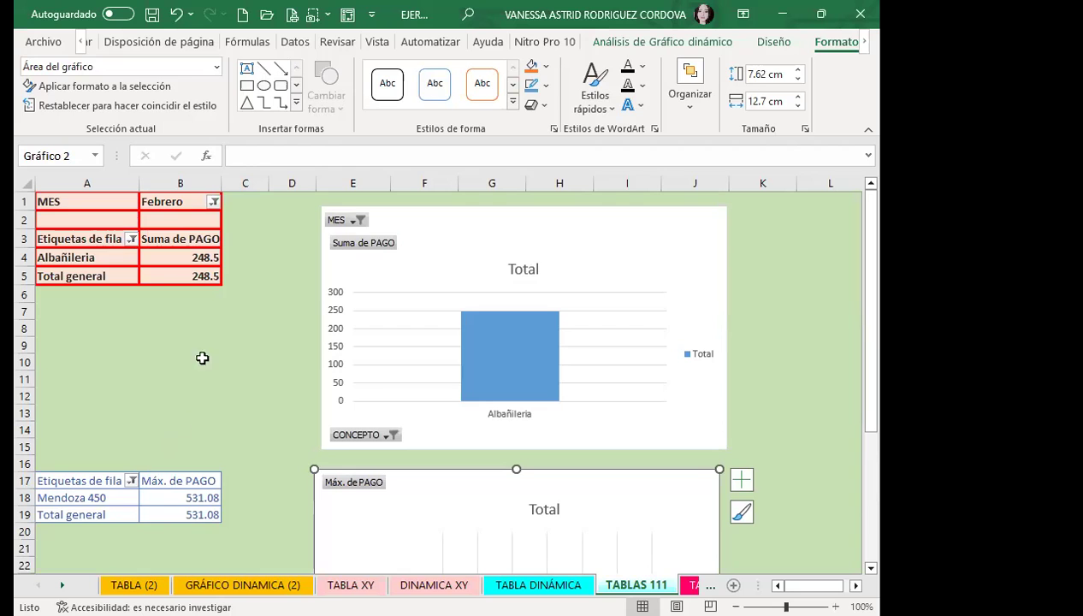
scroll(213, 403, down, 2)
scroll(205, 428, down, 2)
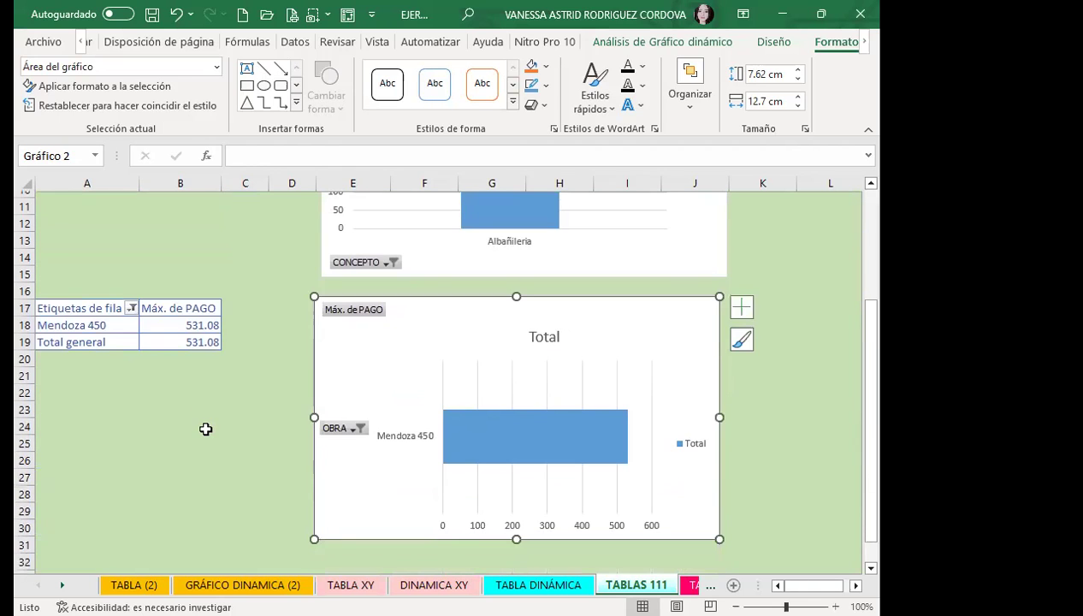
scroll(205, 429, up, 3)
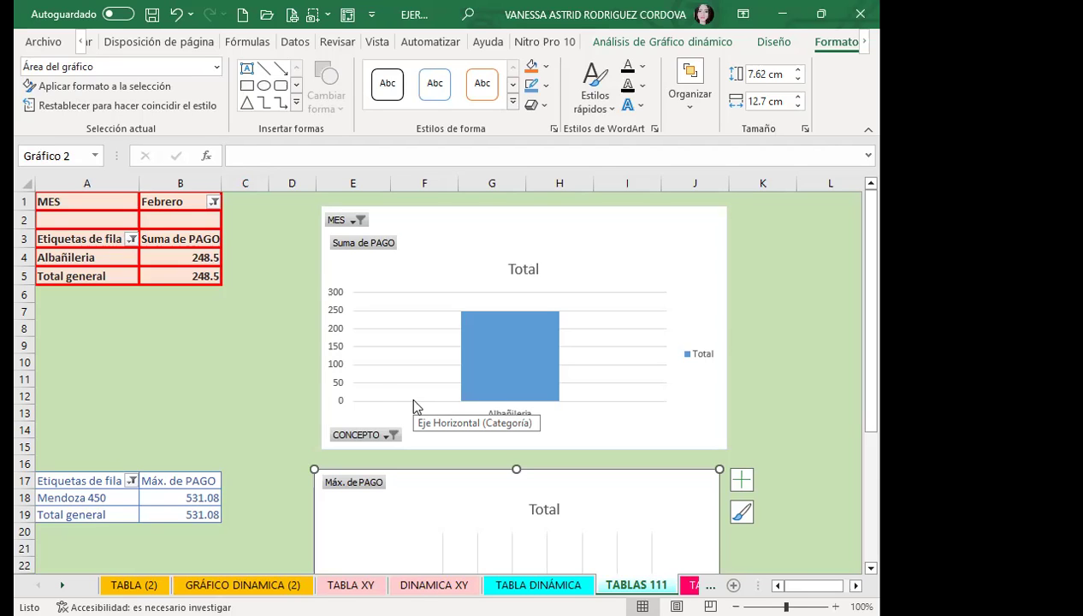
scroll(466, 416, down, 3)
scroll(571, 437, down, 1)
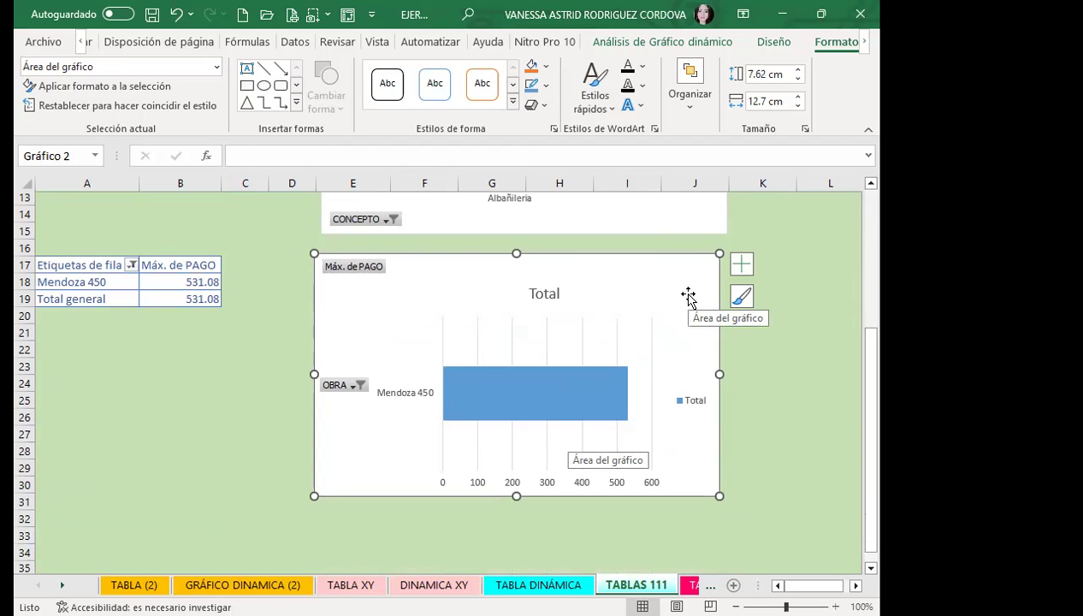
scroll(203, 486, up, 4)
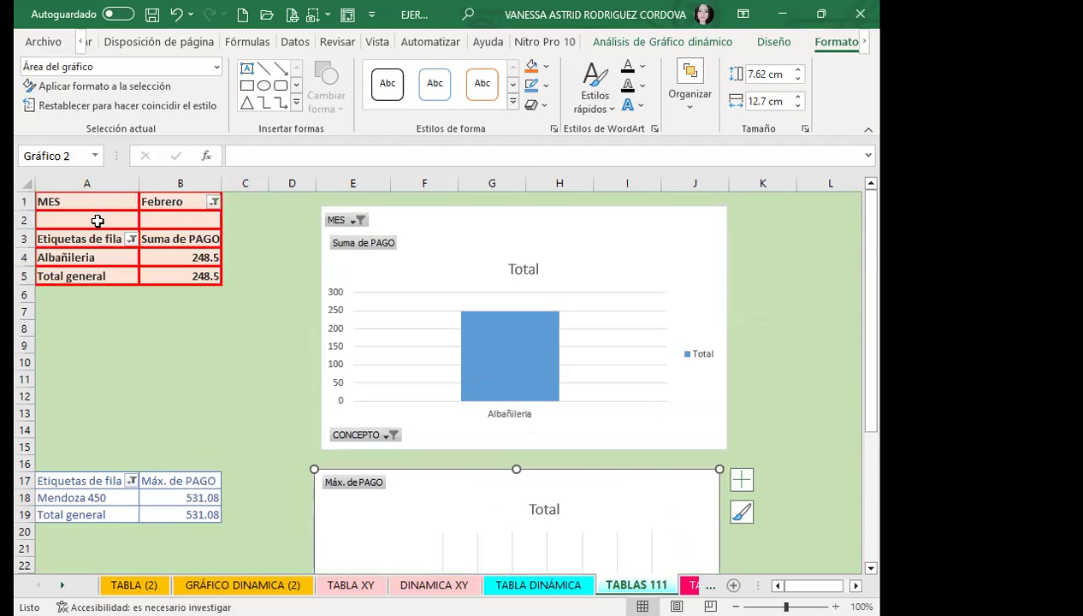
click(97, 221)
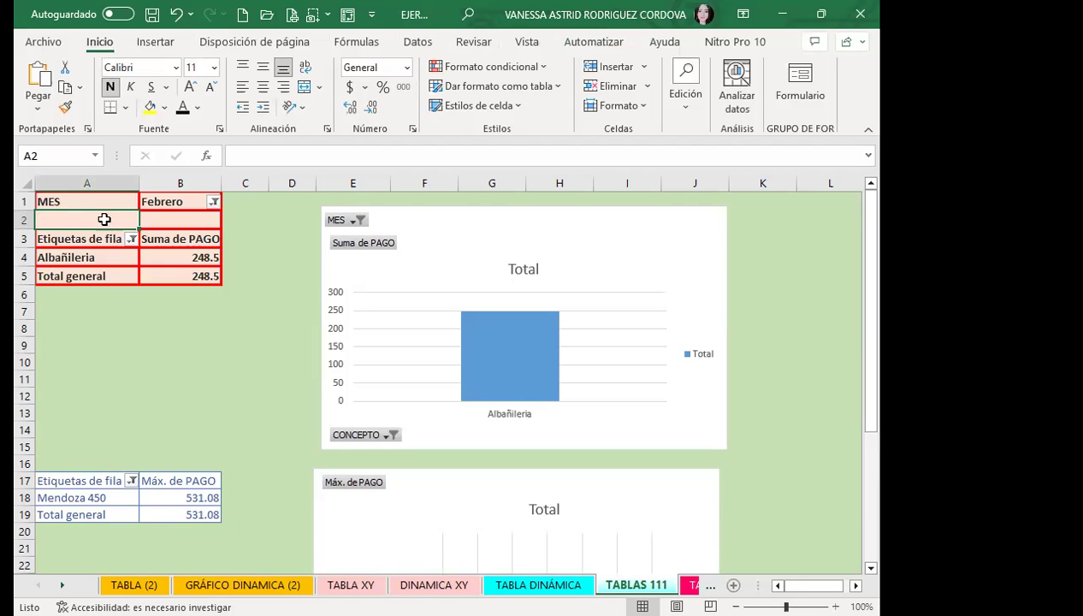
Move from TABLAS 111 through the sheets to TABLA RECOMENDADA and scroll down its salary pivot table.
click(428, 251)
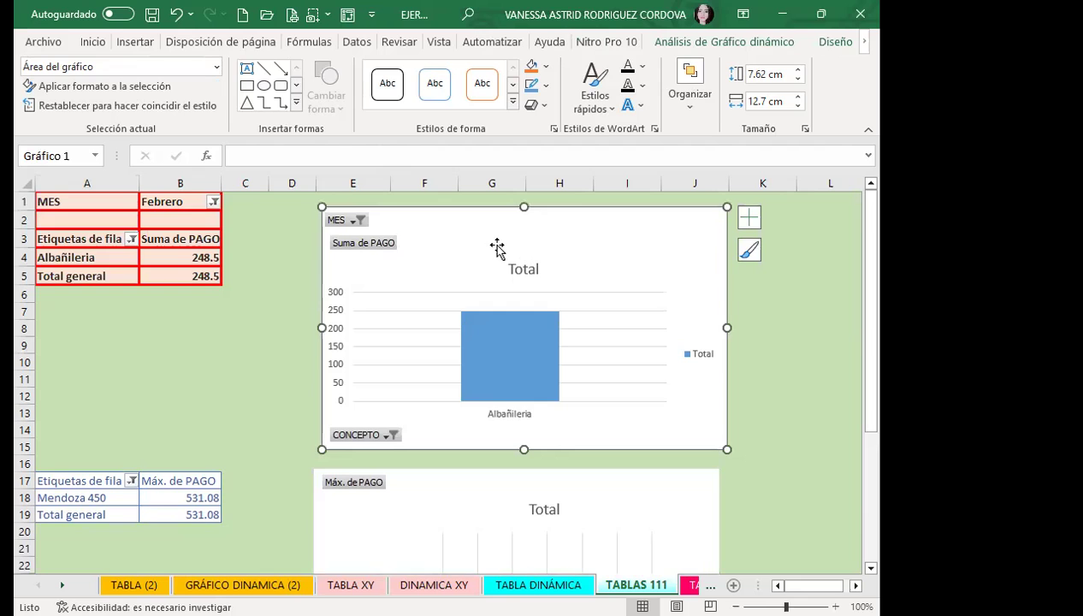
scroll(440, 536, down, 1)
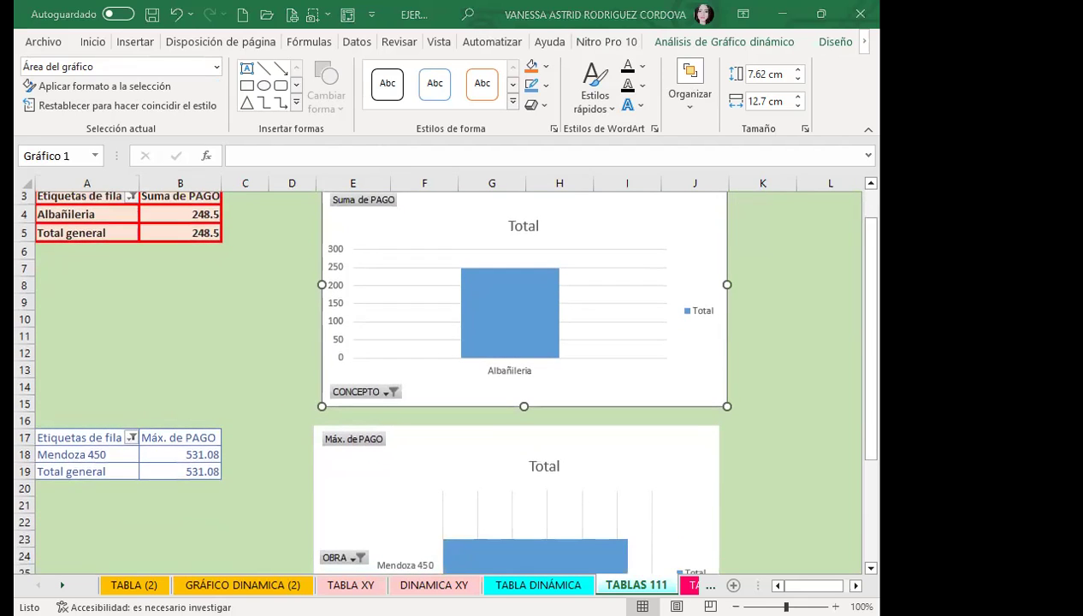
key(ctrl+Page_Up)
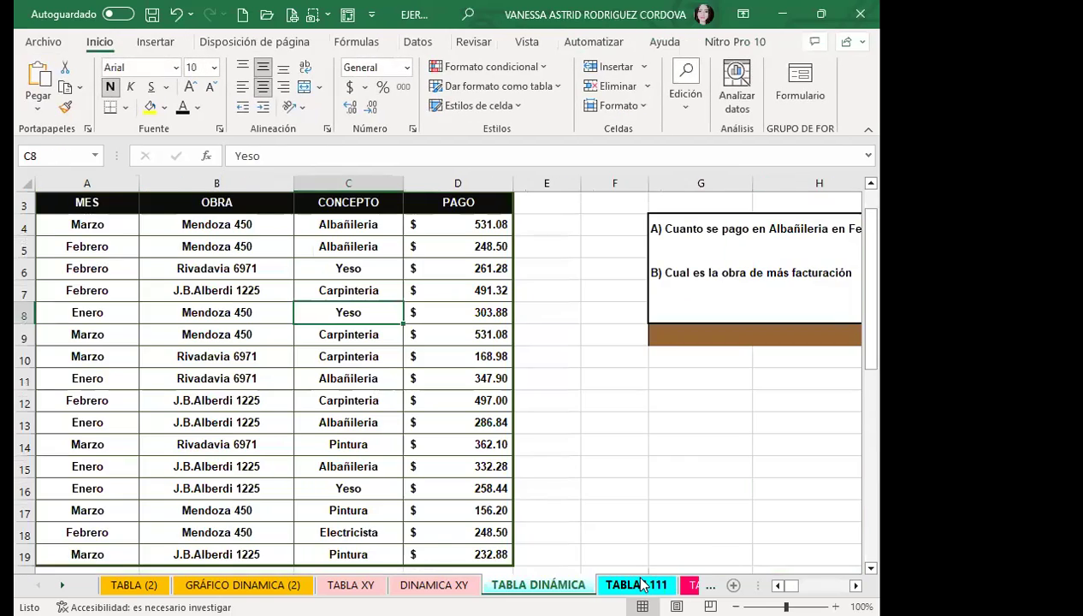
click(642, 585)
click(693, 584)
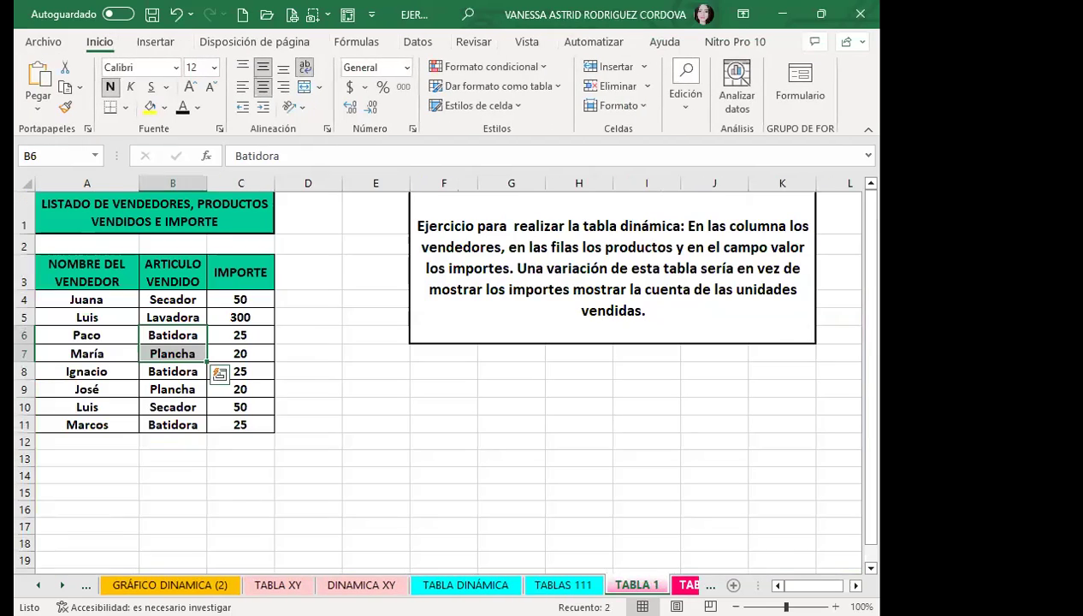
key(ctrl+Page_Down)
key(ctrl+Page_Down)
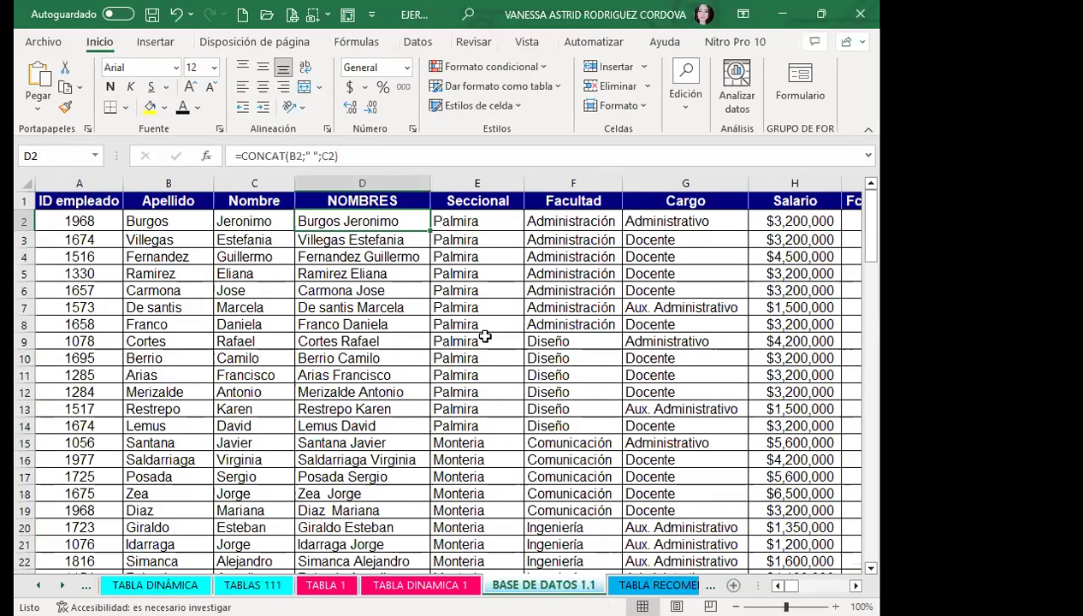
click(476, 325)
key(ctrl+Page_Down)
scroll(328, 354, down, 7)
scroll(328, 354, down, 2)
scroll(327, 354, down, 4)
scroll(328, 354, down, 3)
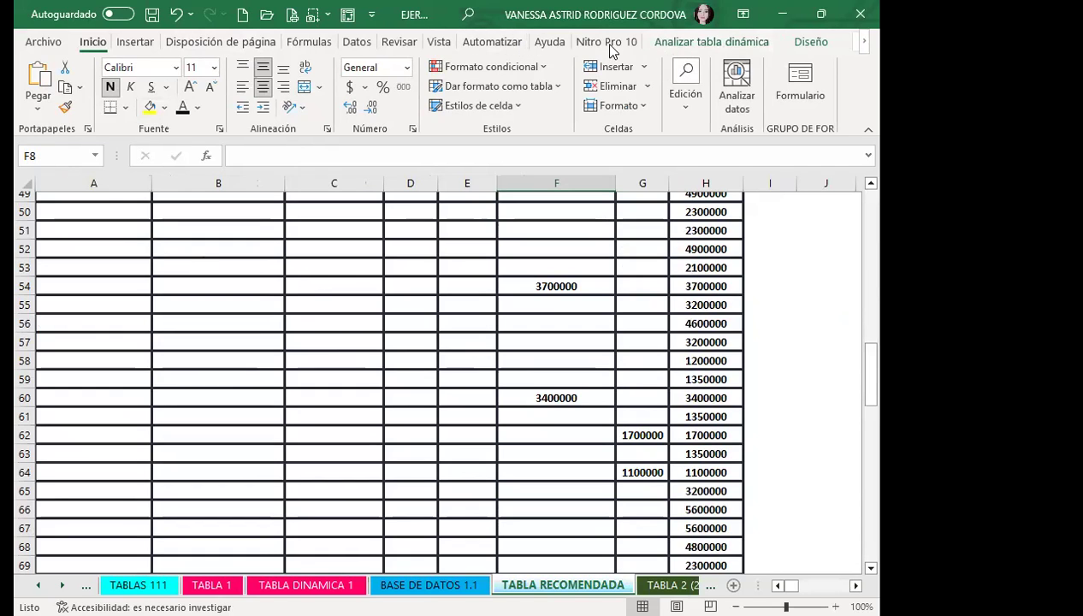
Insert a clustered column pivot chart from the salary pivot table.
click(683, 43)
click(629, 85)
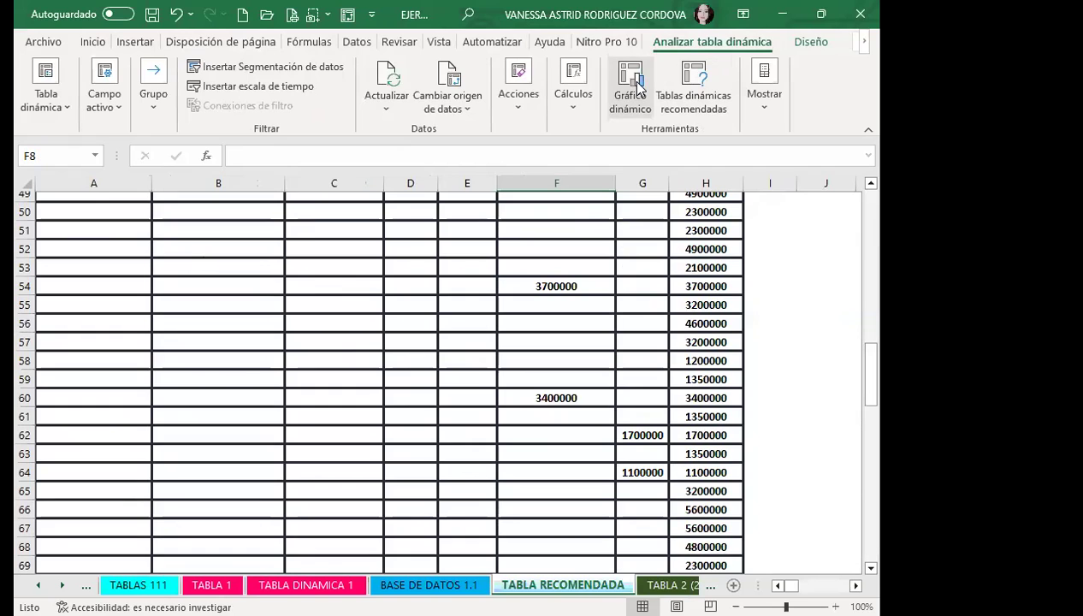
click(224, 169)
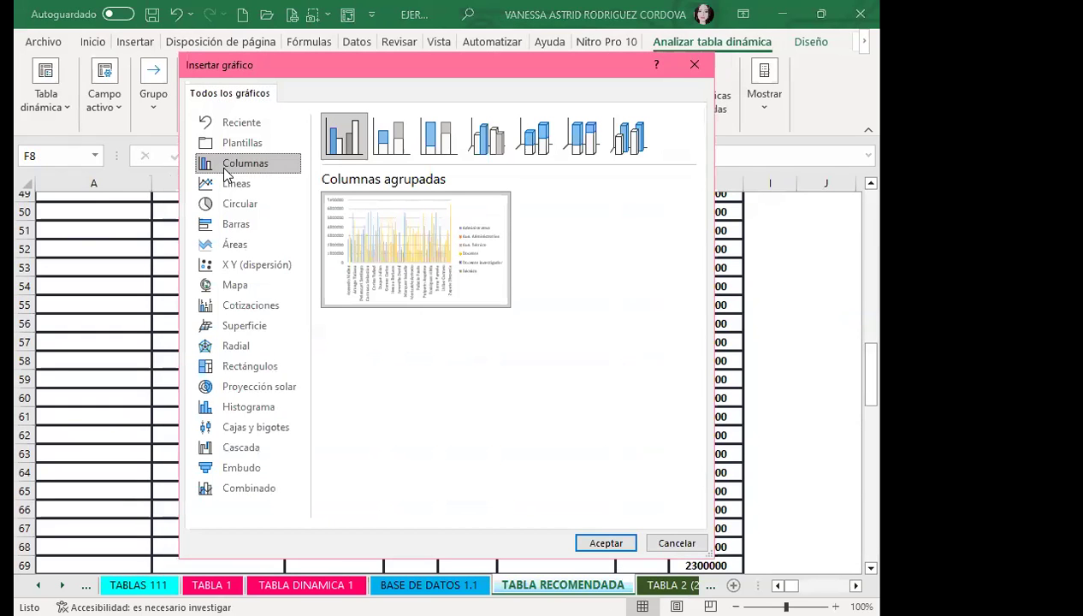
mouse_move(448, 228)
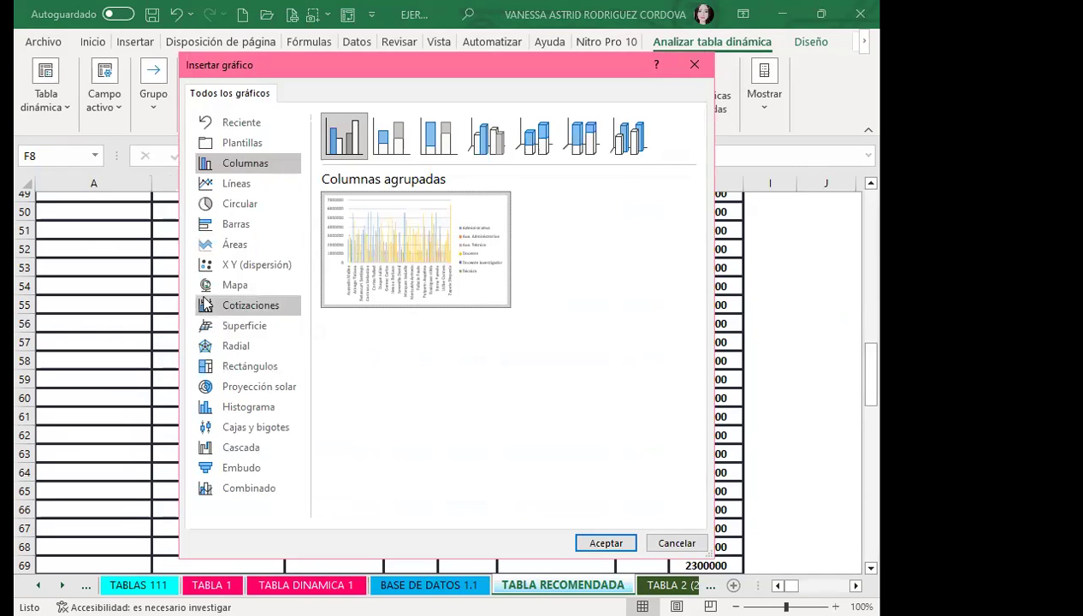
click(236, 224)
click(247, 167)
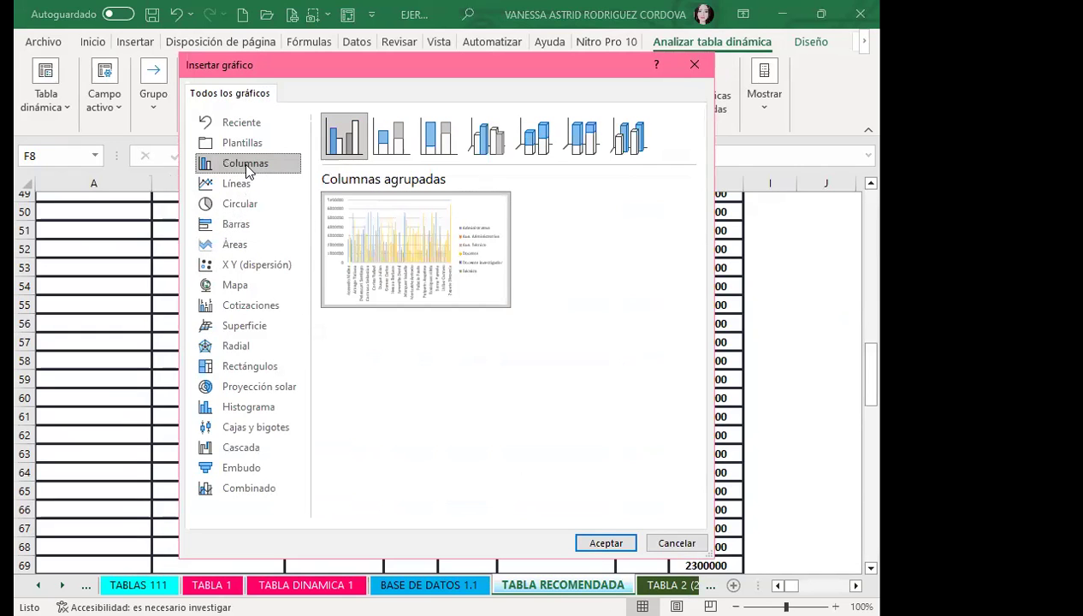
click(616, 540)
Relocate the chart just under the table at row 120 and enlarge it so all names fit.
mouse_move(456, 291)
mouse_down()
mouse_move(473, 268)
mouse_move(442, 478)
mouse_up()
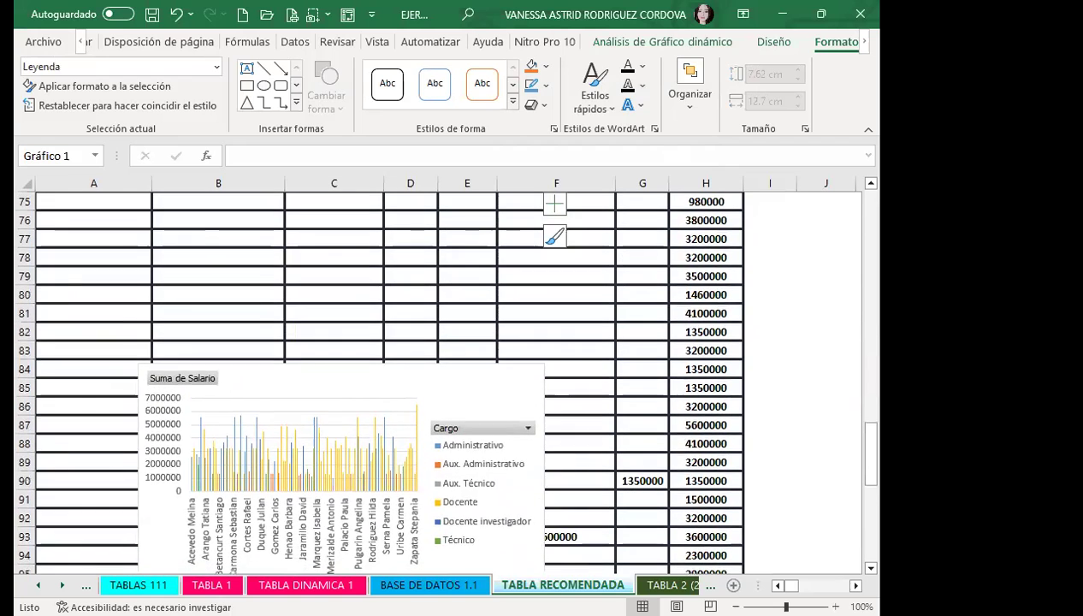
drag(441, 477, 497, 570)
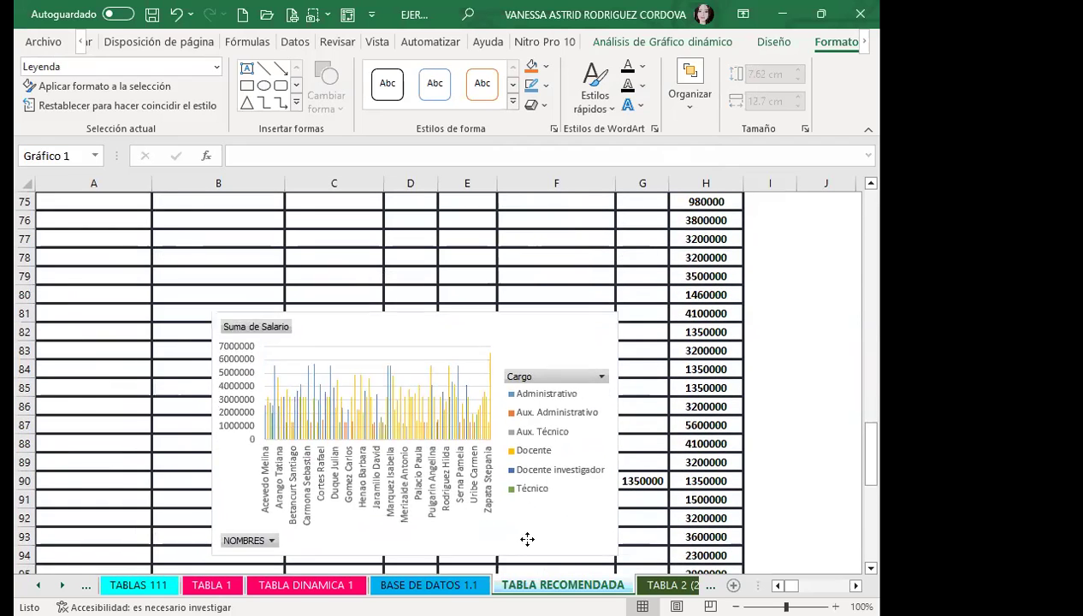
key(Escape)
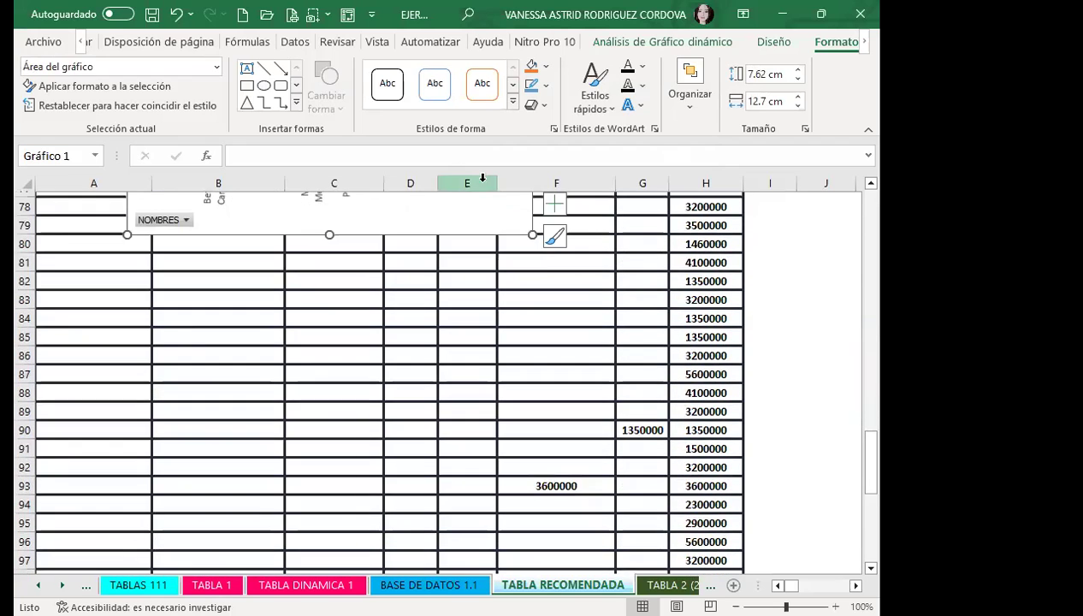
drag(467, 249, 459, 388)
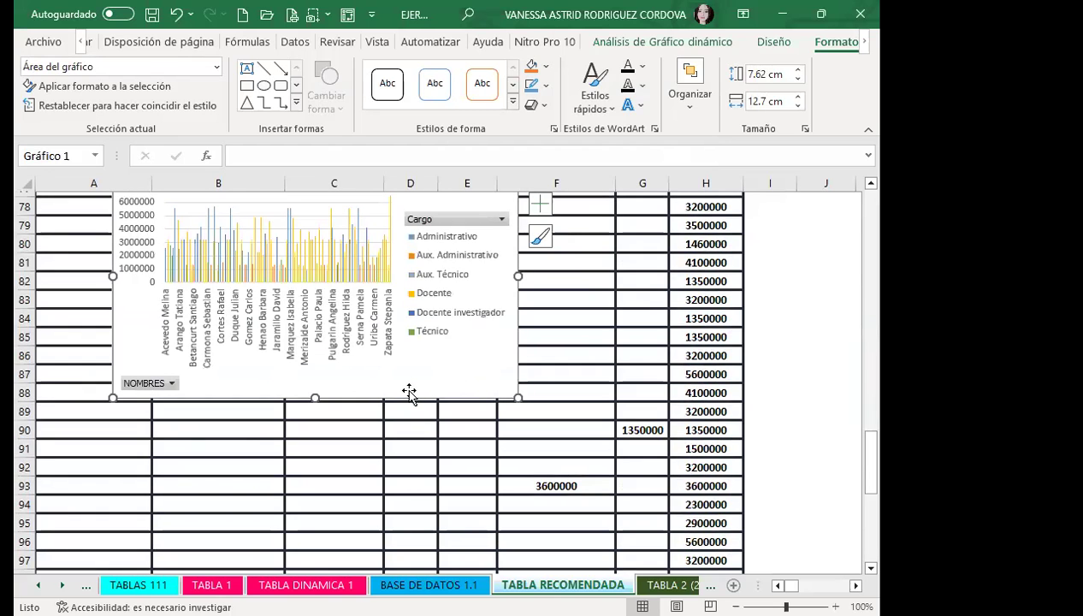
key(Delete)
scroll(281, 489, down, 9)
scroll(225, 372, down, 5)
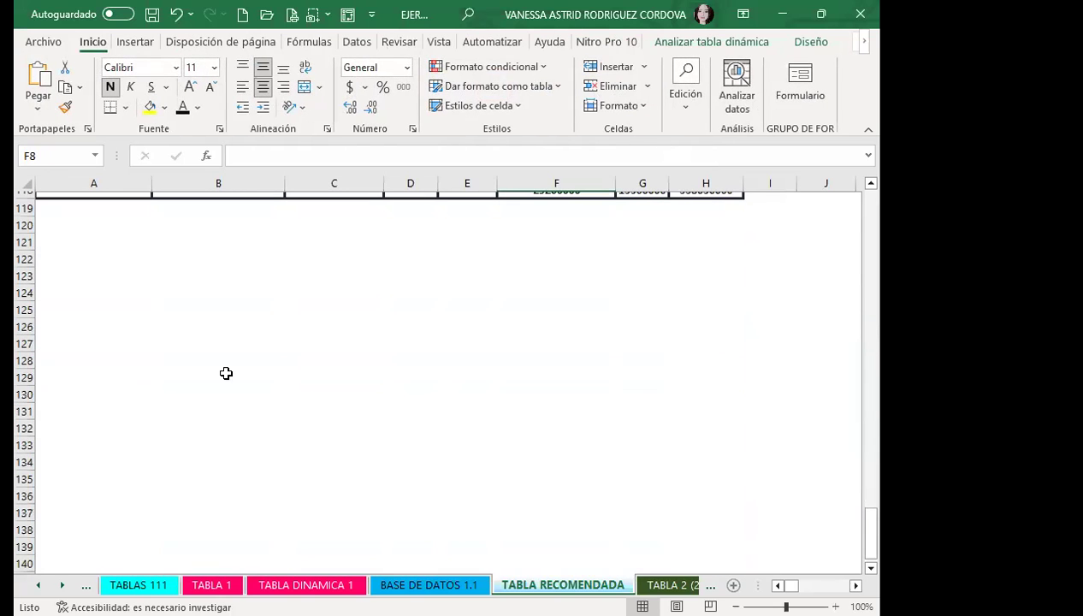
click(192, 315)
key(ctrl+v)
drag(422, 320, 344, 241)
drag(484, 468, 729, 548)
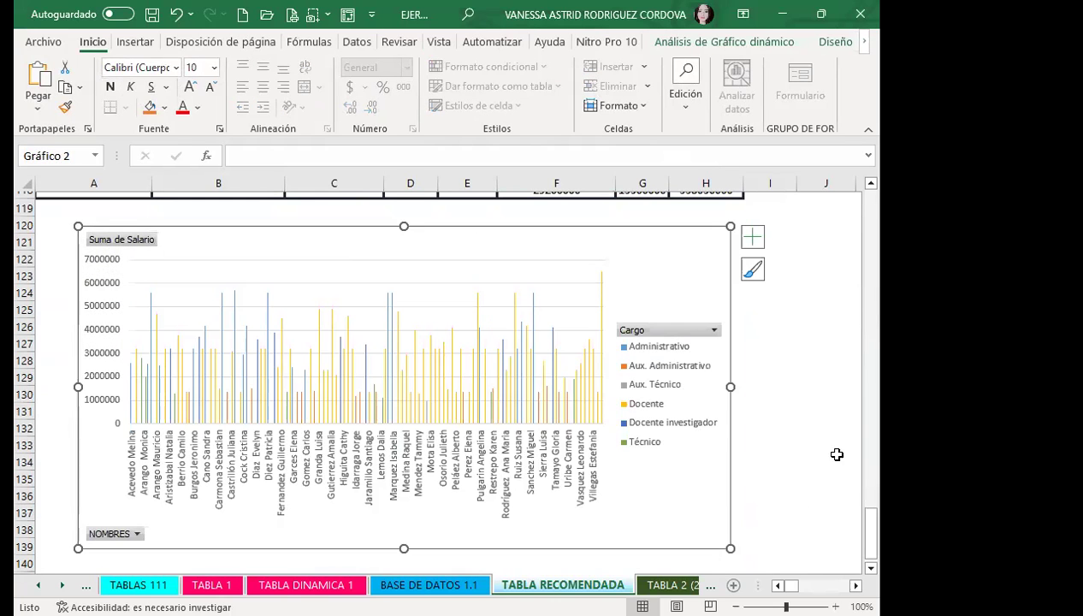
click(471, 462)
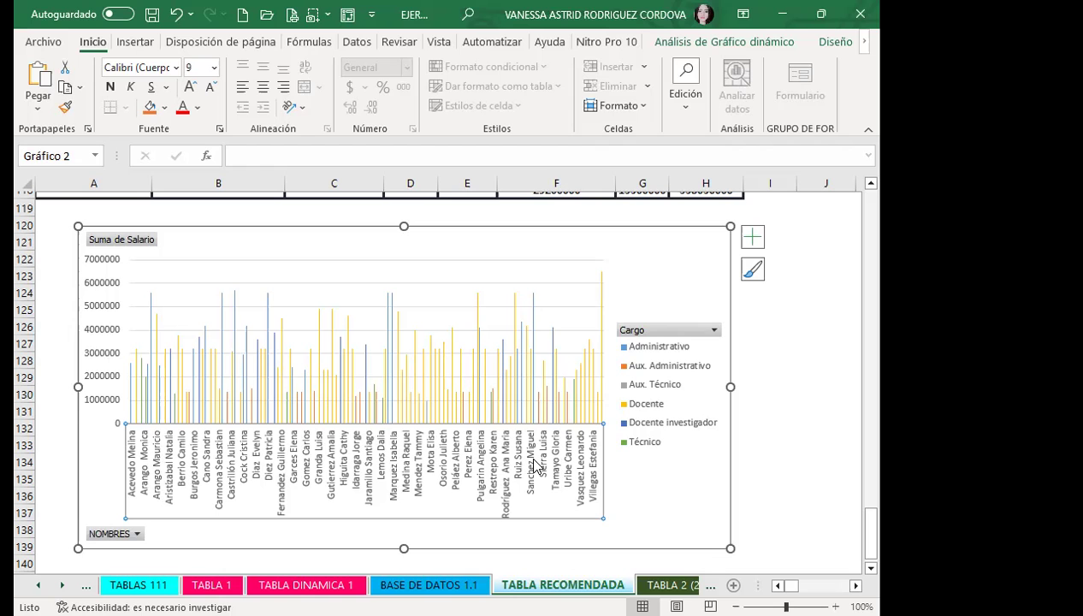
scroll(302, 249, up, 3)
scroll(350, 339, up, 3)
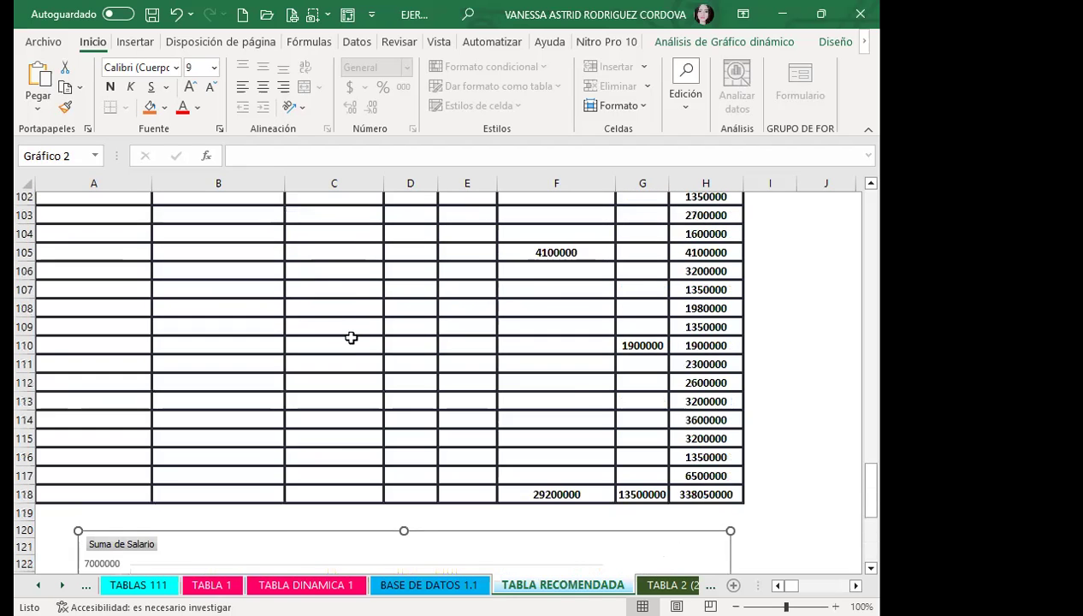
scroll(352, 342, up, 3)
scroll(353, 342, down, 4)
scroll(355, 343, down, 1)
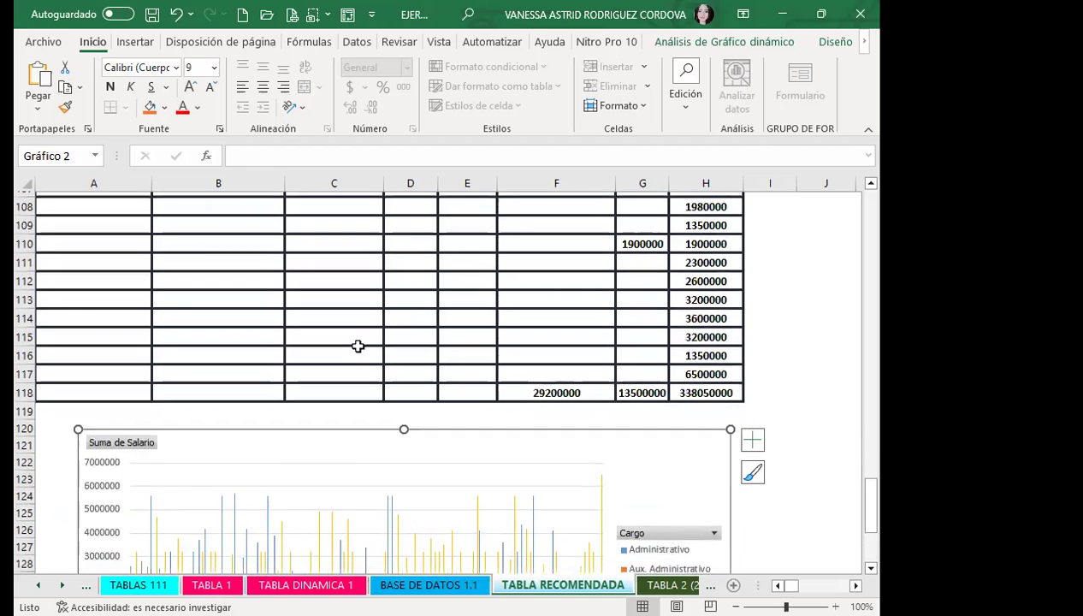
scroll(358, 345, down, 3)
scroll(375, 415, down, 2)
scroll(663, 517, up, 1)
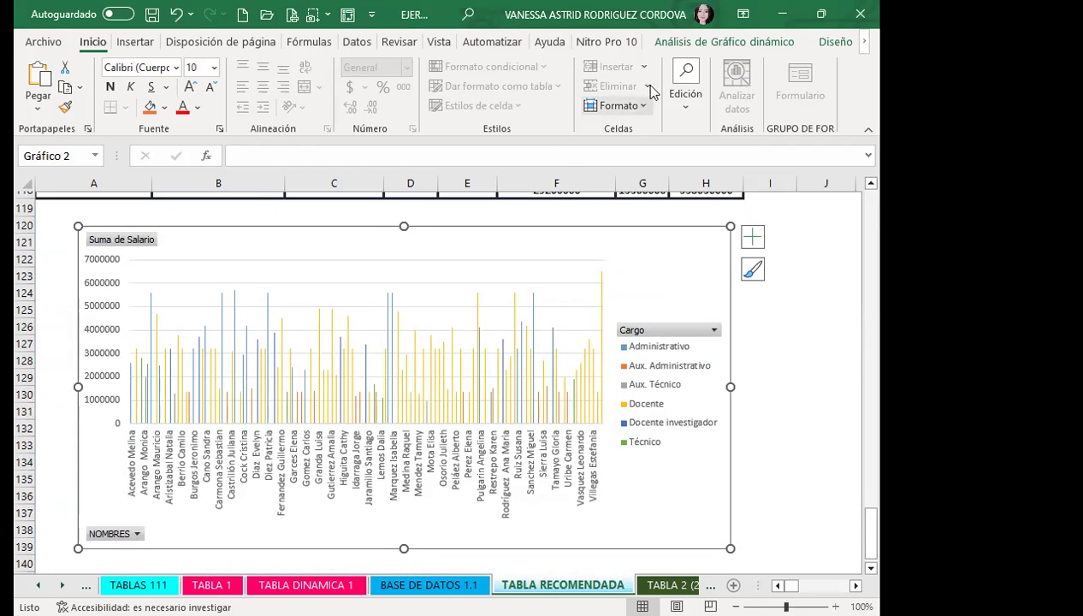
click(717, 42)
click(596, 94)
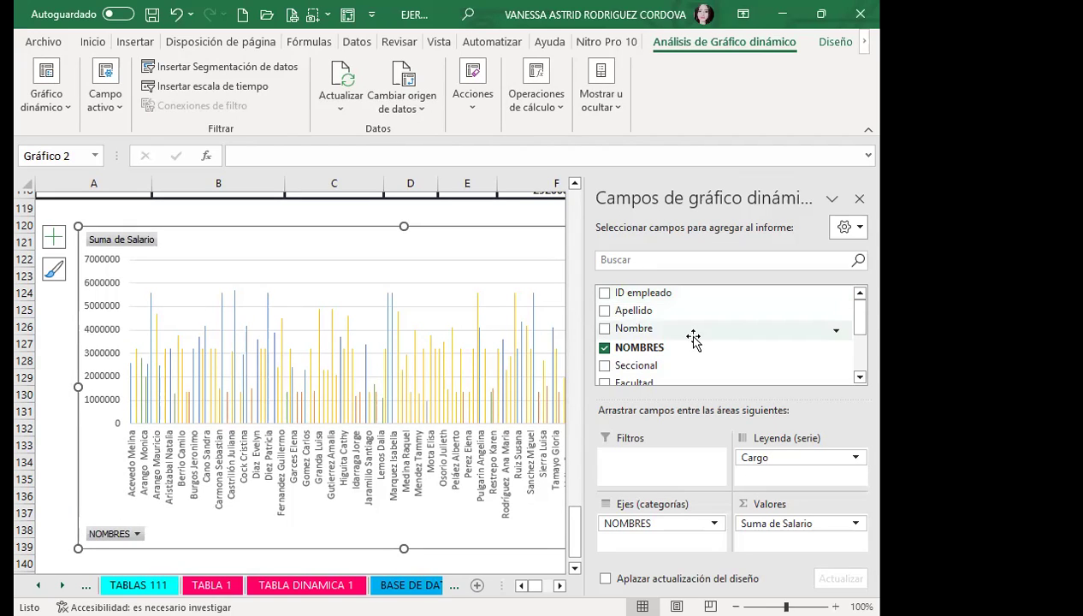
scroll(648, 347, down, 1)
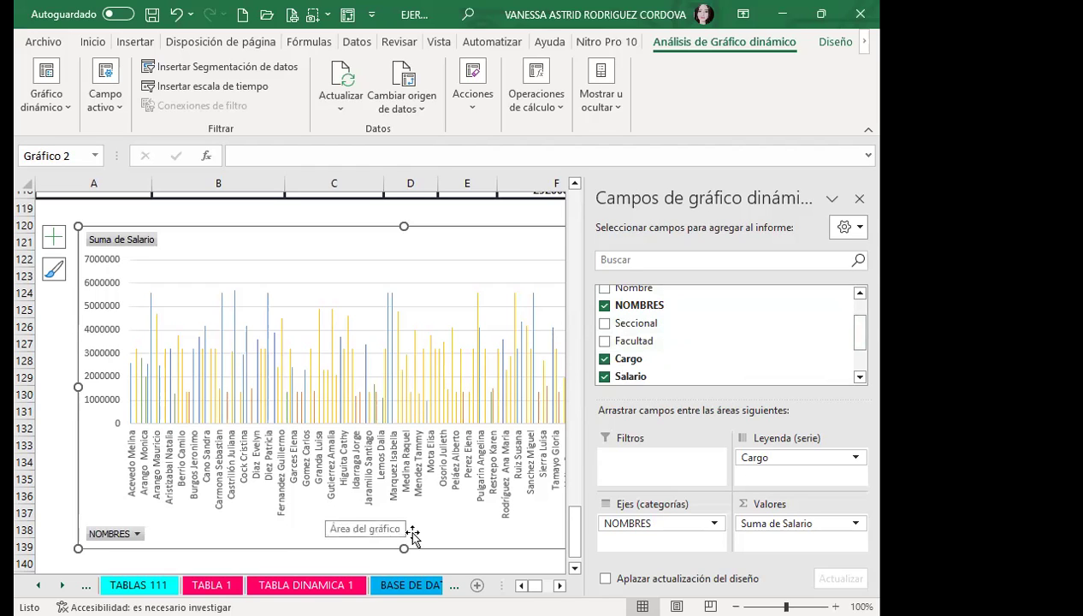
click(860, 199)
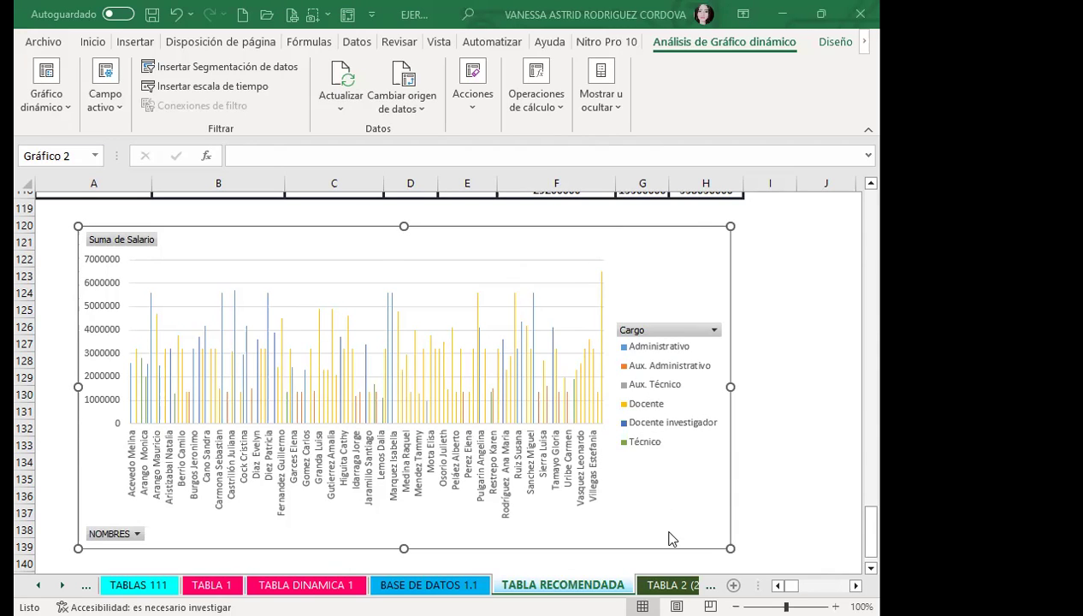
click(669, 585)
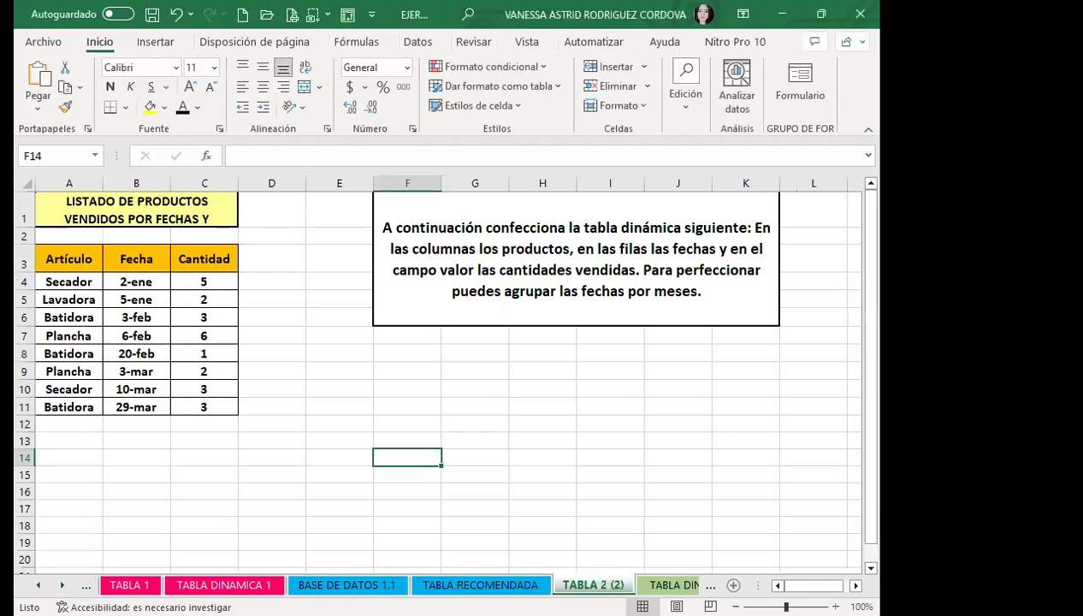
click(678, 585)
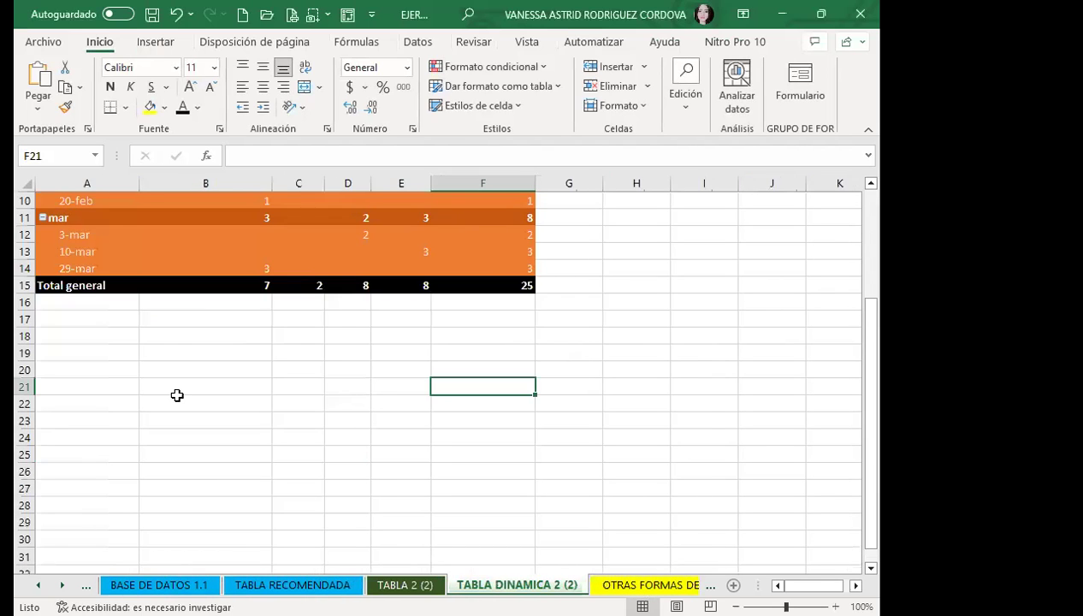
scroll(177, 395, up, 3)
click(619, 586)
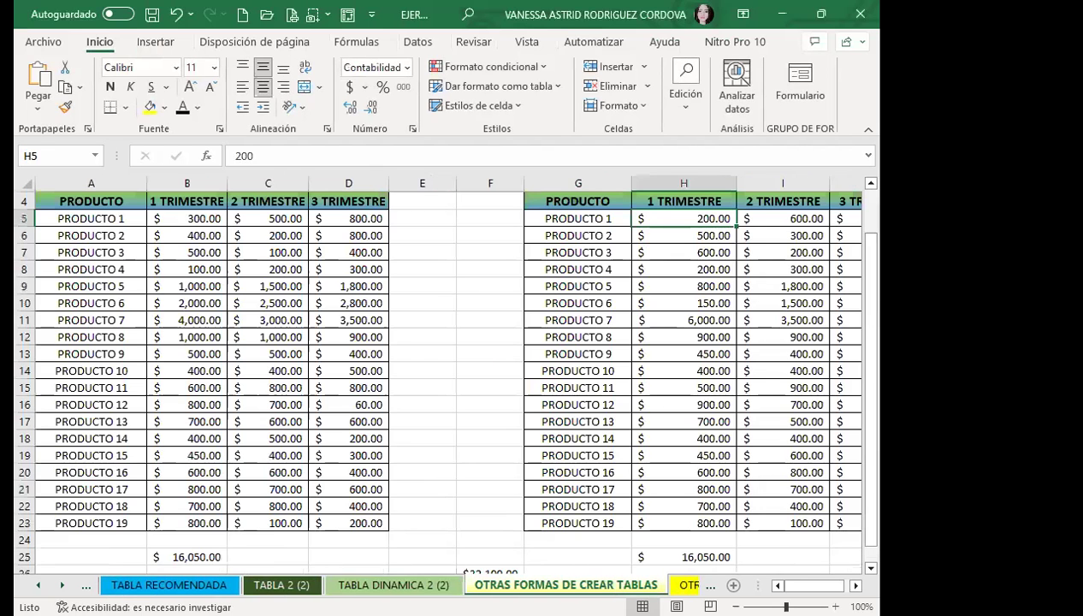
key(ctrl+Page_Up)
key(ctrl+Page_Up)
key(ctrl+Page_Up)
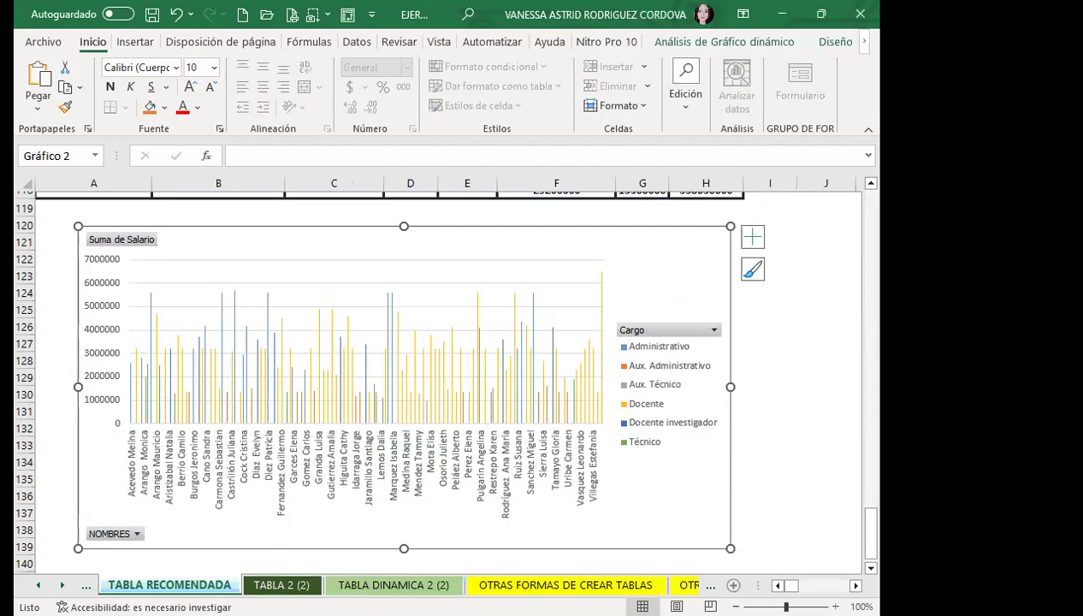
scroll(477, 416, up, 6)
scroll(425, 368, up, 7)
scroll(428, 377, down, 11)
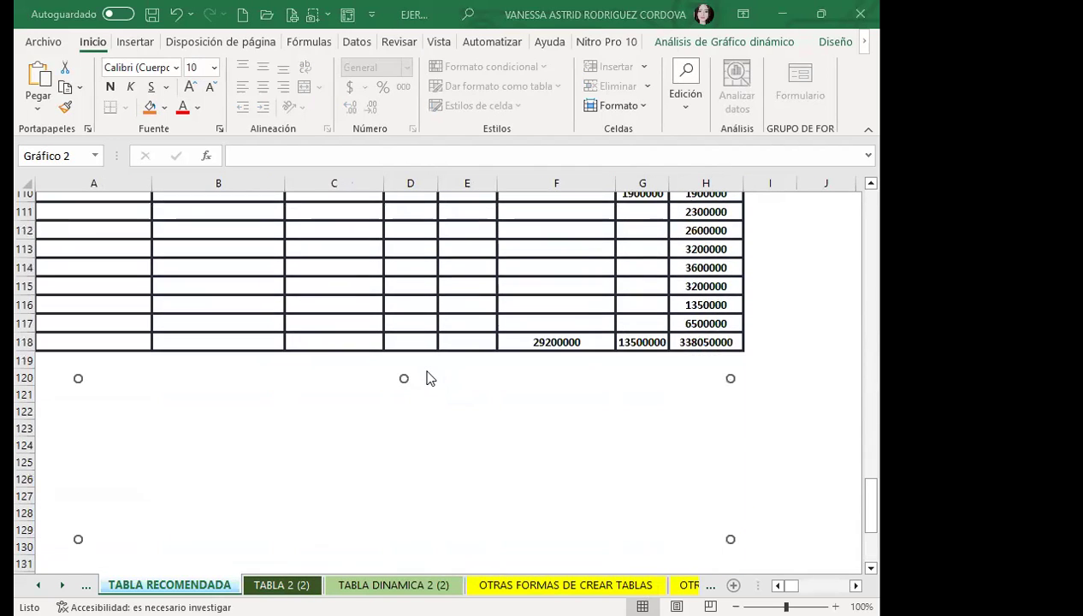
scroll(428, 377, down, 2)
click(673, 293)
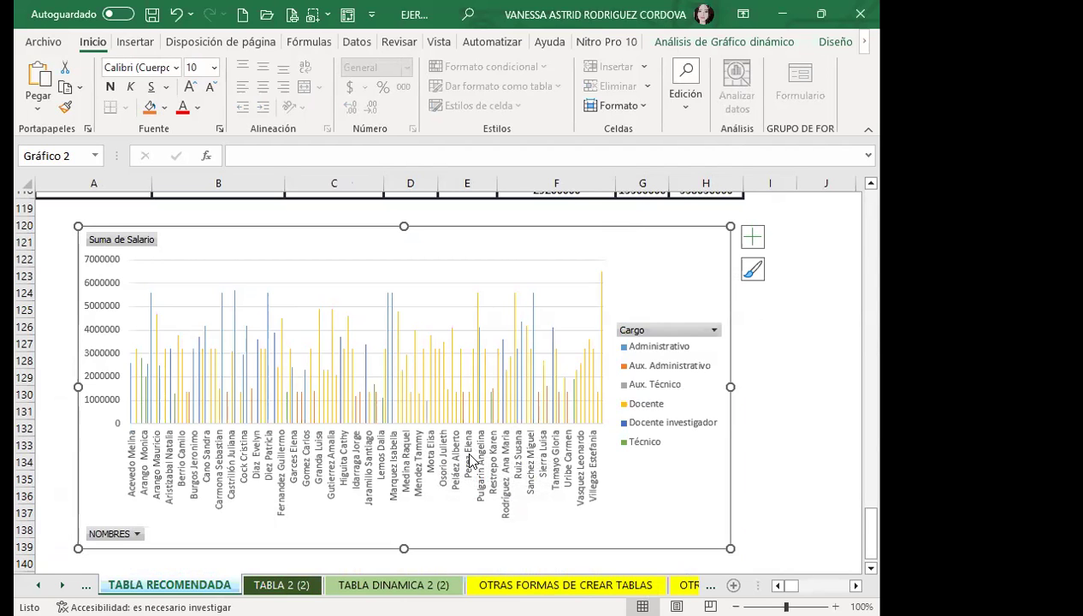
scroll(519, 247, up, 3)
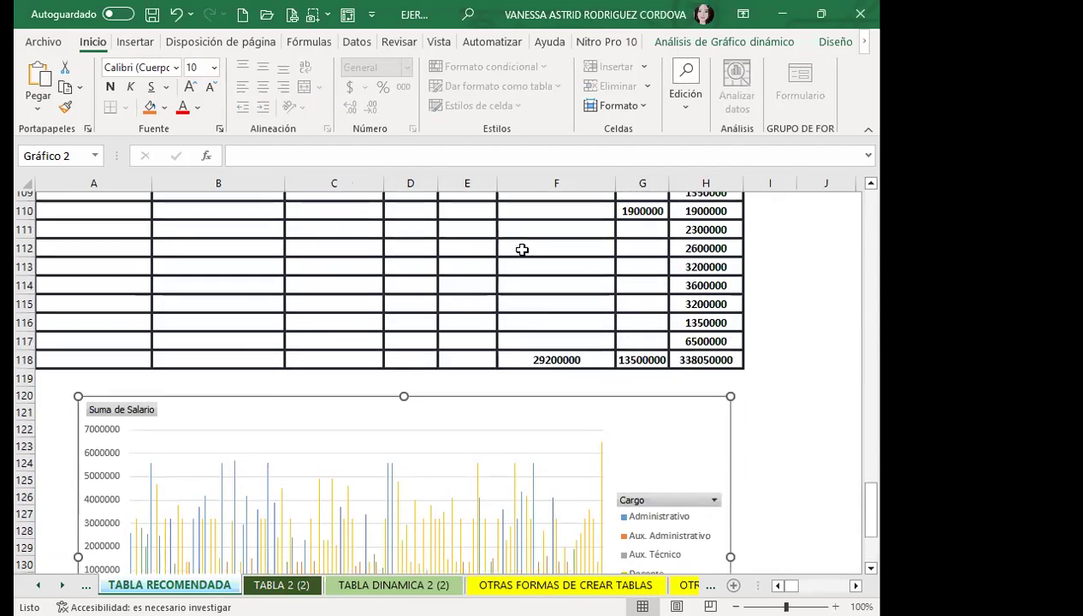
scroll(520, 246, up, 2)
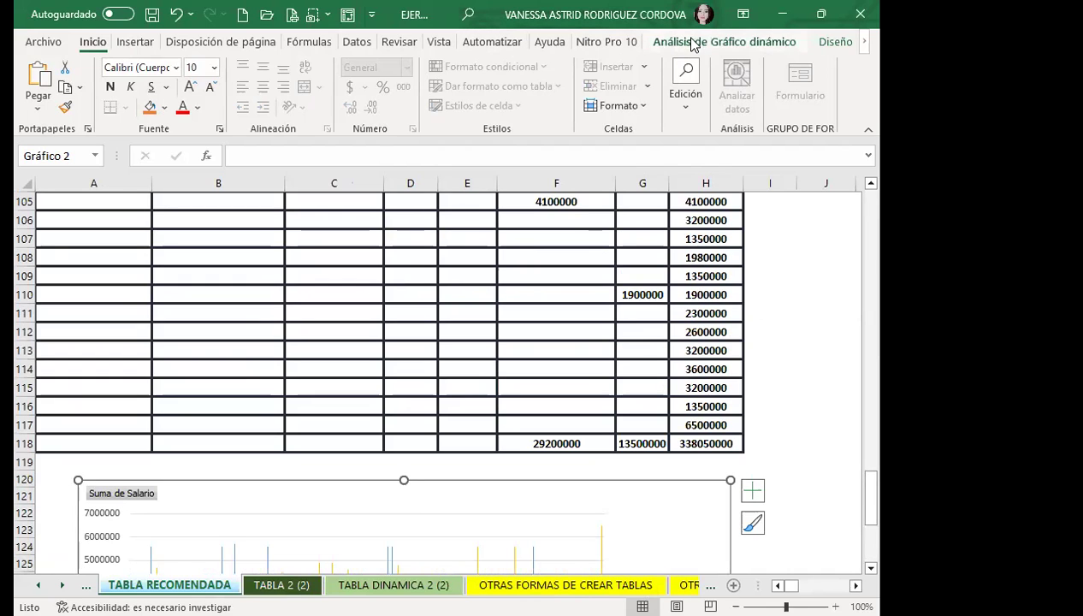
Insert a slicer on the NOMBRES field for the salary pivot chart, then reselect the chart.
click(724, 41)
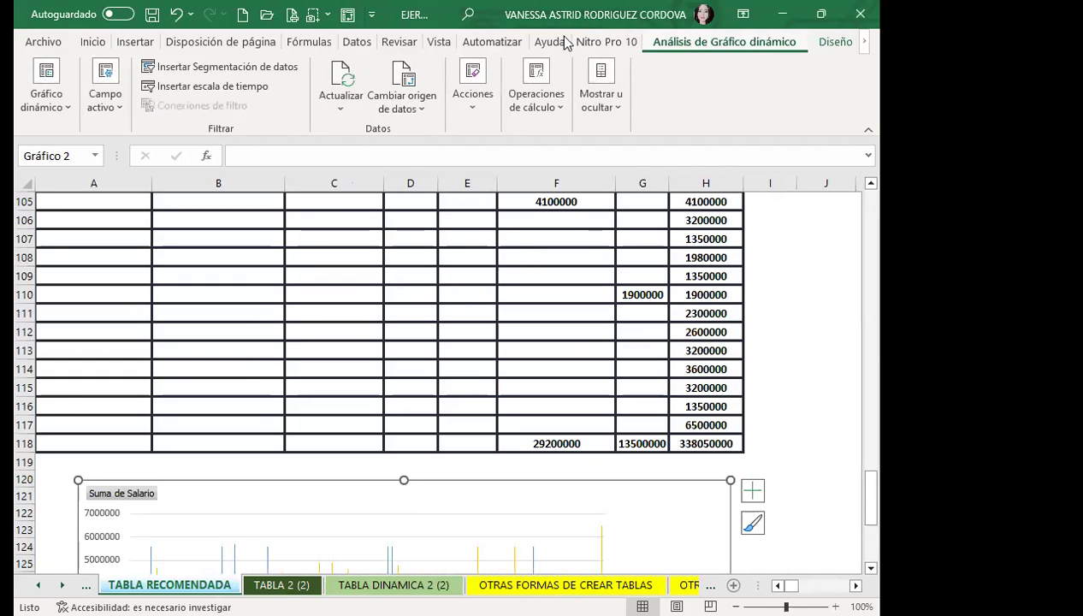
click(206, 67)
click(404, 205)
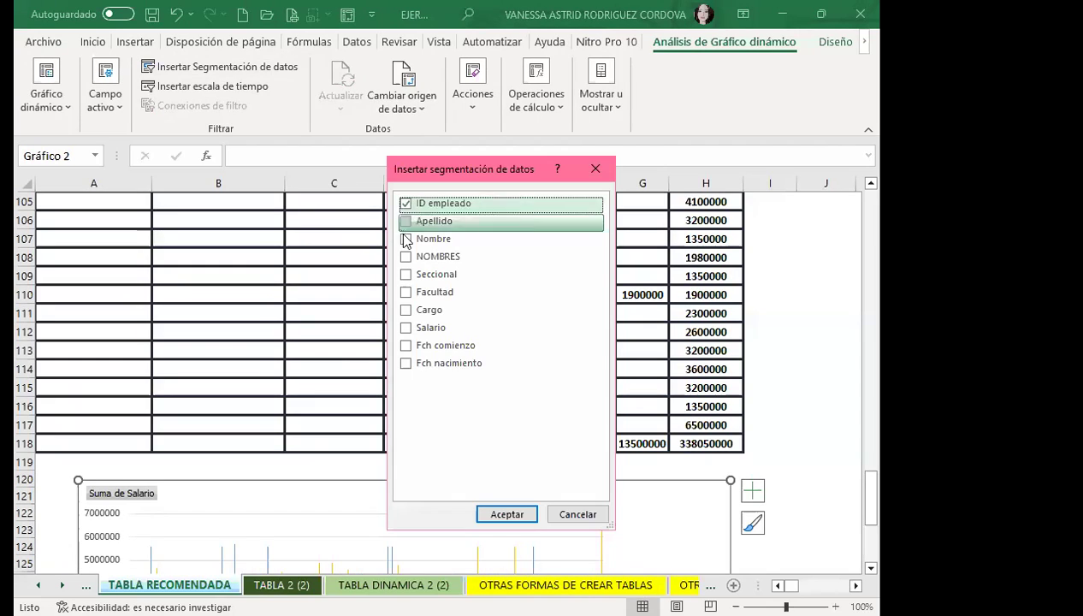
click(405, 204)
click(406, 257)
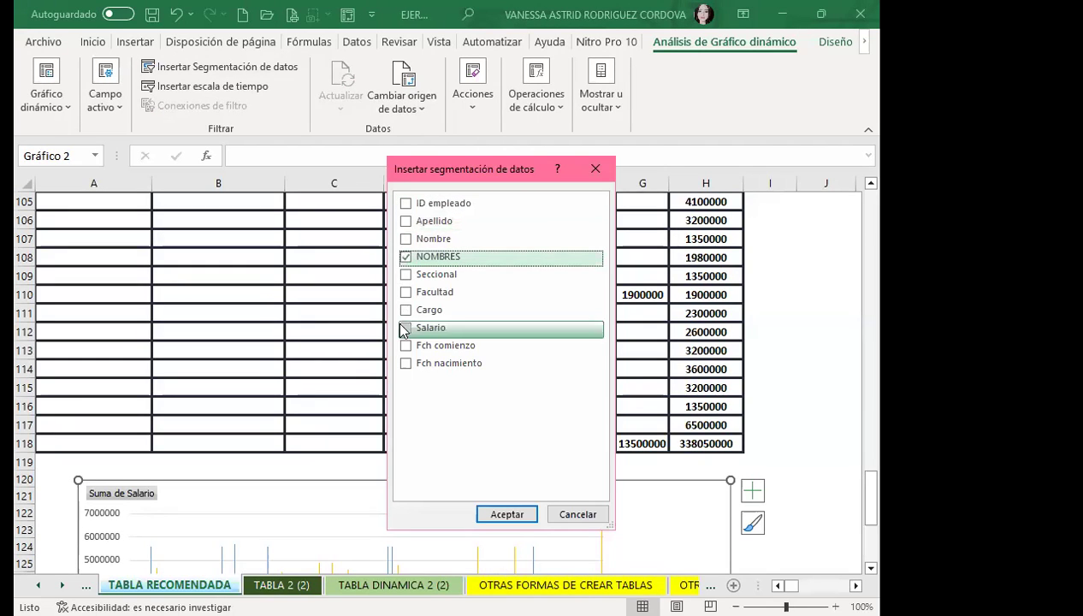
click(502, 516)
scroll(472, 450, down, 2)
mouse_move(472, 361)
mouse_down()
mouse_move(787, 355)
mouse_move(787, 440)
mouse_up()
scroll(787, 356, down, 3)
scroll(770, 479, down, 3)
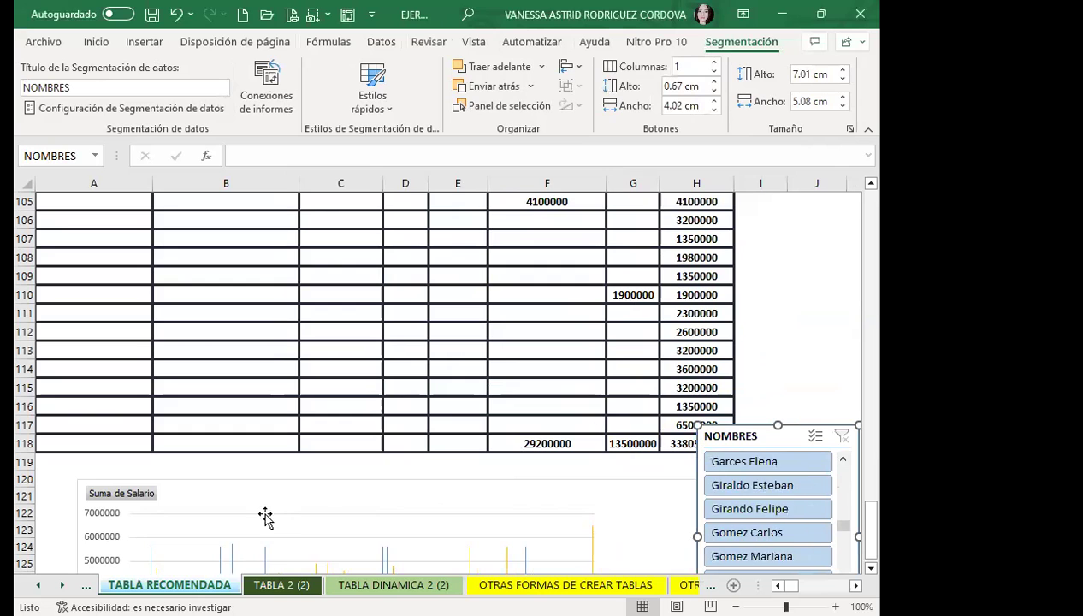
click(137, 482)
Narrow the salary pivot chart and move the NOMBRES slicer up beside its right edge.
scroll(170, 445, down, 3)
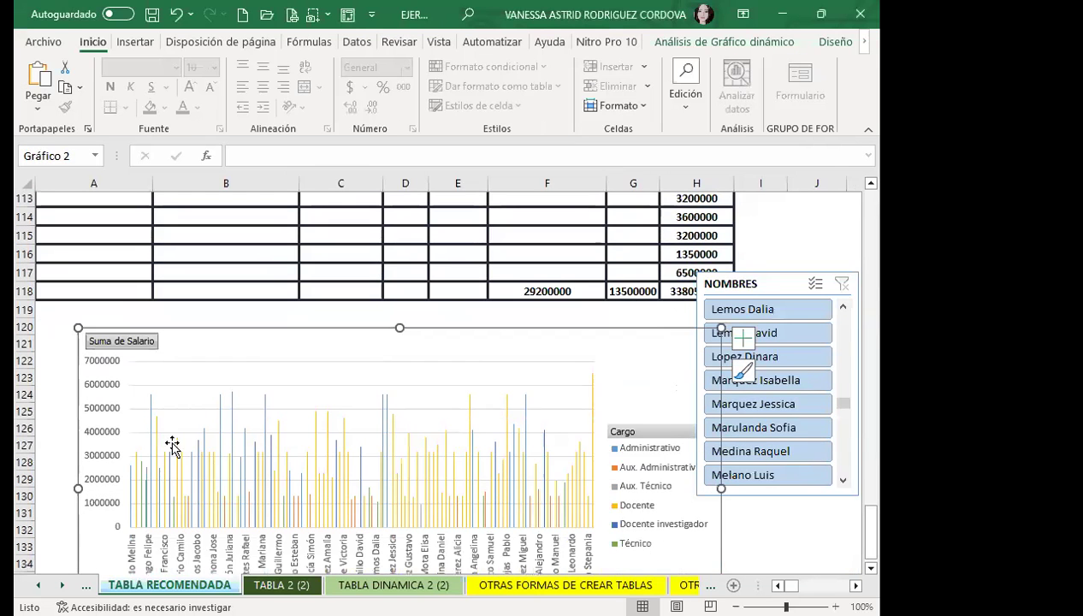
scroll(358, 362, down, 2)
scroll(853, 238, up, 5)
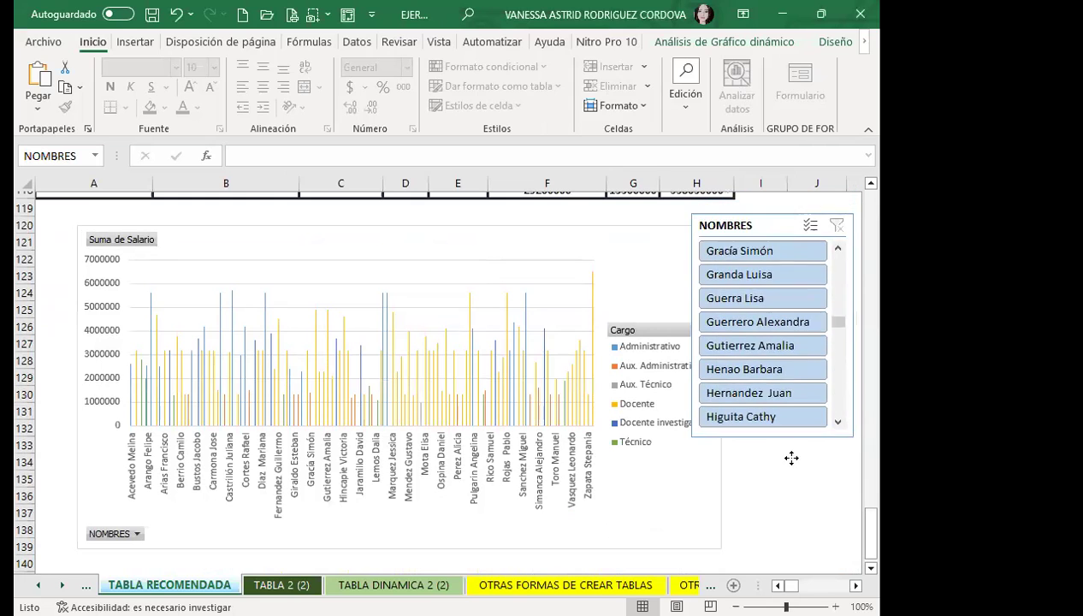
drag(795, 394, 807, 524)
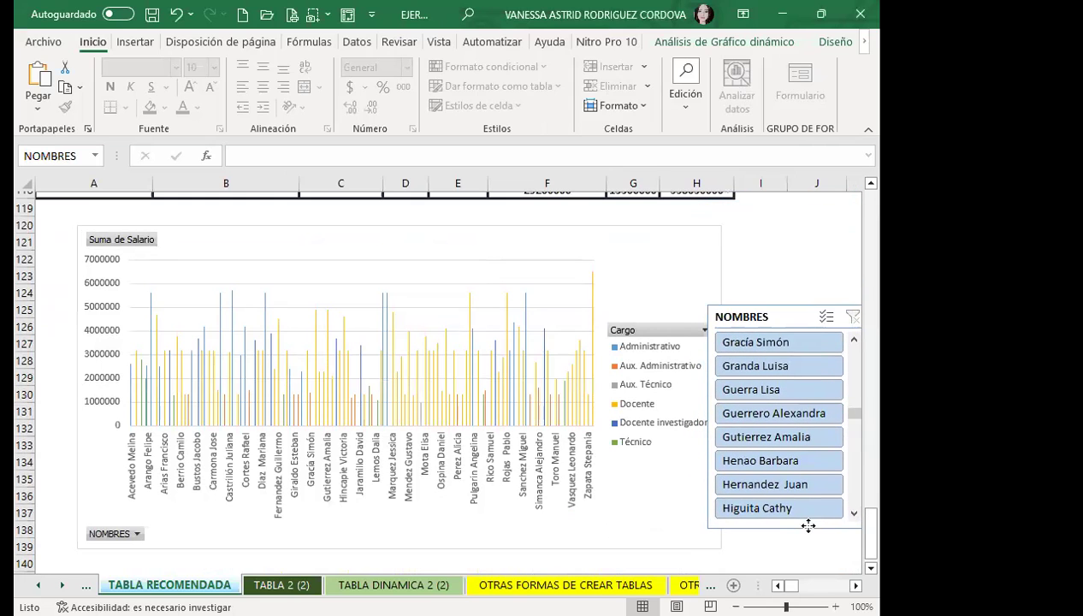
click(709, 296)
drag(718, 387, 638, 386)
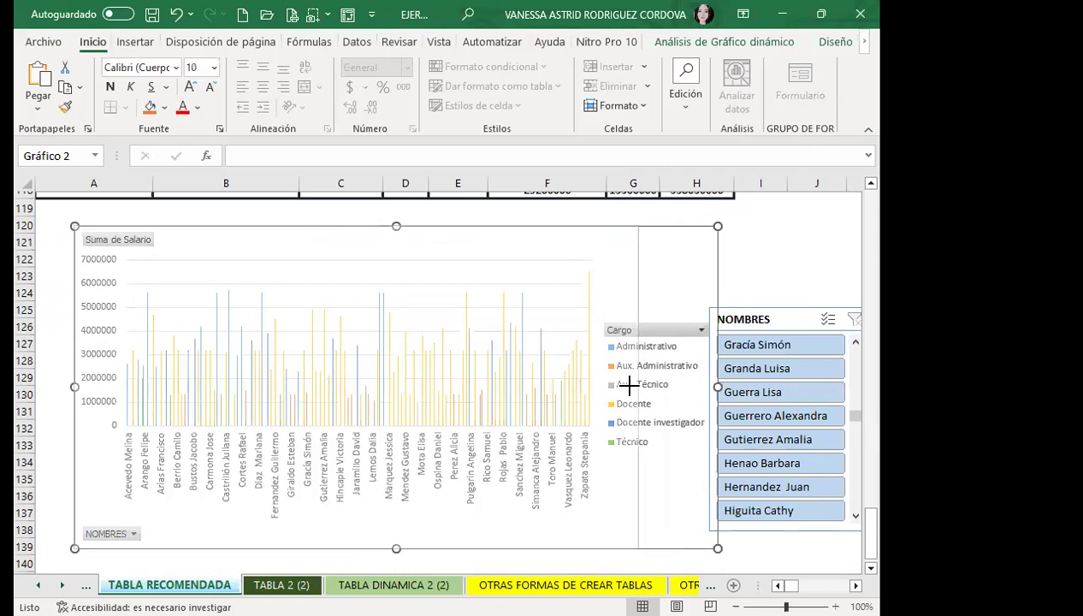
click(784, 306)
drag(784, 307, 733, 243)
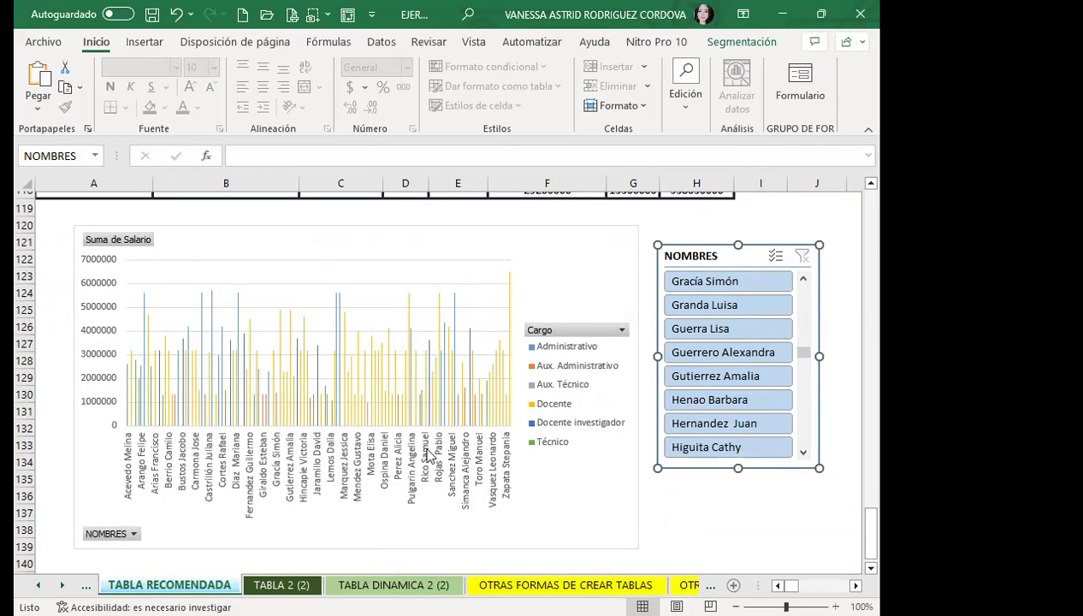
click(559, 495)
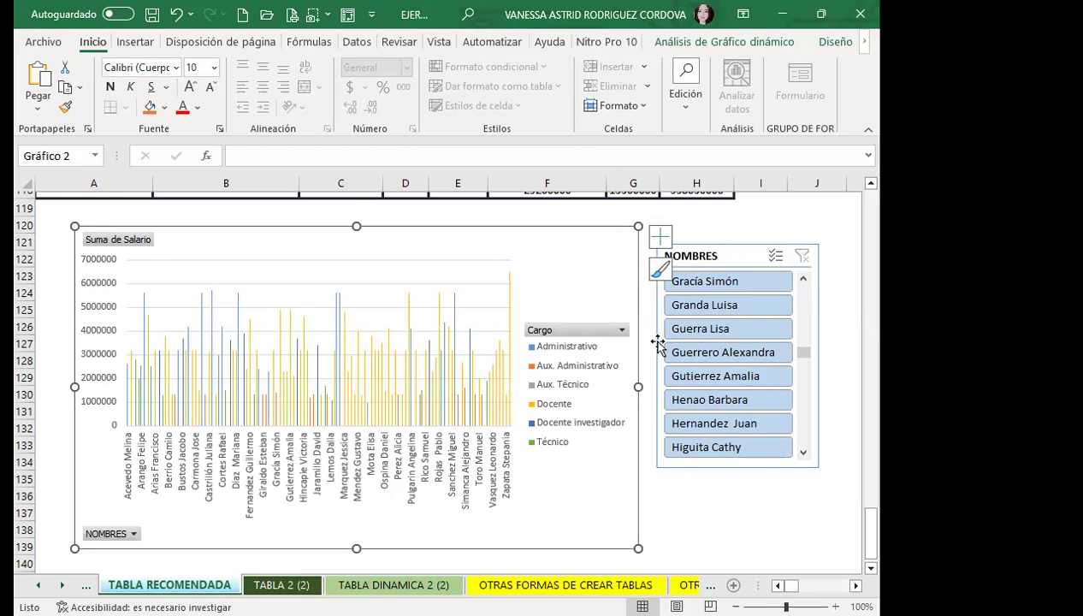
Ctrl-select a first group of employee names in the NOMBRES slicer, scrolling its list.
click(714, 280)
drag(714, 306, 716, 424)
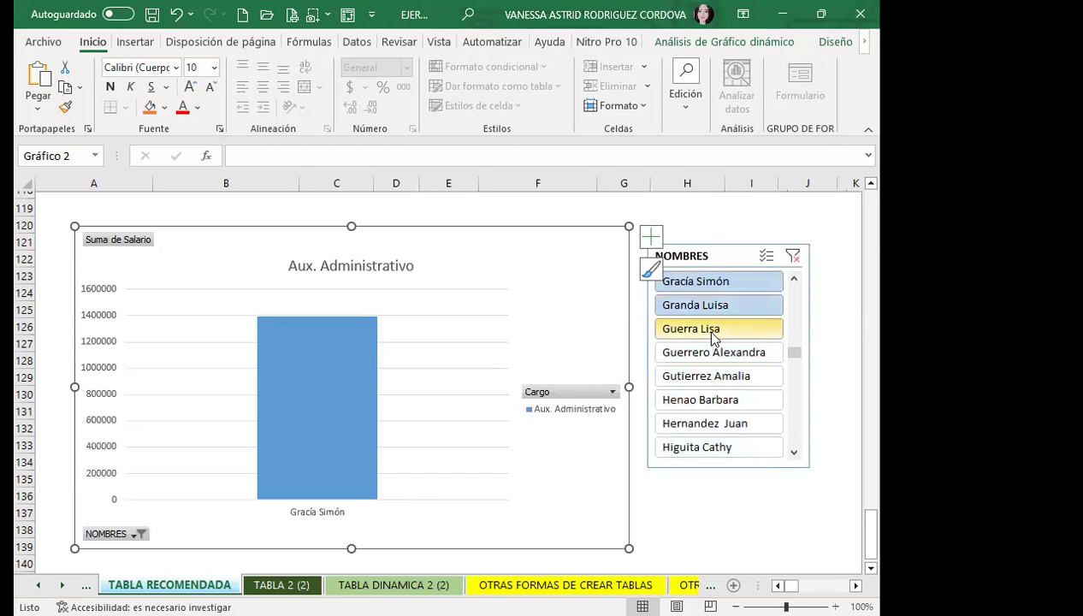
ctrl+click(707, 385)
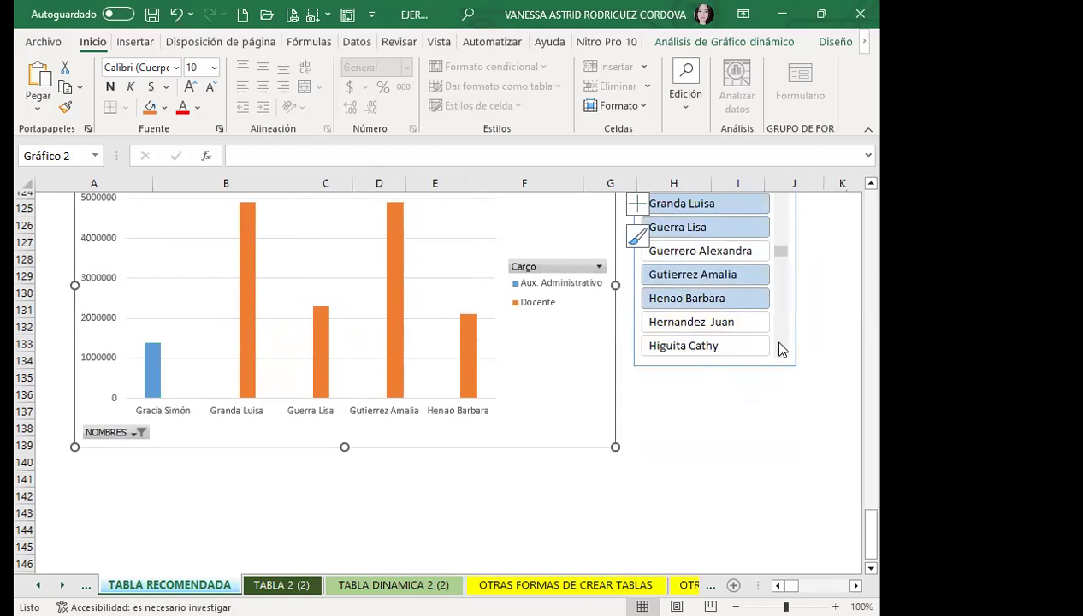
click(780, 350)
click(780, 350)
ctrl+click(682, 252)
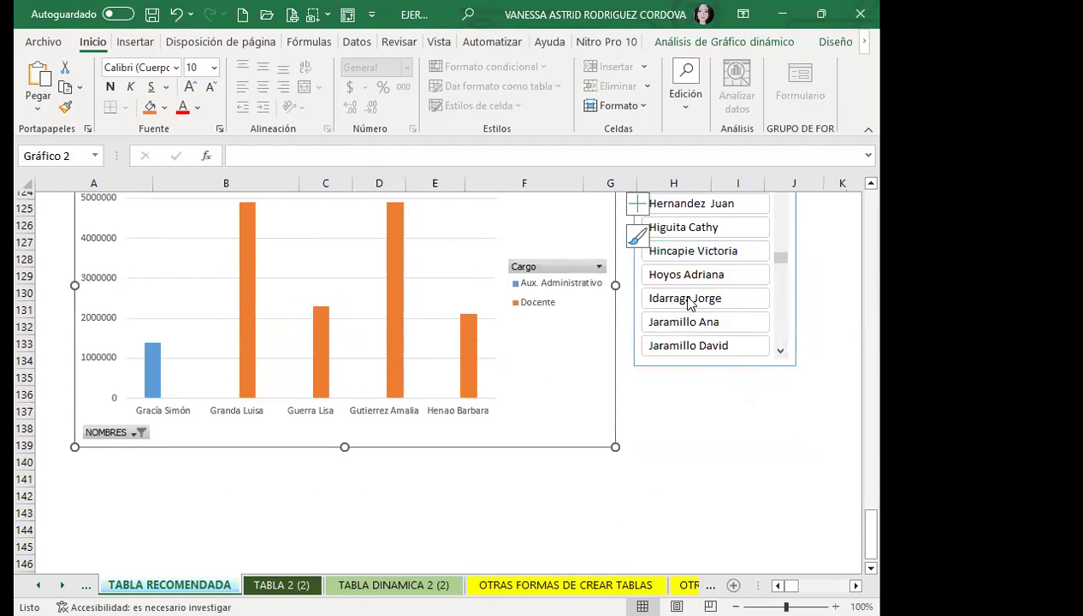
ctrl+click(688, 298)
ctrl+click(694, 323)
click(780, 350)
click(780, 350)
click(780, 350)
ctrl+click(689, 299)
ctrl+click(684, 347)
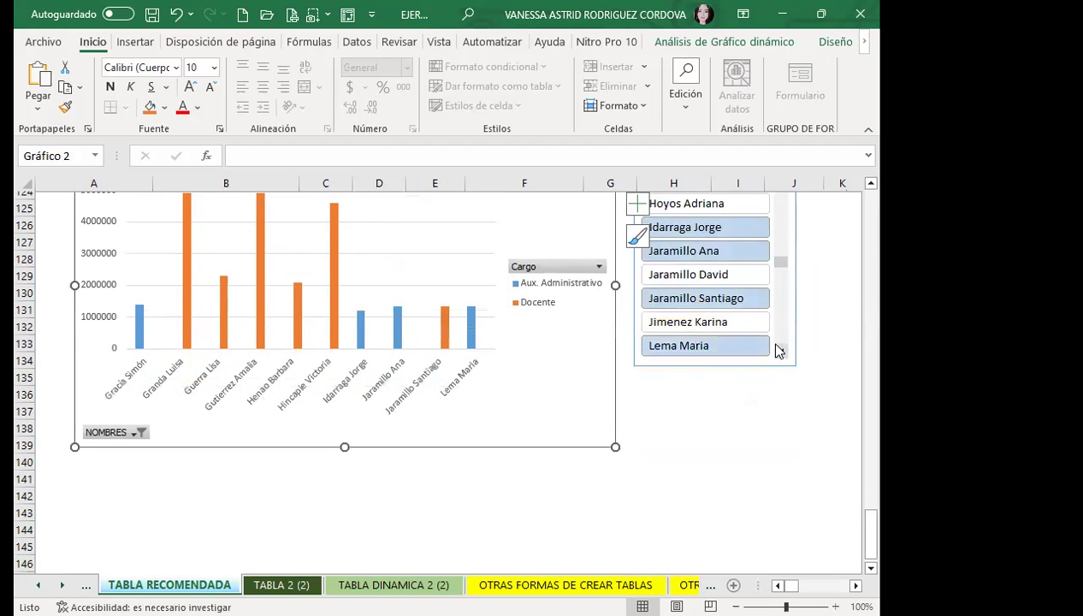
click(779, 350)
click(780, 351)
click(780, 351)
click(779, 351)
click(779, 350)
click(780, 351)
ctrl+click(720, 299)
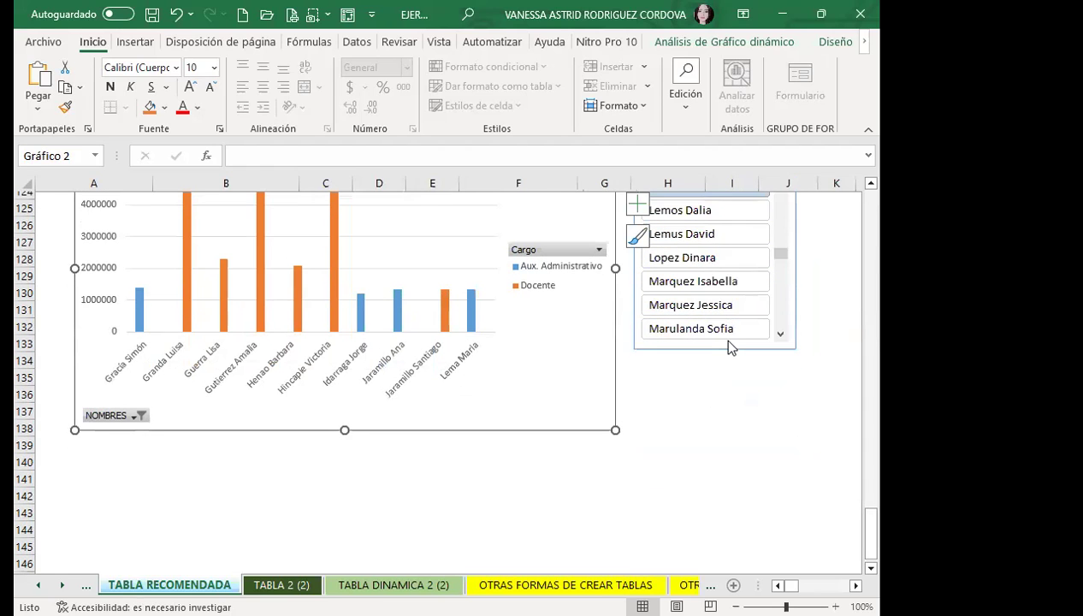
ctrl+click(744, 346)
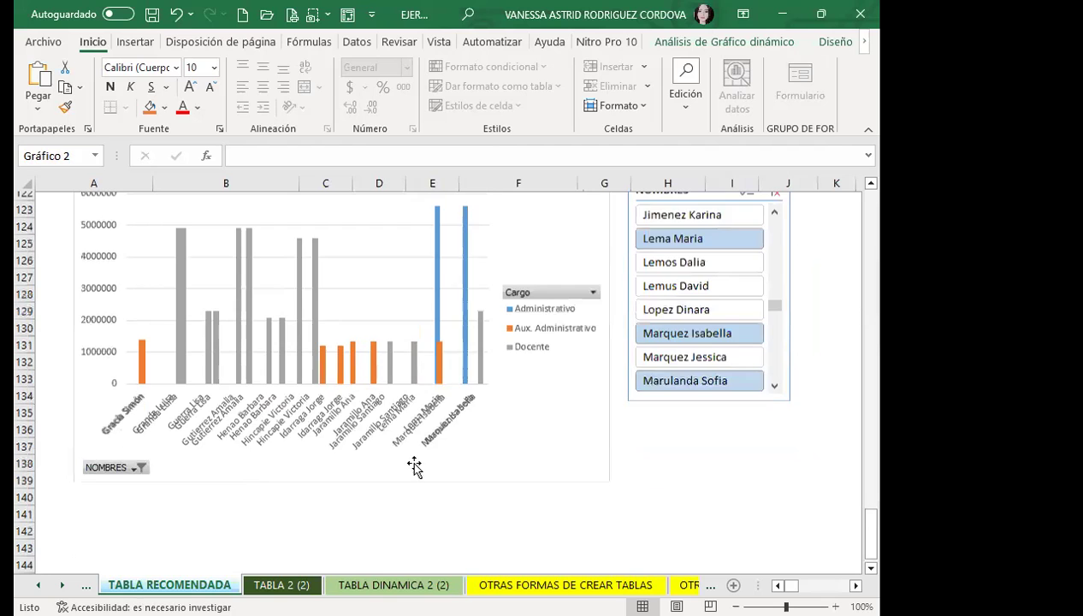
Add the remaining employees so the chart shows 16 names across four Cargo series.
click(416, 466)
scroll(483, 481, up, 3)
scroll(547, 501, down, 2)
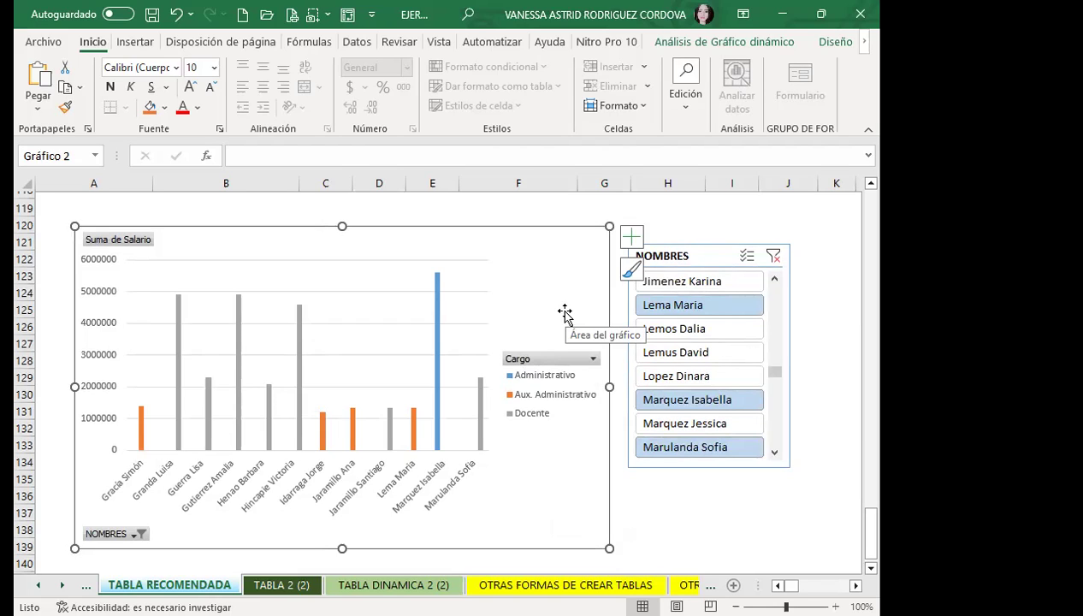
click(676, 331)
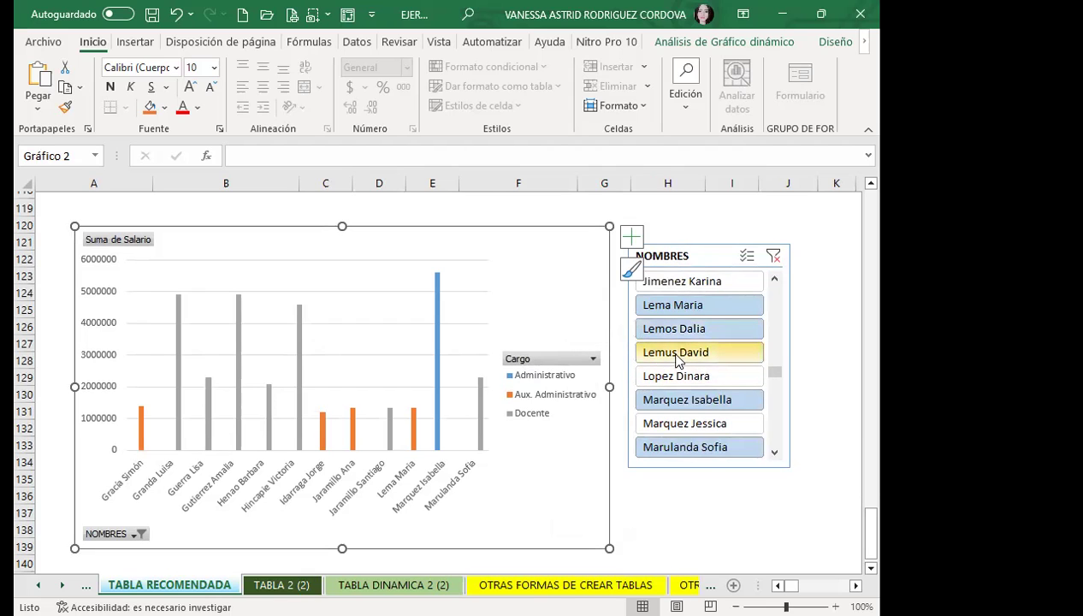
click(676, 354)
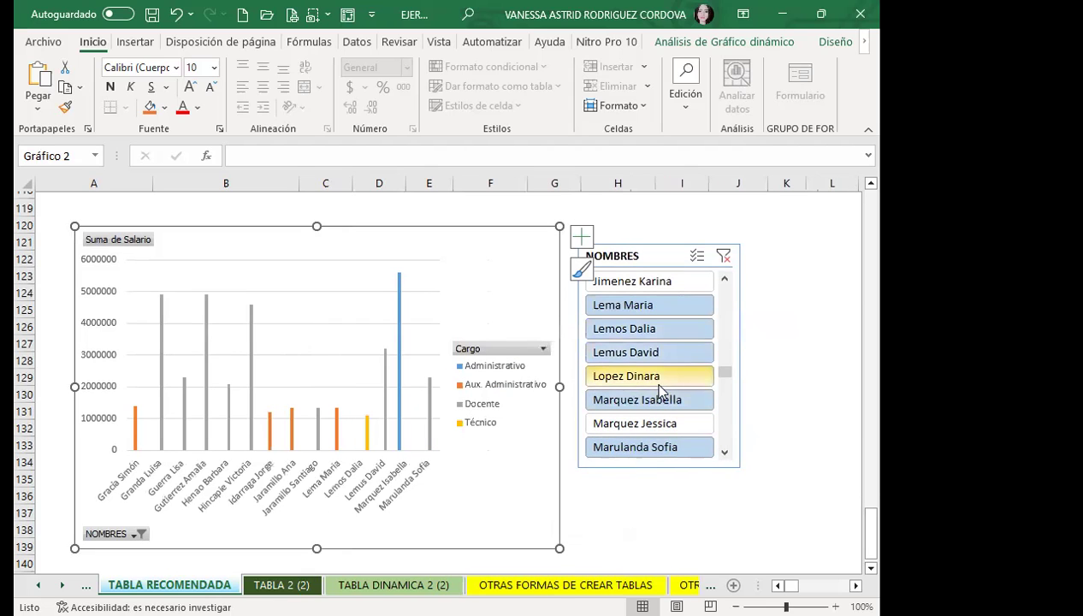
click(671, 379)
click(724, 452)
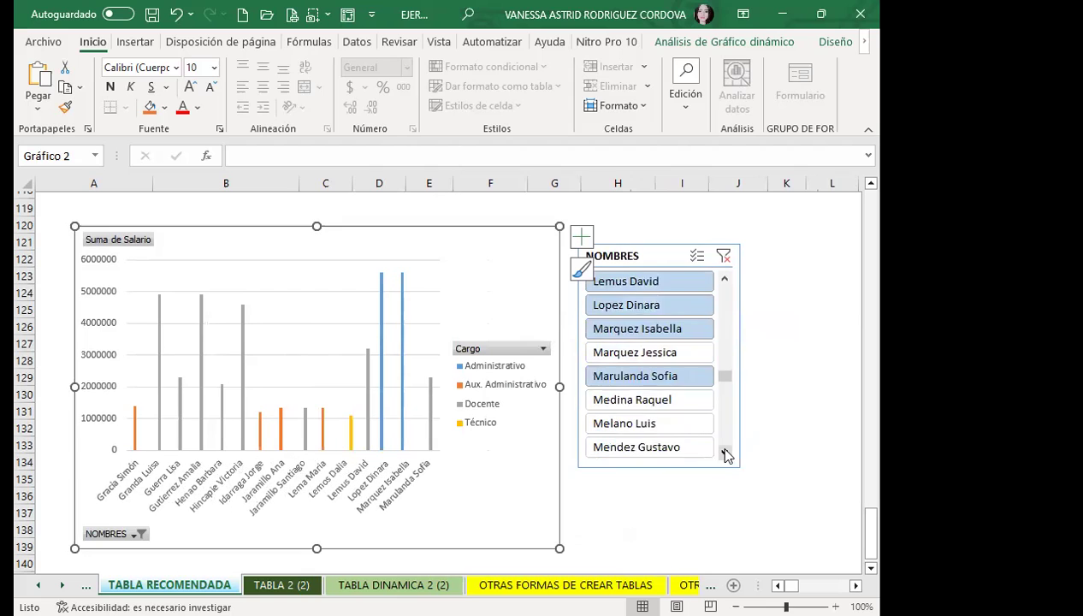
click(725, 451)
click(654, 379)
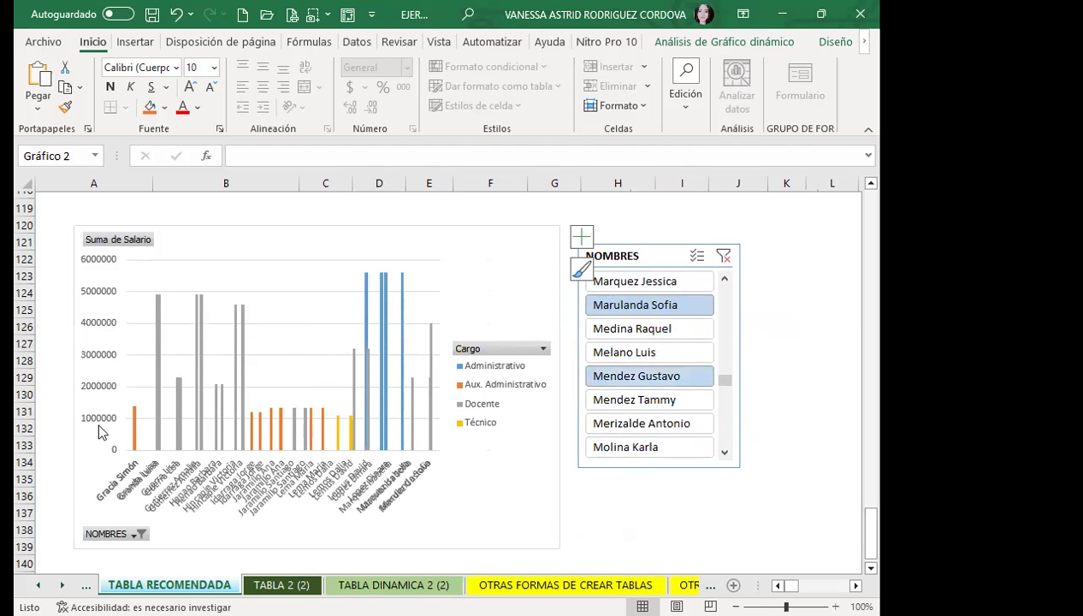
click(486, 488)
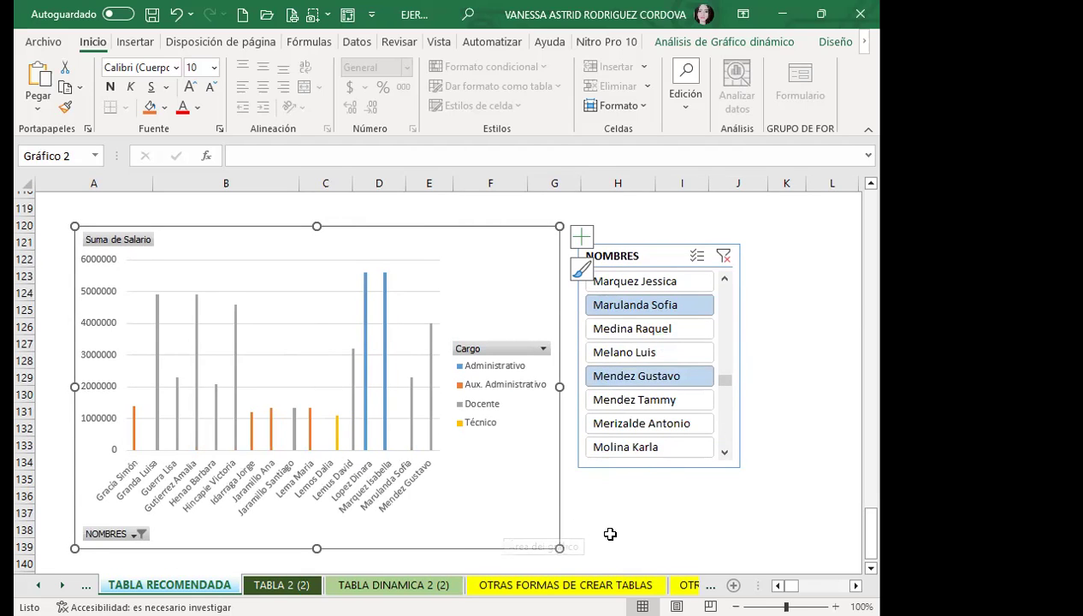
scroll(610, 534, up, 4)
scroll(844, 442, up, 7)
scroll(409, 390, up, 6)
scroll(261, 353, up, 6)
scroll(262, 354, up, 10)
scroll(264, 338, up, 7)
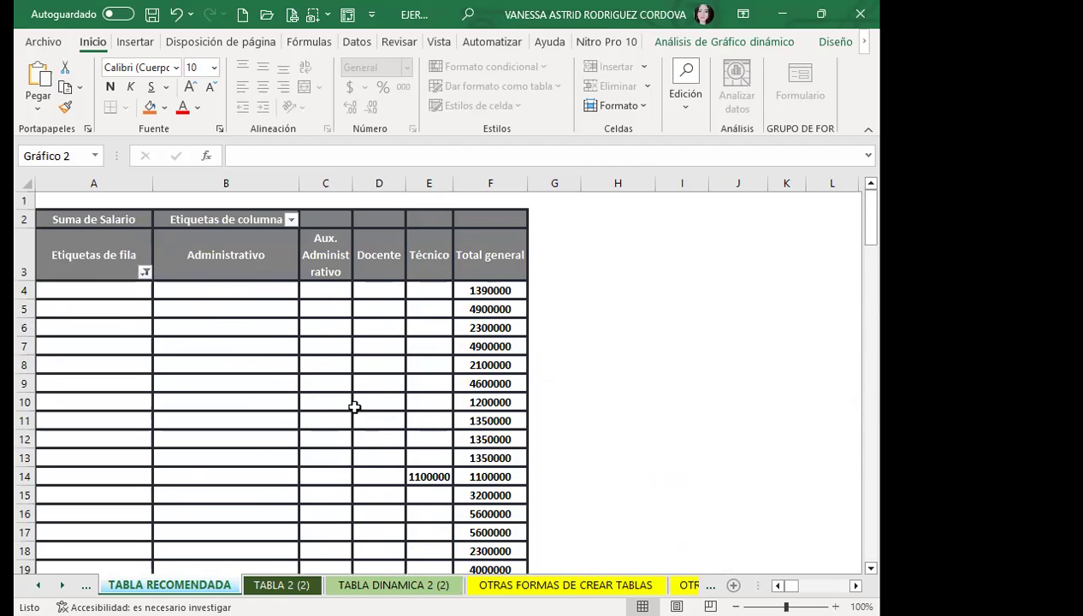
scroll(308, 430, down, 1)
scroll(307, 434, down, 5)
scroll(307, 434, down, 6)
scroll(307, 435, down, 5)
scroll(307, 434, down, 9)
scroll(307, 435, down, 4)
scroll(307, 435, down, 10)
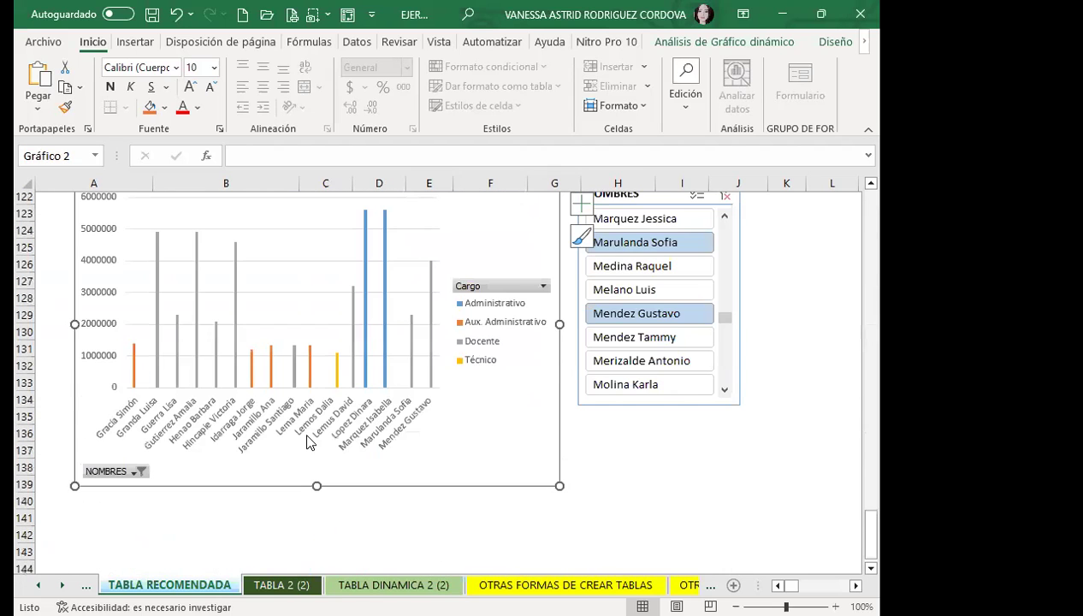
scroll(560, 423, up, 2)
scroll(484, 475, down, 2)
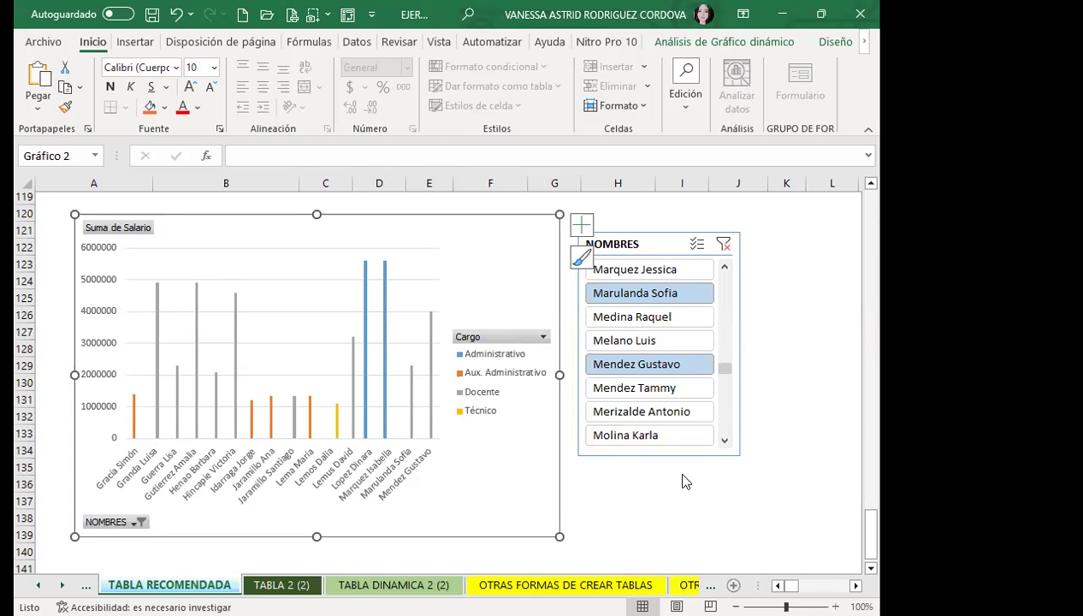
Rename the empty Hoja3 sheet to EJER_4.
click(689, 585)
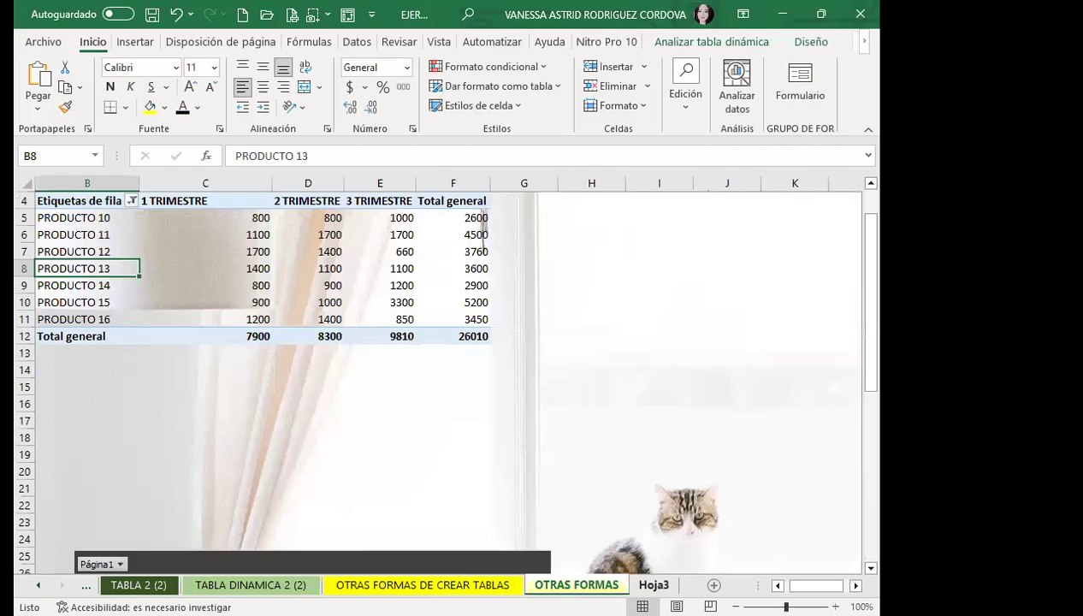
click(653, 585)
click(436, 586)
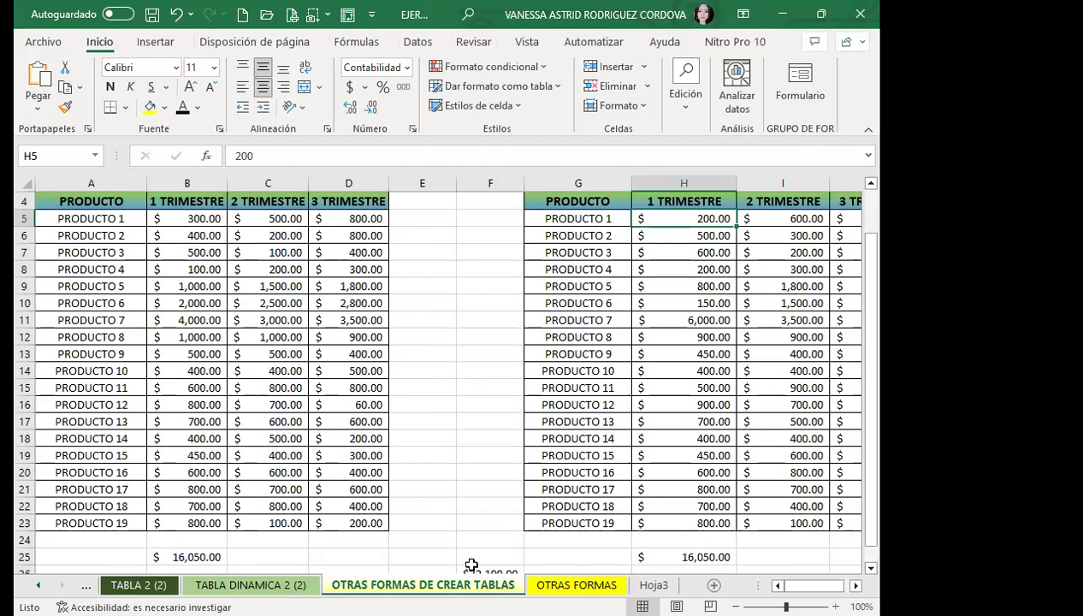
click(654, 585)
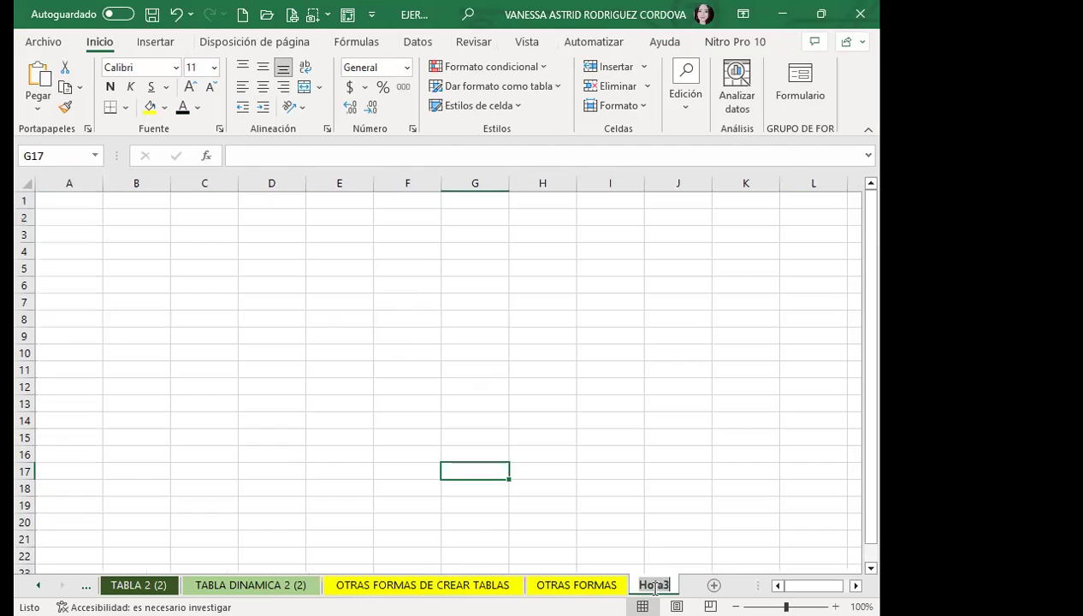
text(EJER_4)
key(Return)
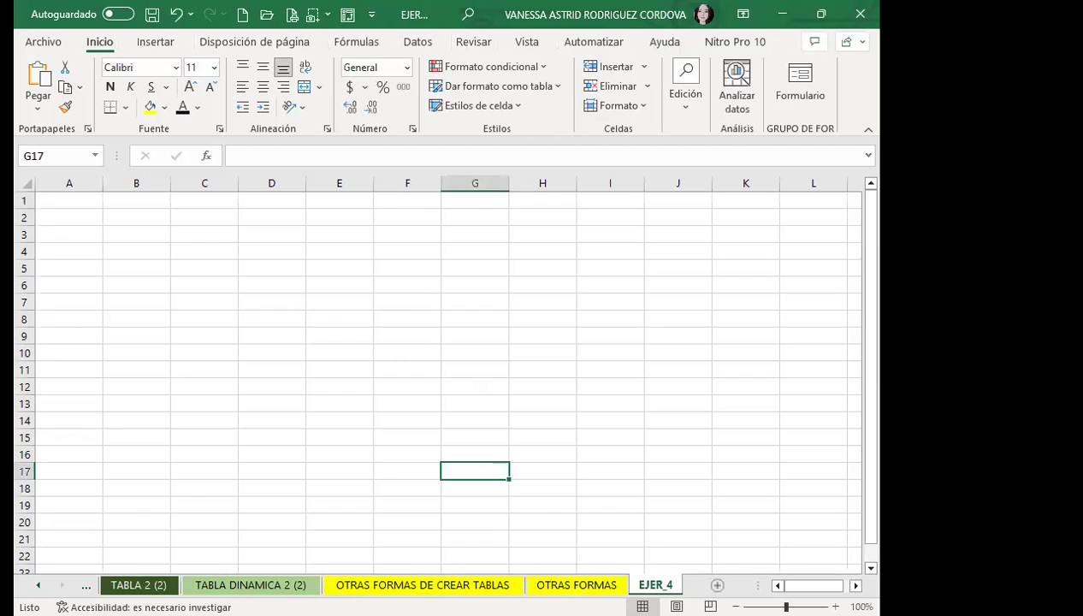
Move EJER_4 before OTRAS FORMAS, colour its tab yellow, and return to OTRAS FORMAS DE CREAR TABLAS.
drag(655, 585, 530, 582)
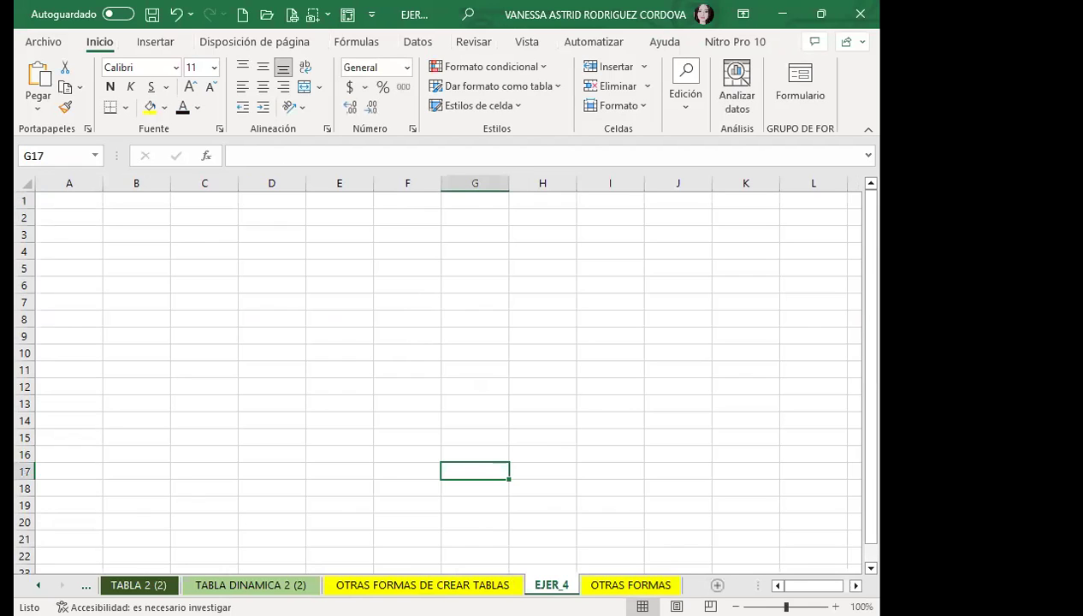
right_click(539, 585)
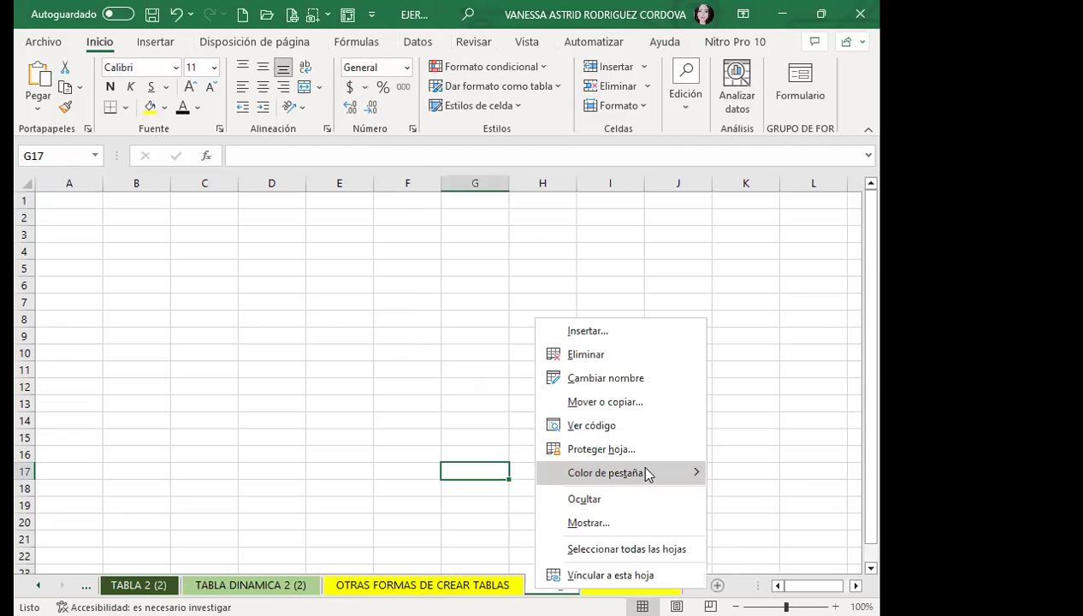
mouse_move(648, 475)
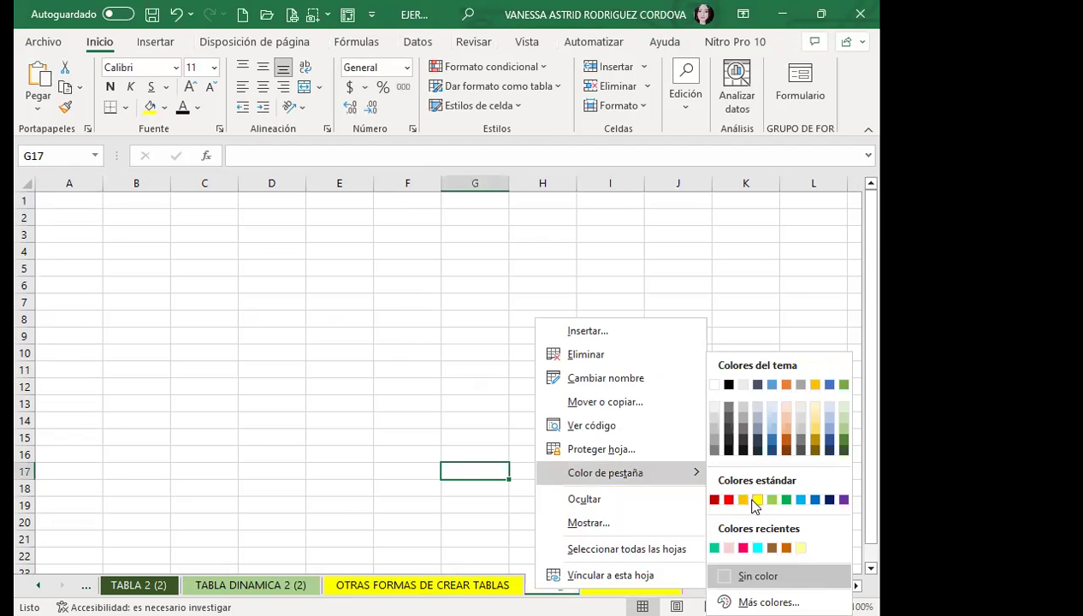
click(754, 503)
key(ctrl+Page_Up)
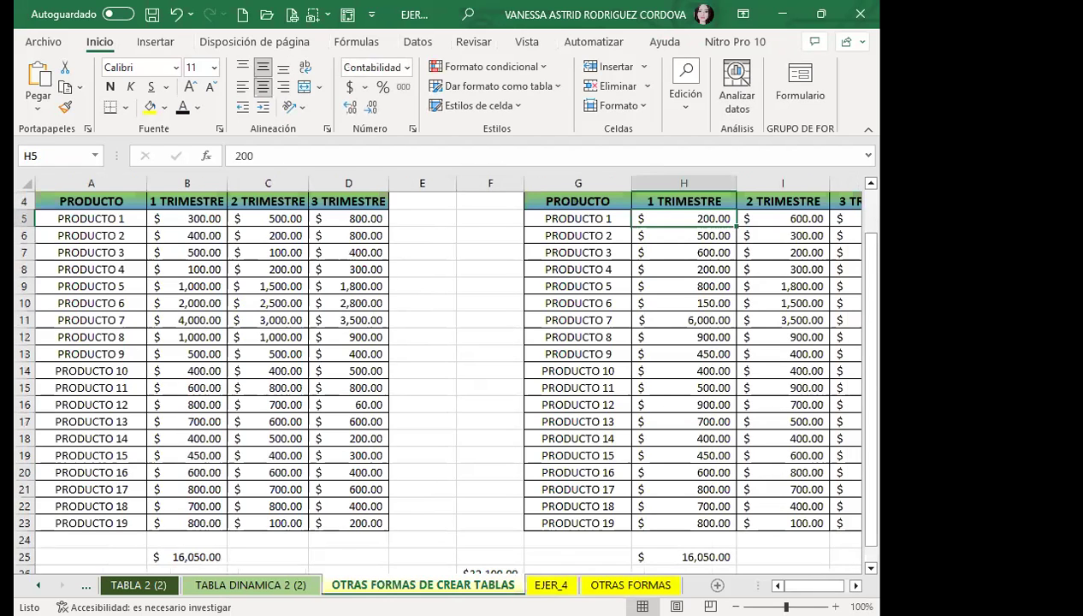
click(583, 197)
click(258, 199)
click(572, 201)
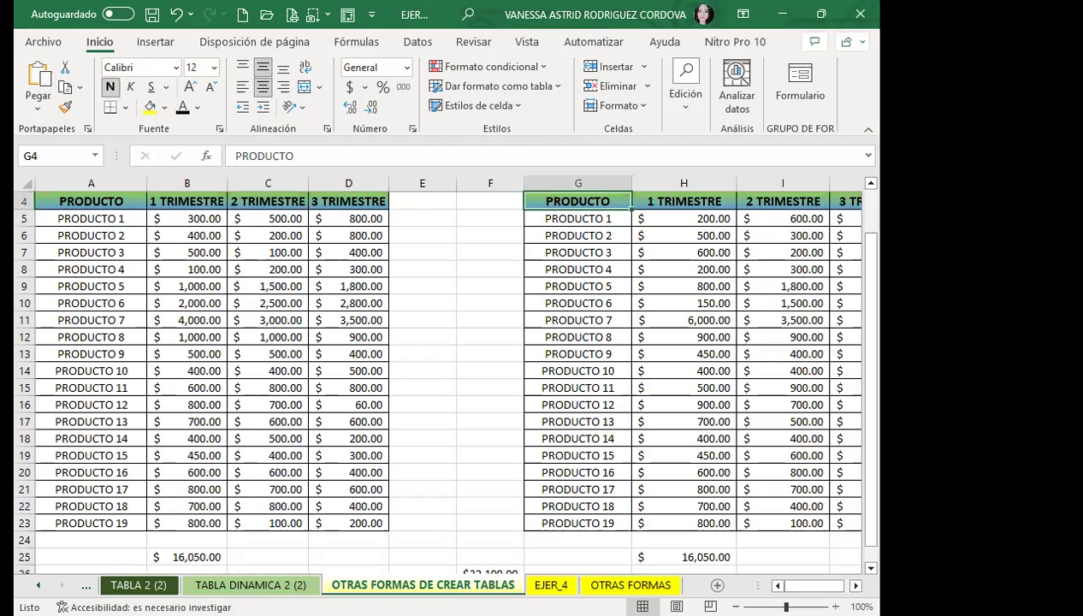
click(590, 286)
click(155, 271)
click(609, 305)
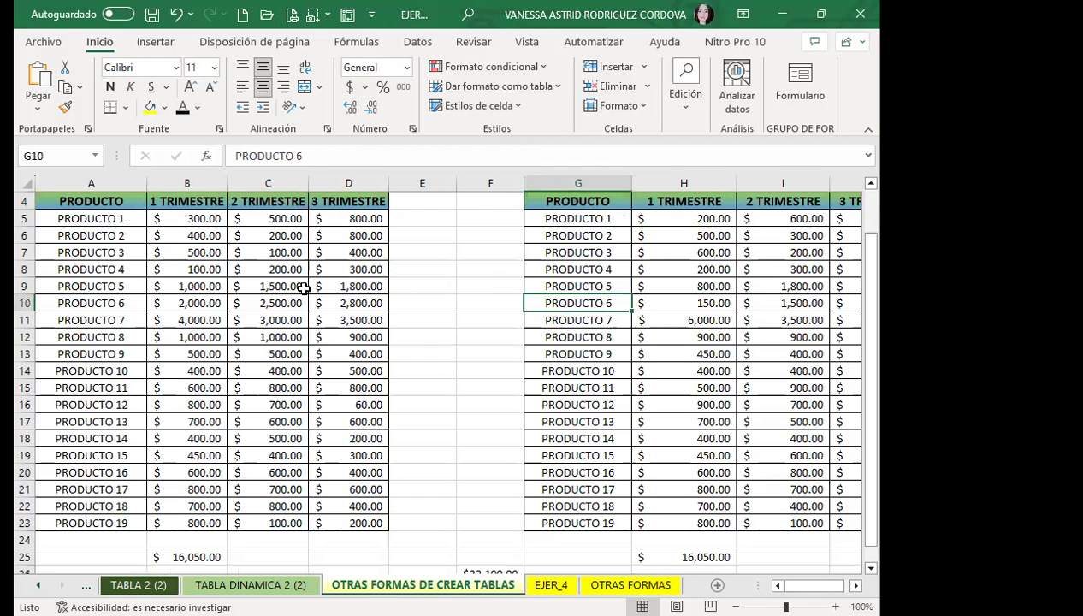
click(62, 286)
click(575, 283)
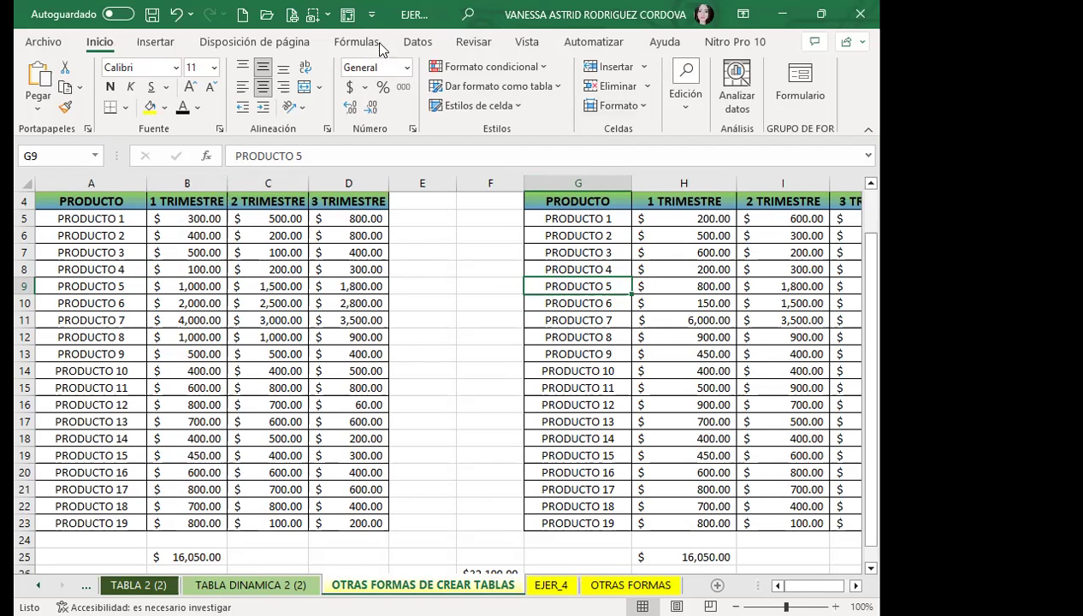
Review the Tabla dinámica options under Insertar > Tablas, close the menu, and select cell A4.
click(156, 42)
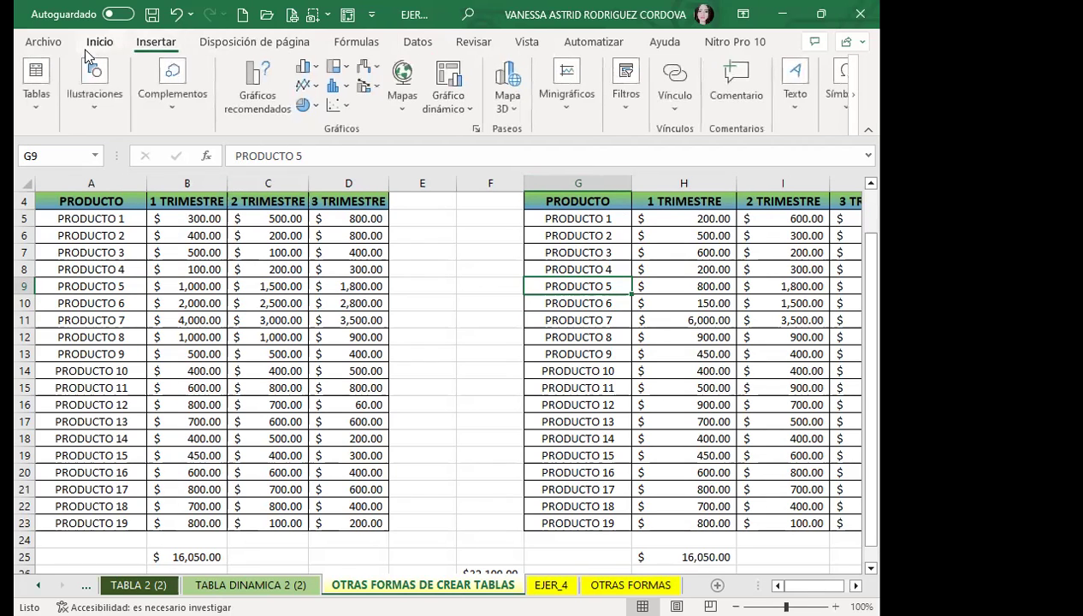
click(36, 85)
click(59, 194)
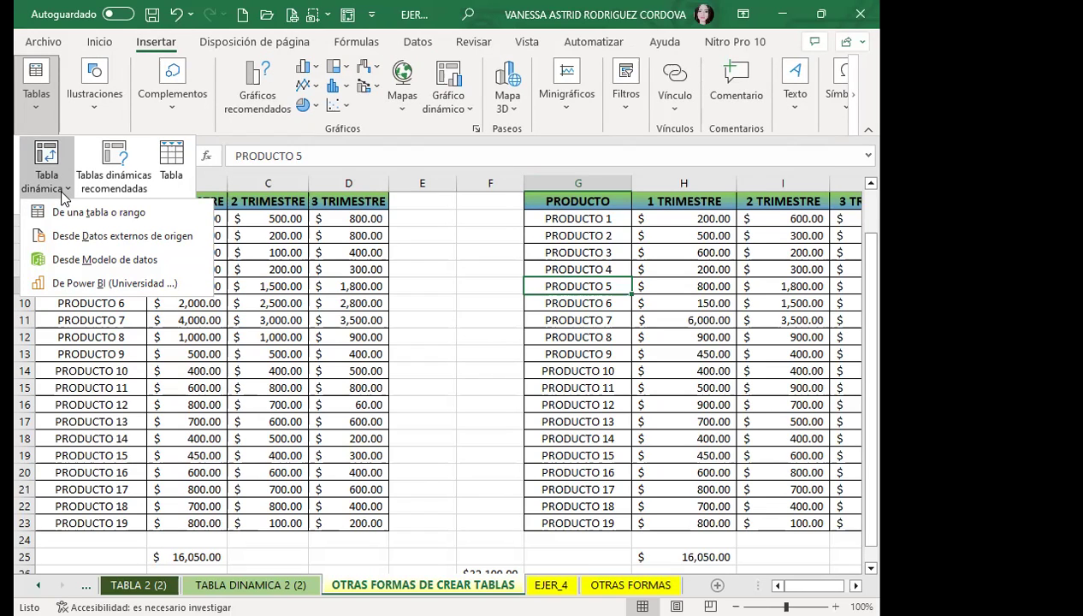
click(155, 402)
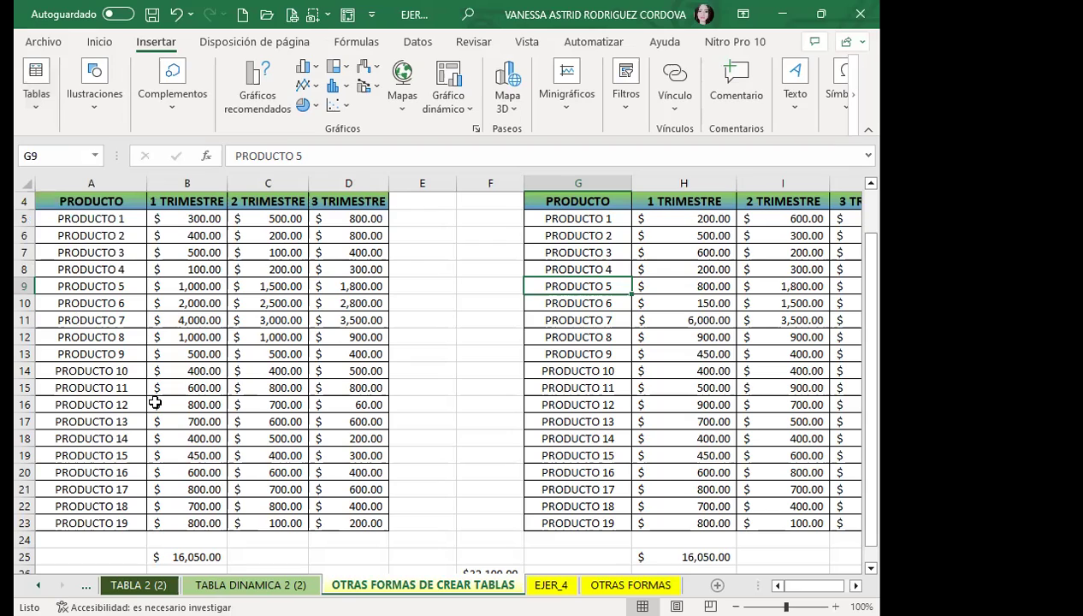
click(73, 201)
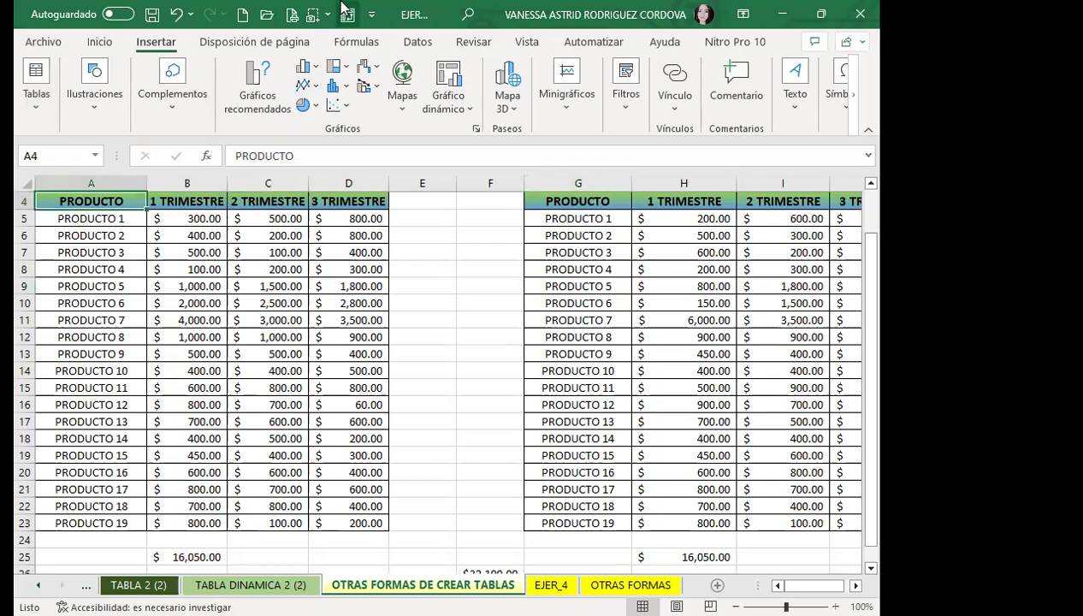
click(370, 17)
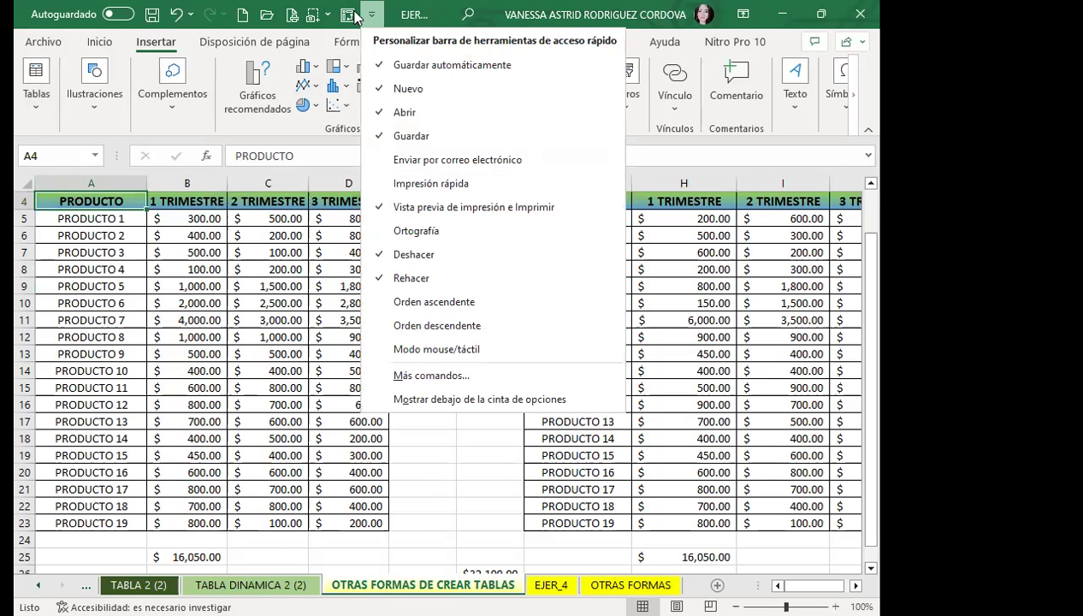
click(346, 19)
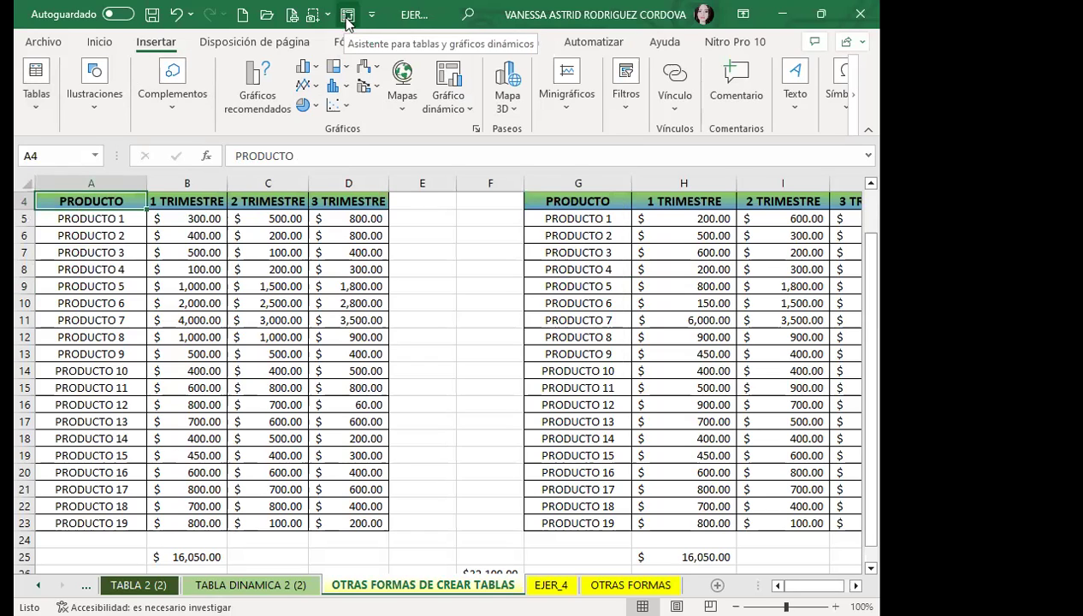
click(372, 15)
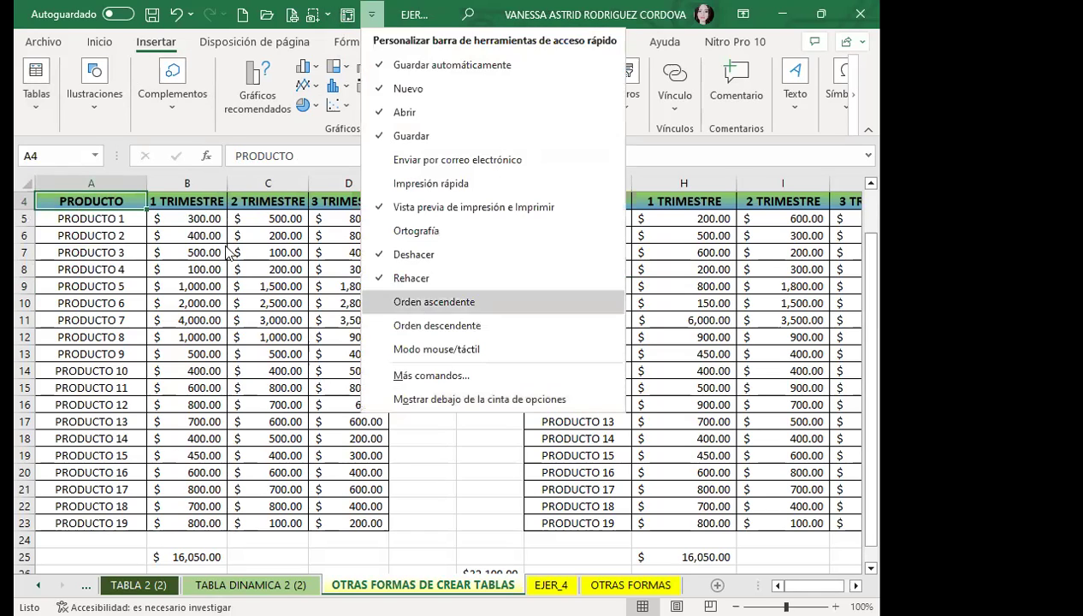
click(411, 376)
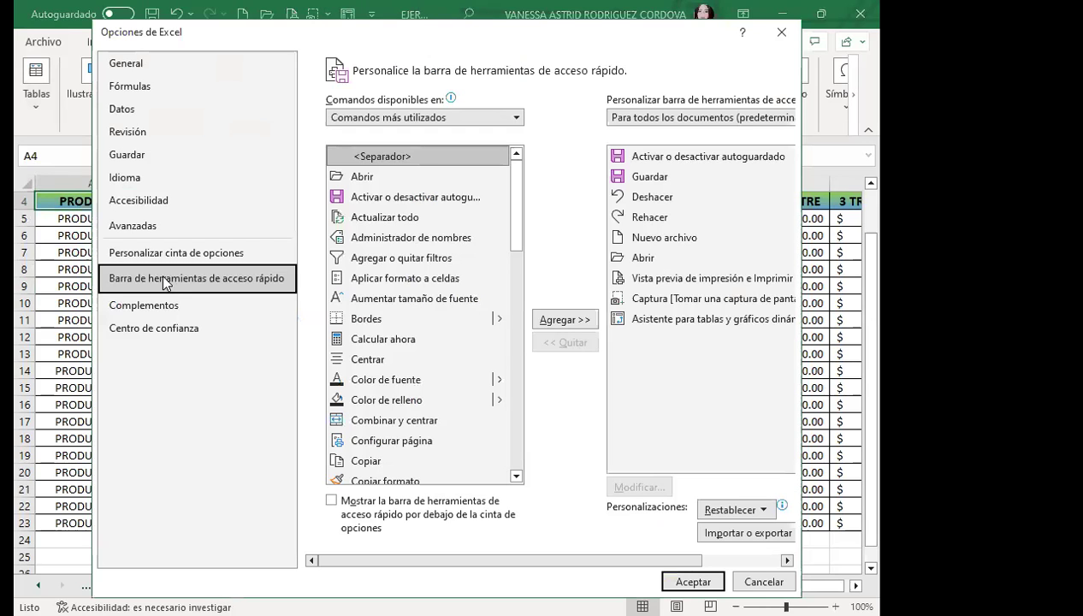
click(517, 117)
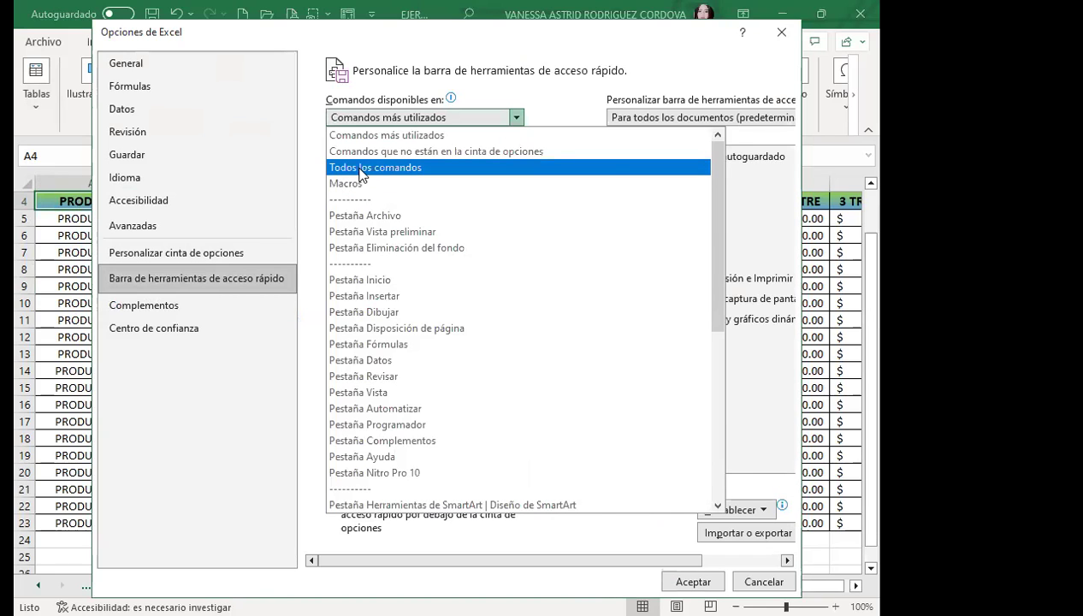
click(360, 168)
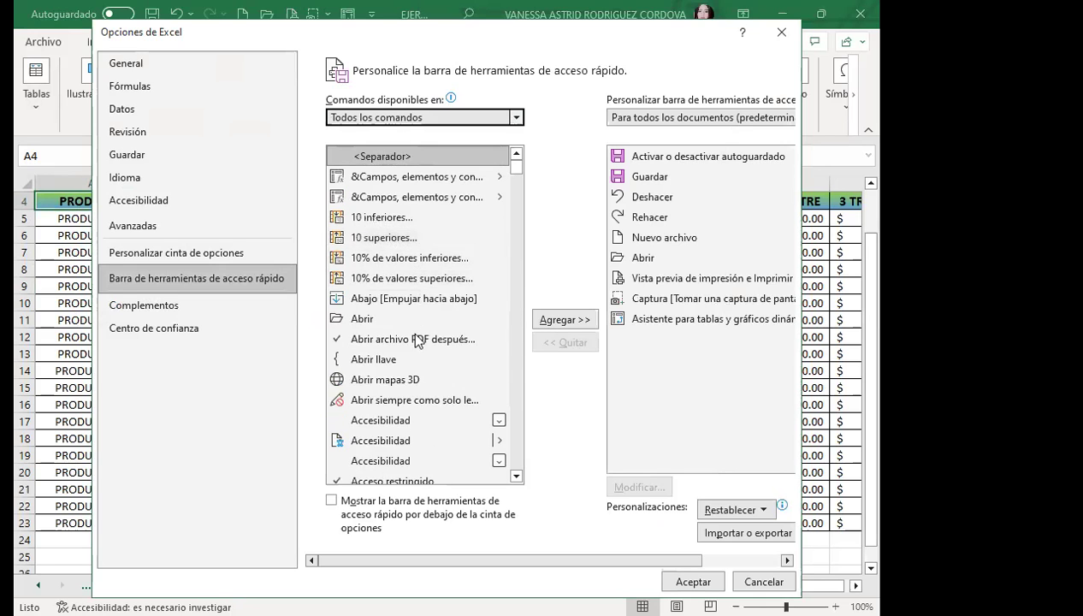
scroll(417, 340, down, 1)
scroll(411, 360, down, 2)
scroll(398, 394, down, 3)
scroll(384, 431, down, 5)
scroll(388, 439, down, 4)
scroll(388, 439, down, 2)
scroll(388, 439, down, 1)
scroll(388, 439, down, 3)
scroll(388, 440, down, 3)
scroll(388, 441, down, 3)
scroll(387, 440, down, 3)
scroll(388, 441, down, 4)
scroll(387, 440, down, 3)
scroll(387, 441, down, 5)
scroll(388, 441, down, 3)
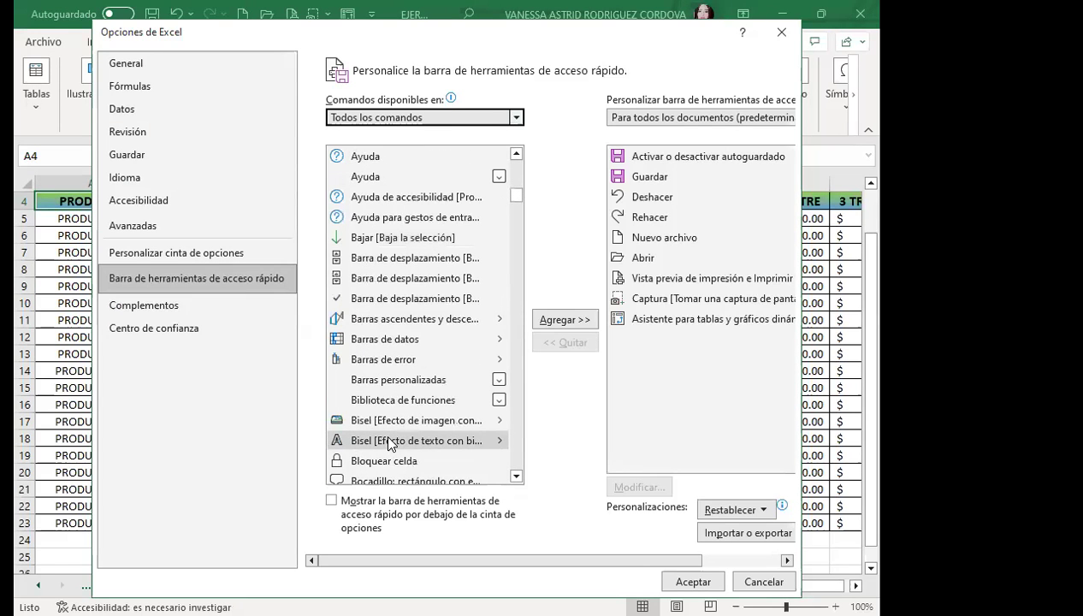
scroll(388, 439, up, 2)
scroll(388, 439, up, 3)
scroll(388, 439, up, 2)
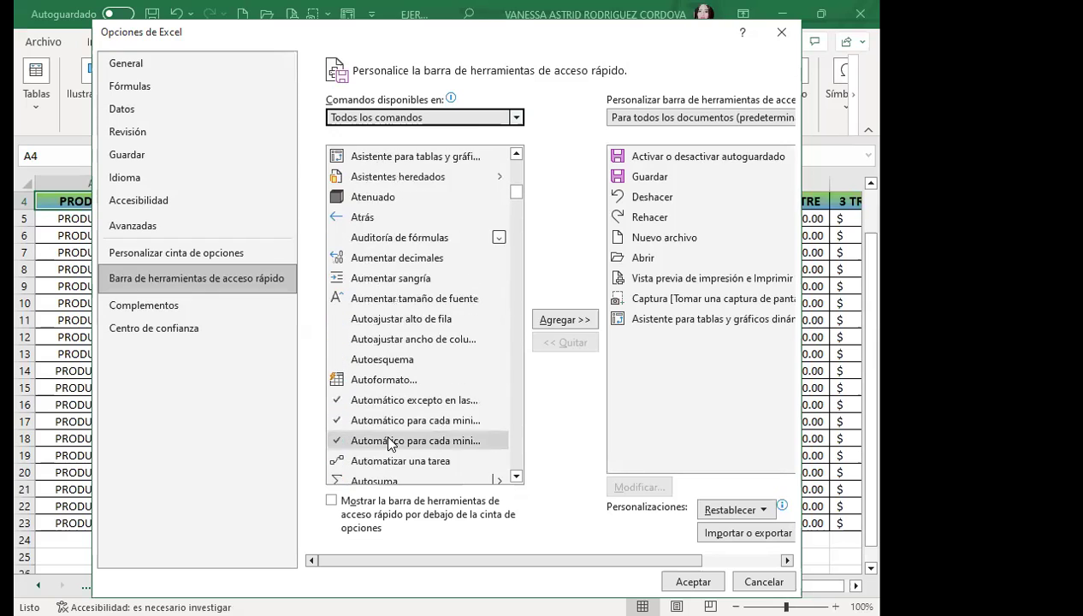
scroll(388, 441, up, 2)
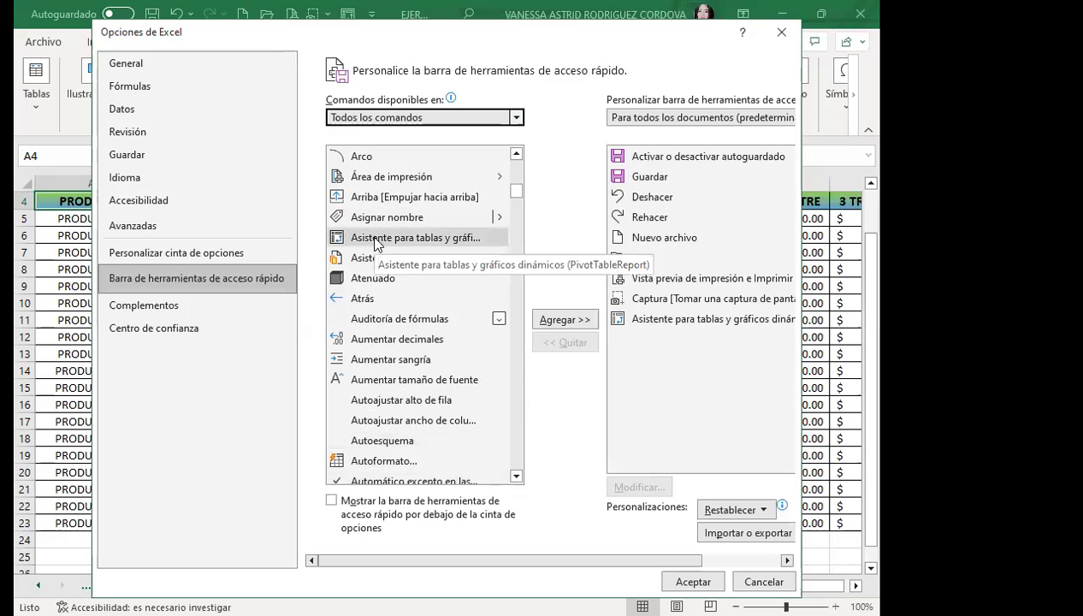
click(375, 240)
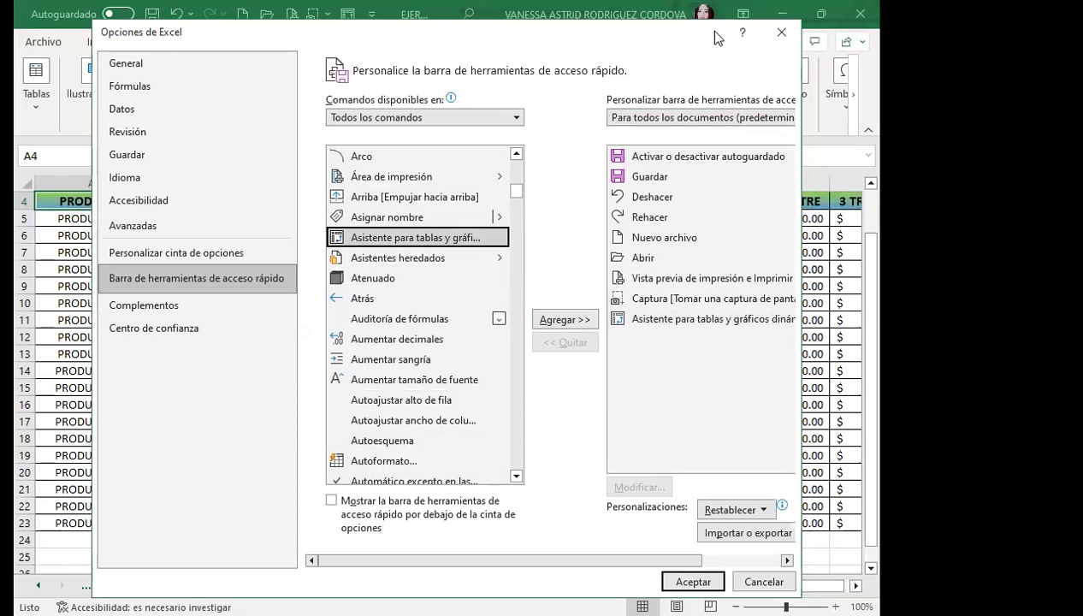
click(784, 35)
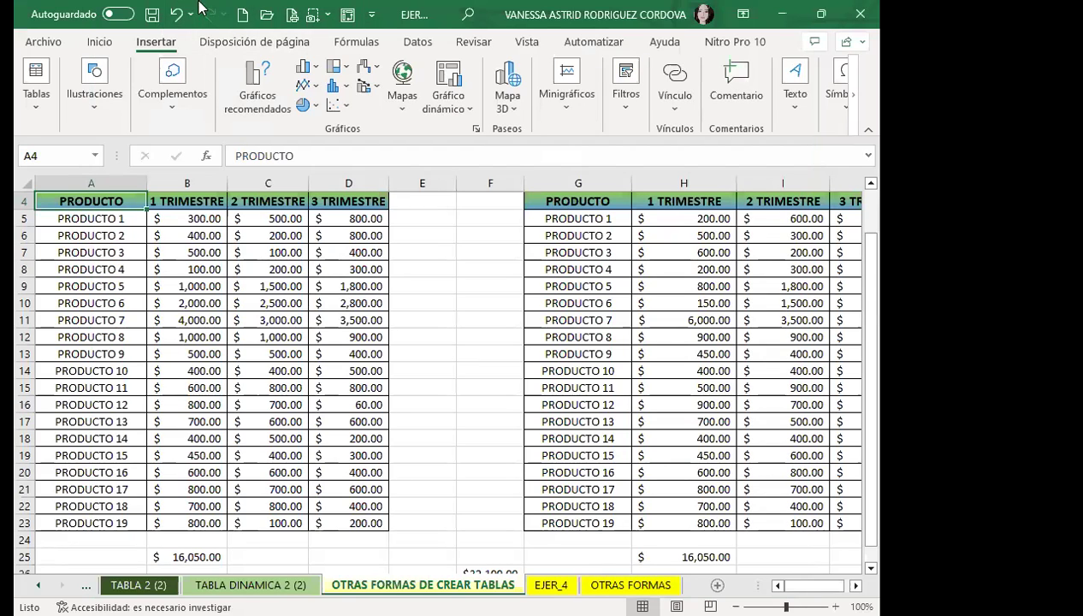
Launch the PivotTable and PivotChart Wizard with multiple consolidation ranges as the data source.
click(350, 16)
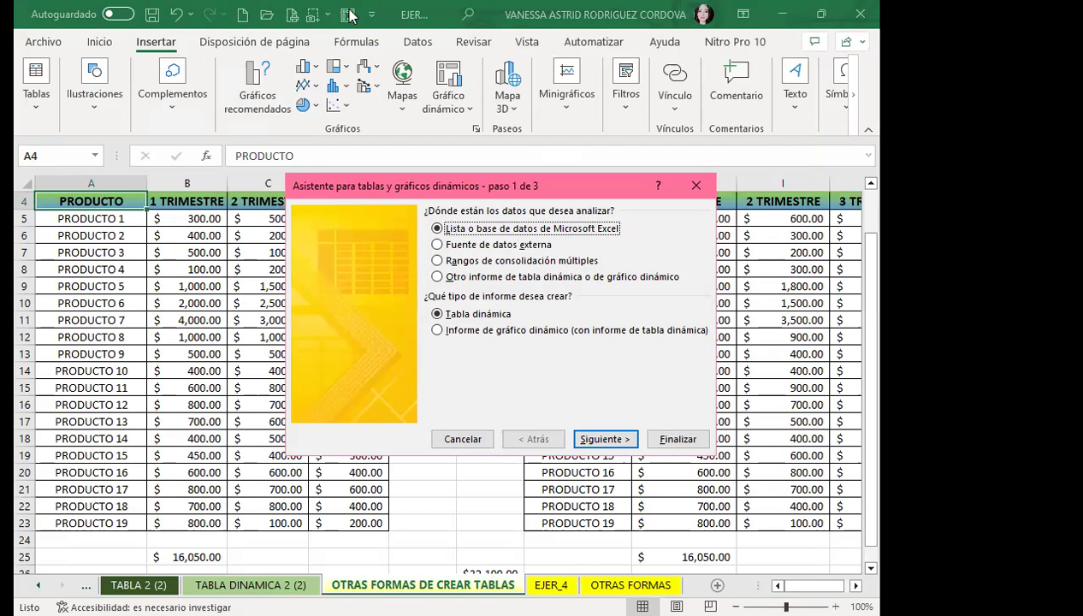
click(441, 261)
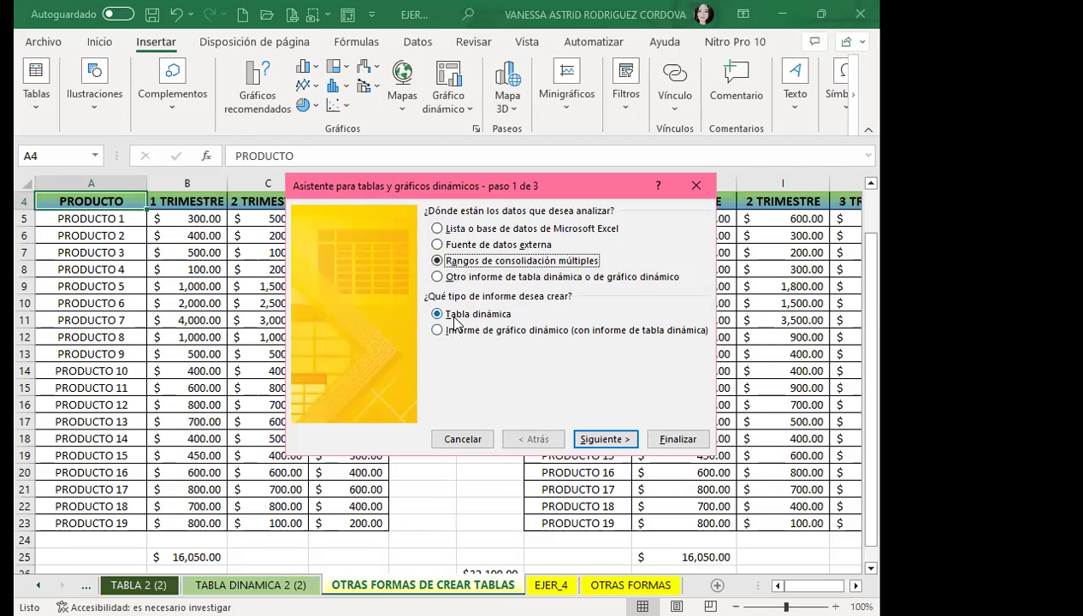
click(606, 439)
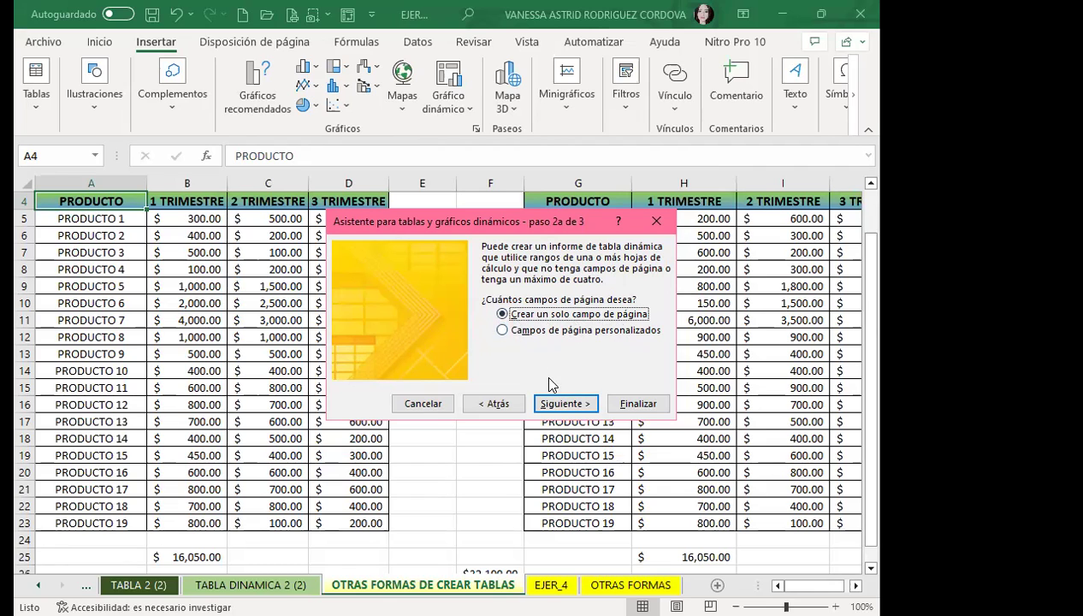
click(562, 406)
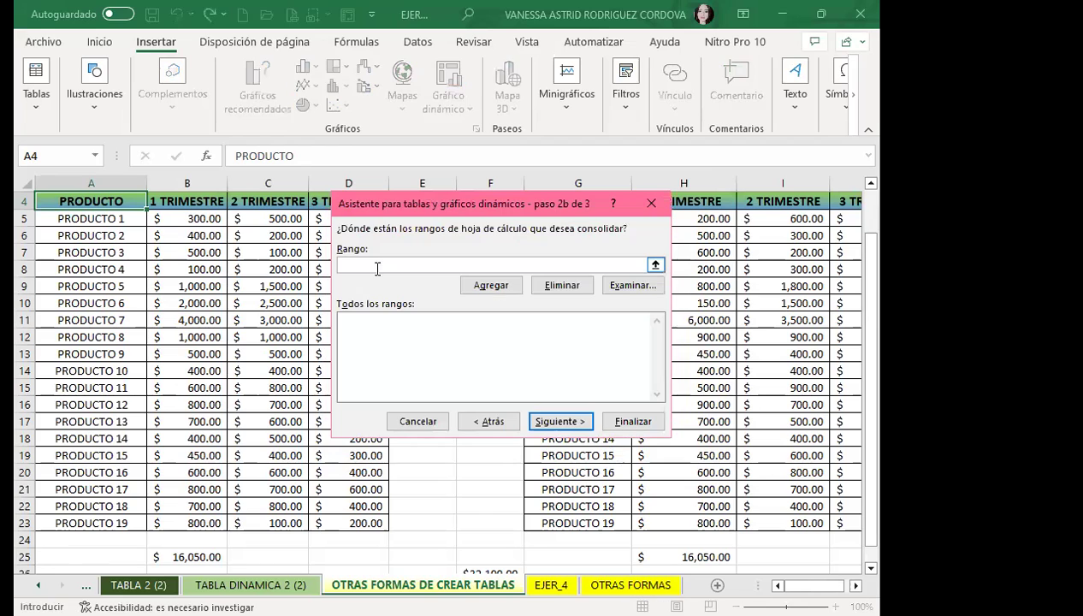
Add the ranges A4:D23 and G4:J23 to the wizard's consolidation list.
click(58, 200)
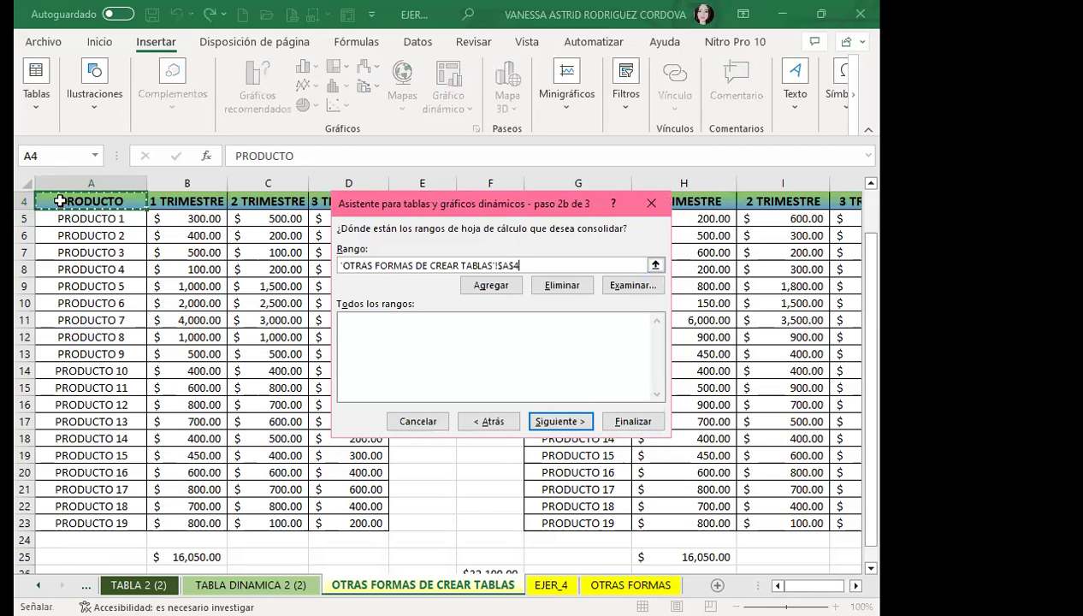
shift+click(348, 523)
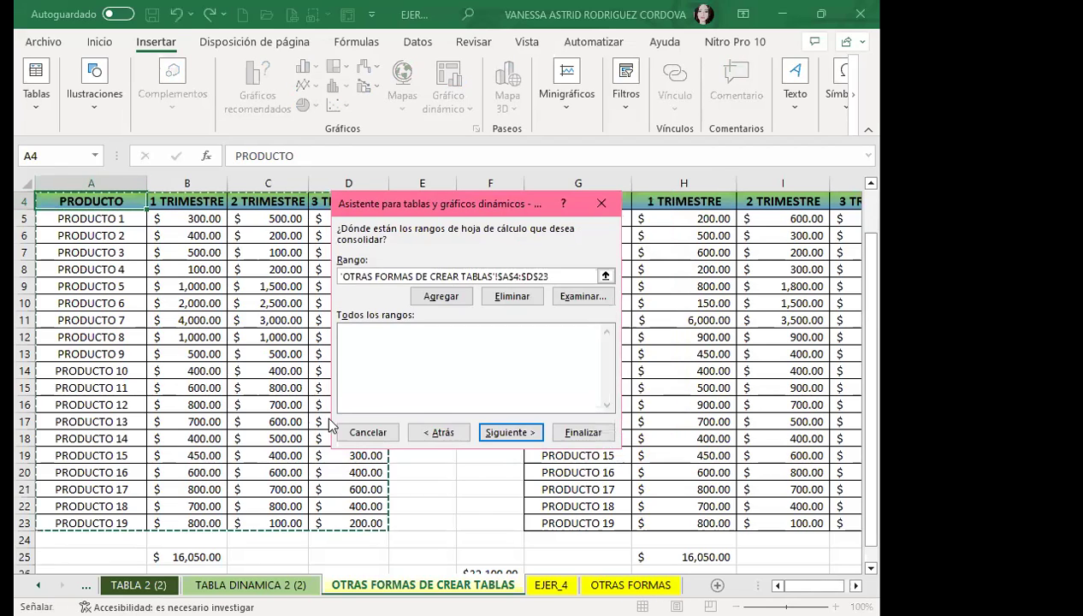
click(442, 296)
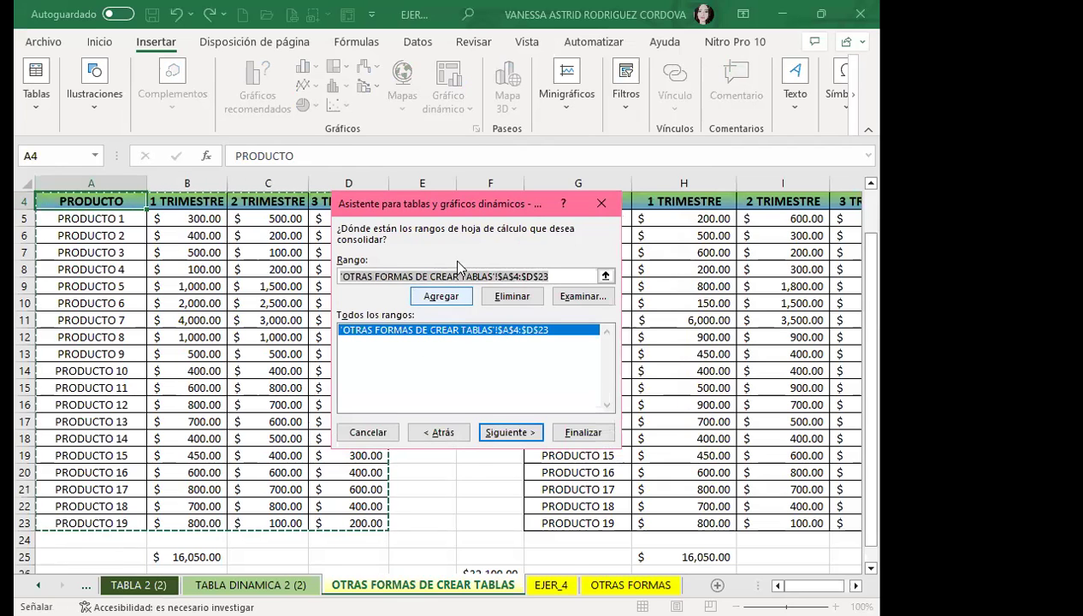
drag(368, 209, 218, 201)
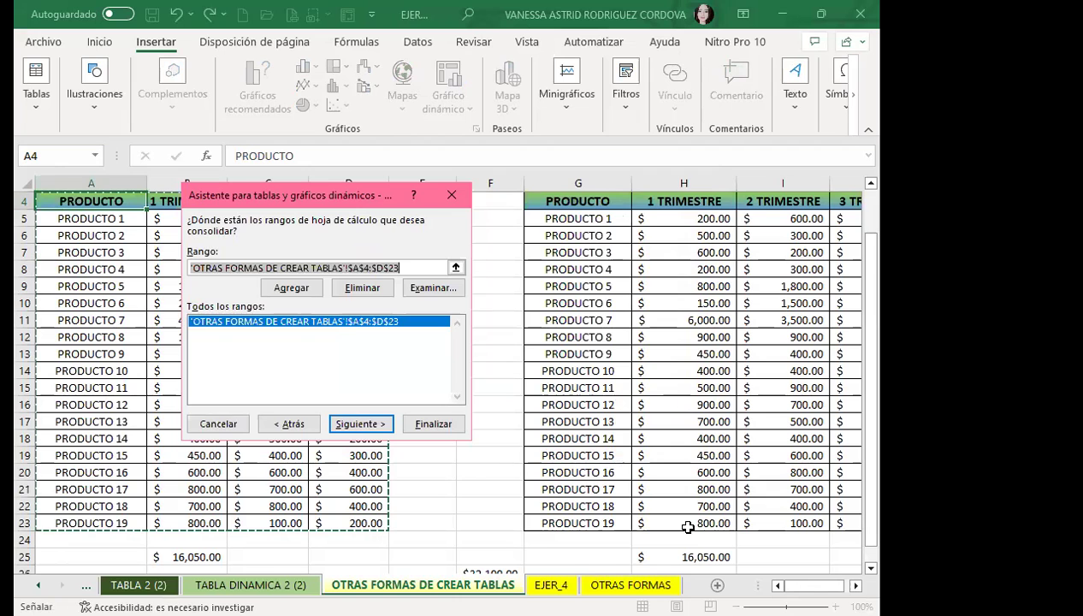
drag(578, 202, 855, 523)
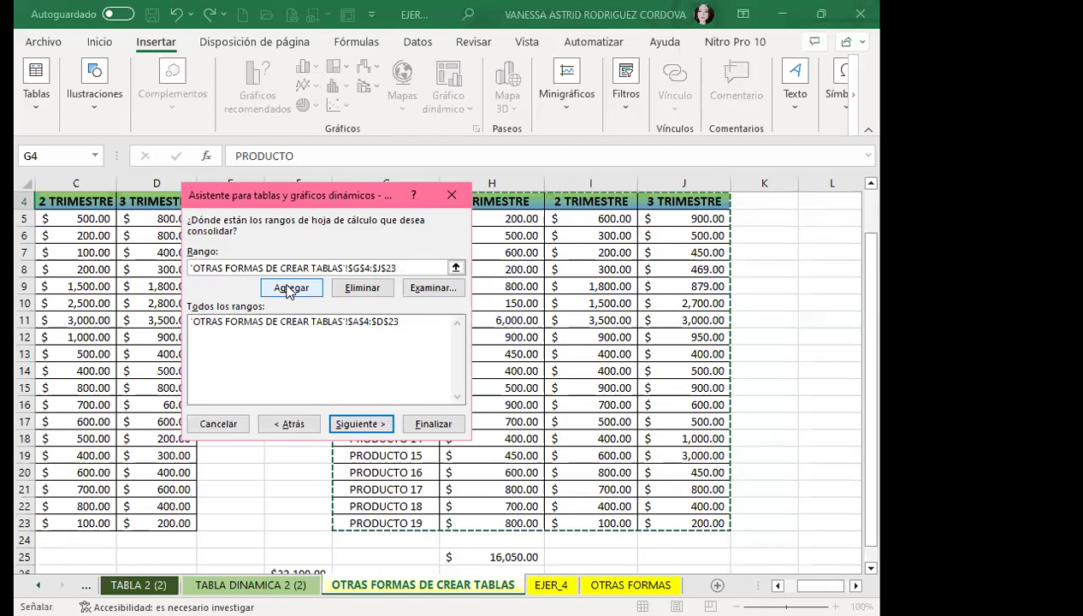
click(289, 289)
click(362, 425)
click(387, 381)
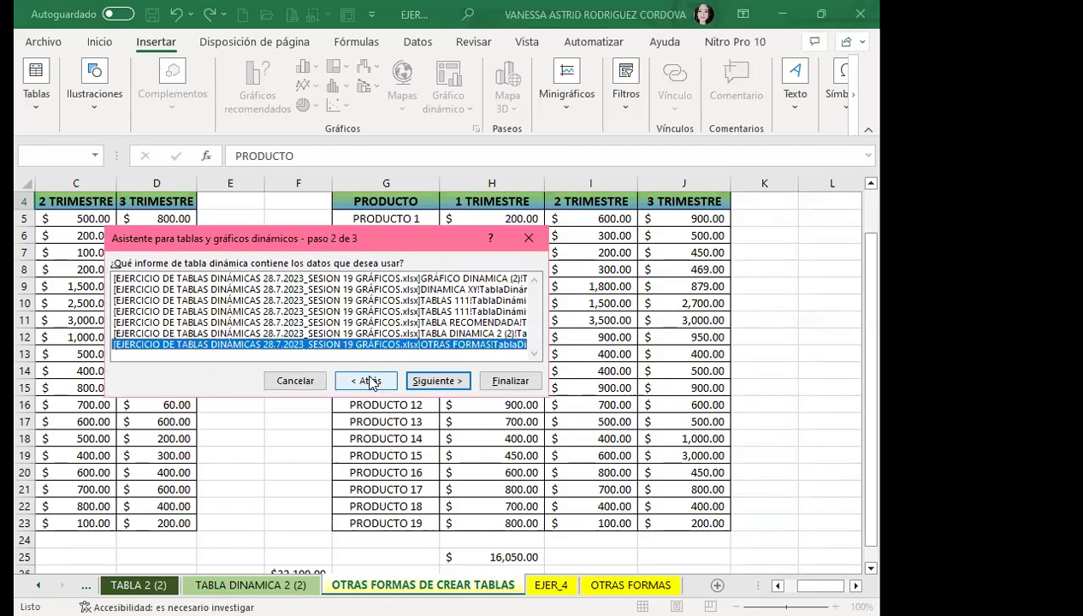
click(436, 380)
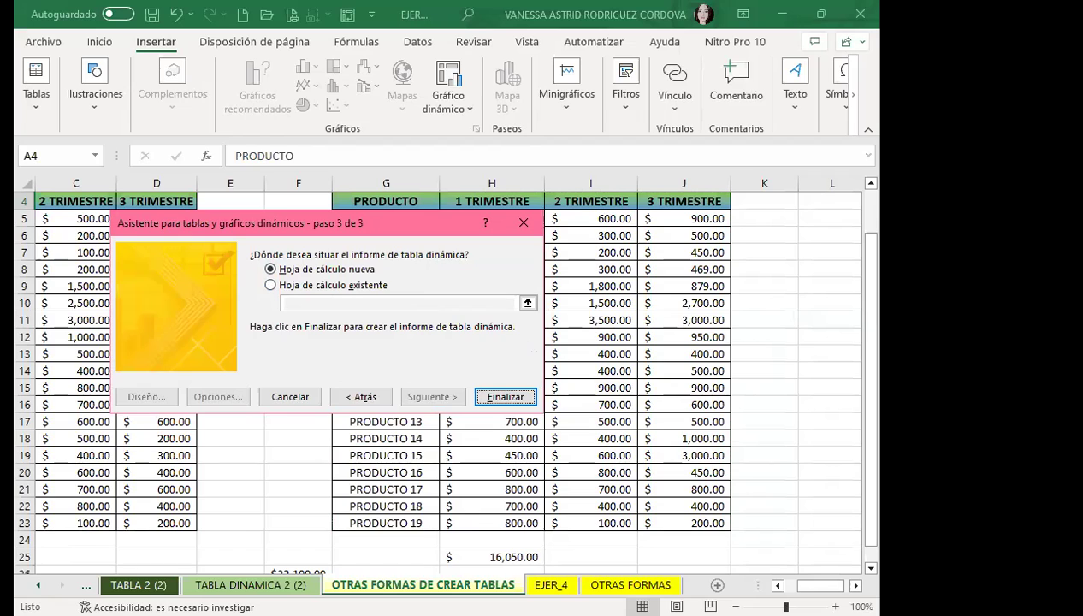
Place the PivotTable on existing worksheet EJER_4 at cell A3 and finish the wizard.
click(369, 397)
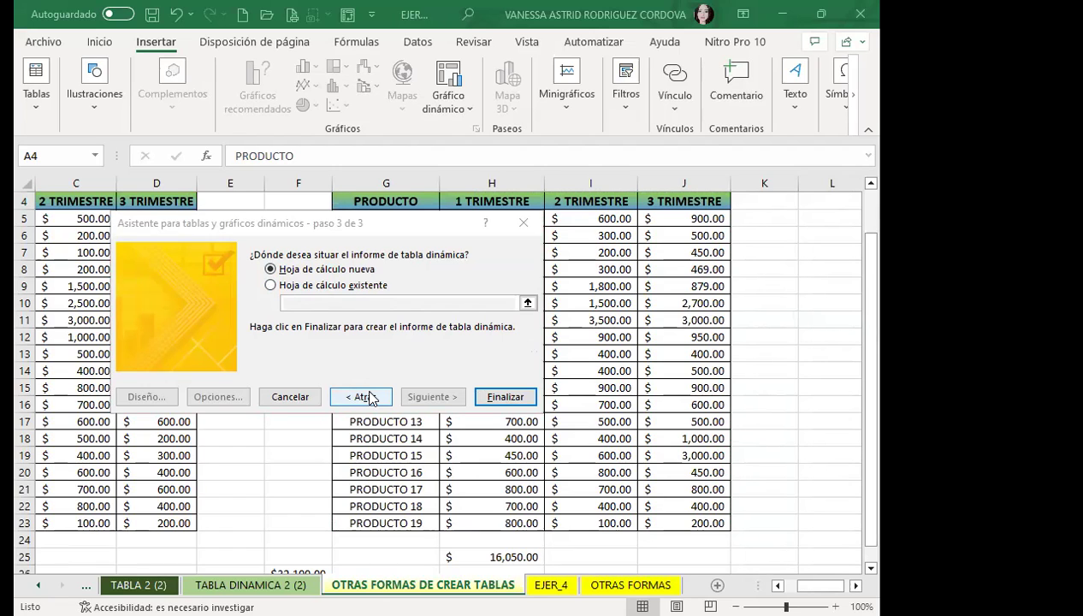
click(270, 286)
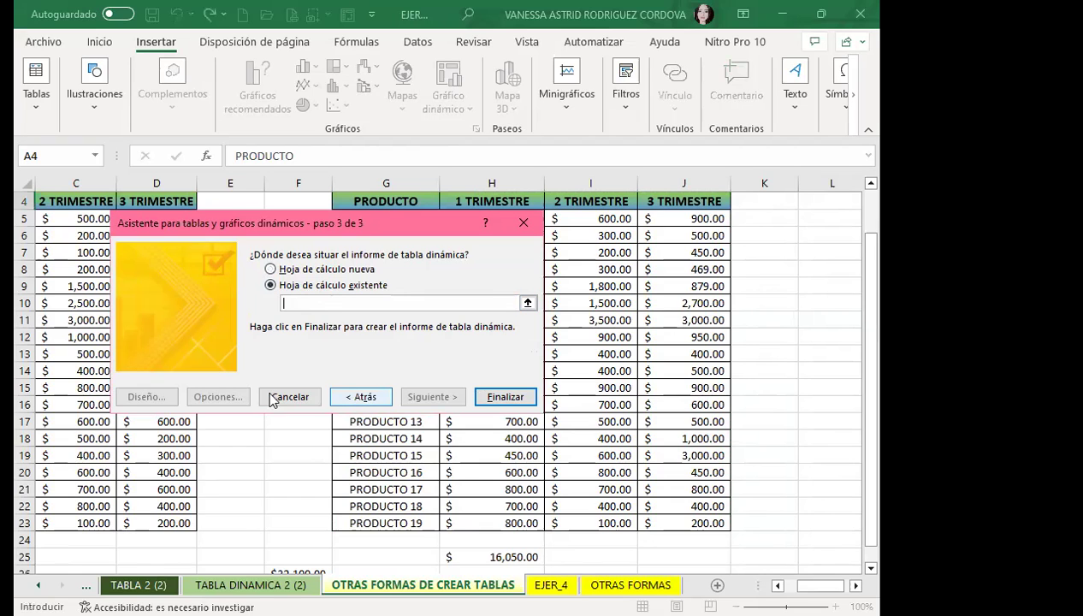
click(550, 585)
click(53, 236)
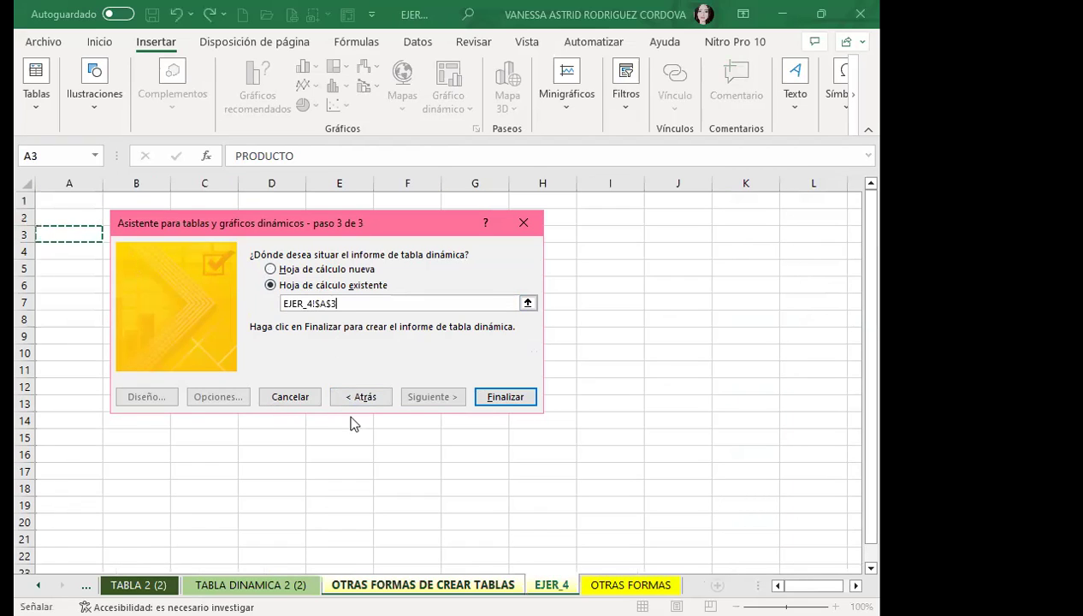
click(505, 397)
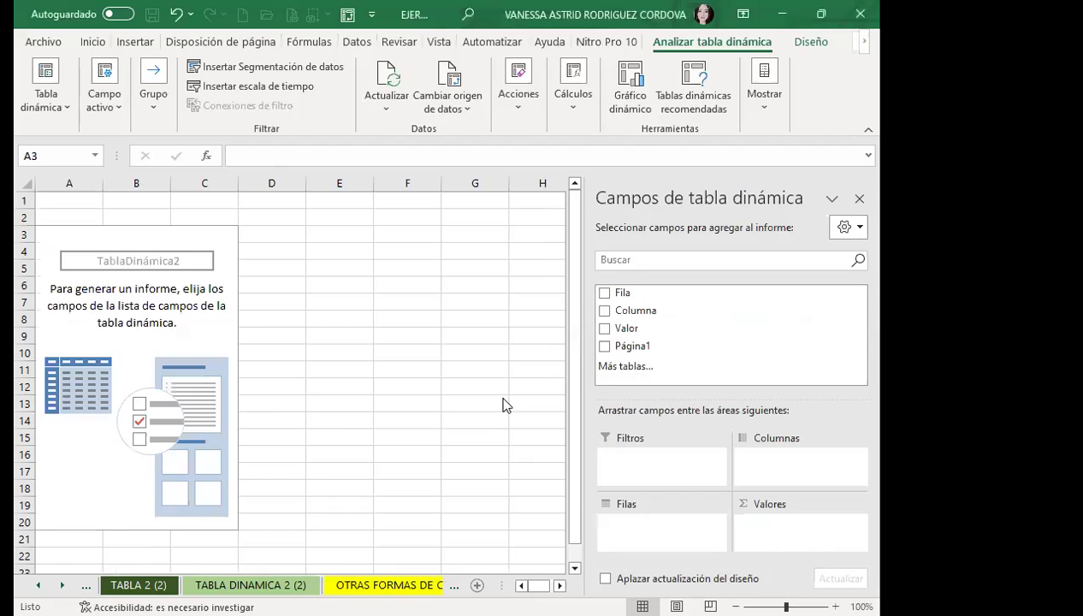
Lay out quarters and products as rows and Elemento1/Elemento2 as columns, summing Valor.
click(604, 312)
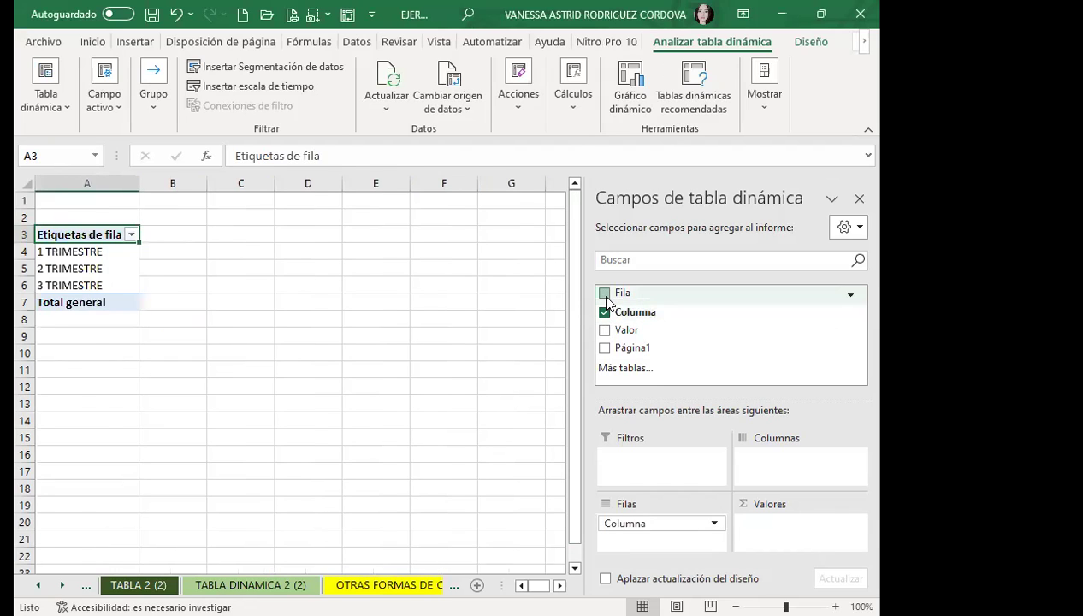
click(604, 294)
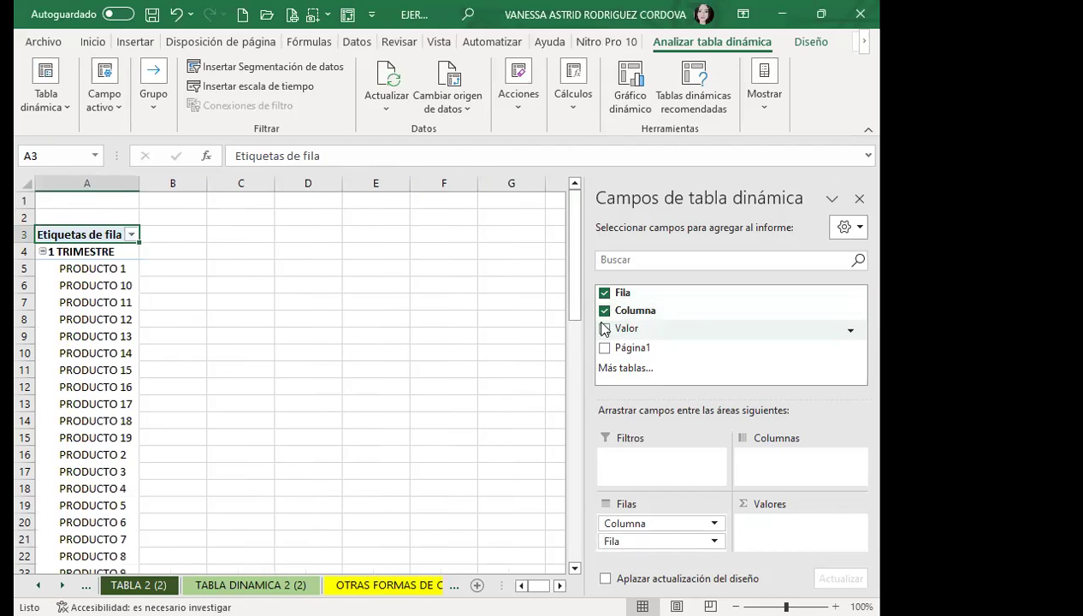
click(605, 292)
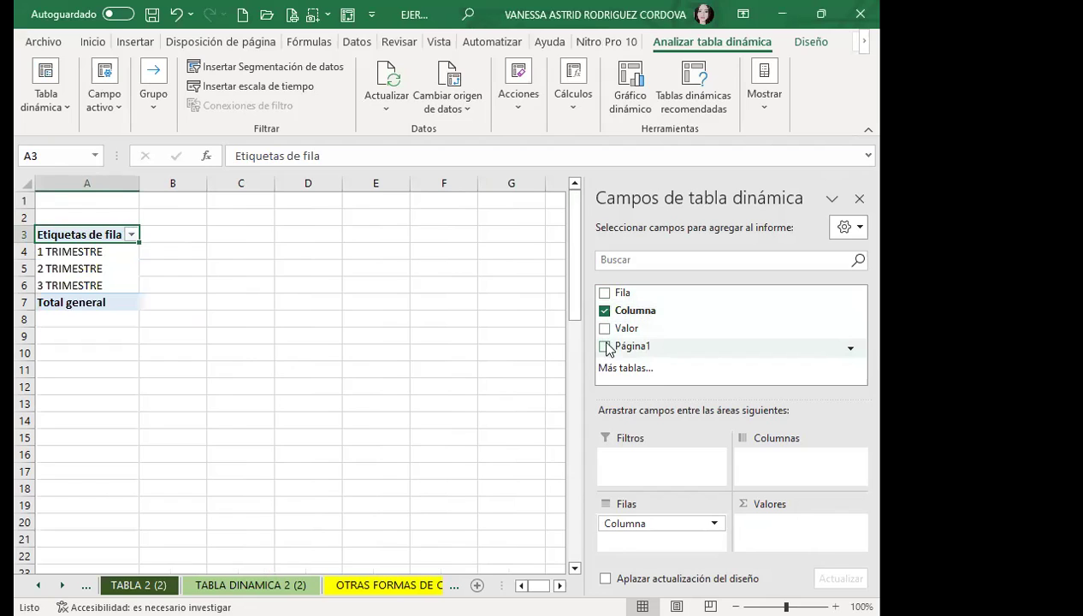
click(604, 329)
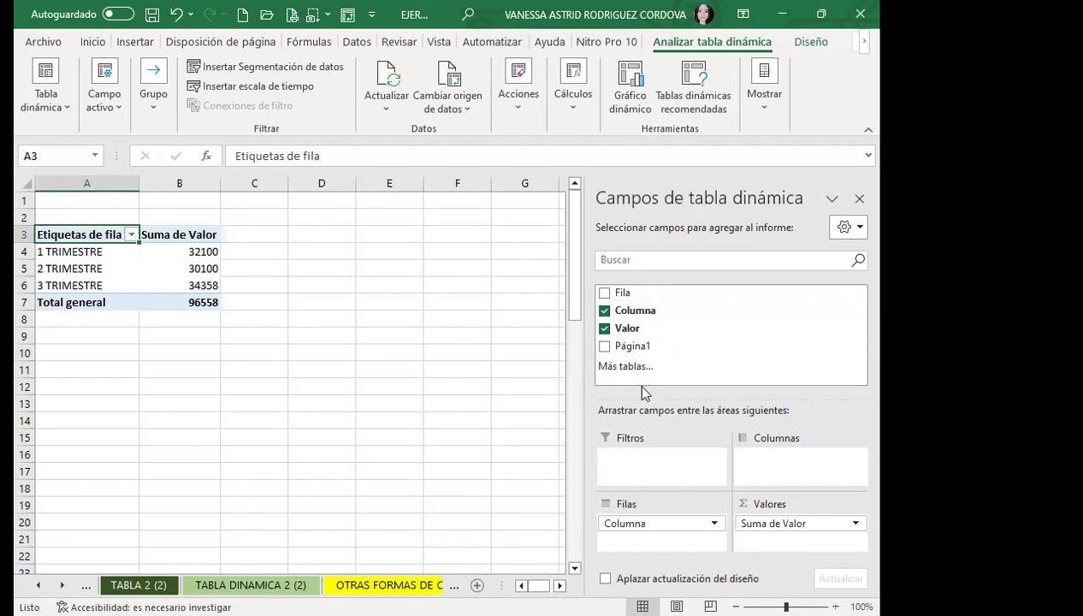
click(605, 347)
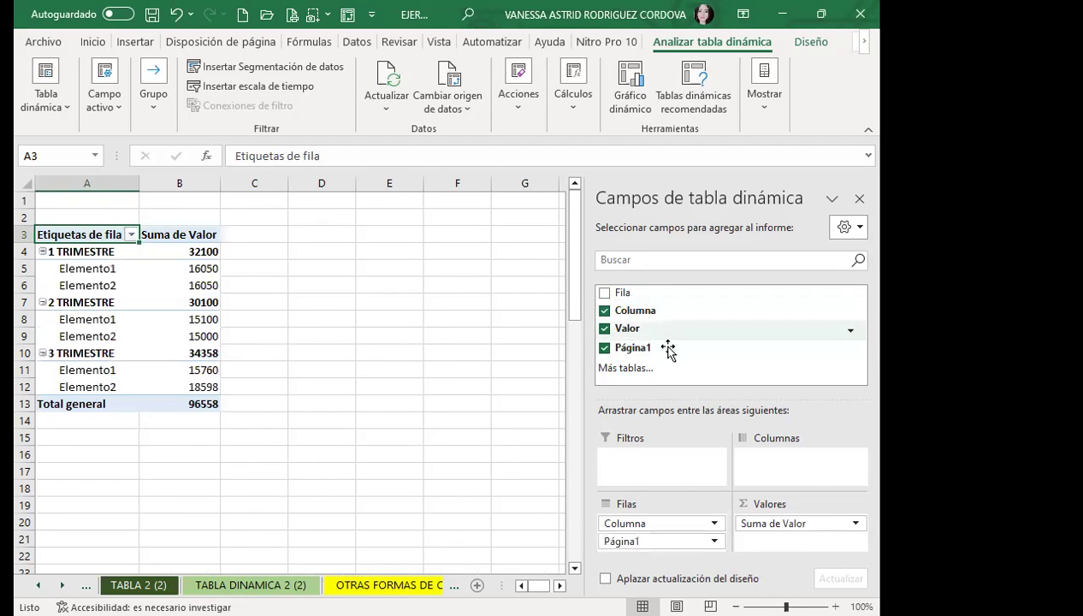
click(605, 292)
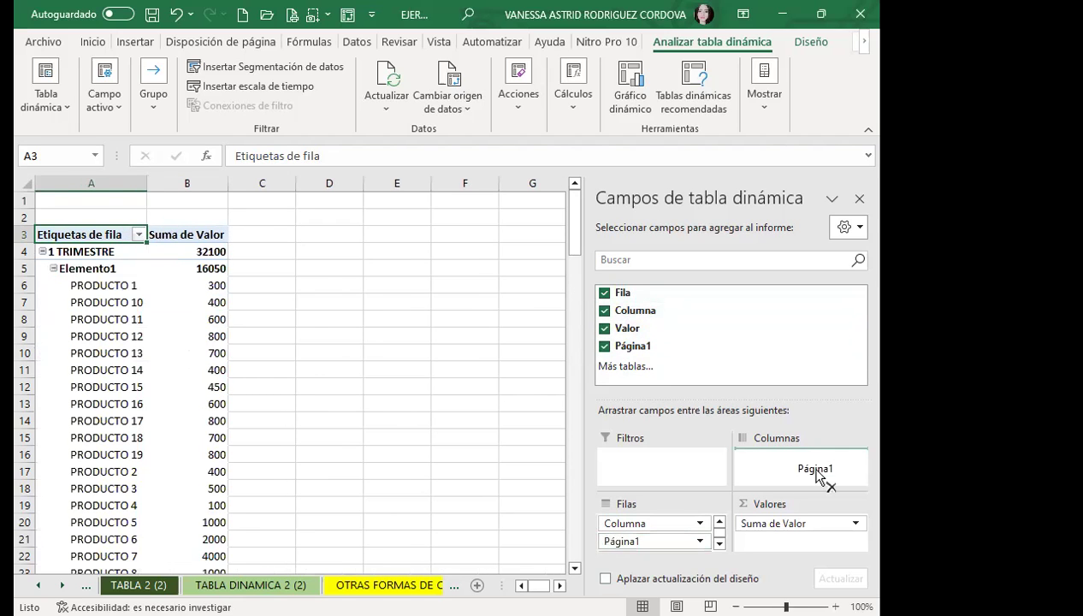
drag(650, 541, 833, 462)
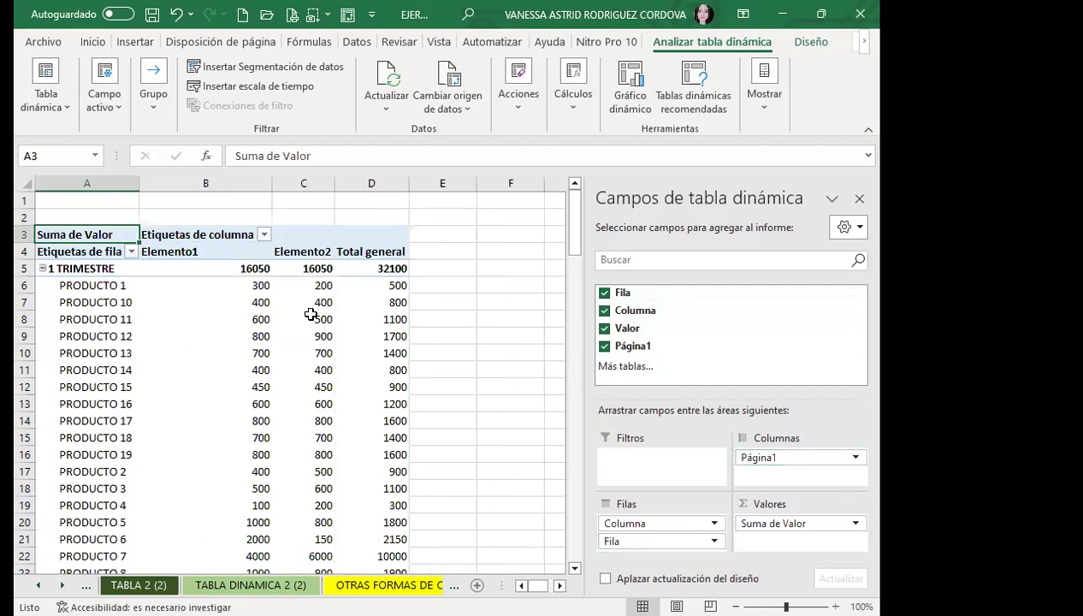
Scroll through the EJER_4 pivot table to review its quarter and product rows.
mouse_move(311, 315)
scroll(44, 452, down, 3)
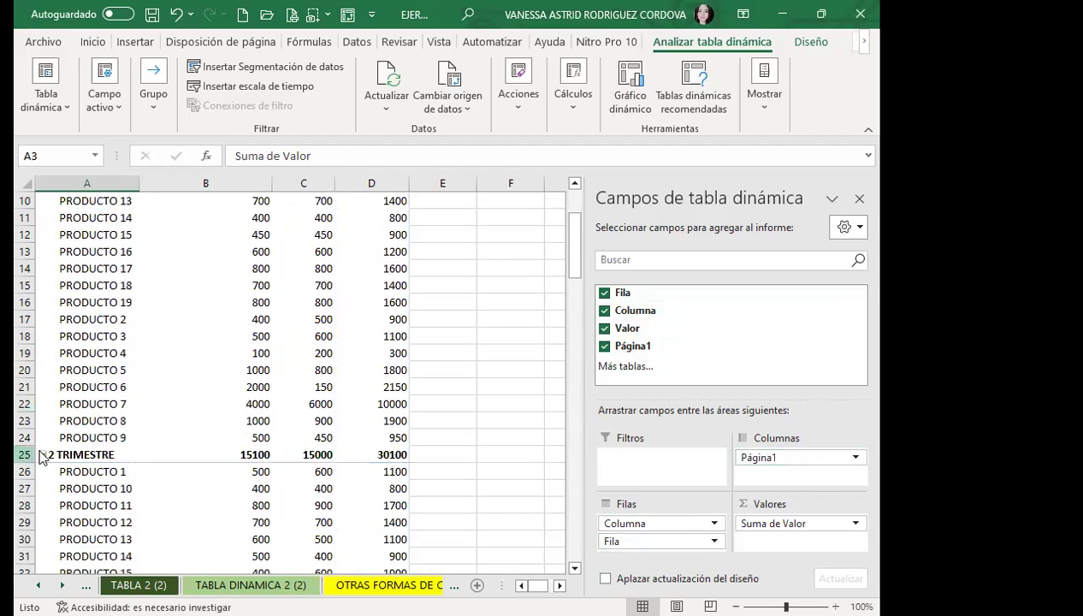
scroll(43, 433, down, 3)
scroll(45, 433, down, 3)
scroll(48, 419, down, 2)
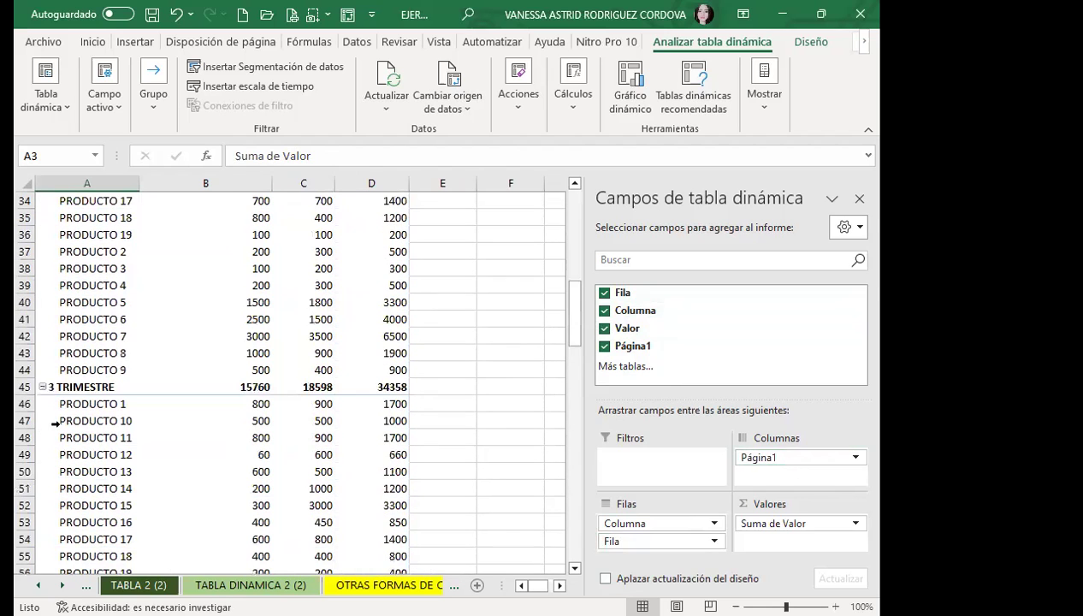
scroll(55, 424, down, 2)
scroll(55, 424, down, 2)
scroll(61, 422, down, 3)
scroll(86, 394, up, 3)
scroll(91, 391, up, 6)
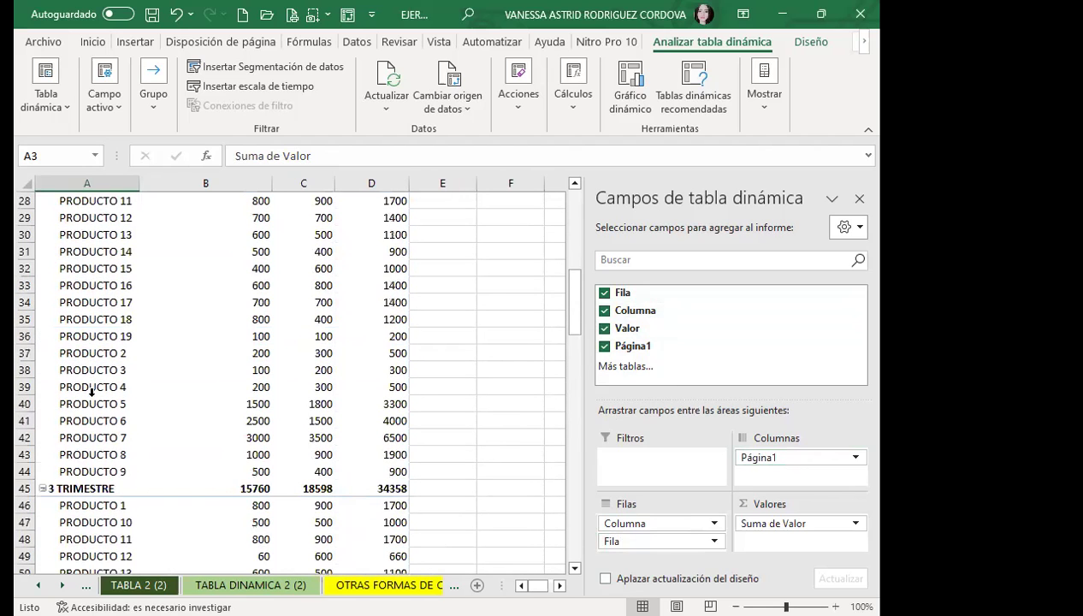
scroll(92, 391, up, 7)
scroll(92, 391, up, 2)
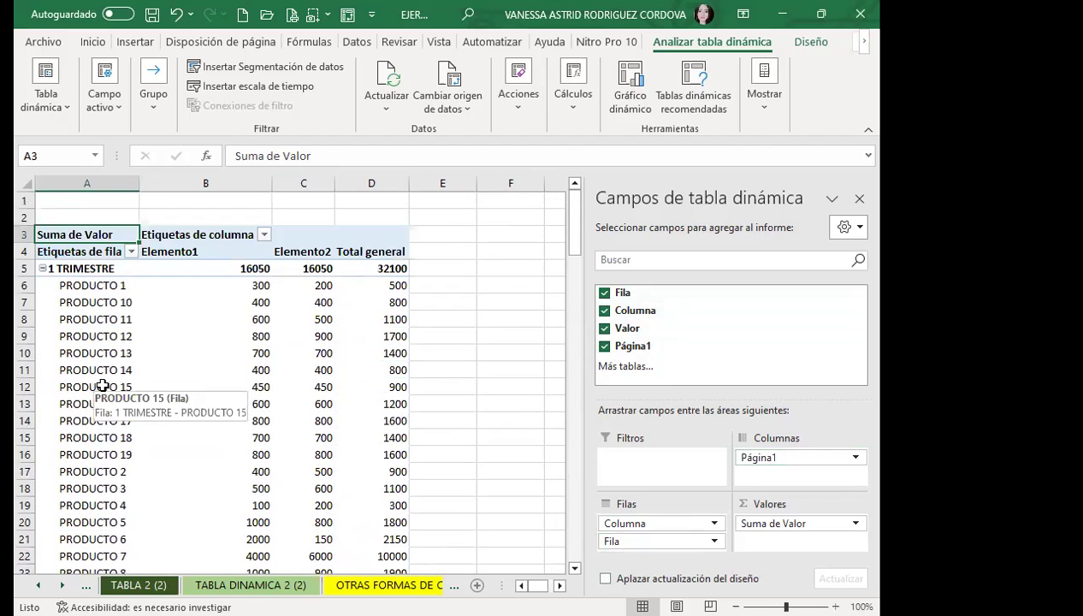
Collapse 1, 2 and 3 TRIMESTRE, re-expand 1 TRIMESTRE, then switch to OTRAS FORMAS DE CREAR TABLAS.
click(41, 268)
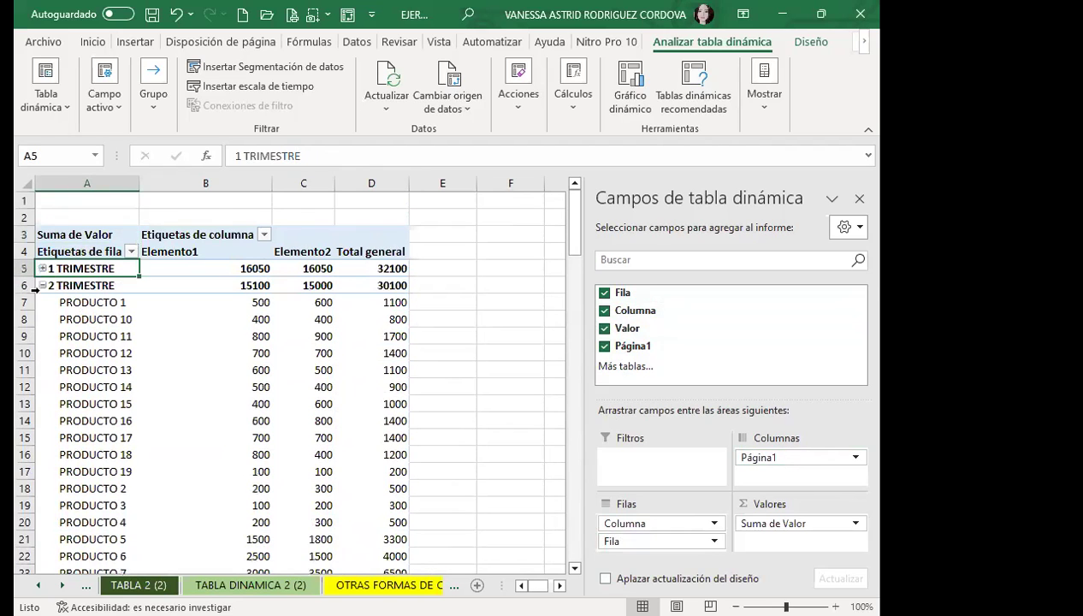
click(42, 286)
click(42, 302)
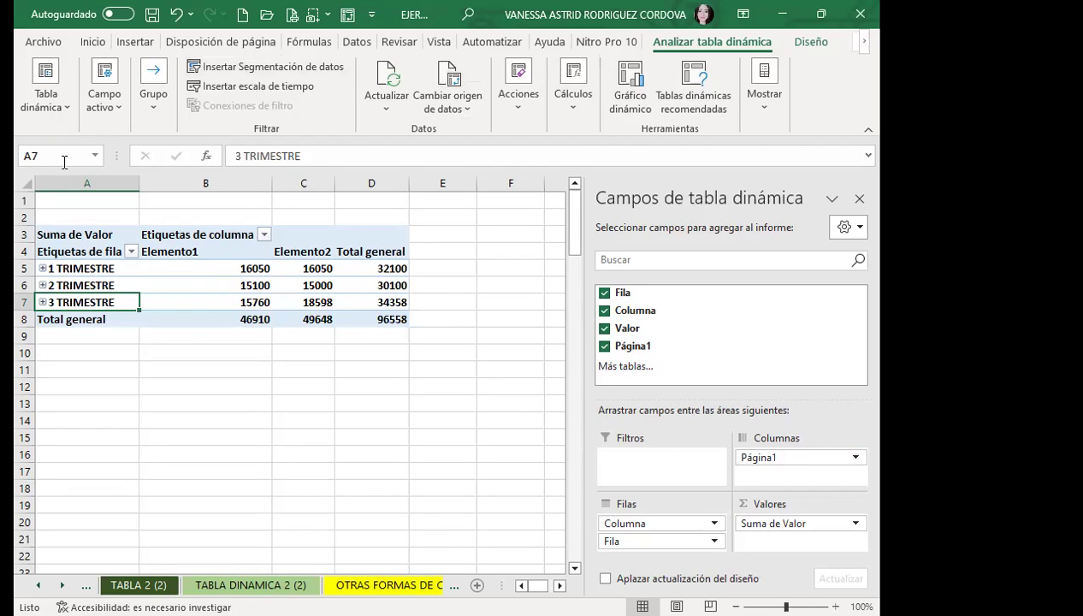
click(41, 268)
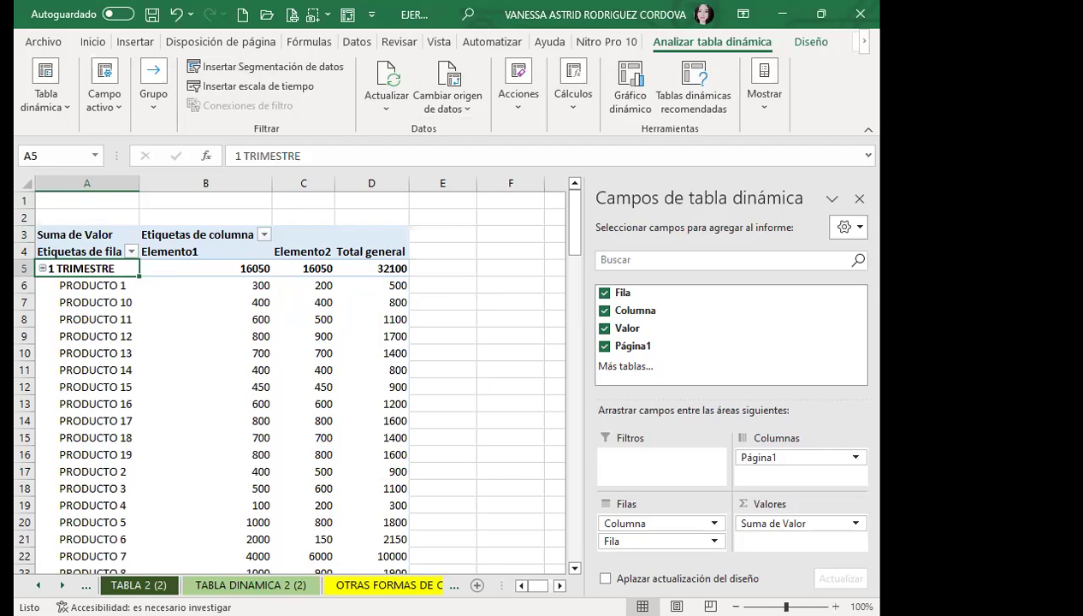
click(373, 585)
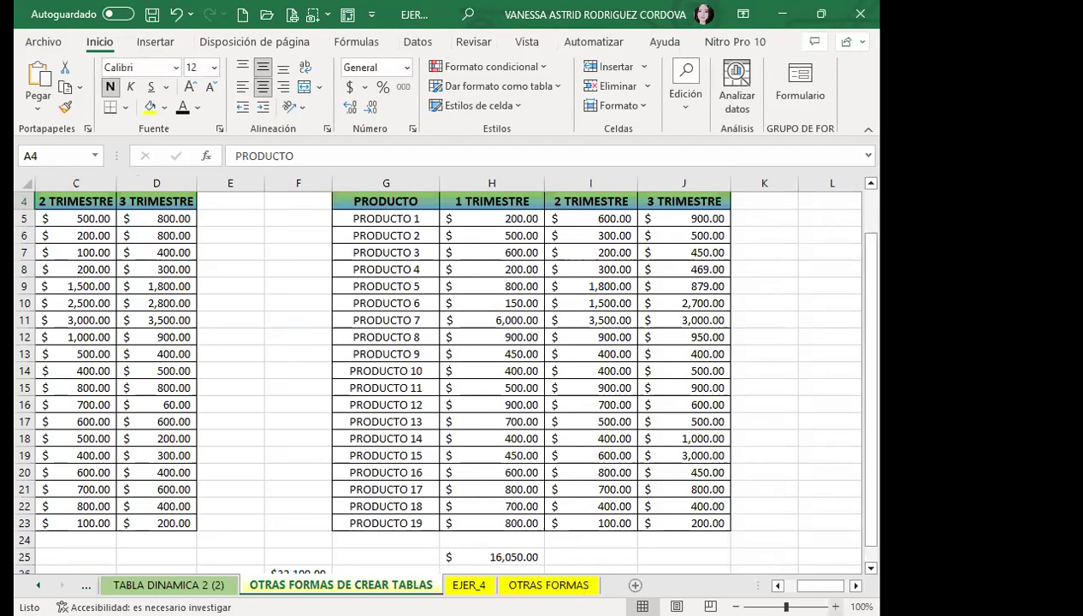
Check PRODUCTO 1's first-quarter source values in cells B5 and H5, then return to EJER_4.
drag(821, 585, 800, 585)
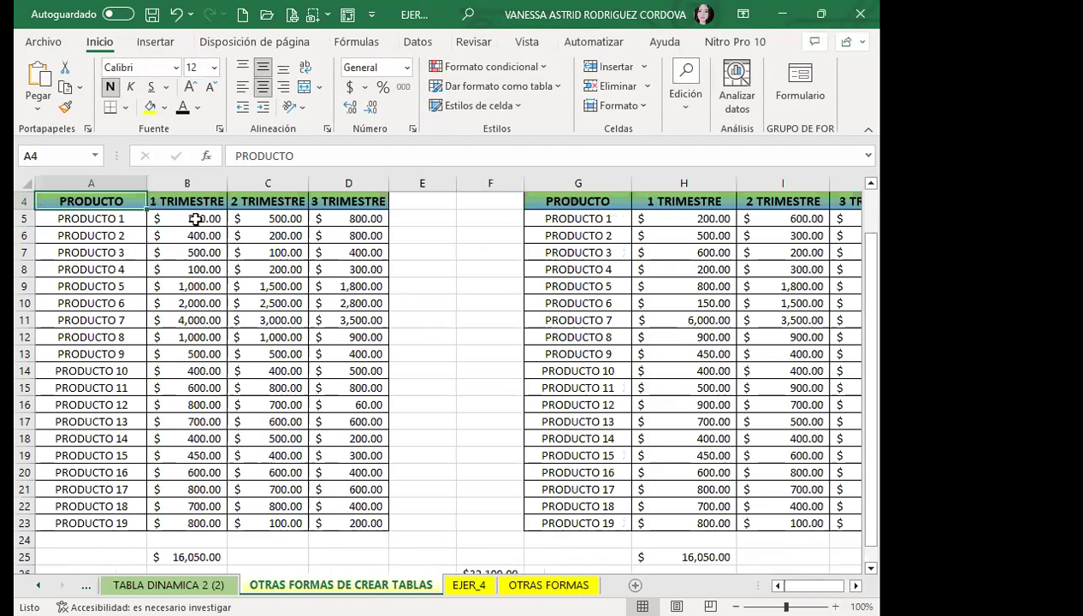
click(196, 219)
click(689, 218)
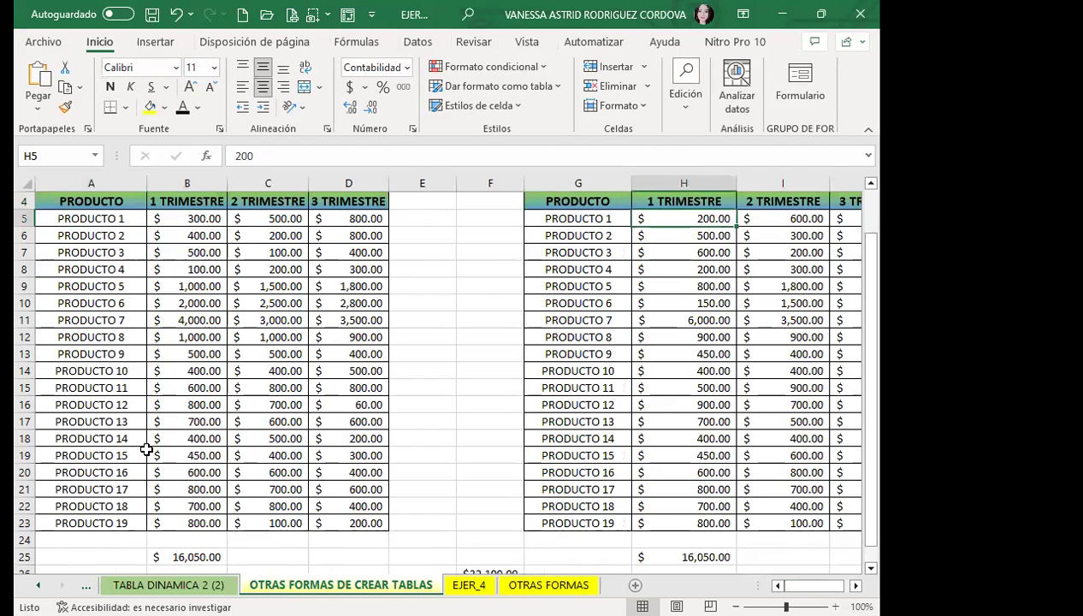
click(468, 584)
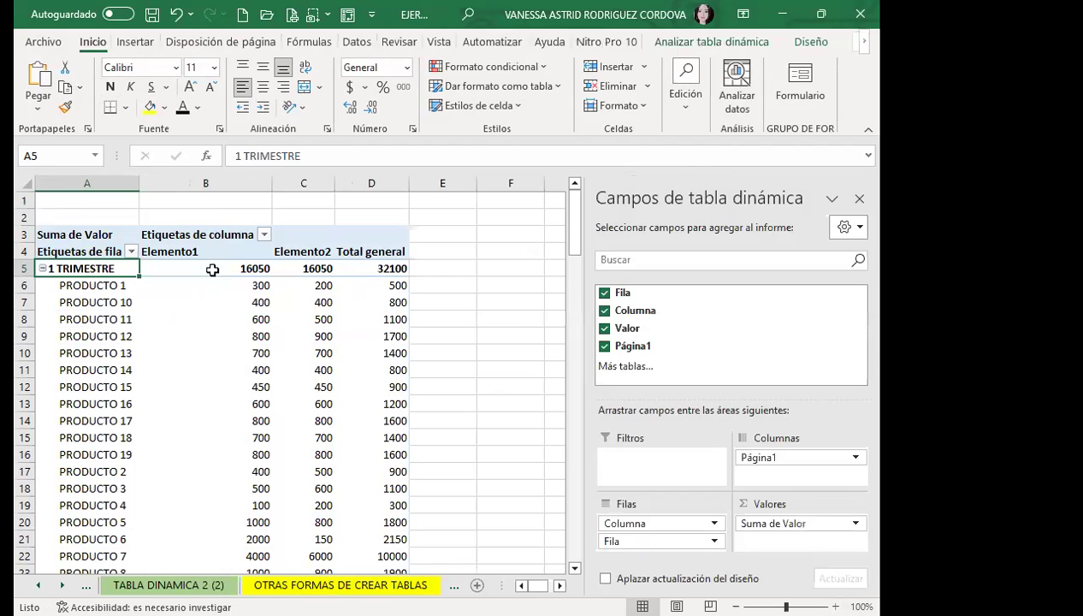
Compare the Elemento1 and Elemento2 columns, checking PRODUCTO 1's Elemento1 value of 300.
click(205, 252)
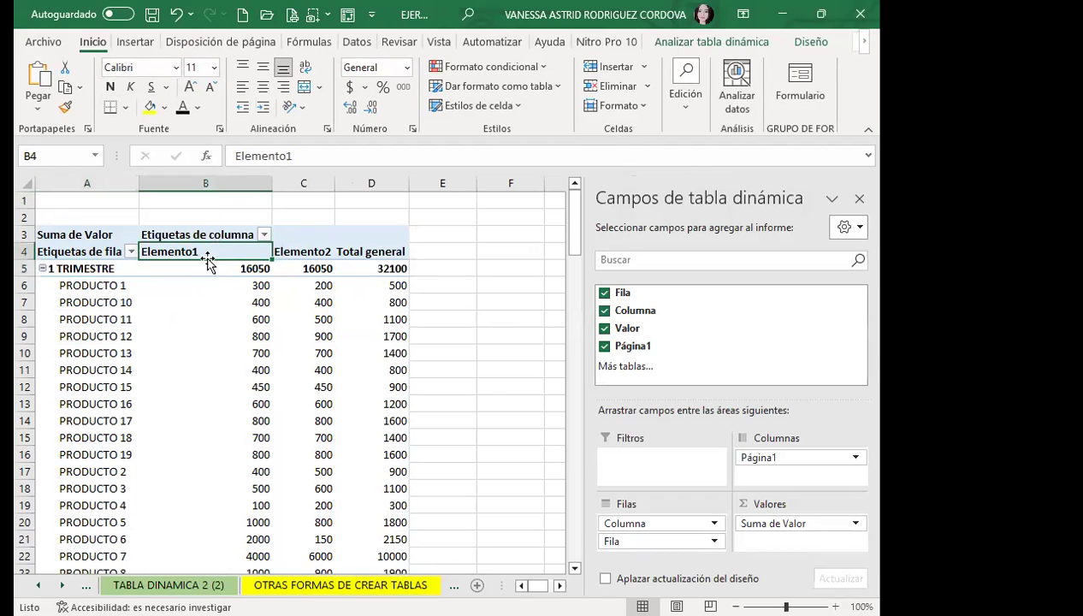
click(300, 253)
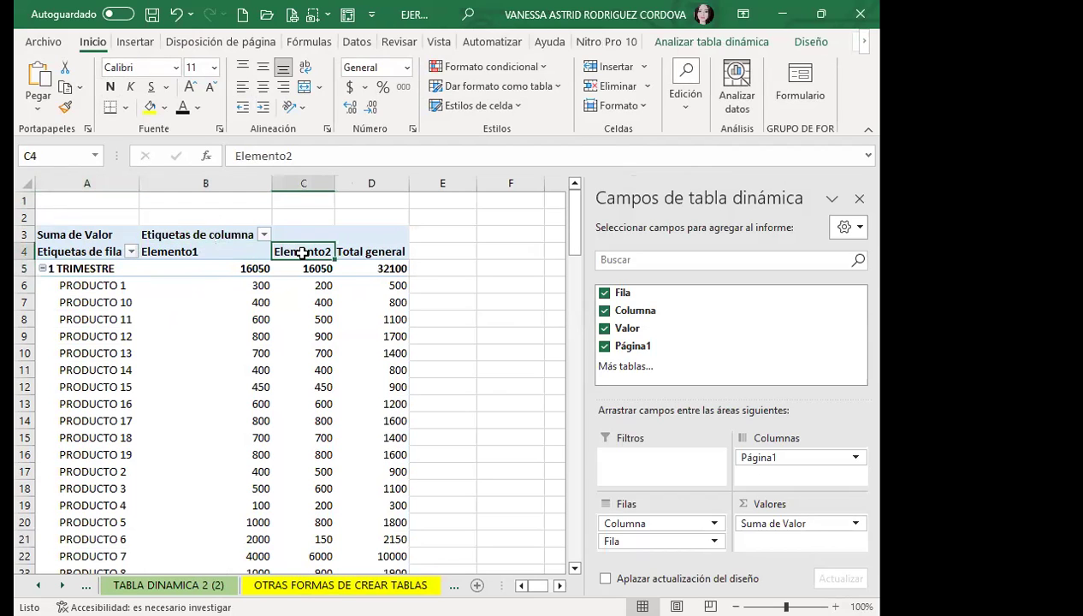
click(193, 250)
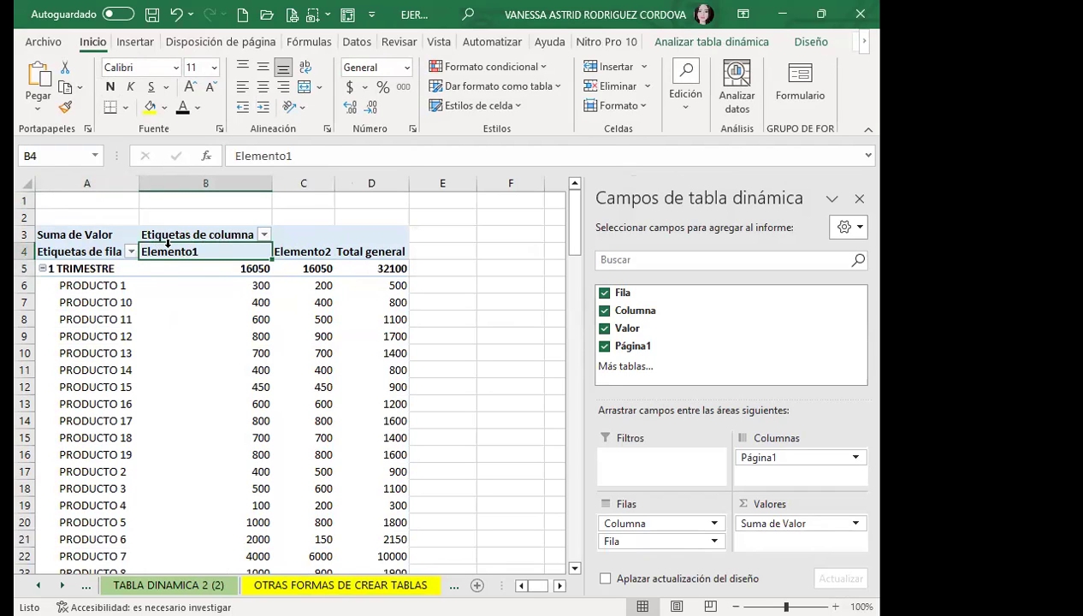
click(317, 251)
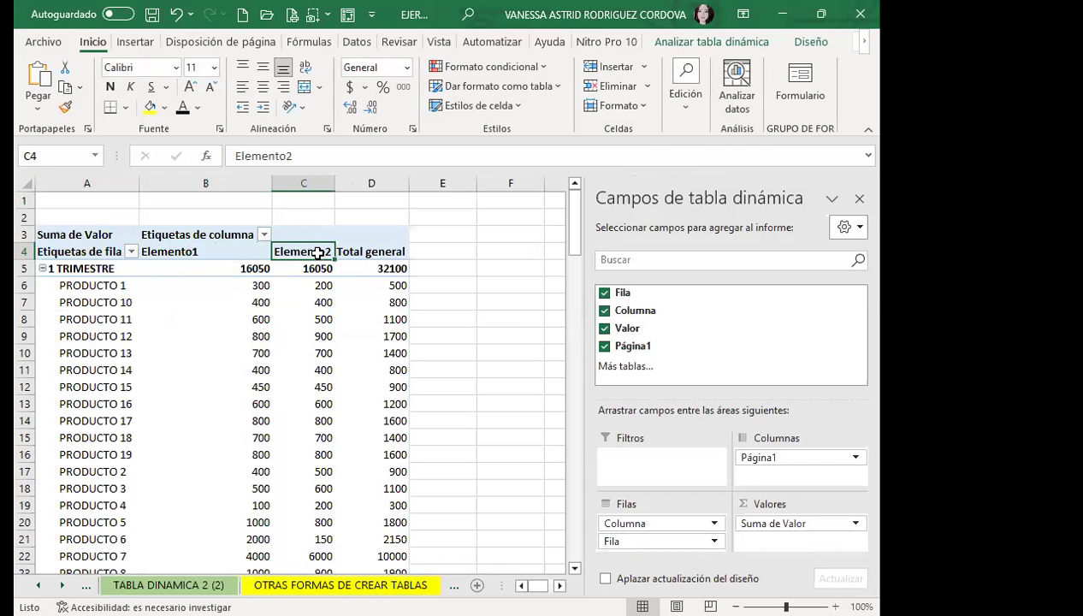
click(234, 291)
scroll(198, 333, down, 2)
scroll(197, 362, up, 2)
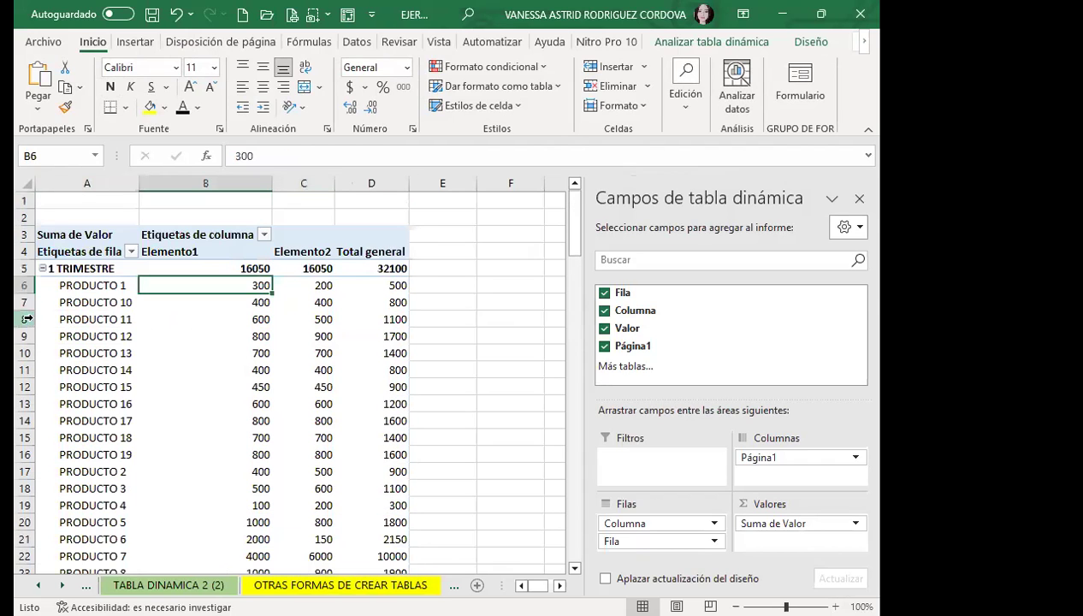
Collapse 1 TRIMESTRE to show only quarter totals (32100, 30100, 34358) and close the field list.
click(43, 269)
scroll(322, 346, down, 1)
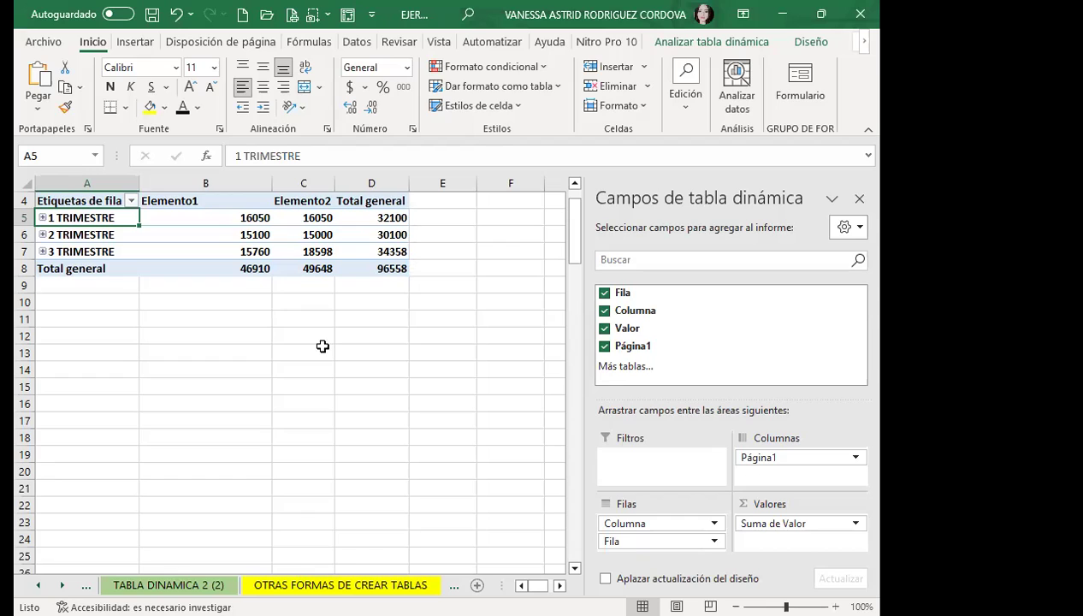
click(263, 218)
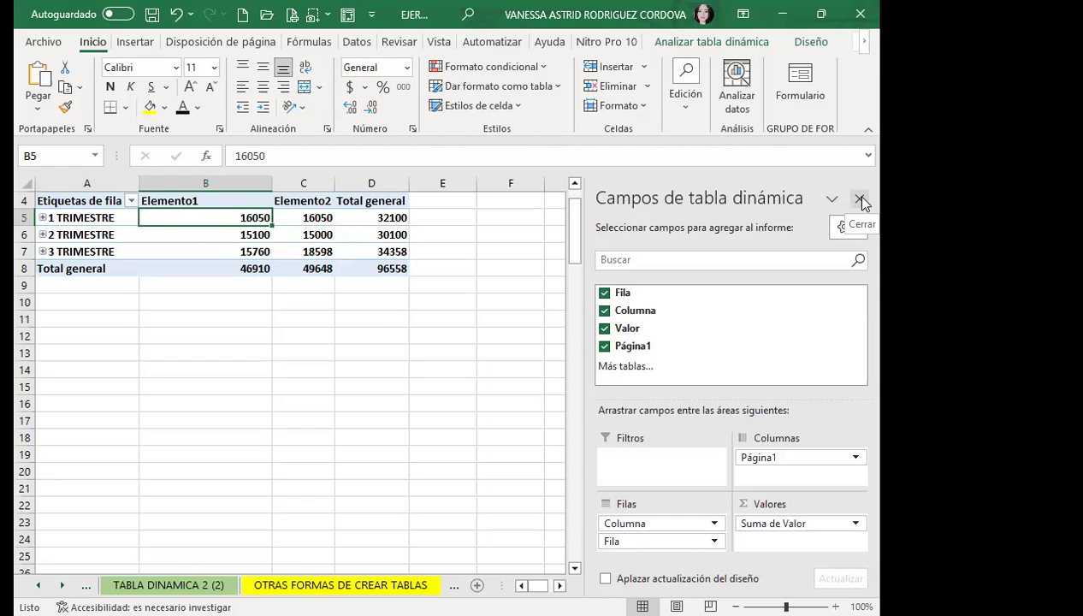
click(860, 199)
click(431, 322)
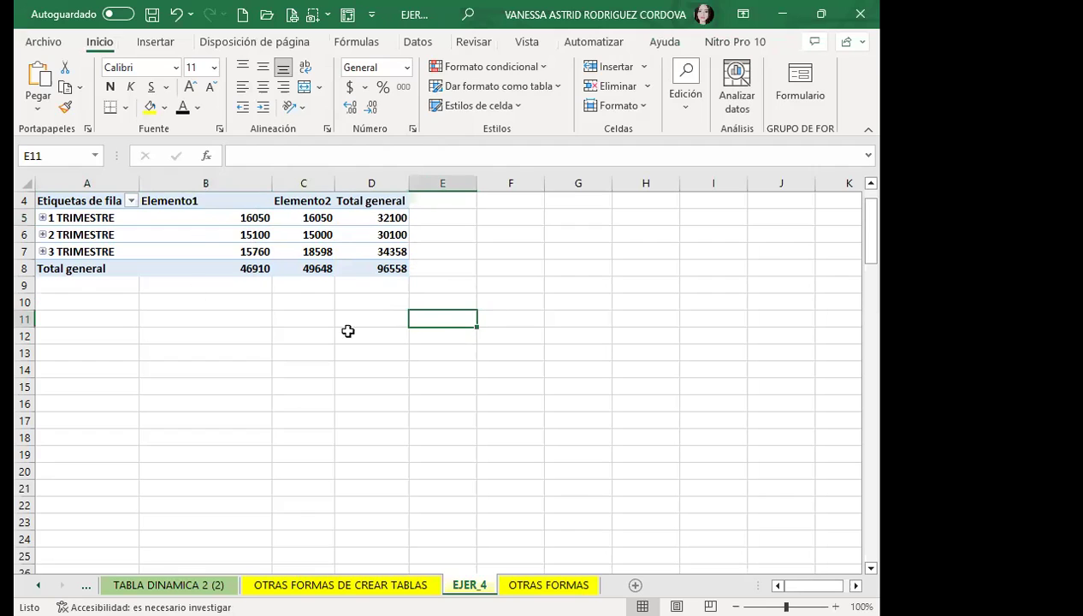